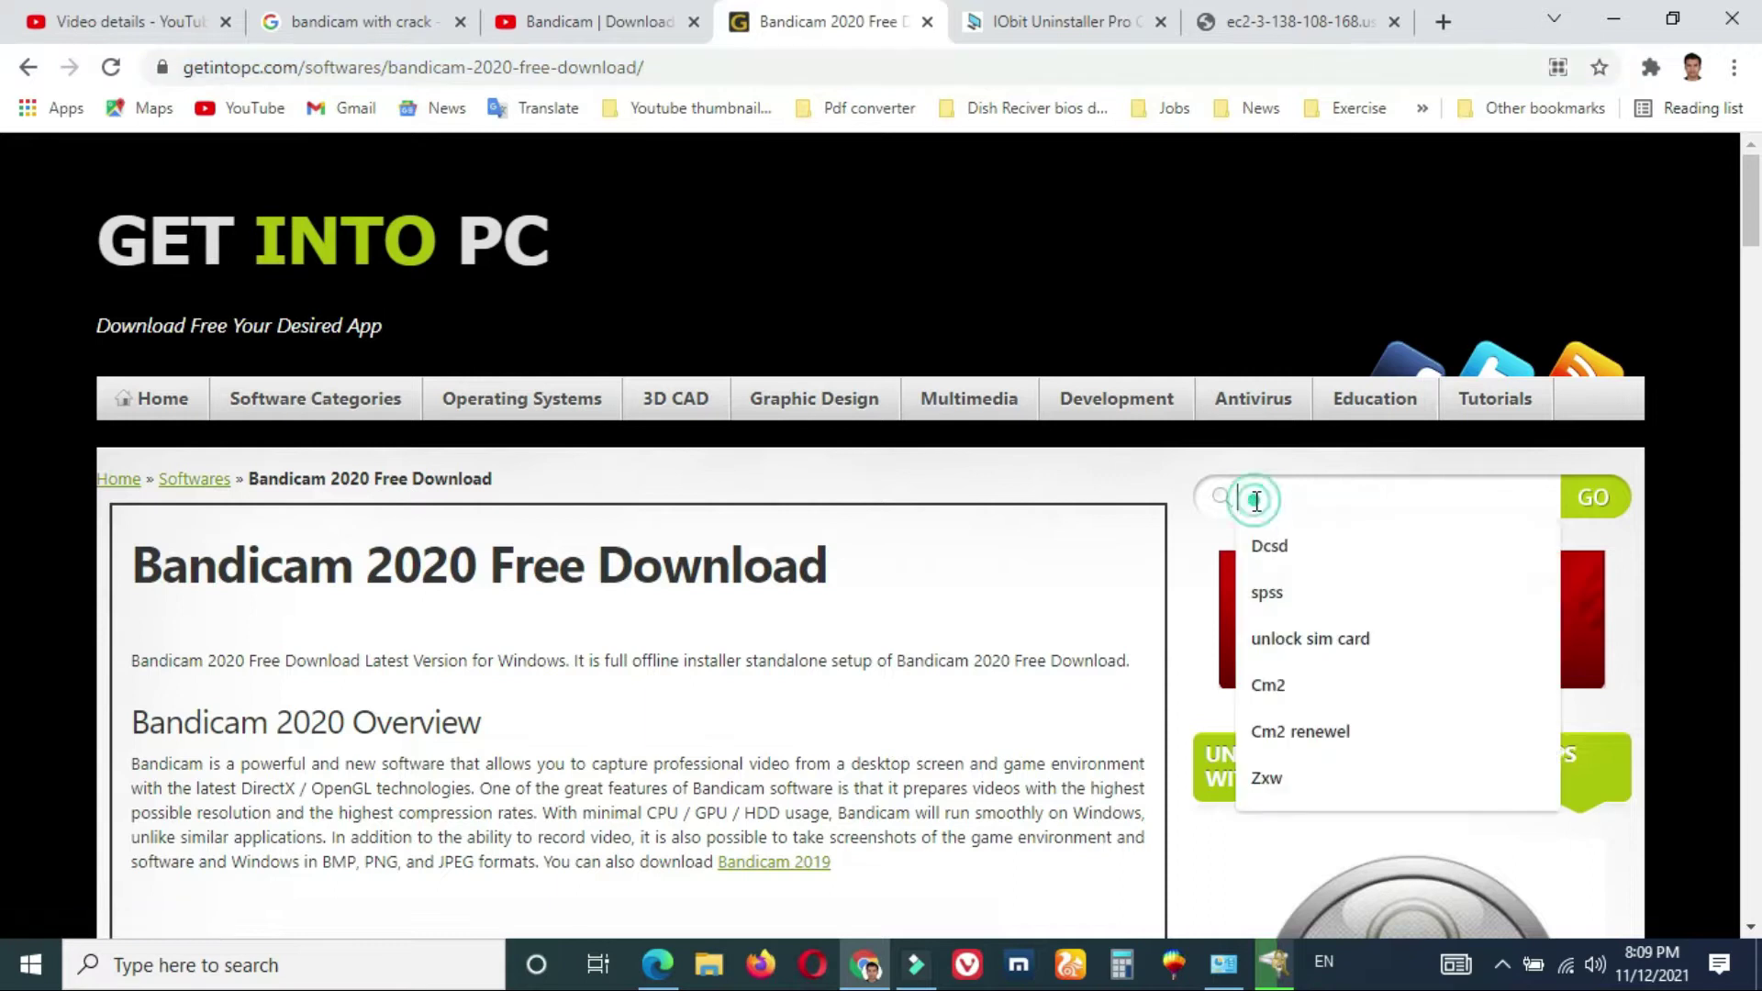
- Select the 'Bandicam 2020 Free Download' heading and scroll the article down to the How to Install link's menu
triple_click(418, 564)
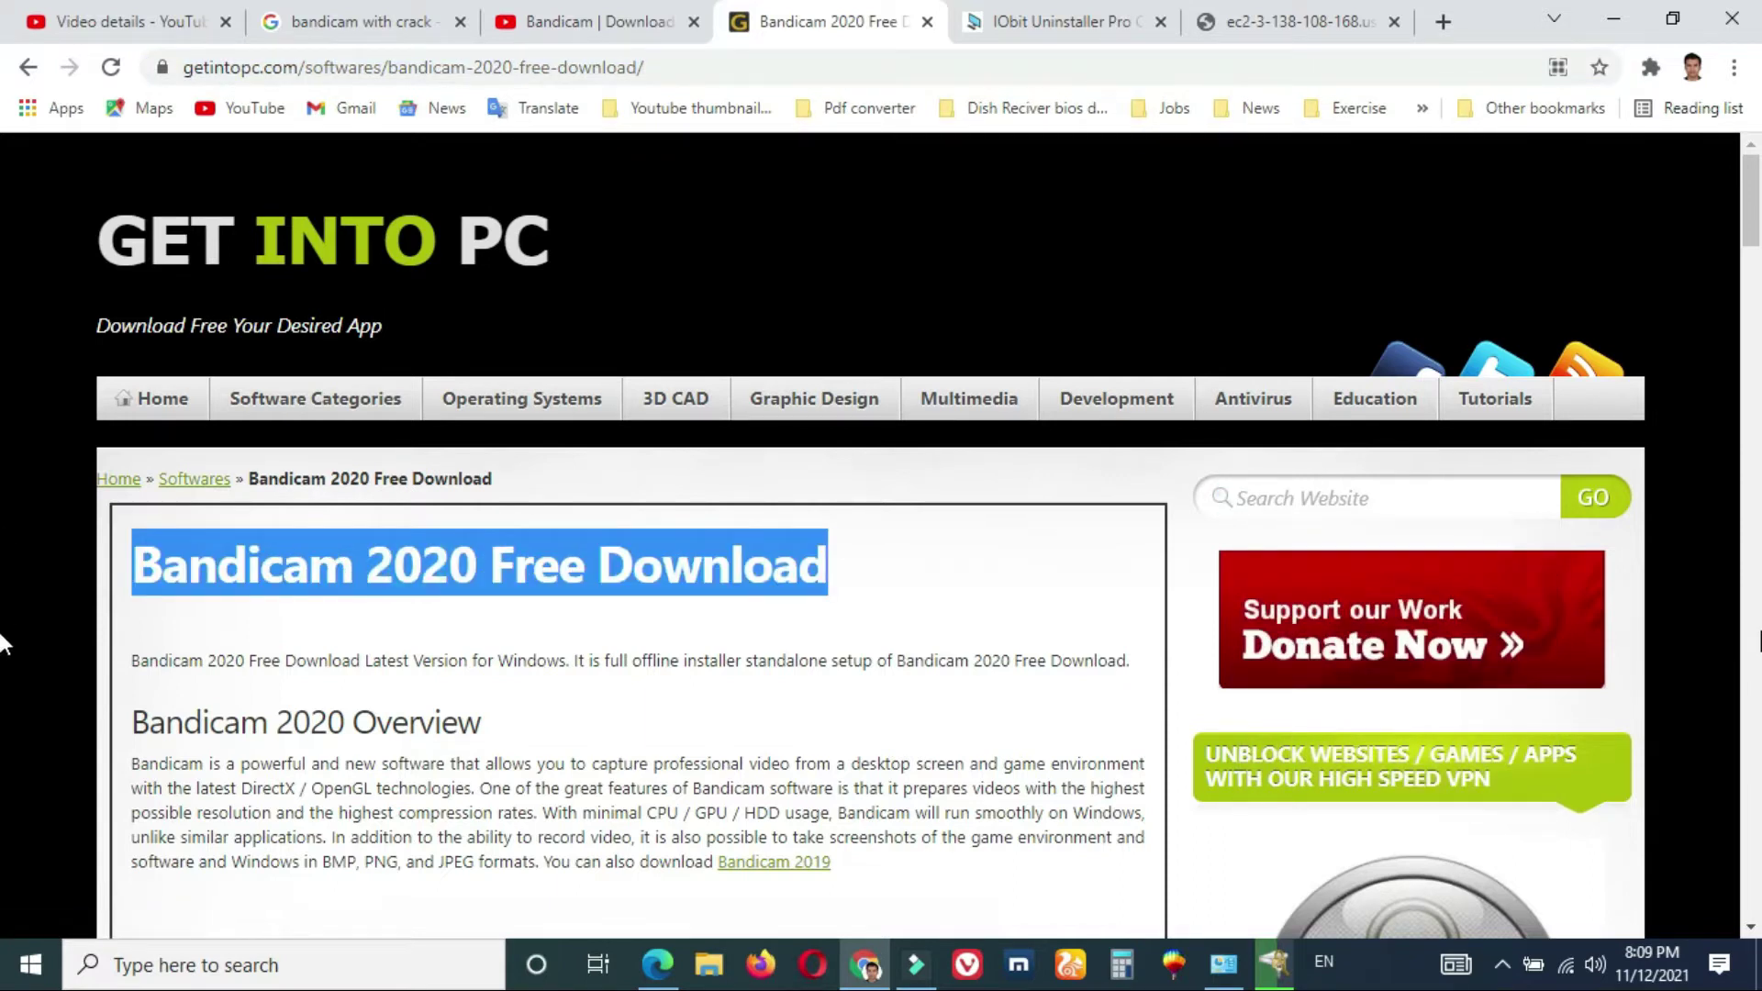
scroll(2, 643, "down", 7)
scroll(2, 683, "down", 7)
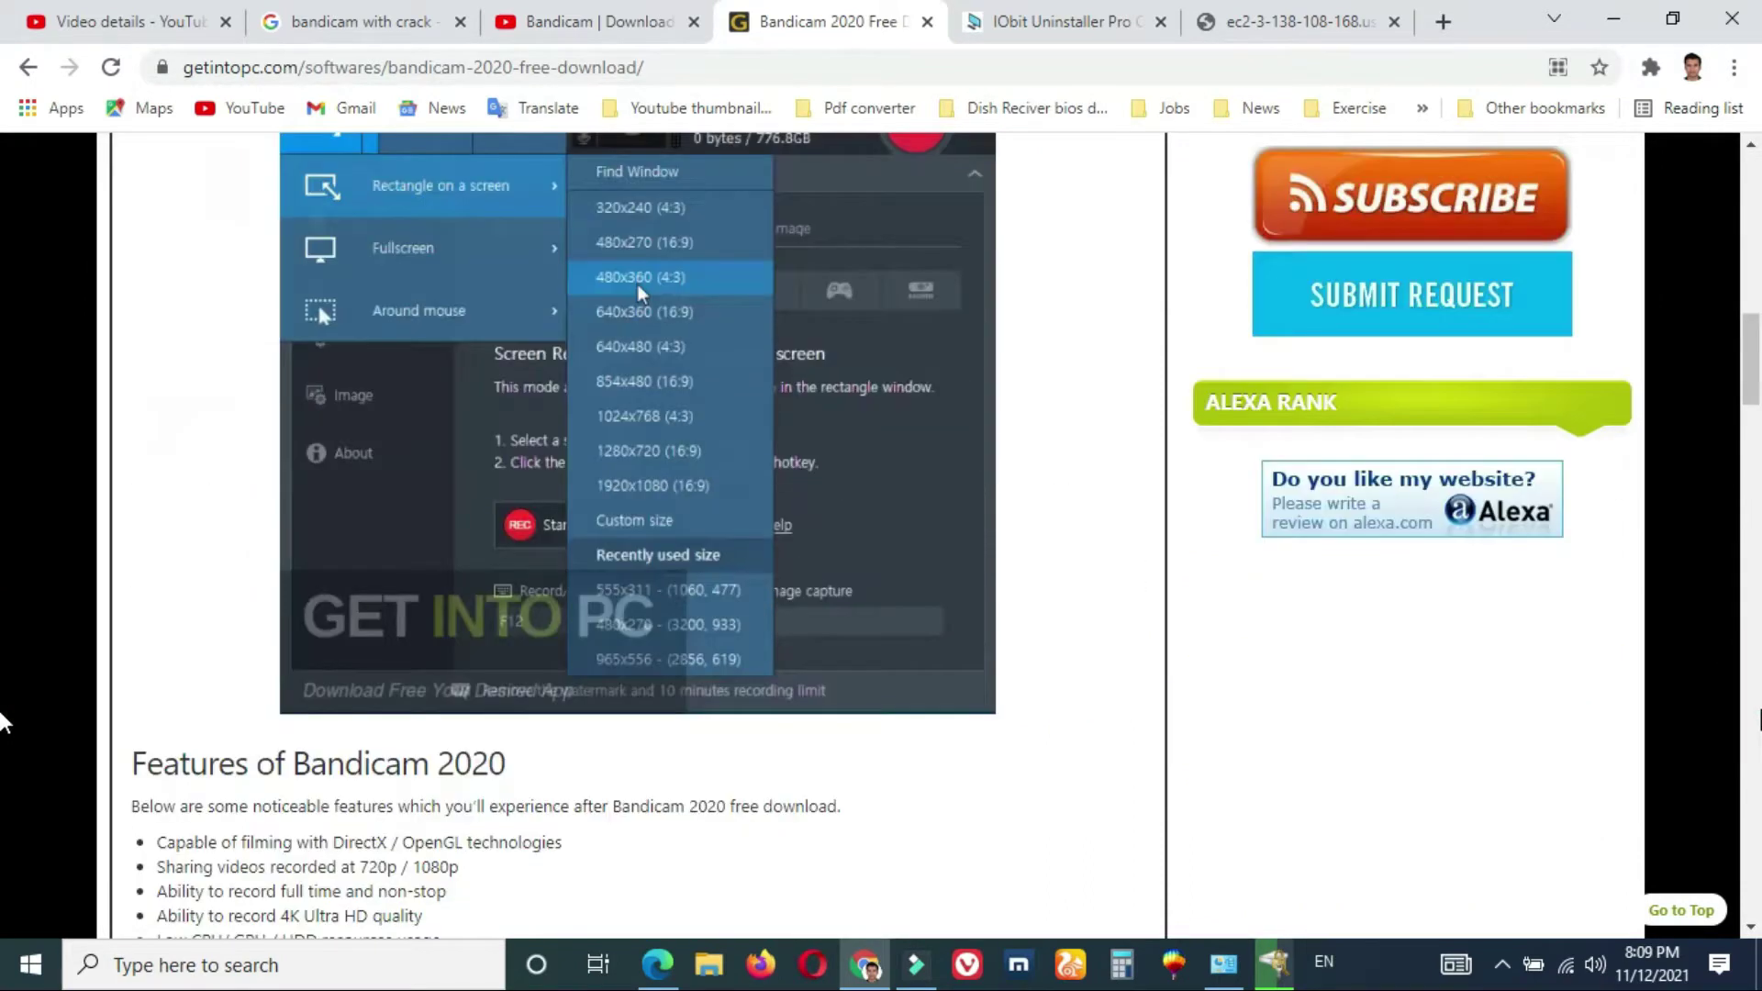
scroll(2, 725, "down", 14)
scroll(2, 760, "up", 14)
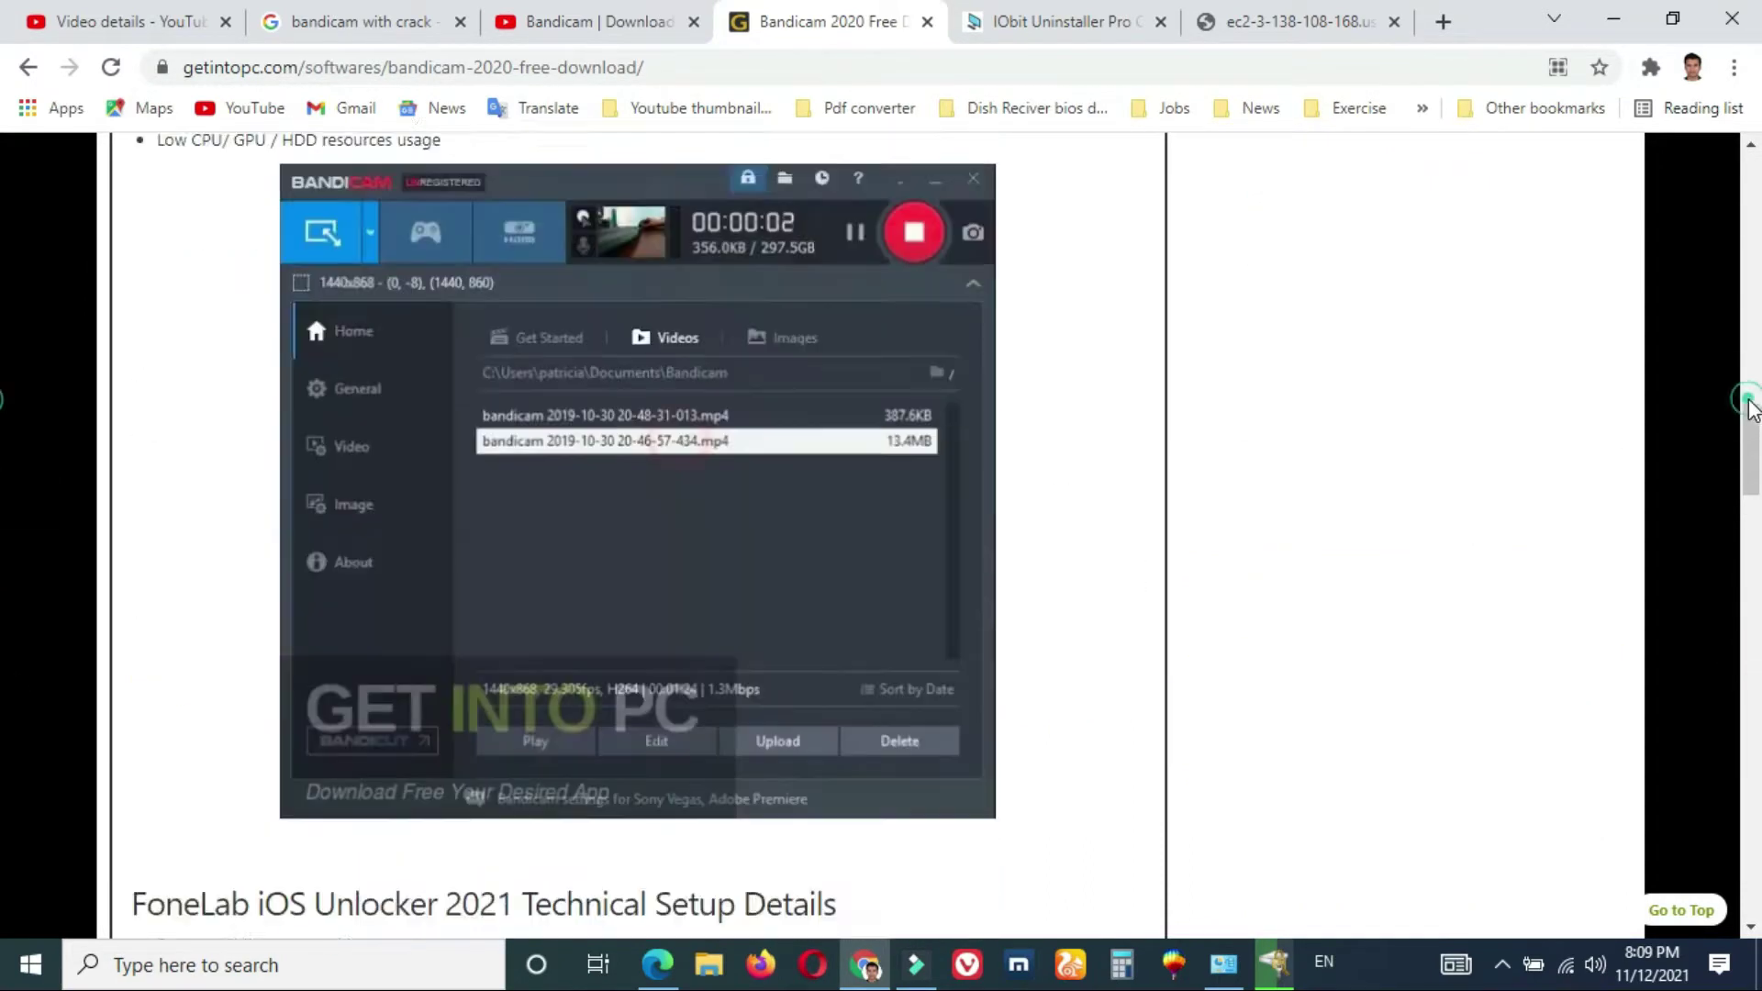
scroll(3, 613, "down", 20)
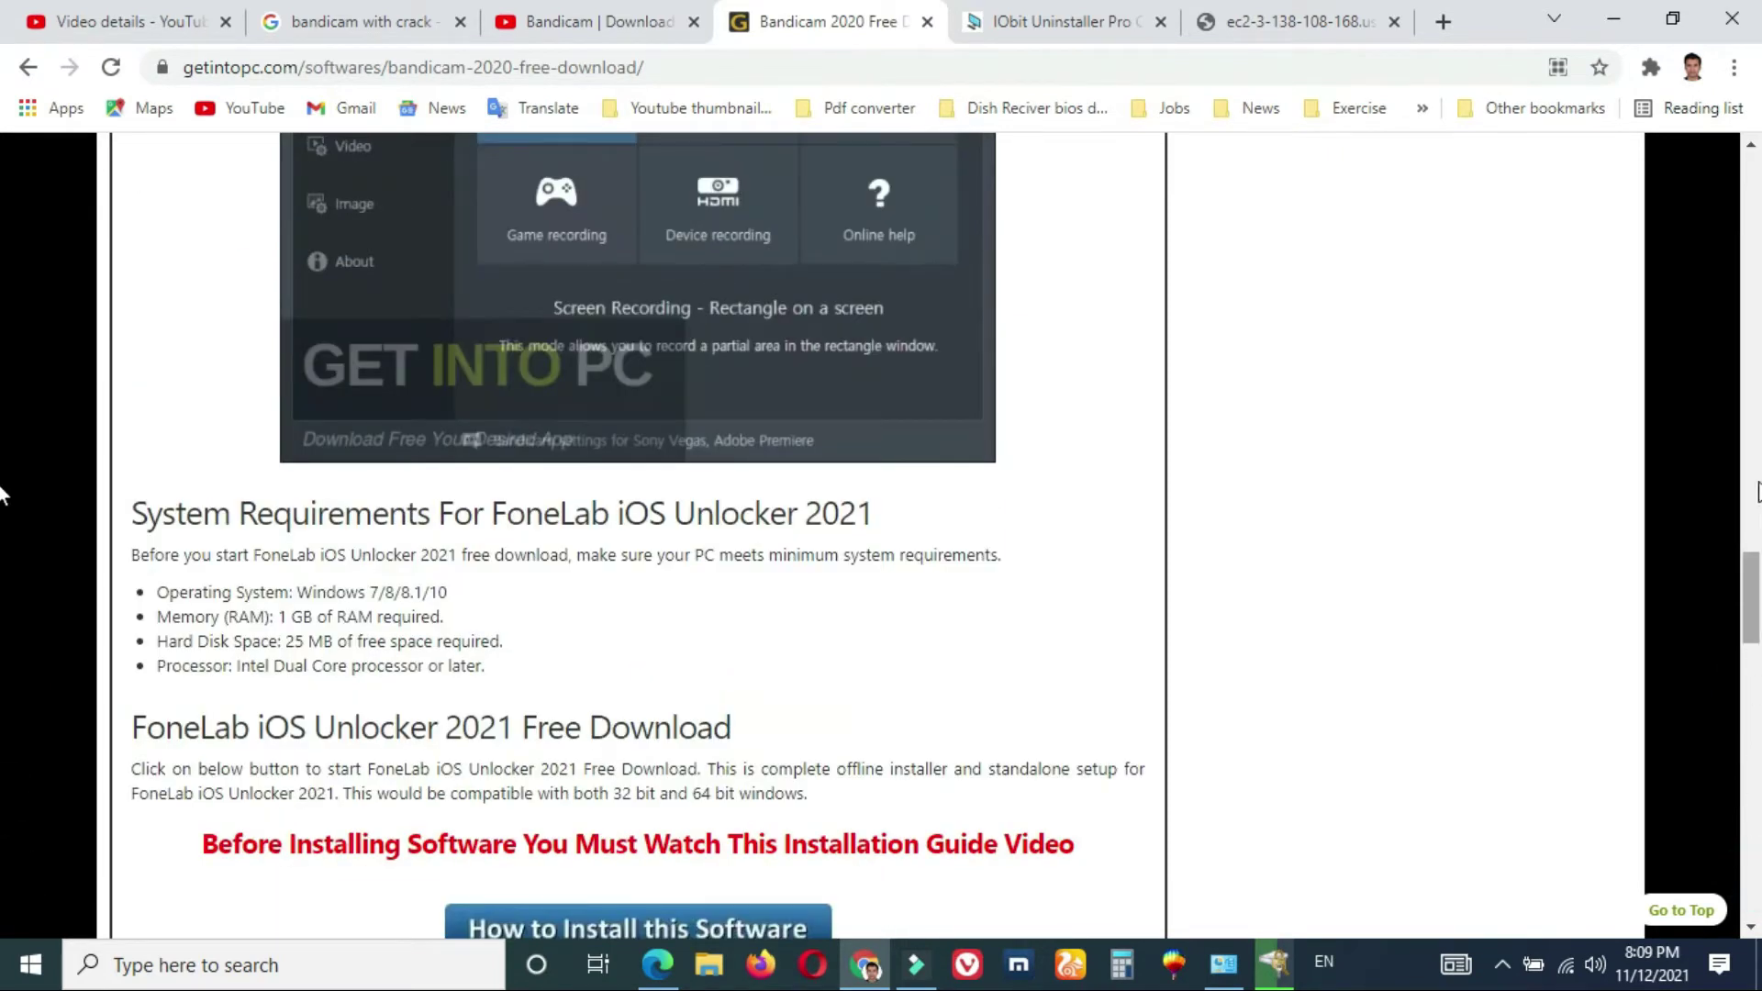
scroll(1755, 410, "up", 7)
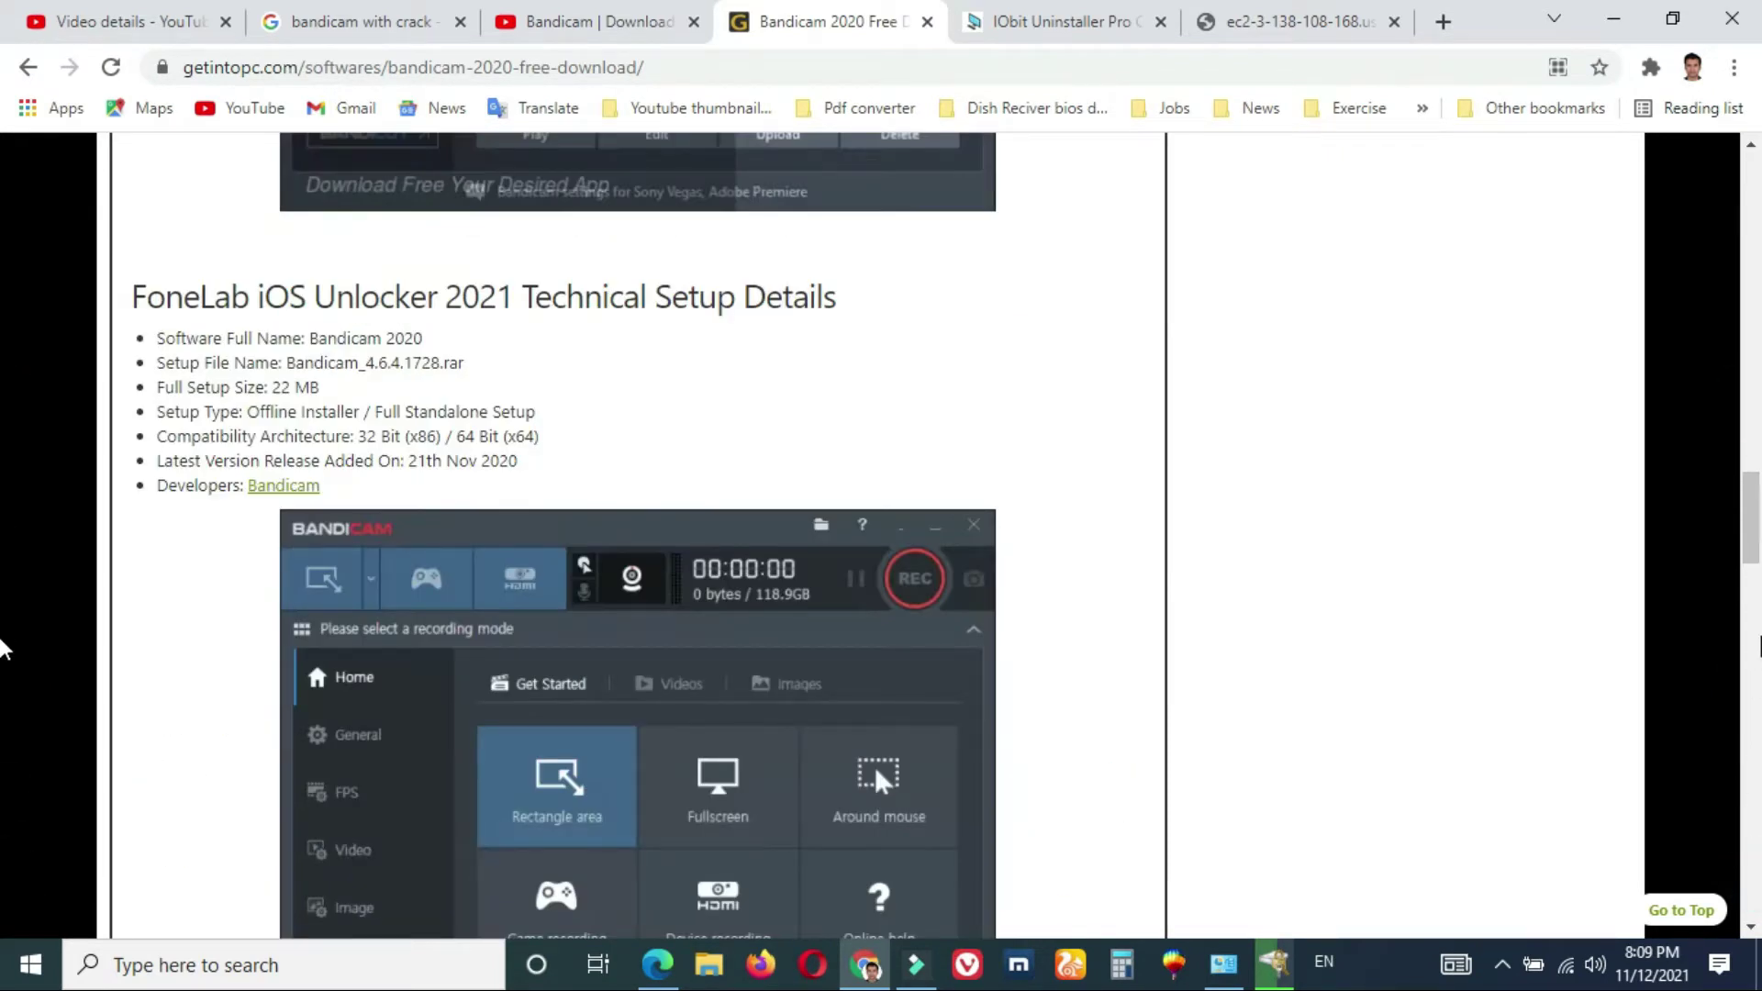
scroll(3, 718, "down", 13)
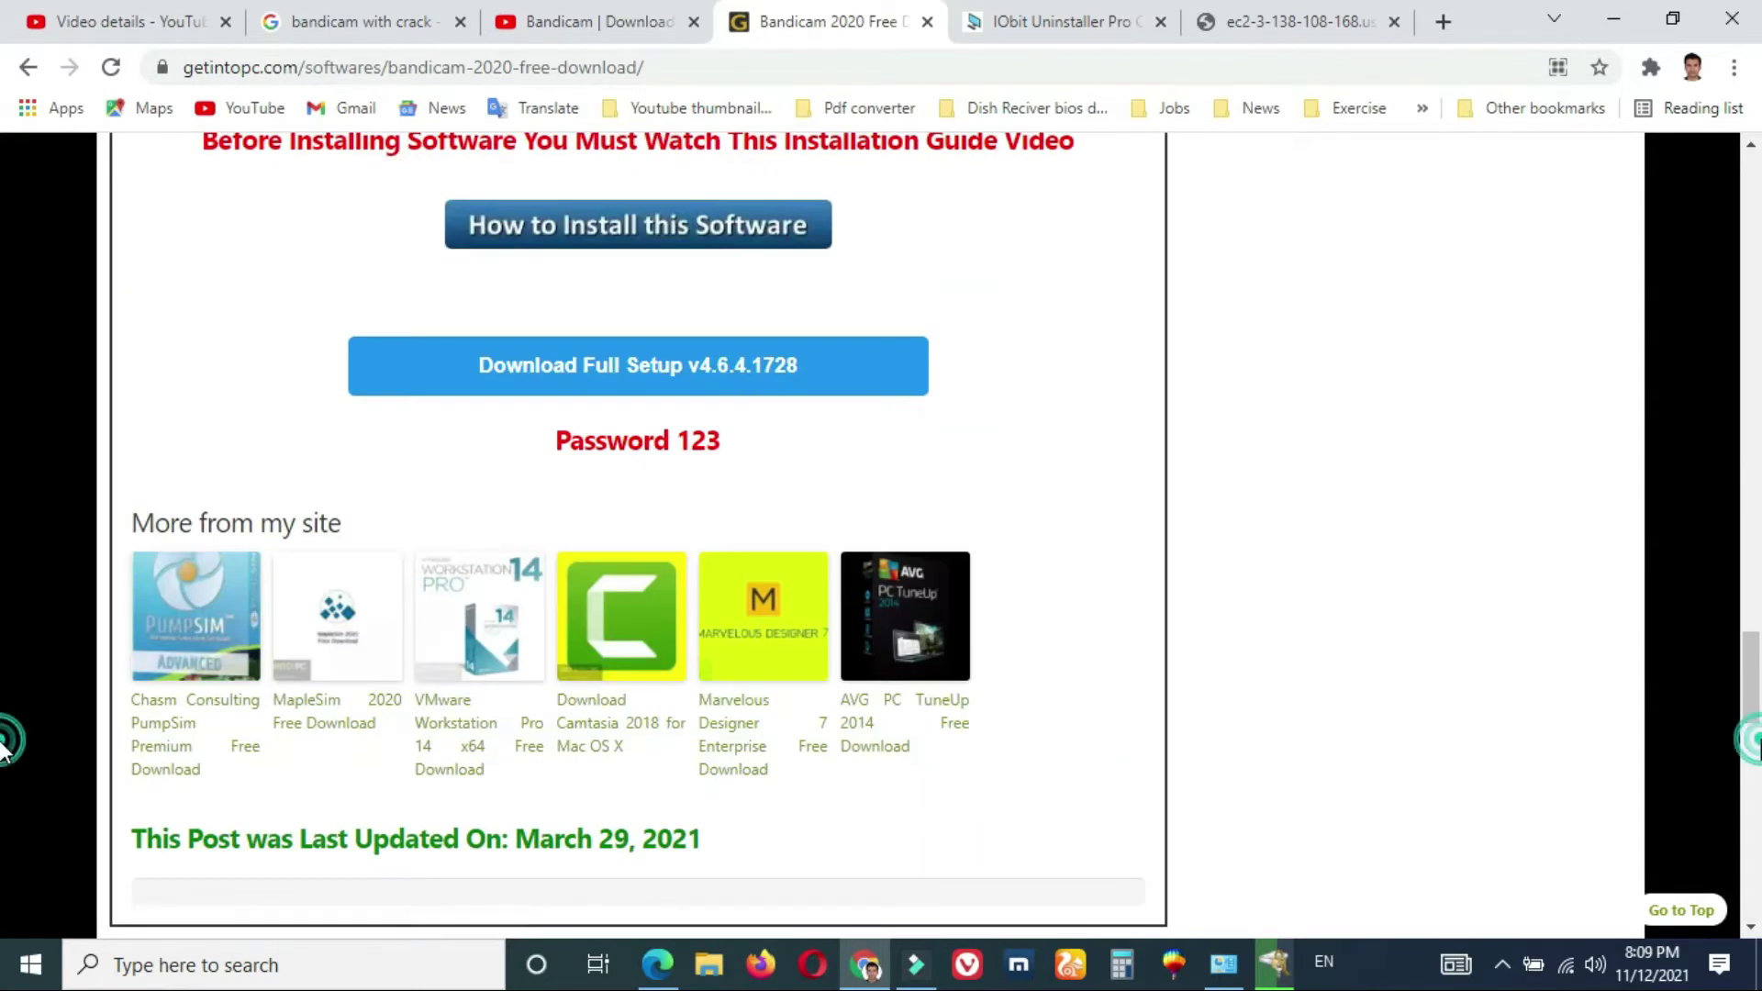
right_click(695, 232)
- Open the installation guide in a new tab and start downloading Bandicam_4.6.4.1728.rar via Download Full Setup
left_click(719, 239)
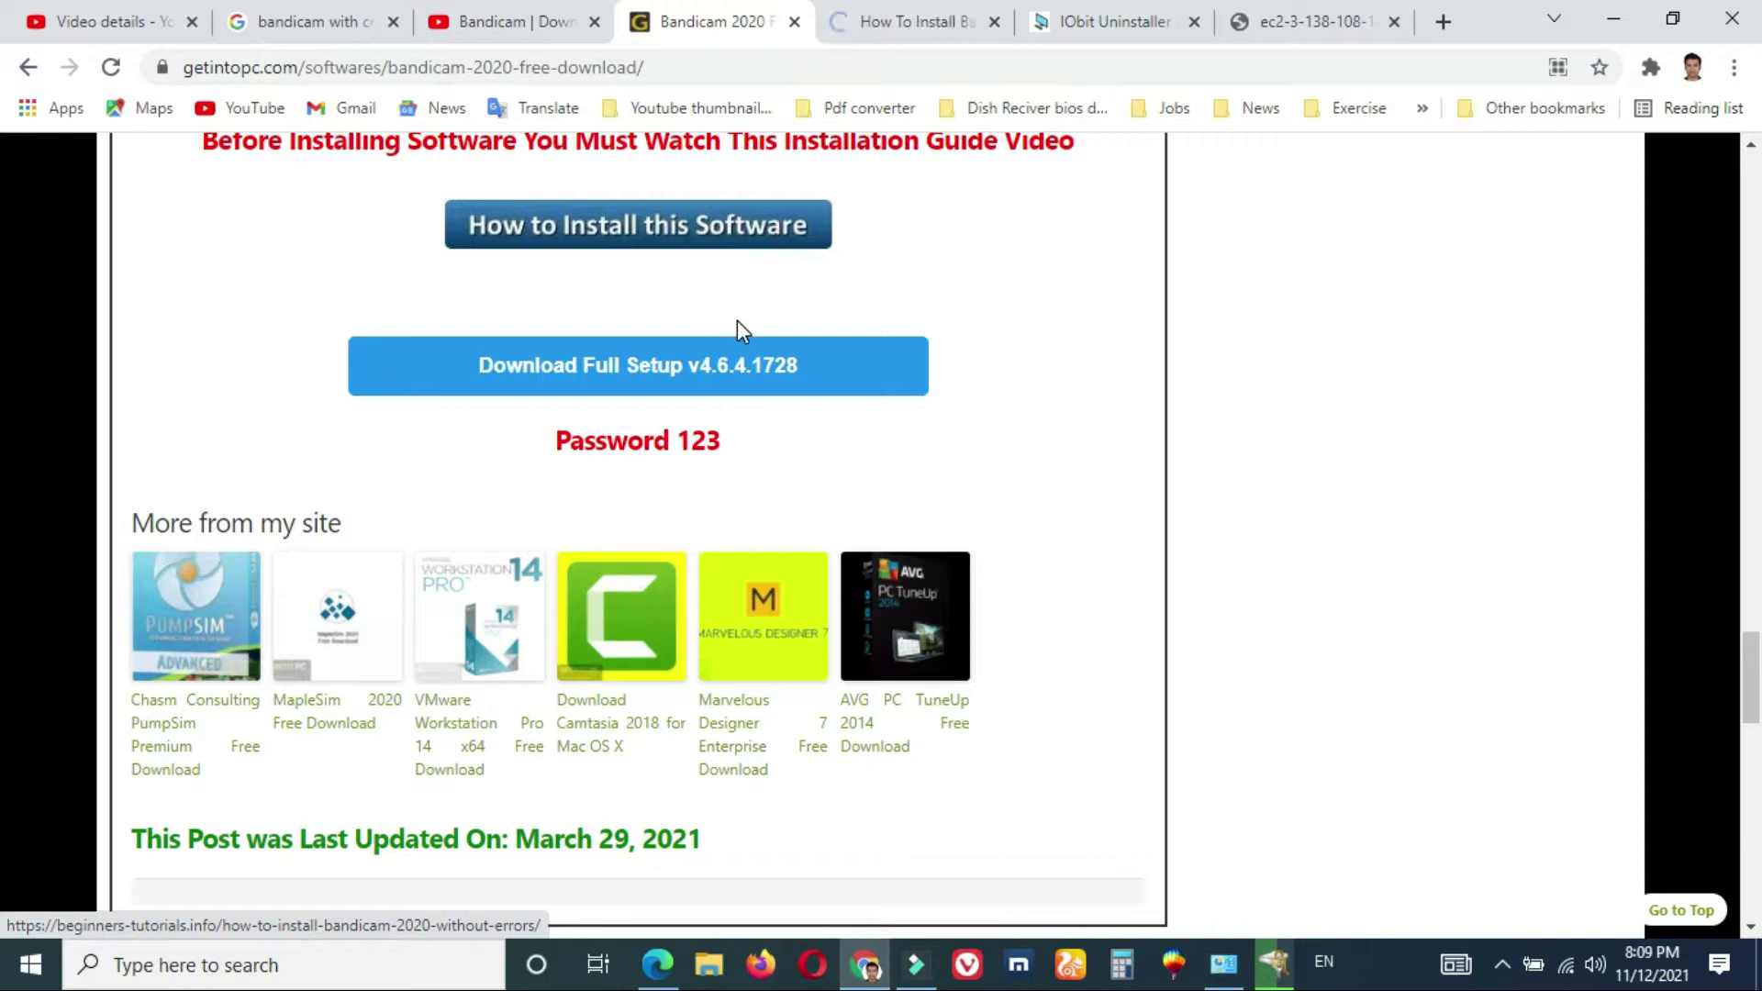
left_click(715, 368)
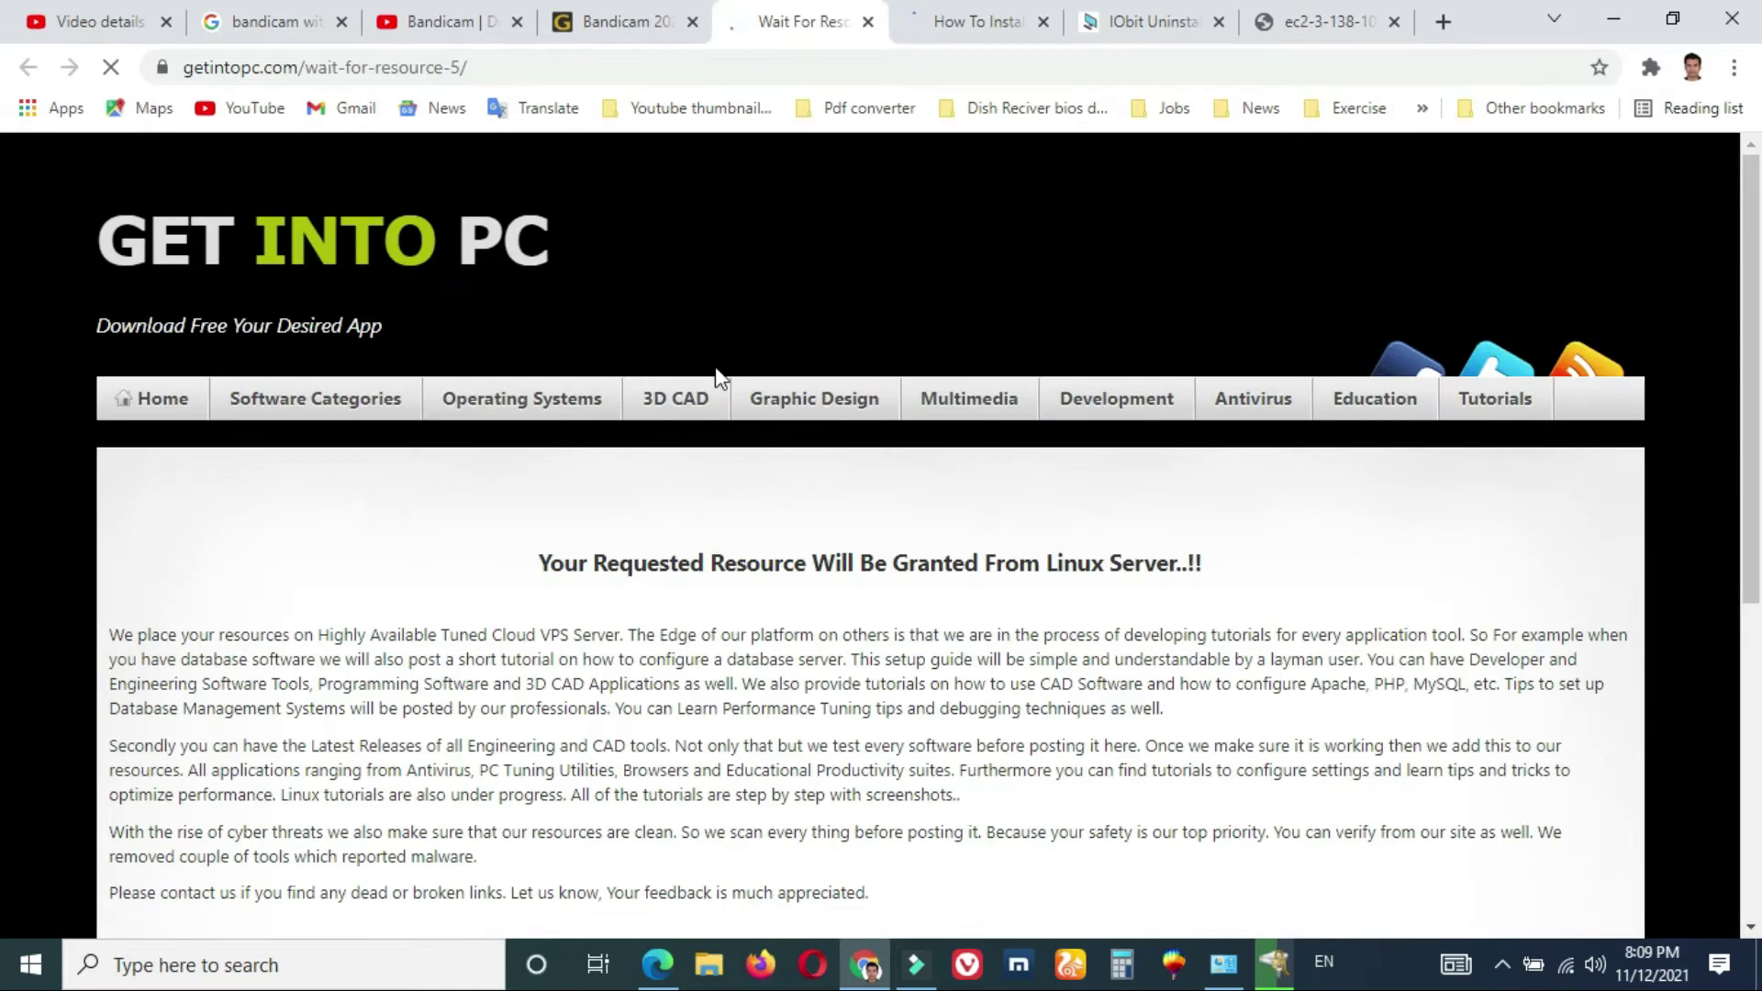
scroll(2, 714, "down", 6)
scroll(1753, 464, "up", 6)
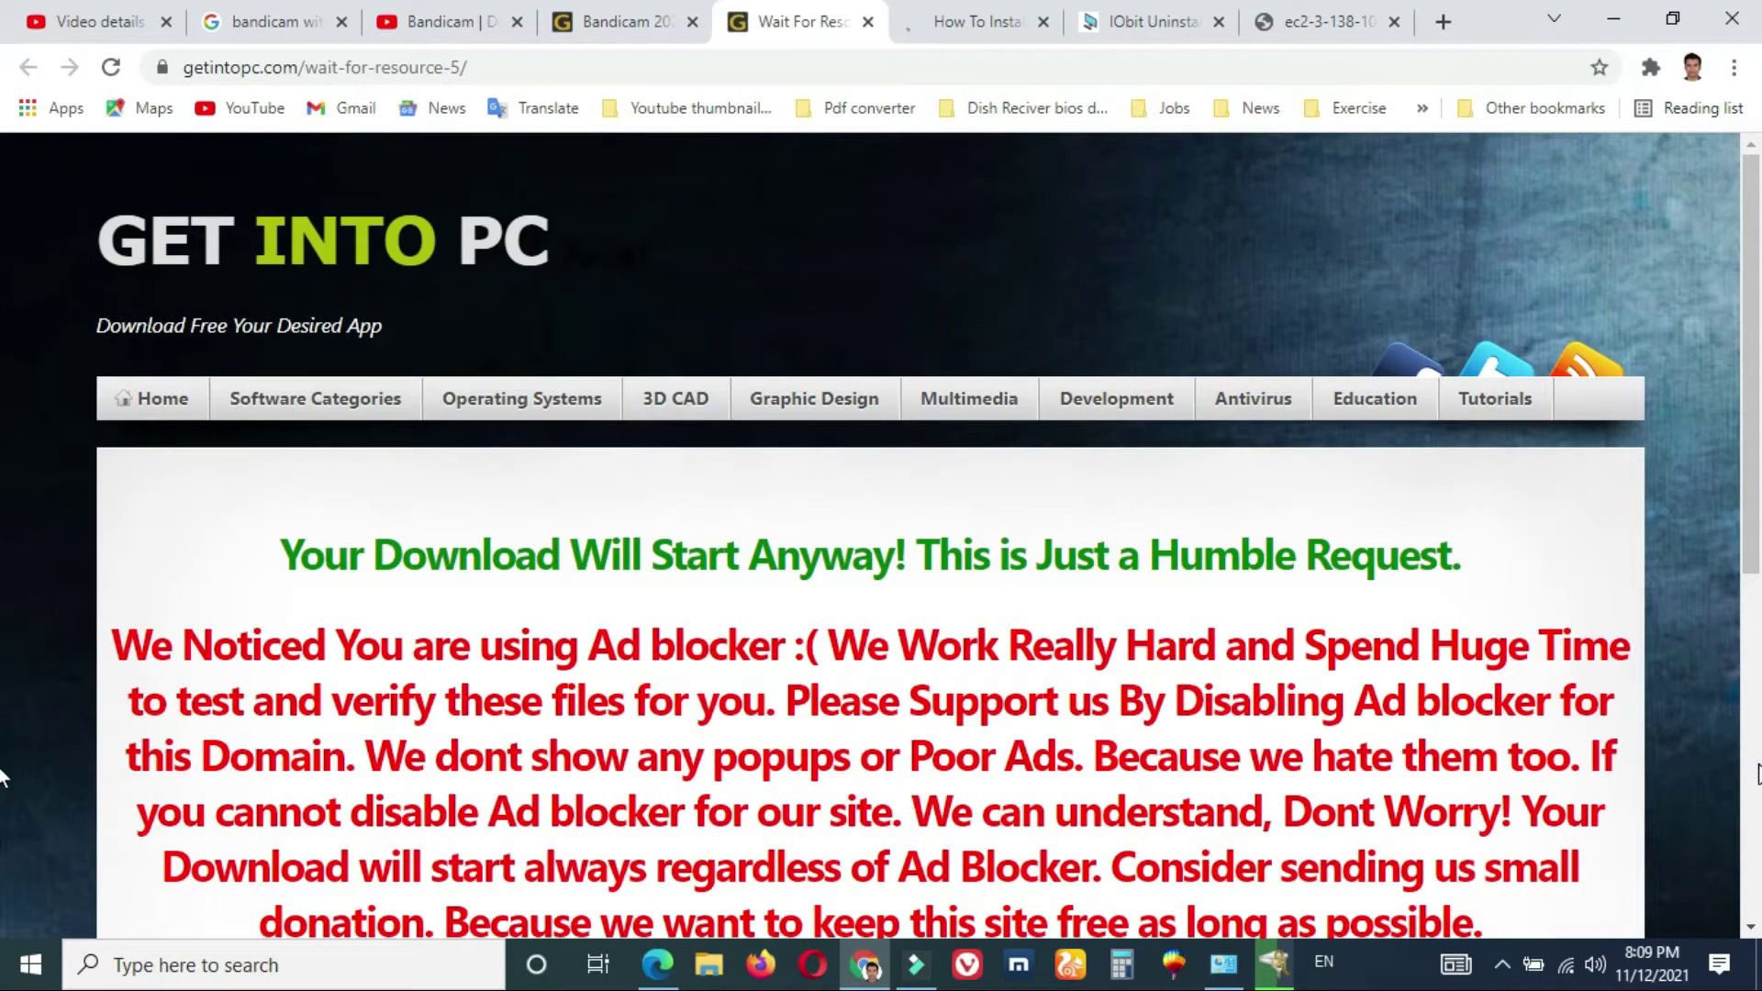
scroll(3, 776, "down", 6)
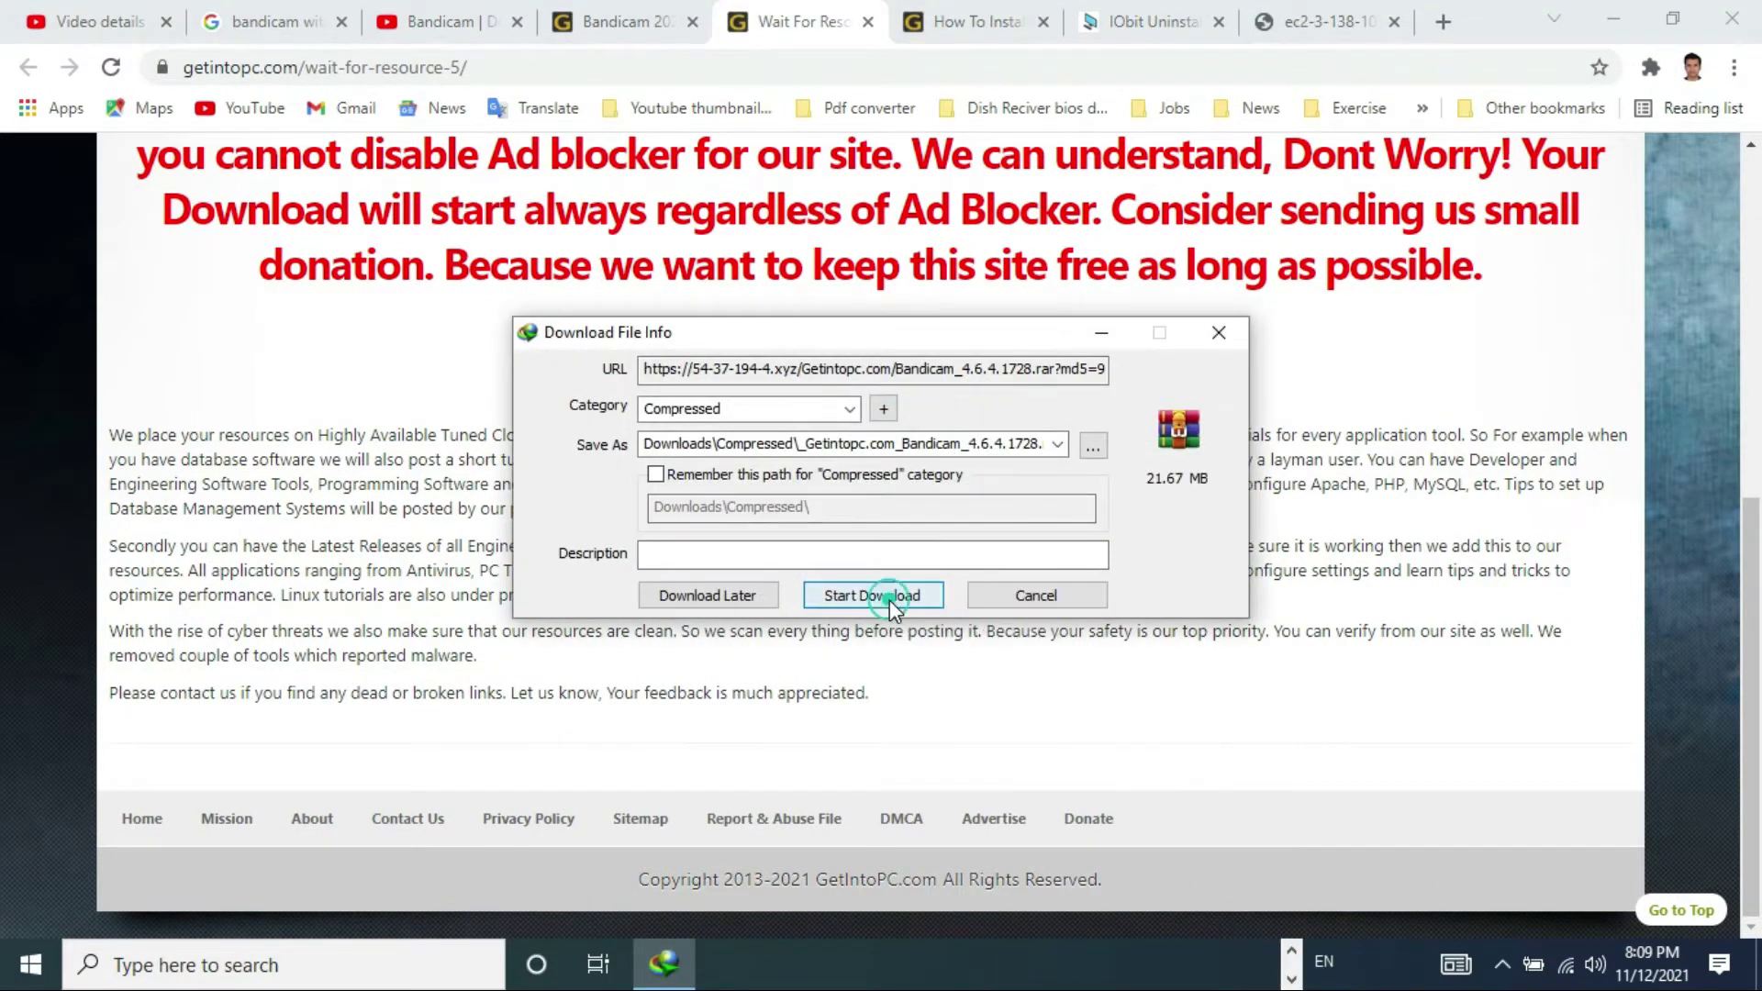
left_click(890, 596)
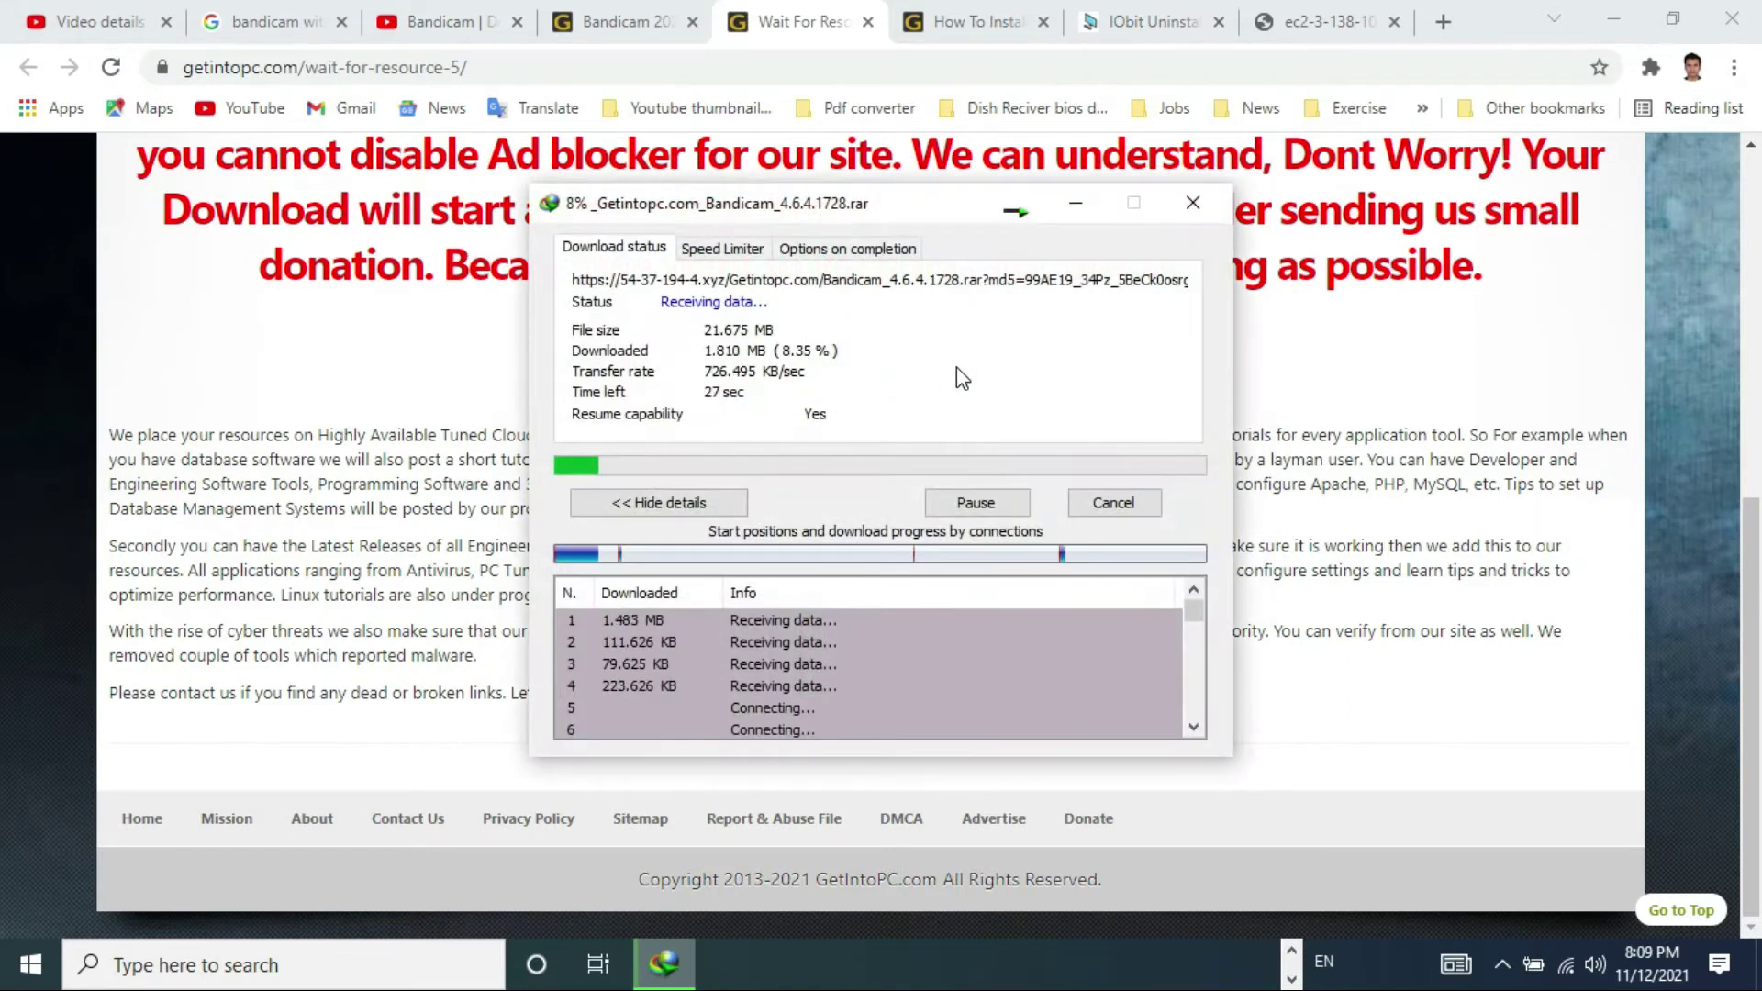
- Switch to the How To Install Bandicam 2020 guide, skim the article, and play its tutorial video
left_click(950, 11)
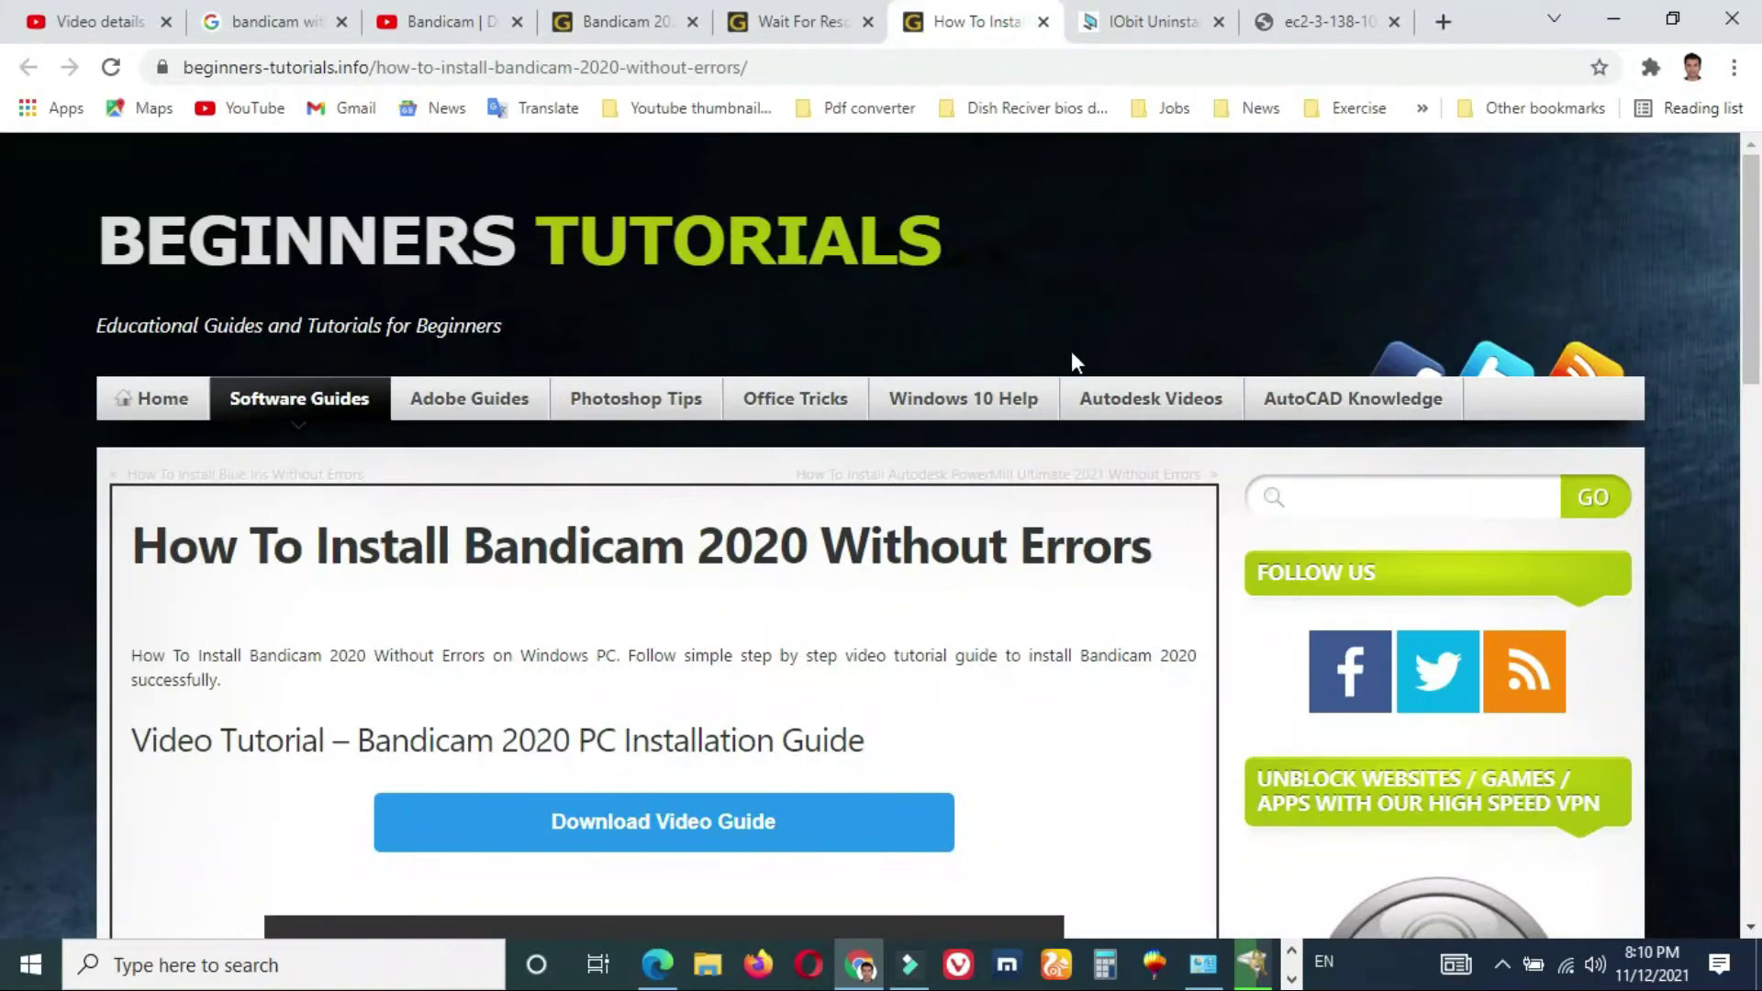
scroll(0, 631, "down", 8)
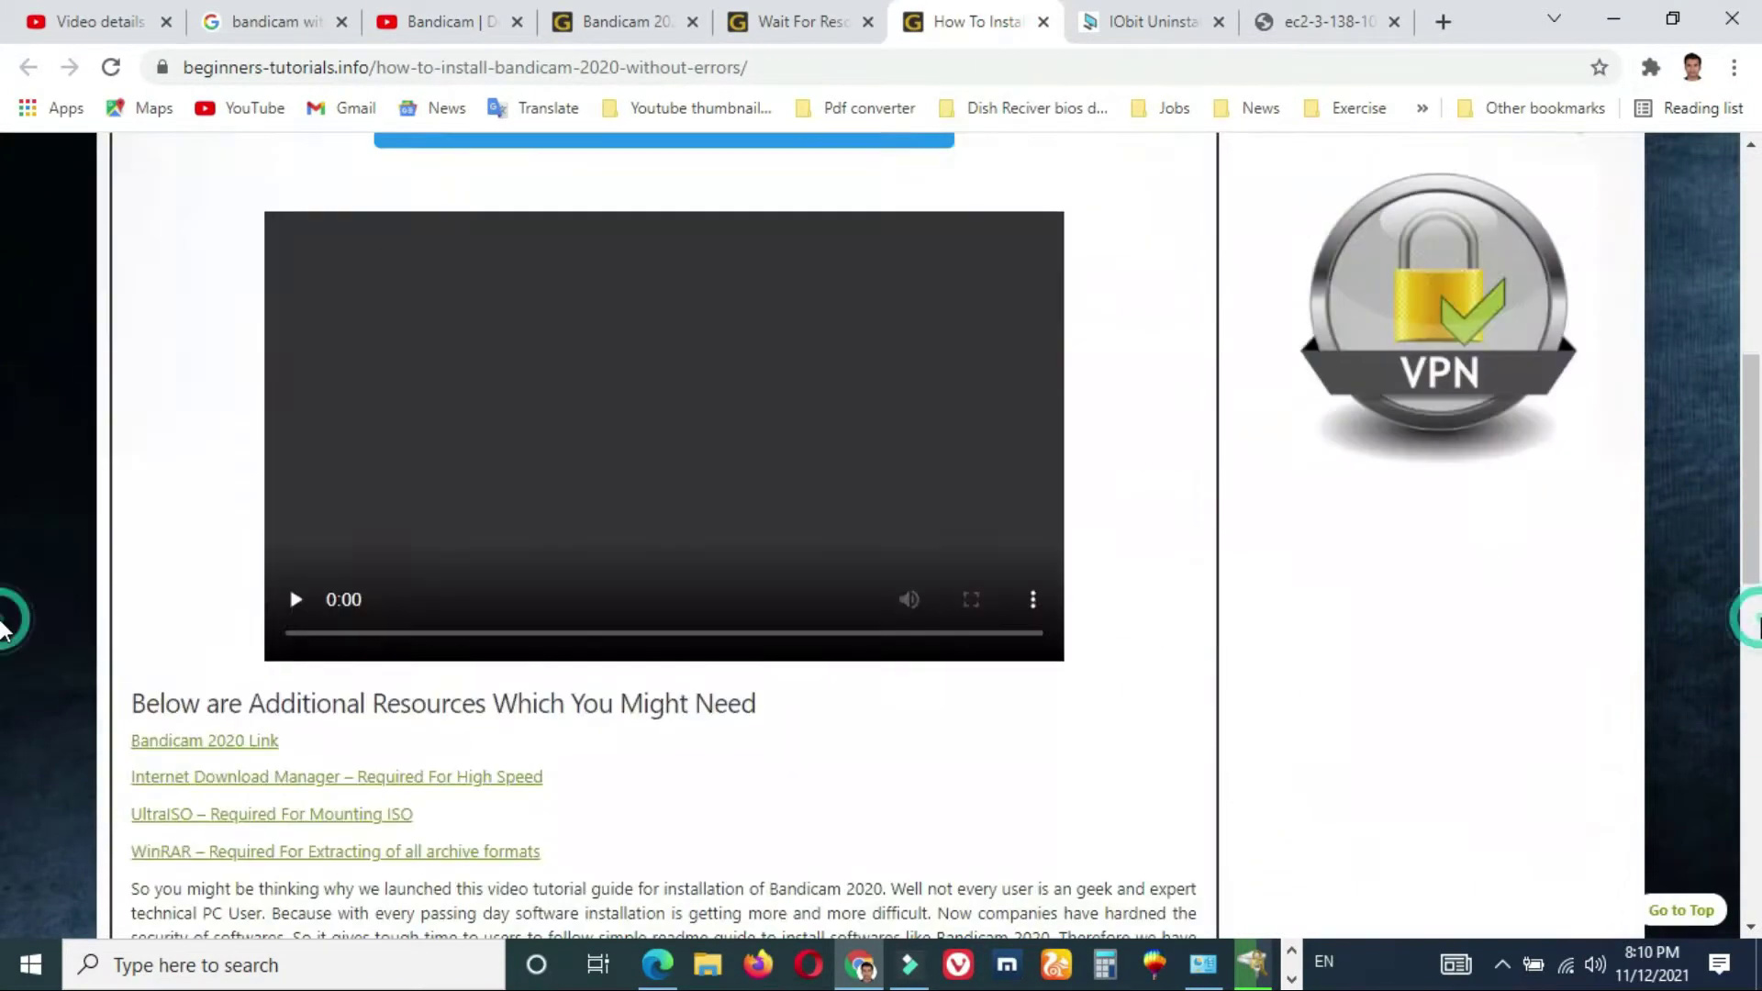
scroll(0, 630, "down", 8)
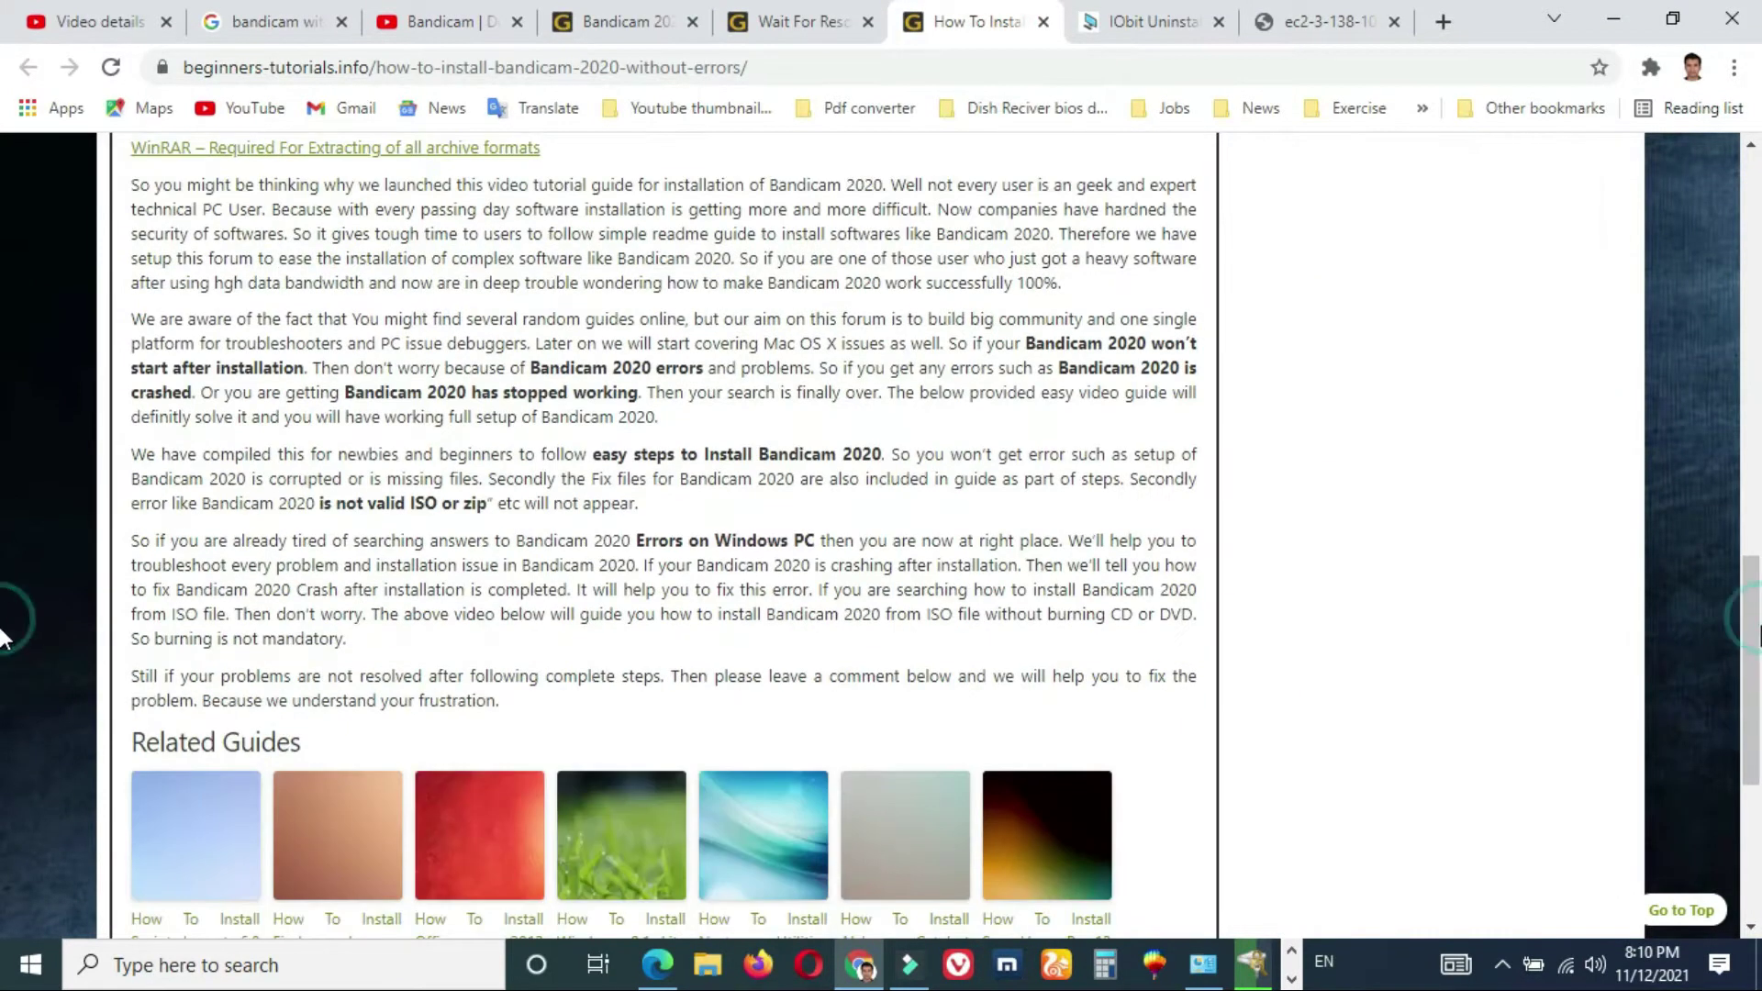
scroll(3, 826, "down", 6)
scroll(3, 431, "up", 15)
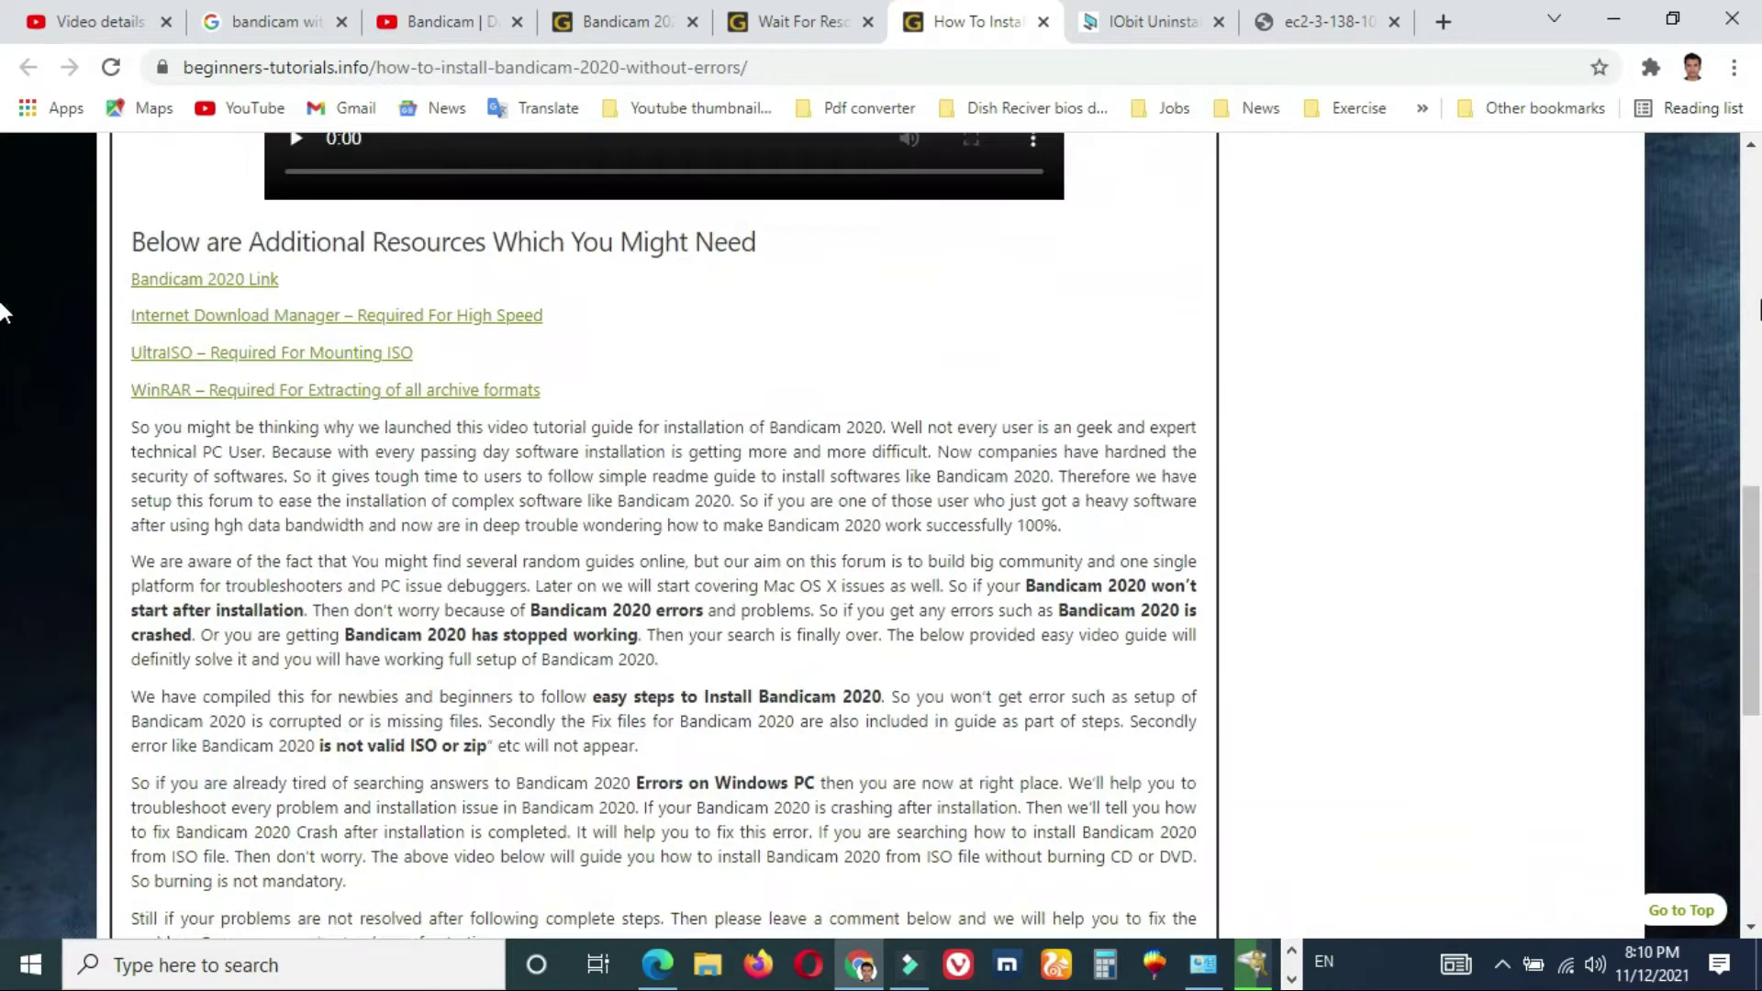
left_click(297, 837)
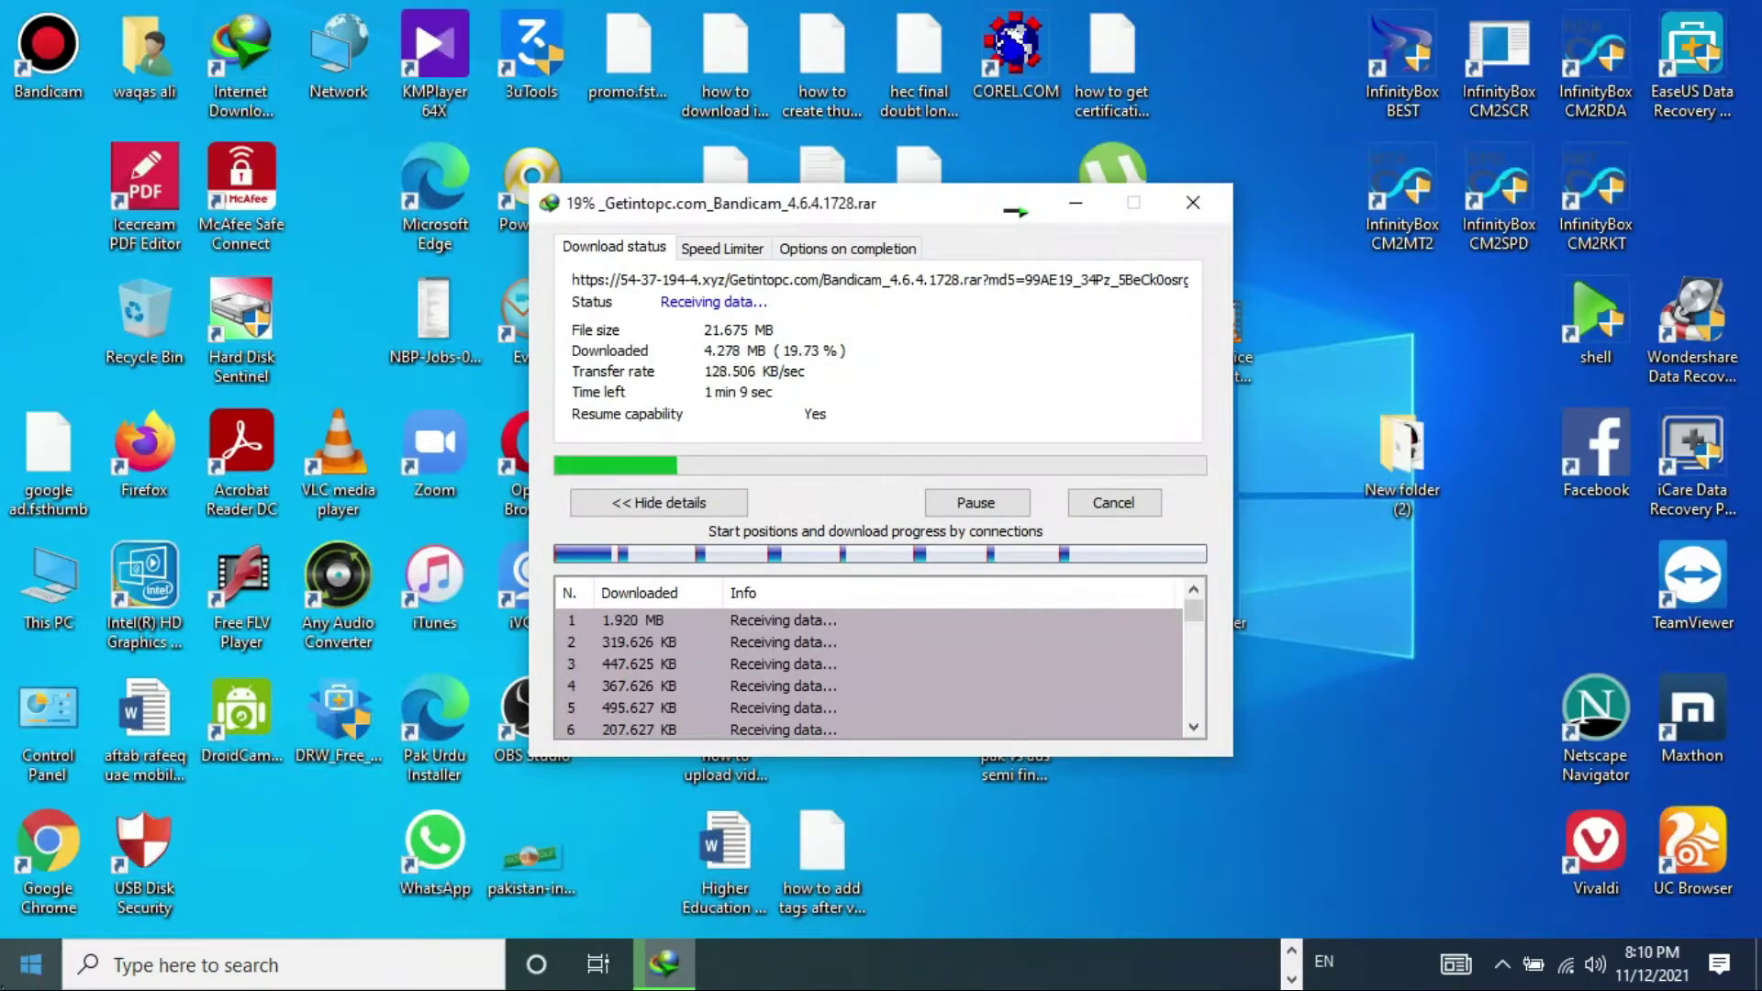
- Uninstall Bandicam 5.3.1.1880 from Control Panel's Uninstall a program list
double_click(48, 705)
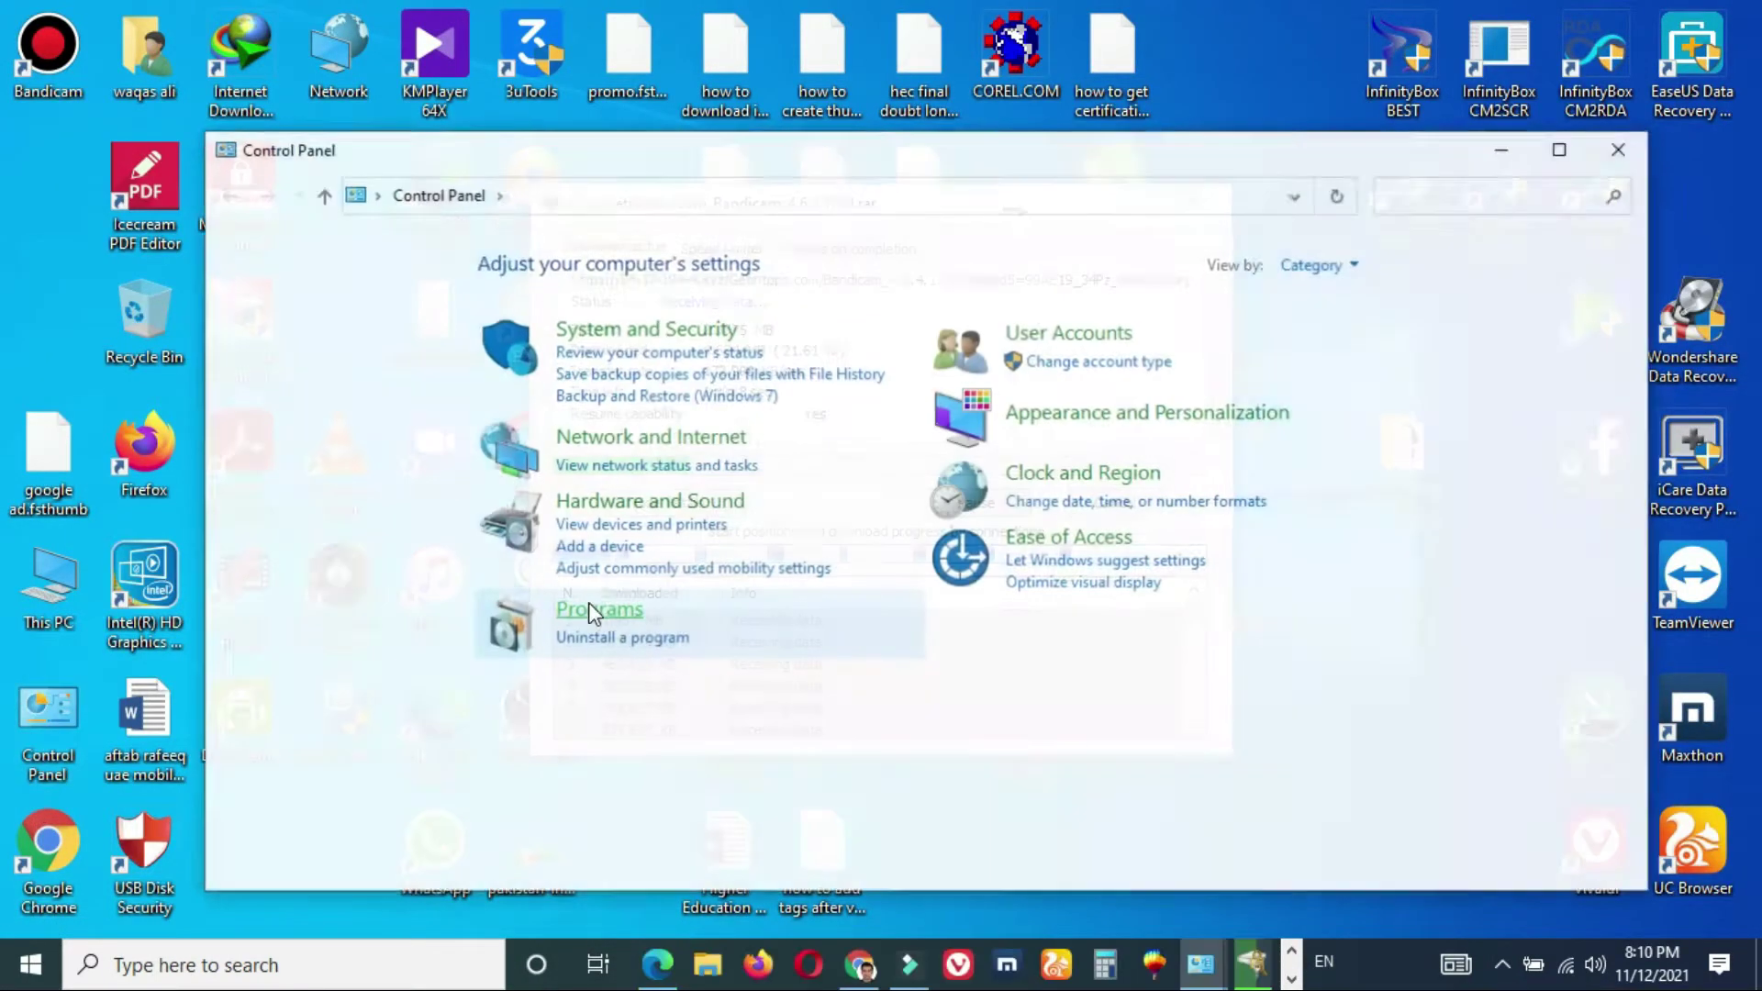
left_click(618, 638)
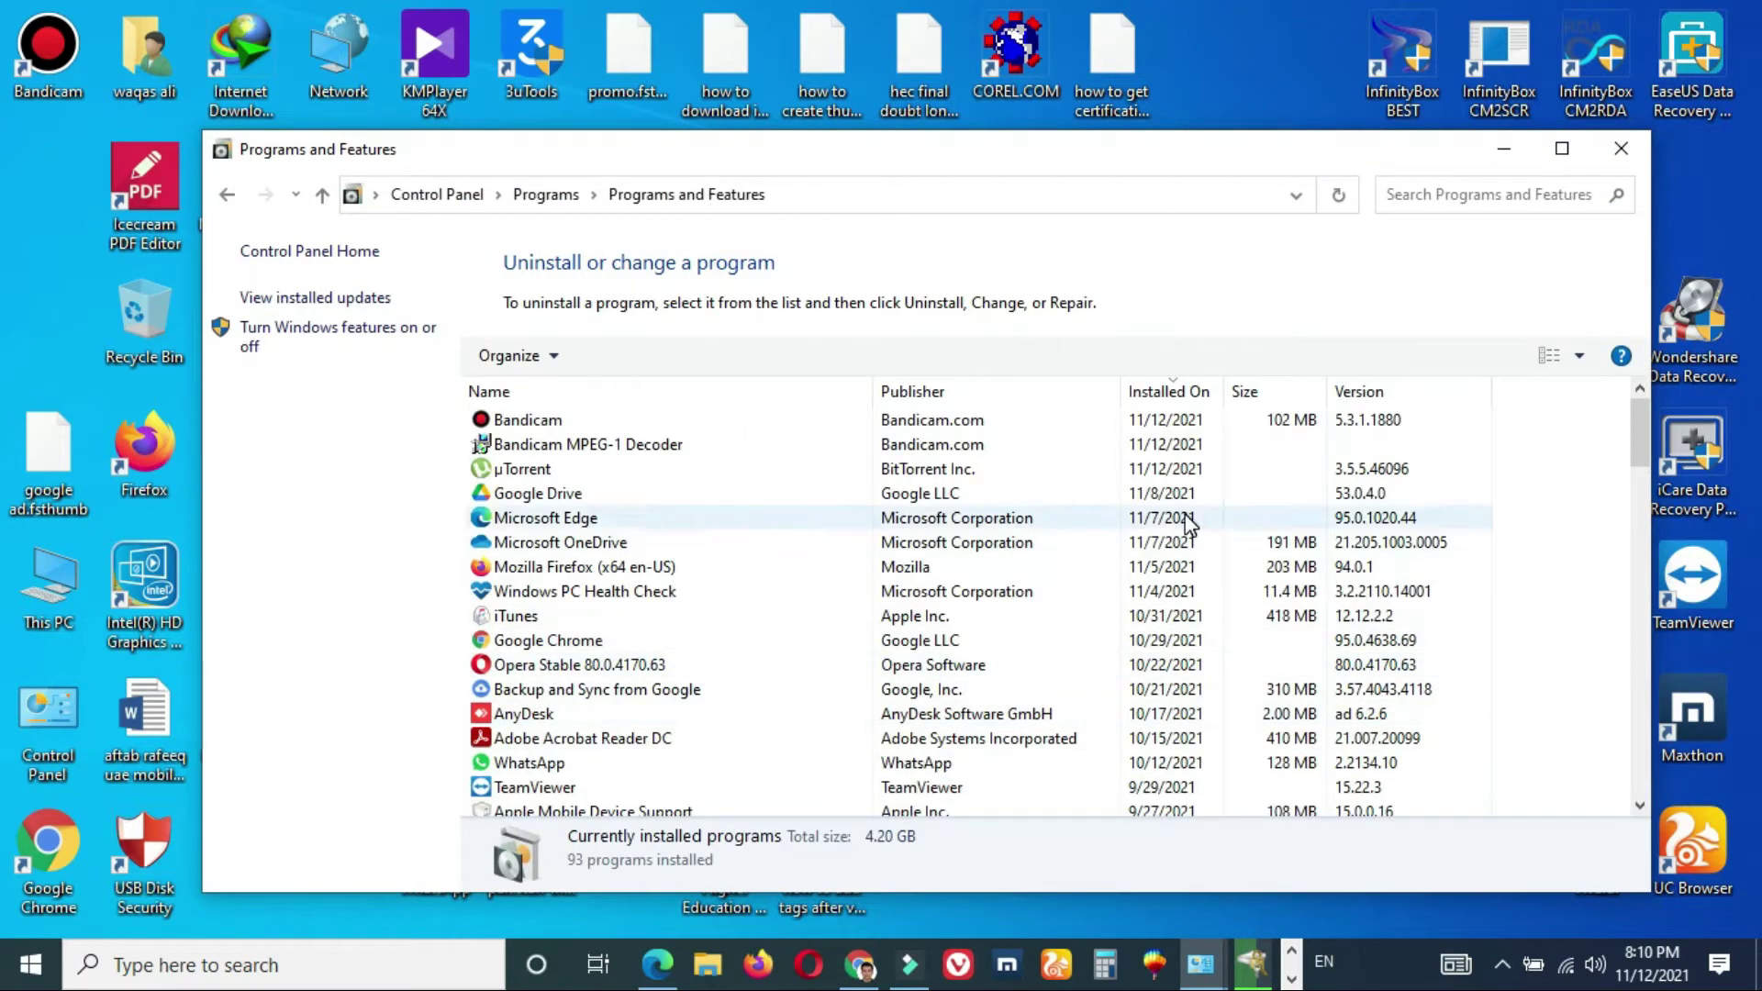
left_click(845, 426)
left_click(613, 357)
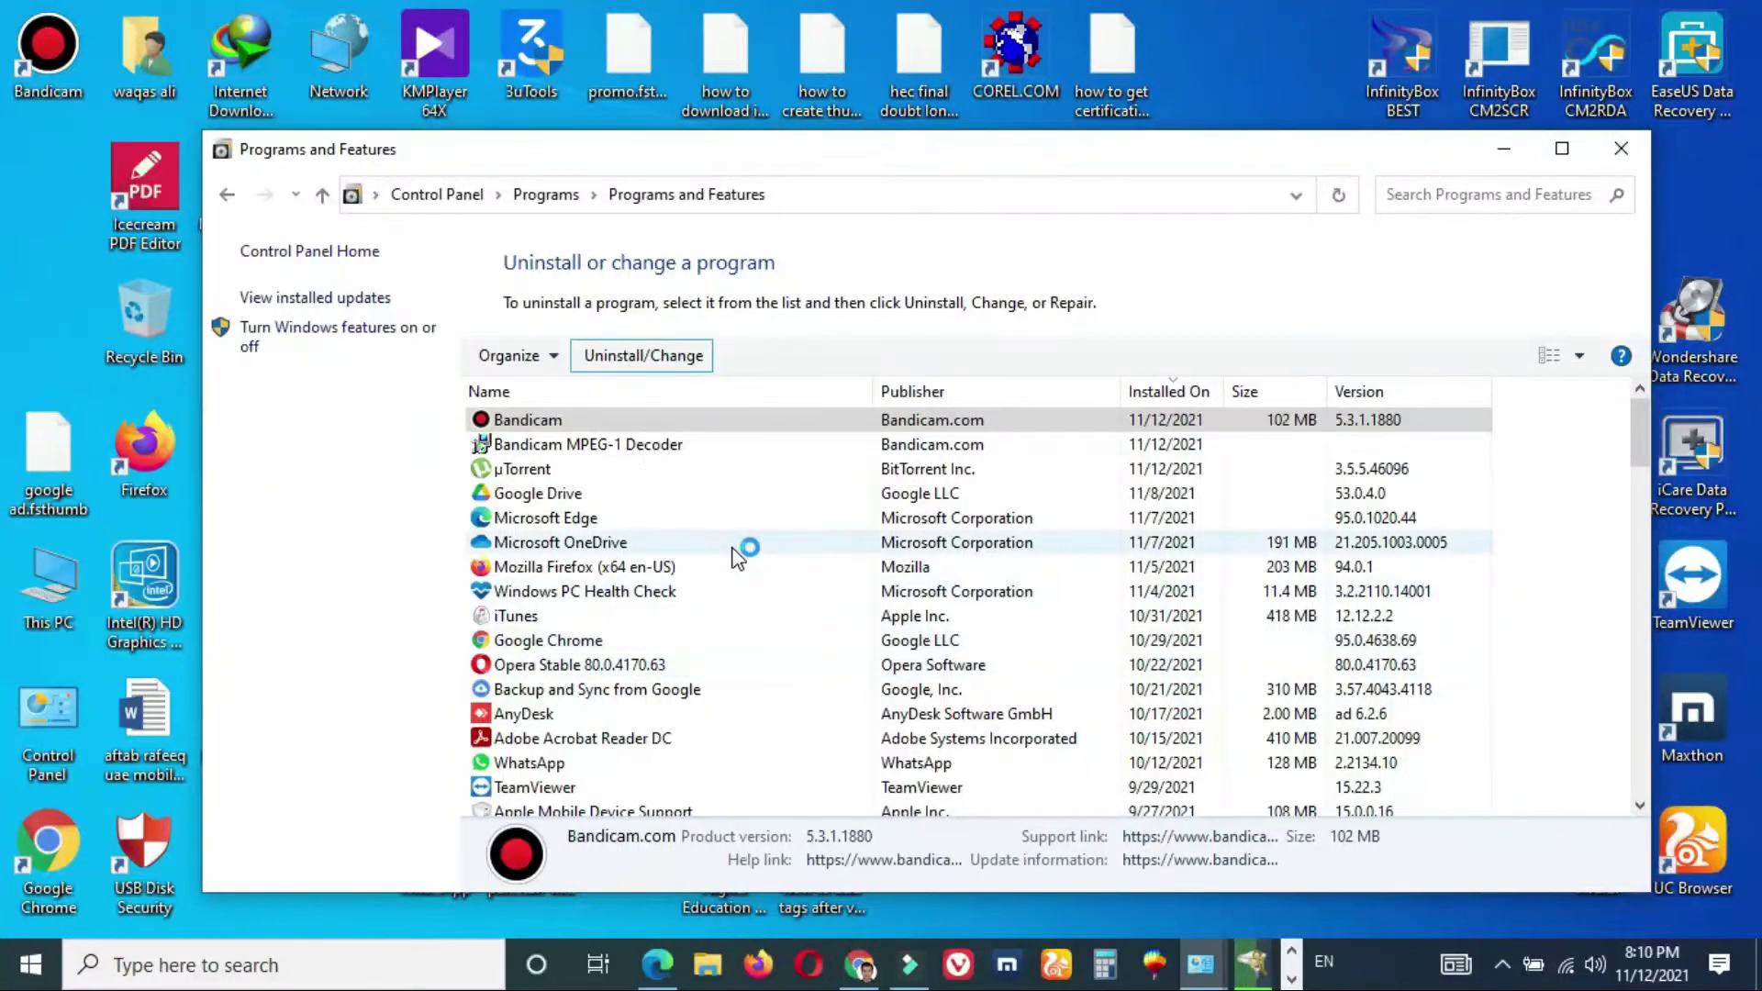
left_click(1029, 708)
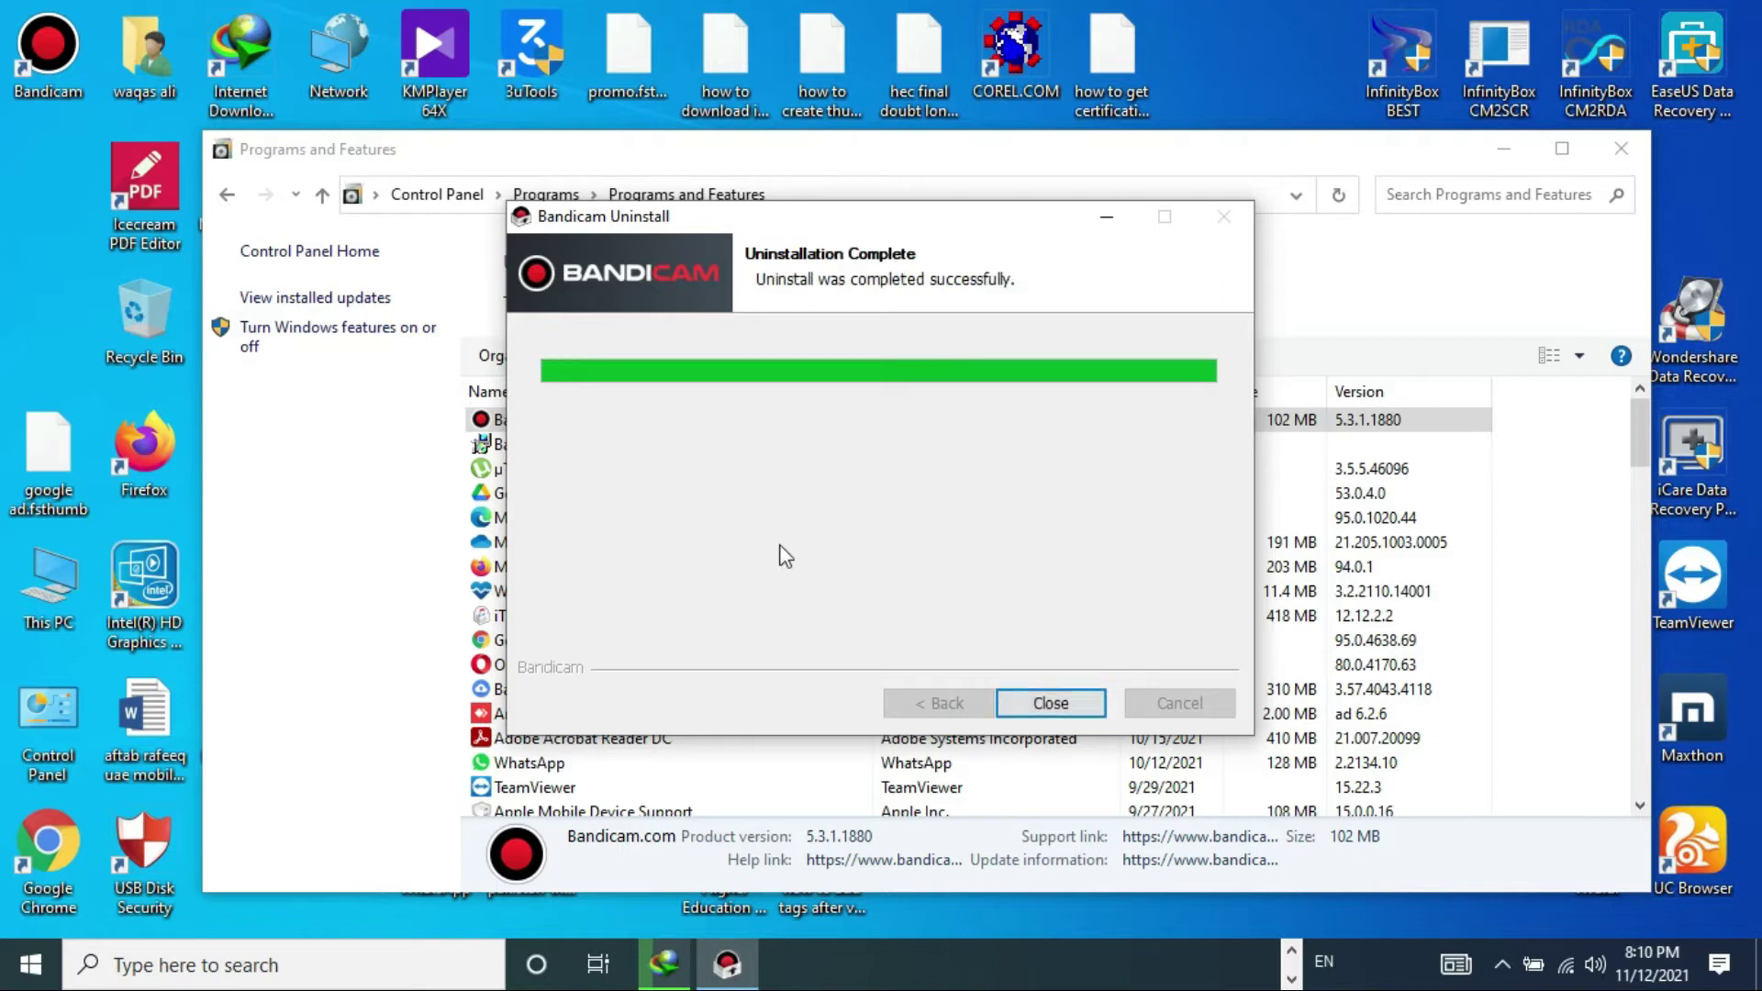
left_click(1049, 703)
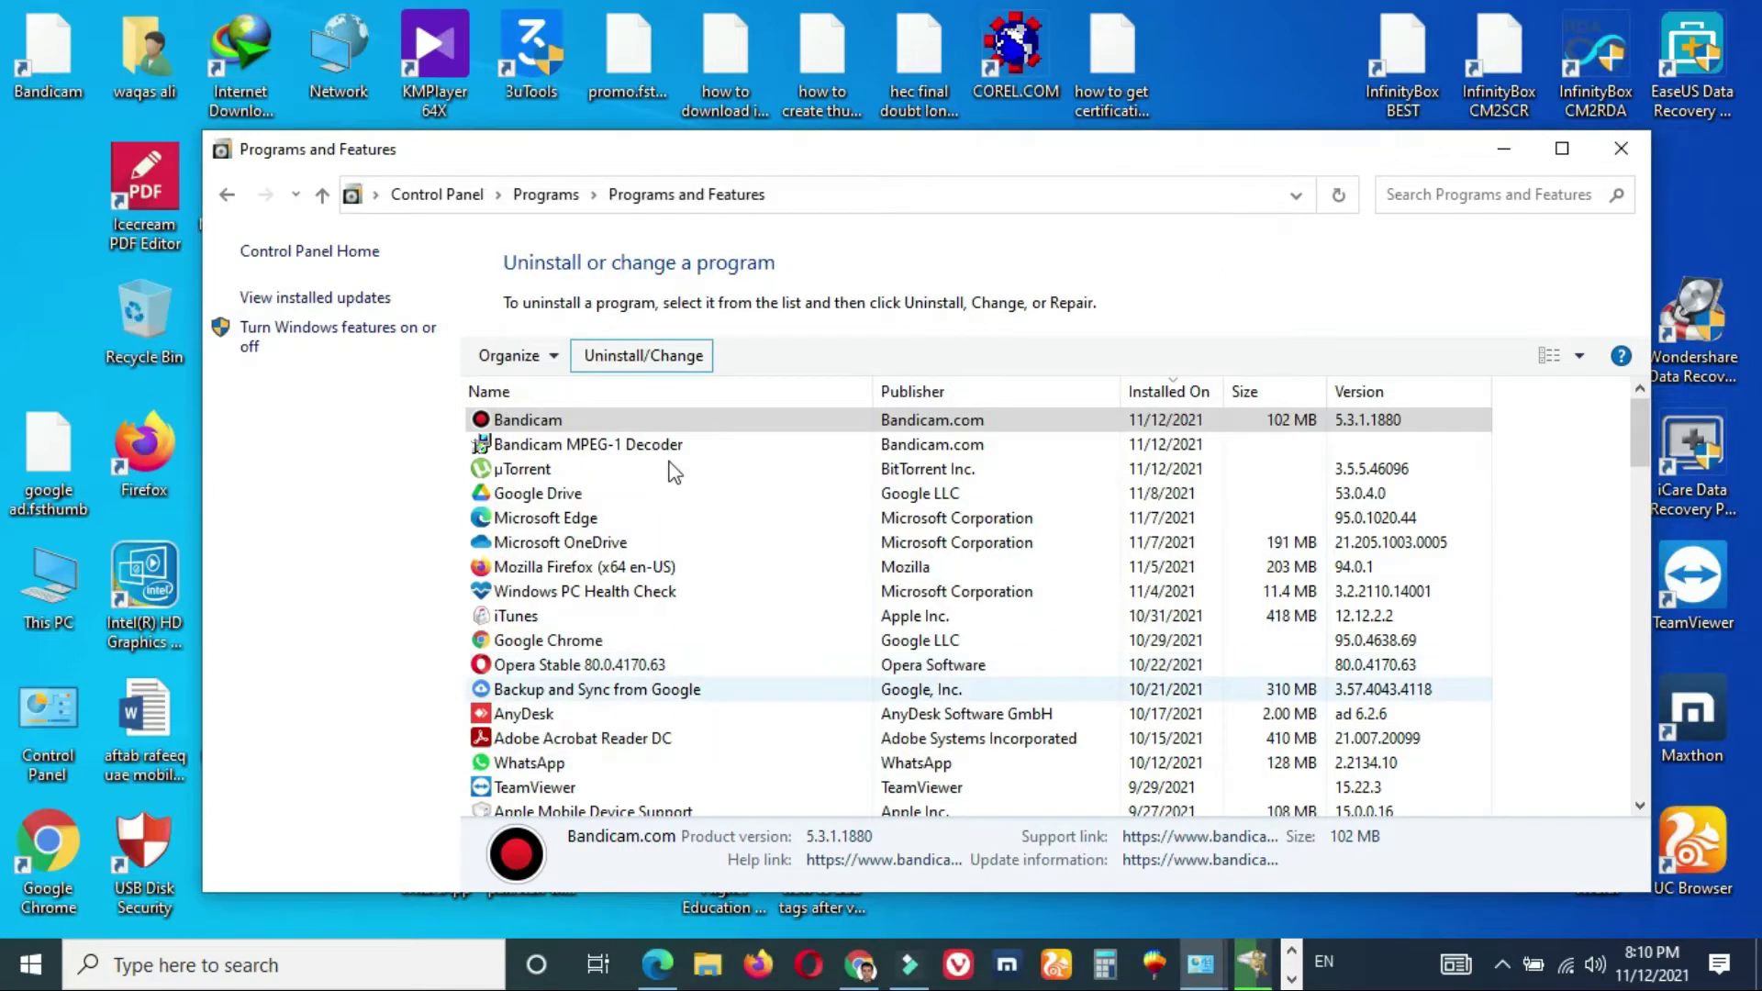
- Close the Bandicam uninstall and installation-completed browser windows
left_click(964, 21)
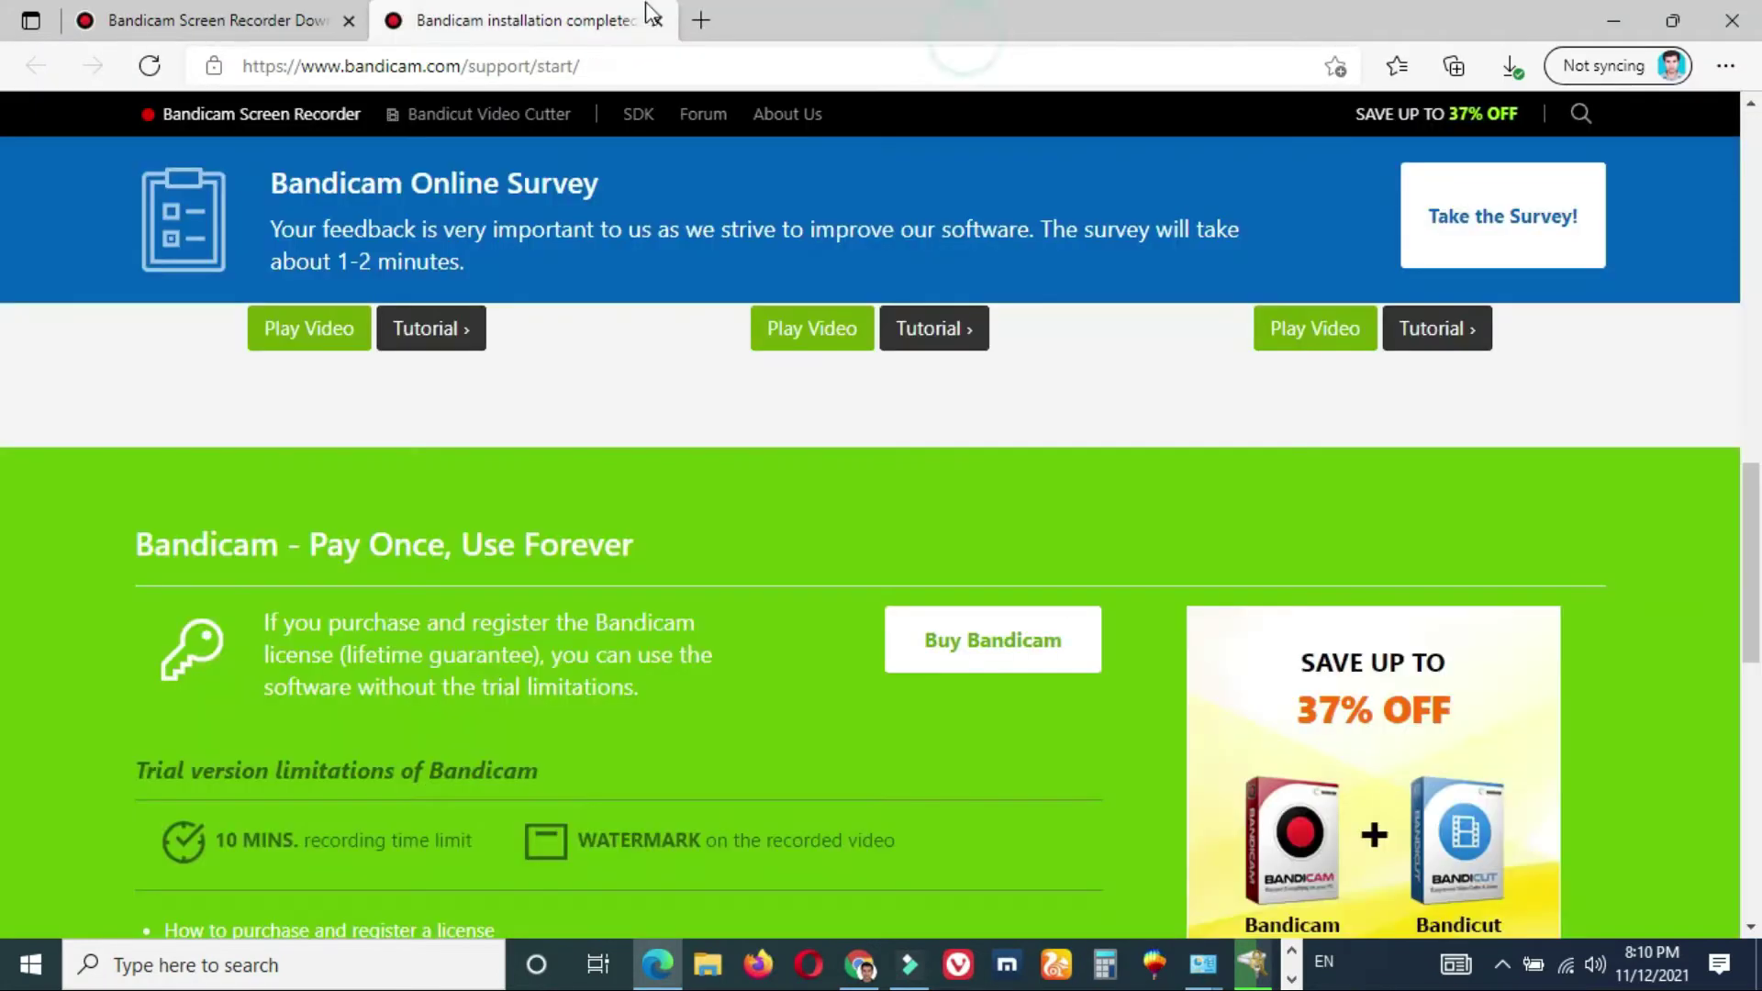
left_click(657, 21)
left_click(349, 21)
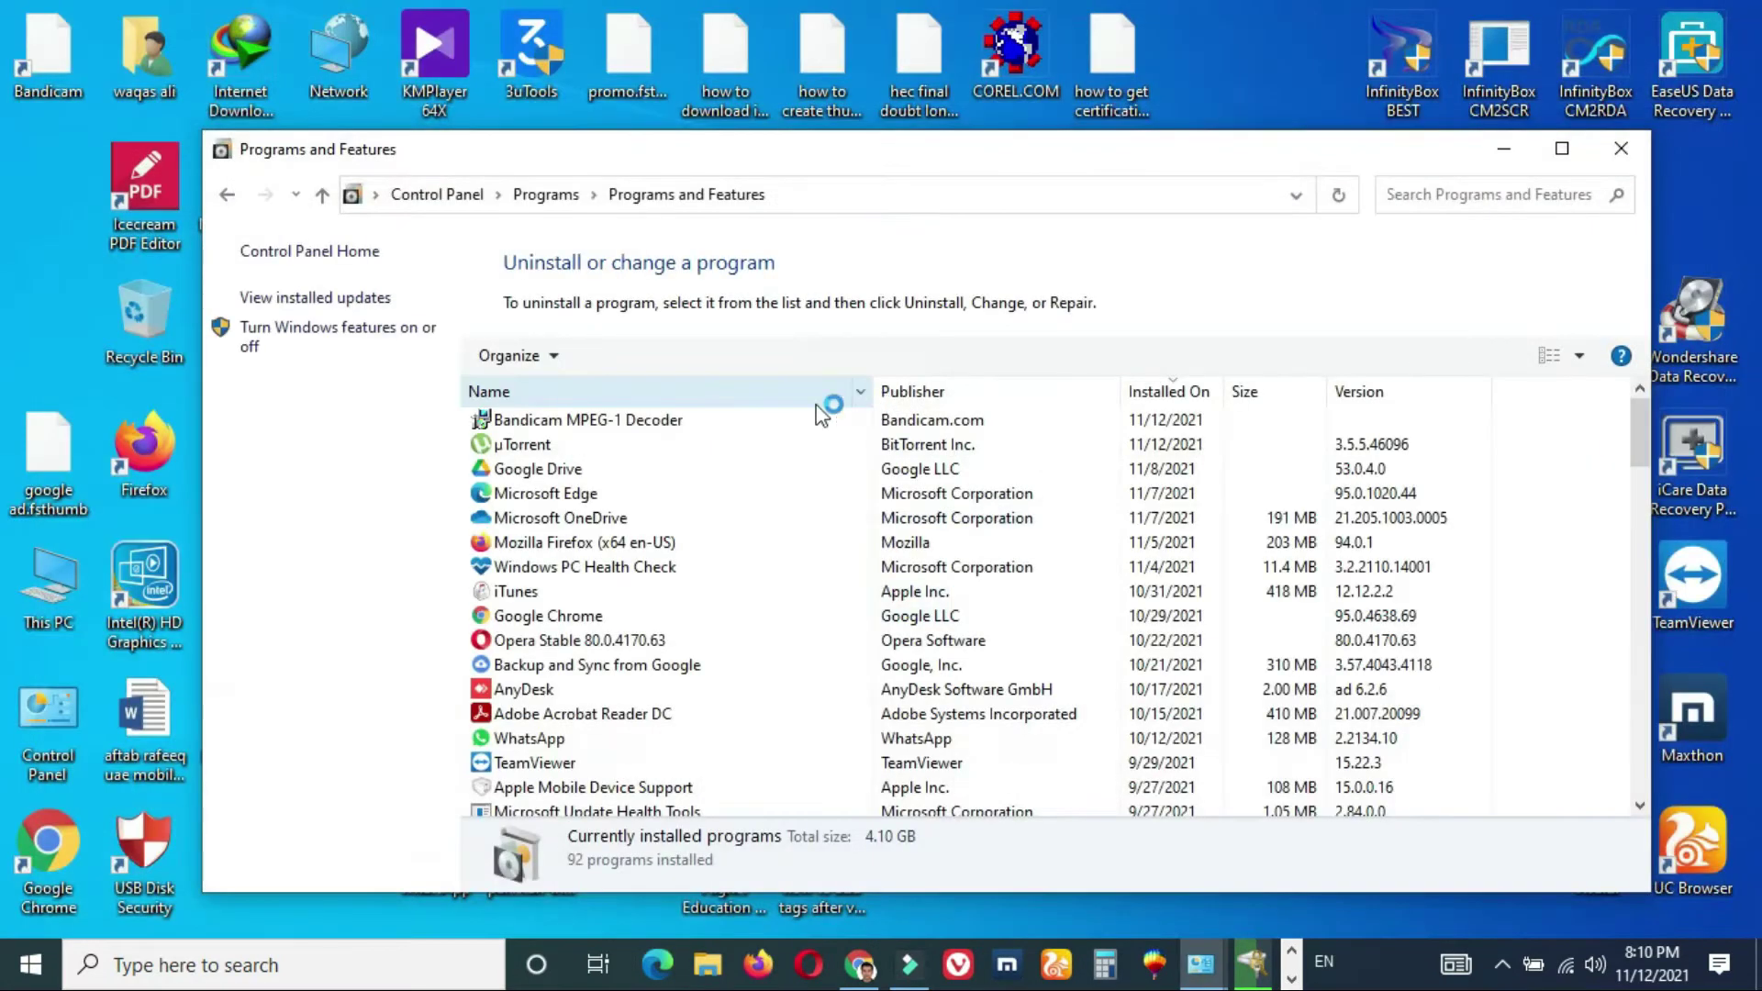
- Uninstall the Bandicam MPEG-1 Decoder from the programs list
left_click(690, 419)
left_click(608, 356)
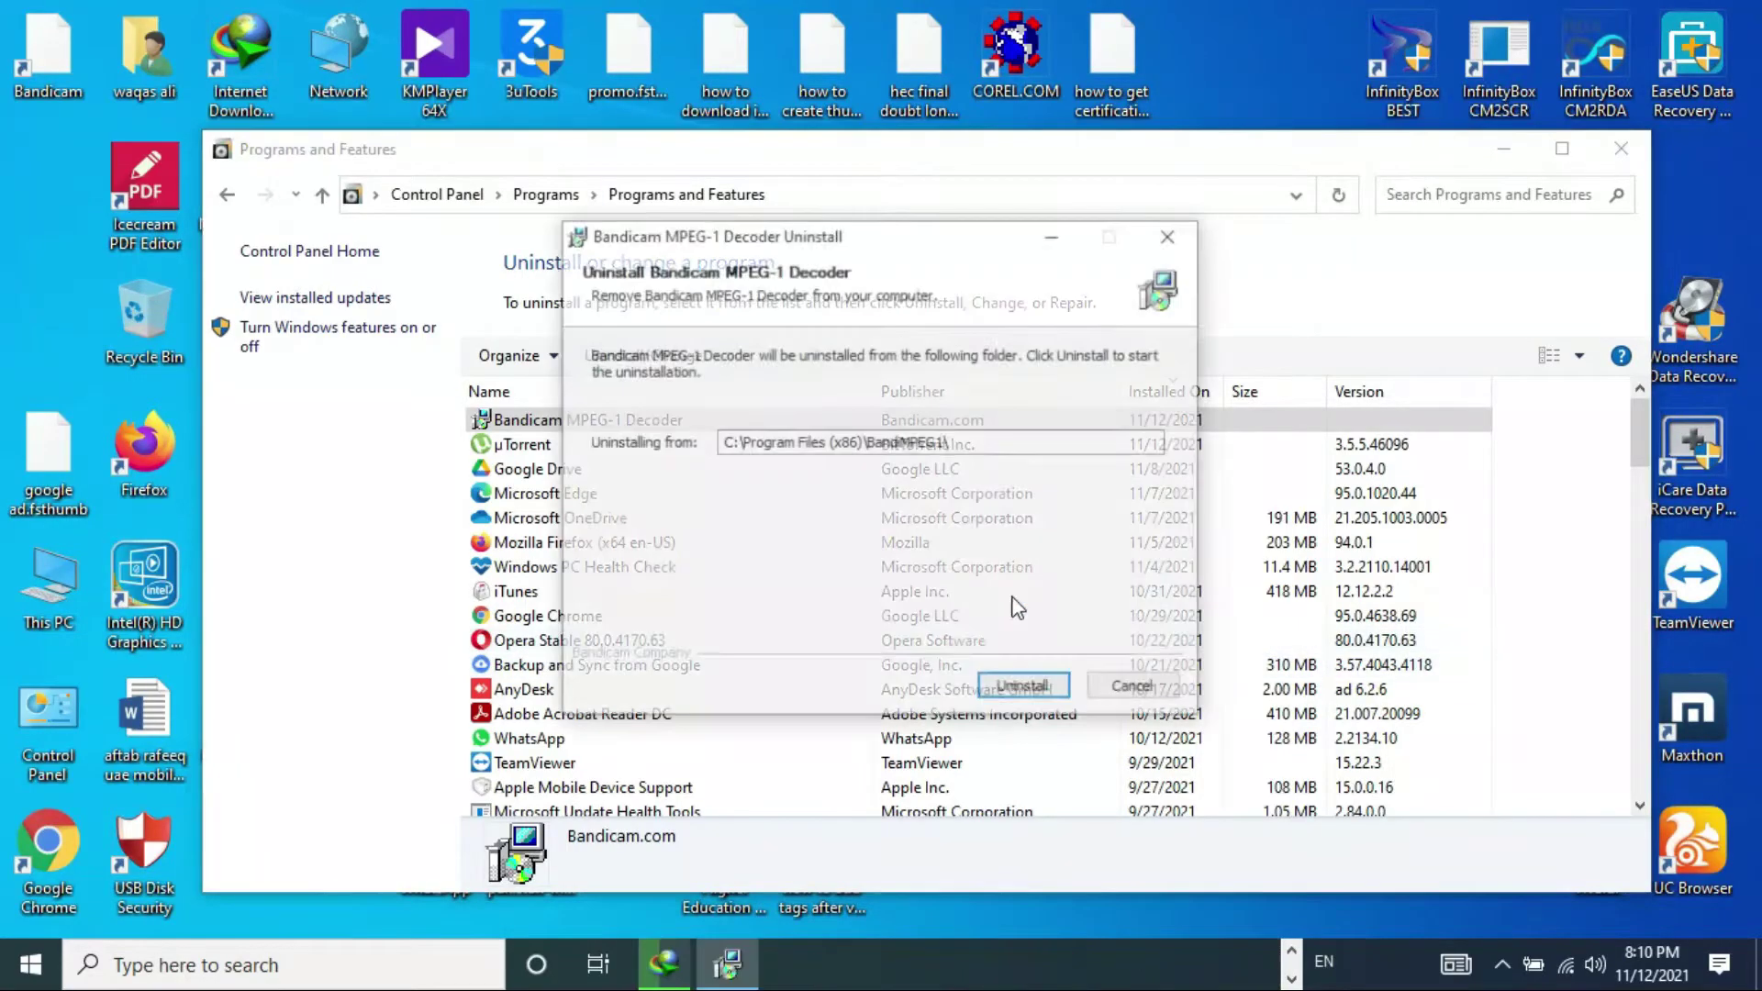
left_click(1040, 695)
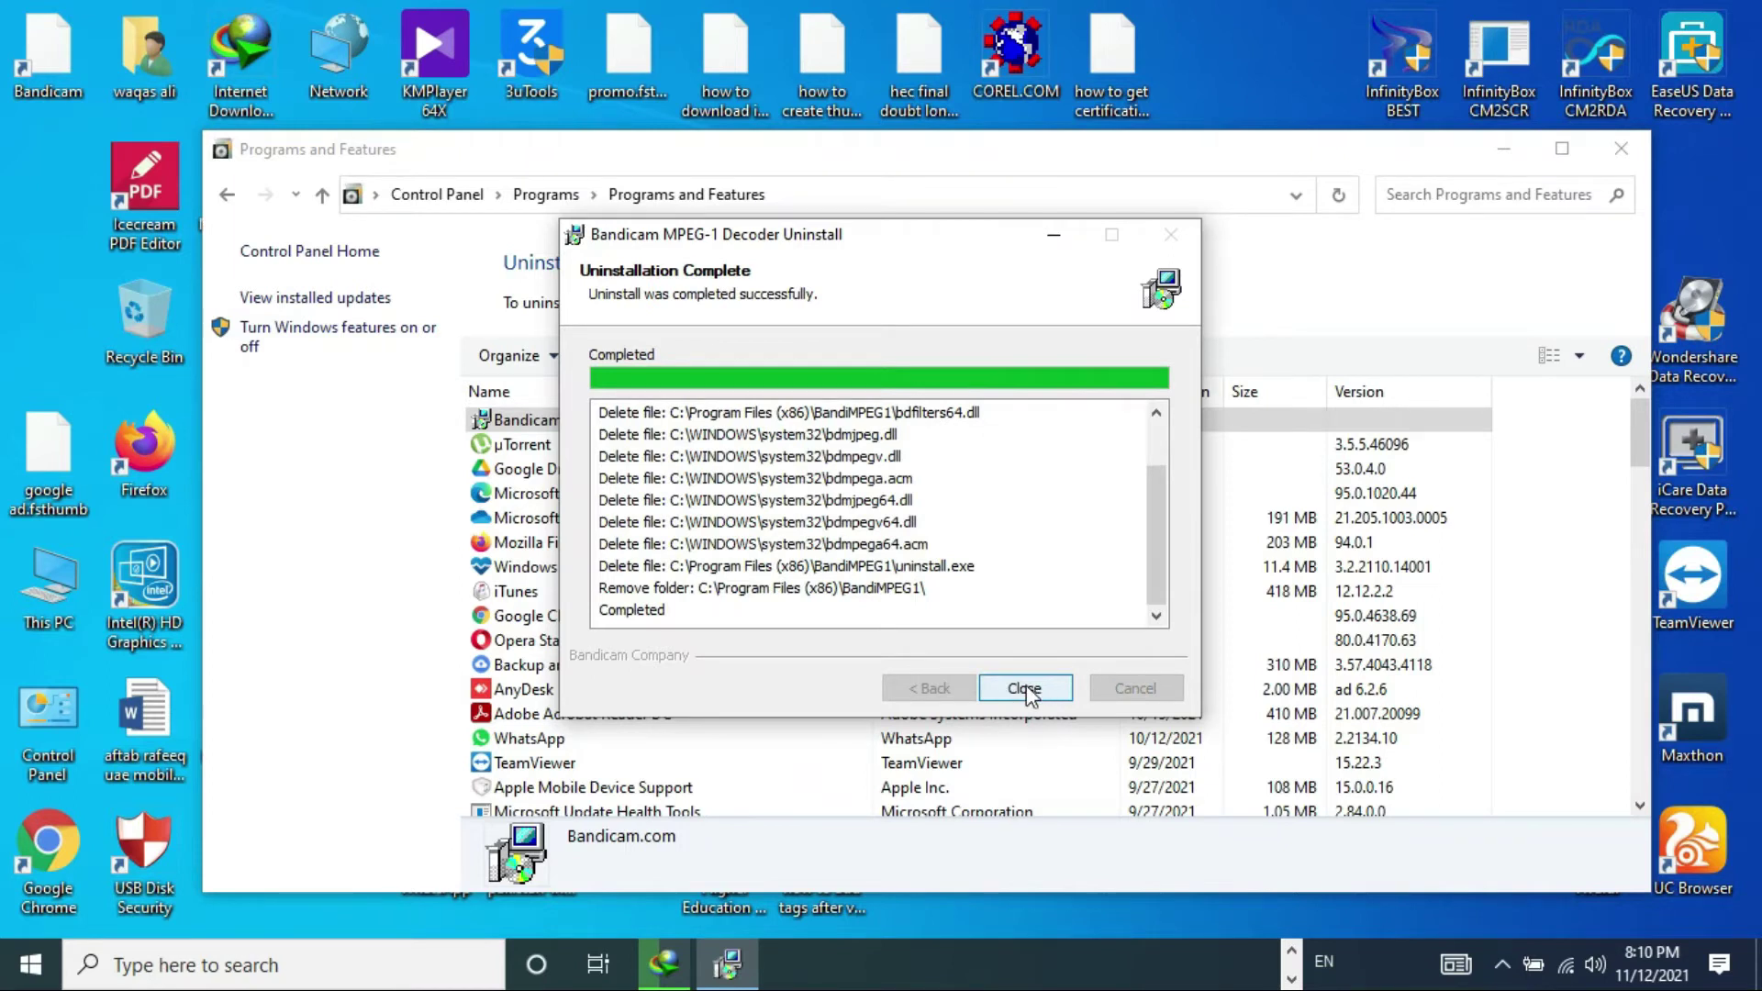
left_click(1026, 686)
- Close Programs and Features and return to Chrome through the taskbar's hidden apps
left_click(1622, 149)
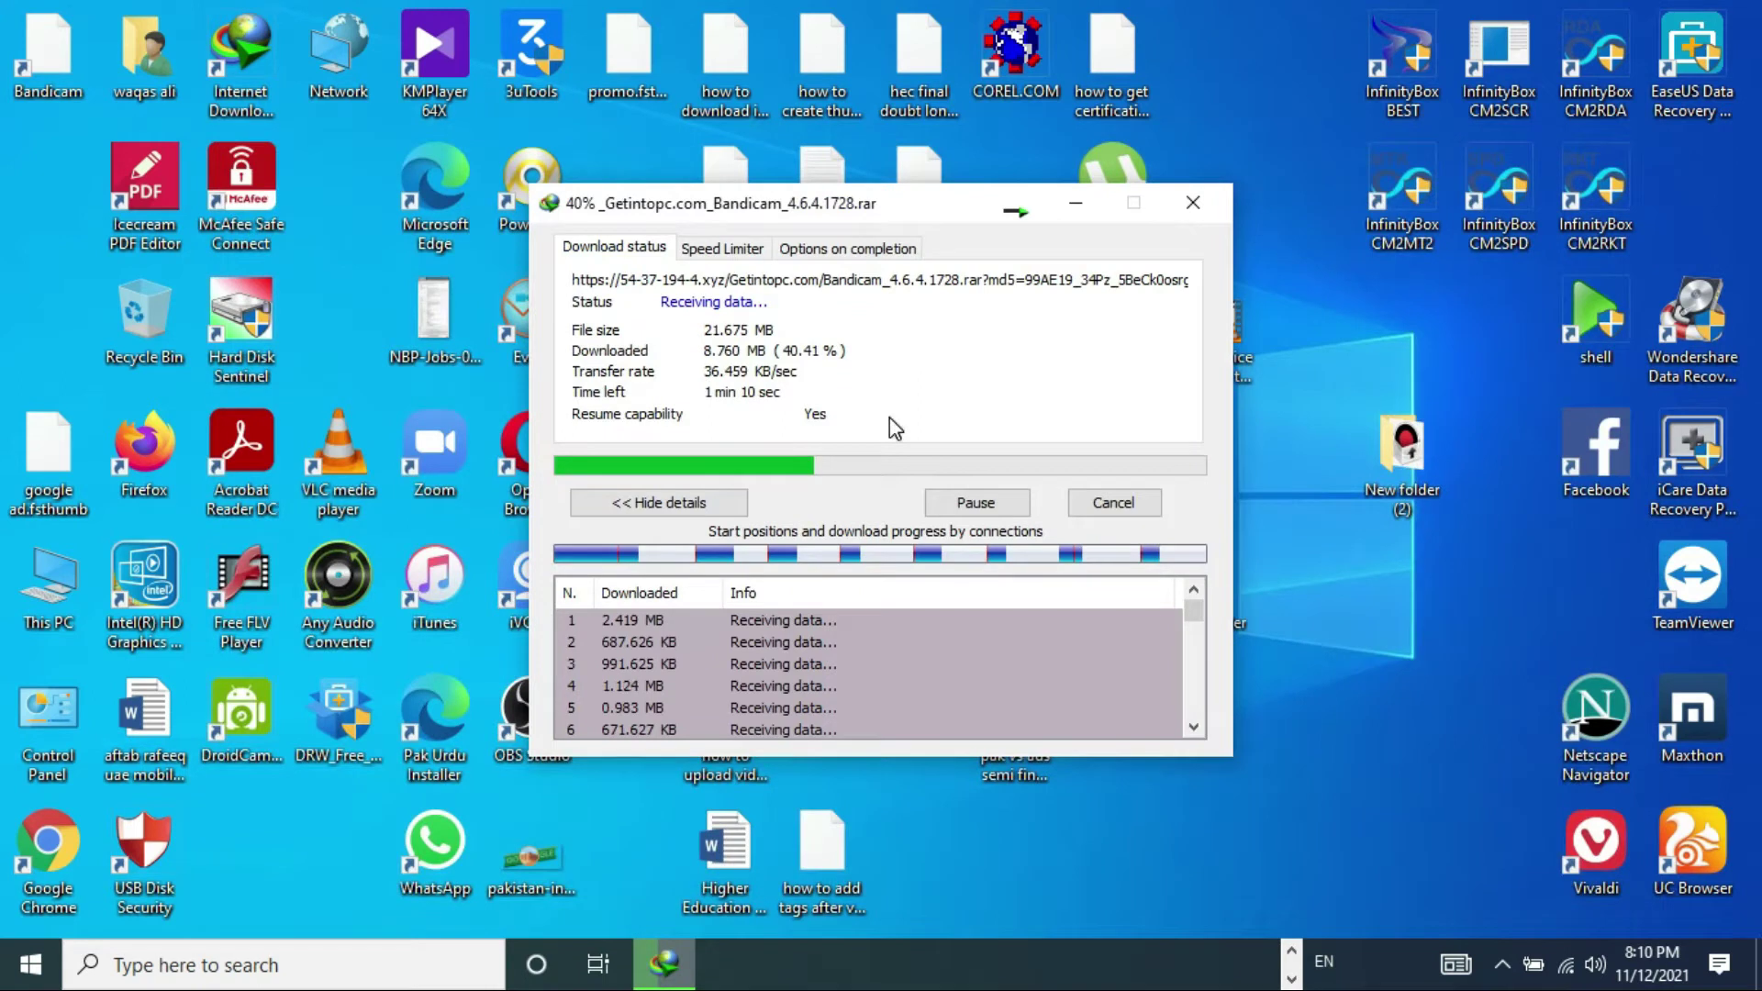
left_click(1259, 977)
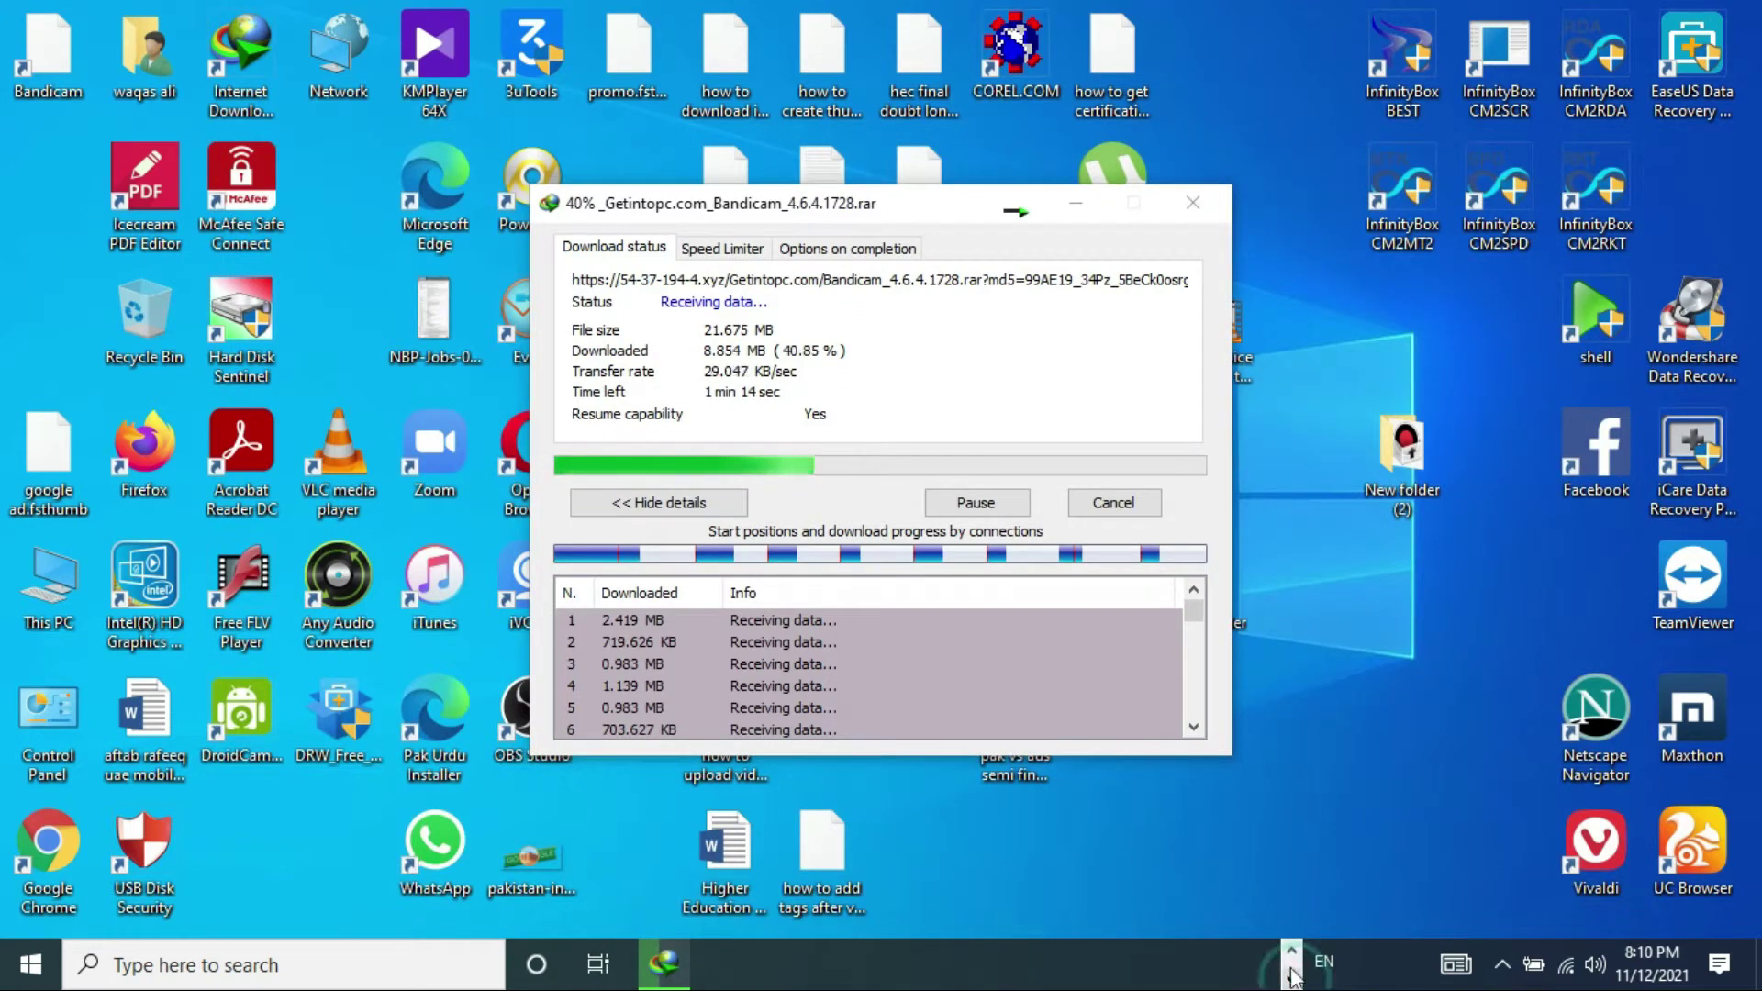
left_click(1291, 951)
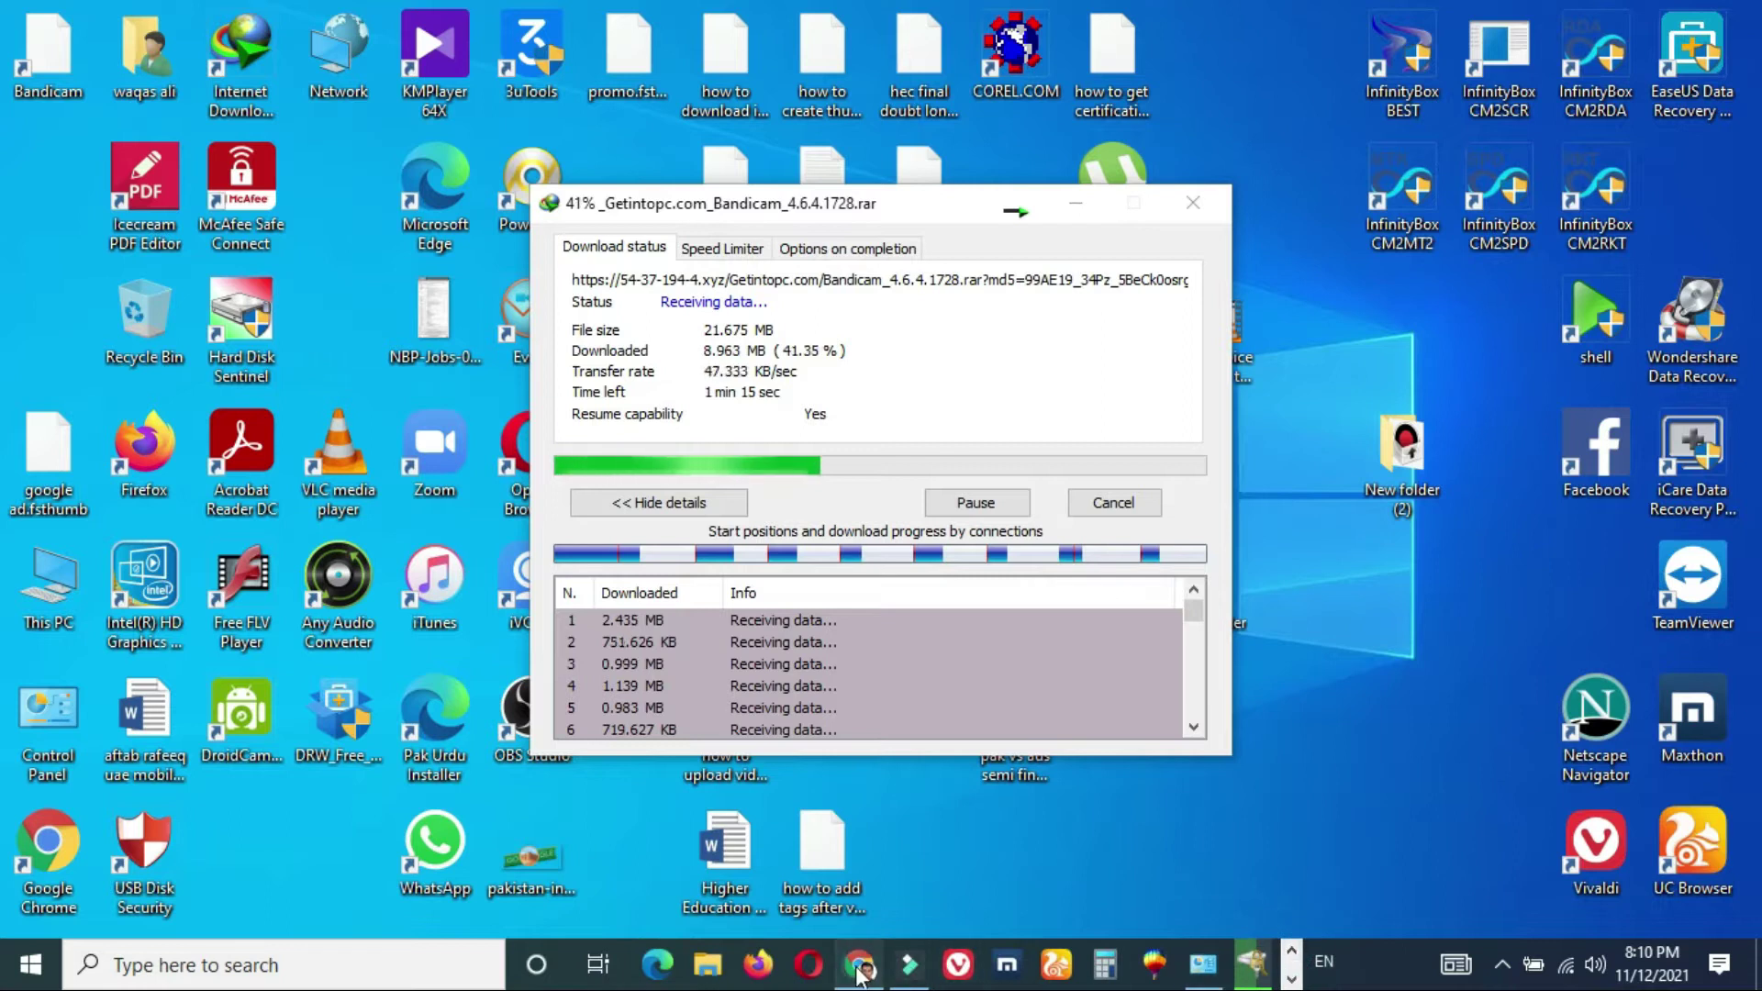
left_click(860, 964)
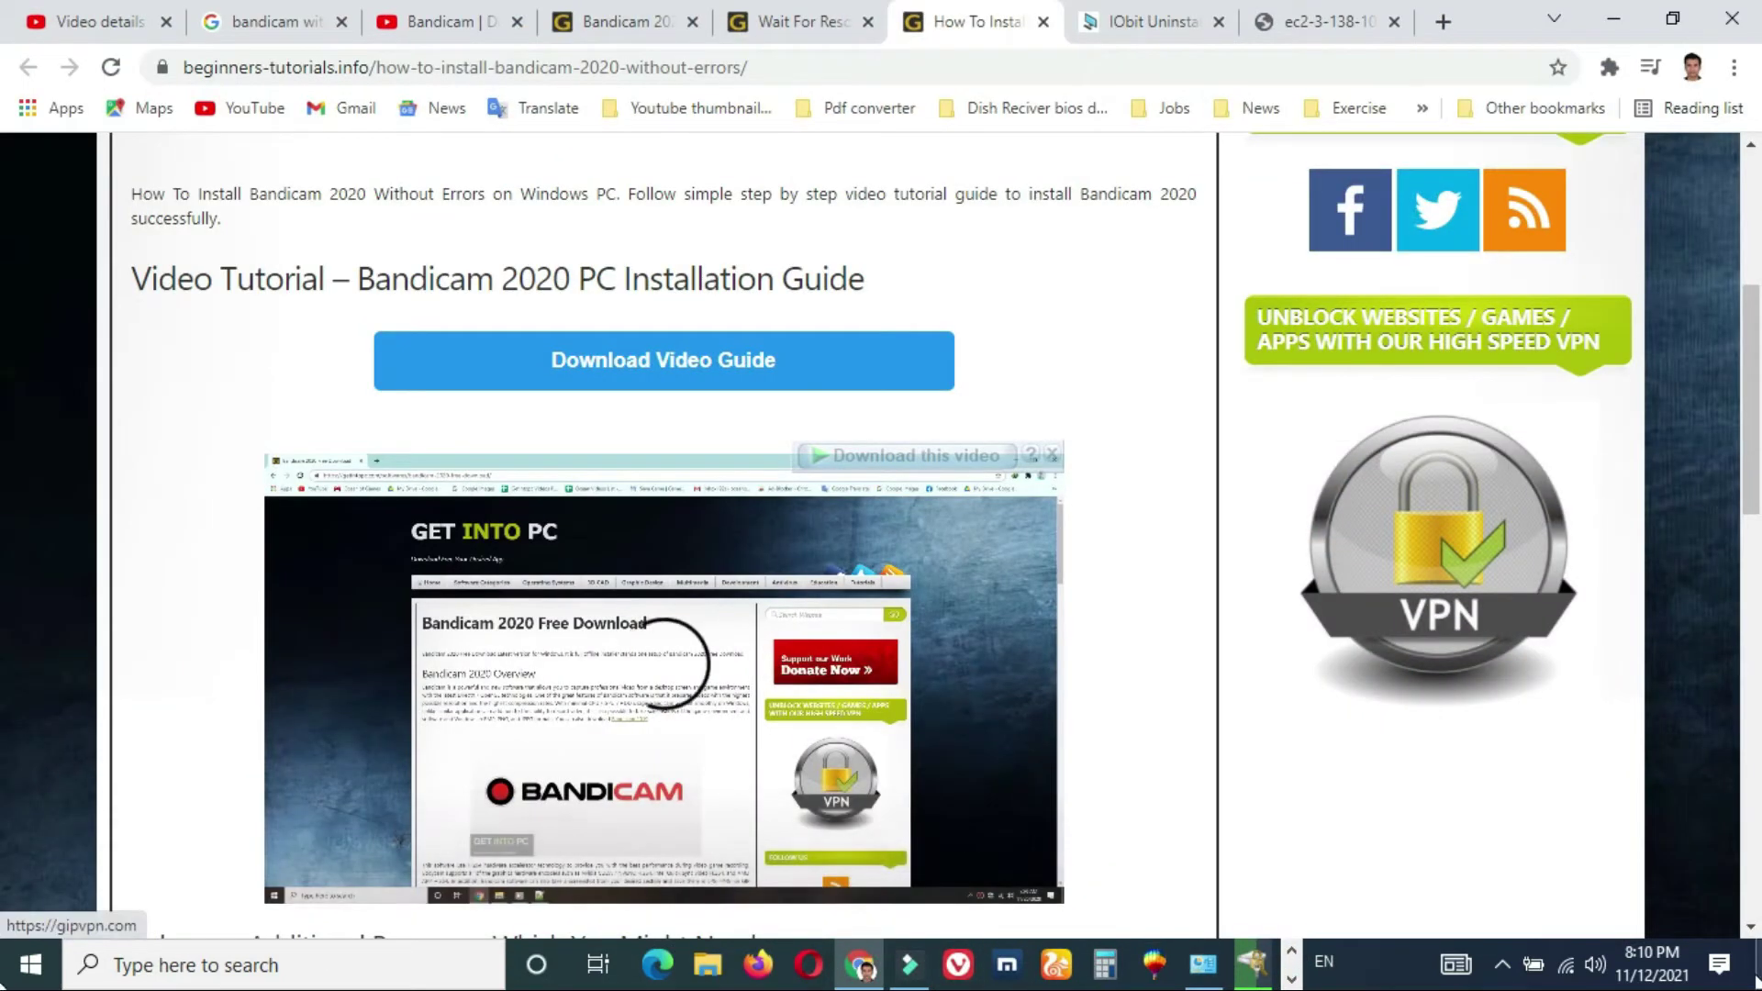
- Scroll the tutorial page to the Video Tutorial heading so the embedded guide video shows
left_click(1751, 929)
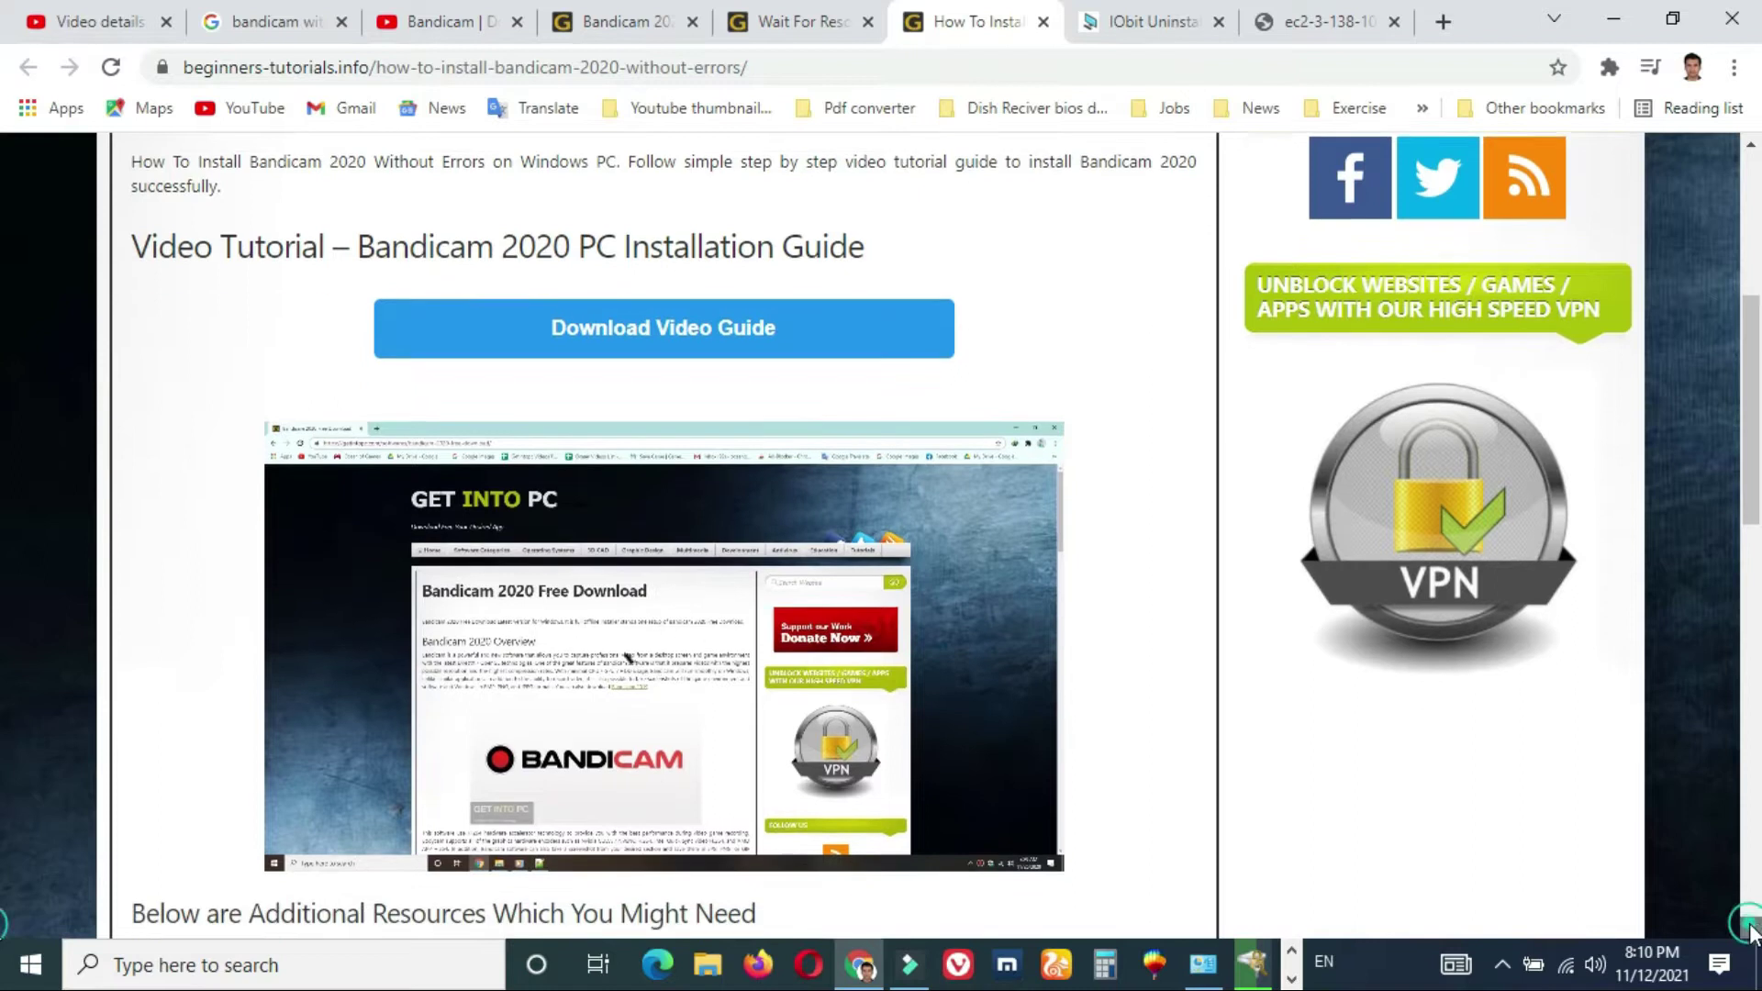
triple_click(517, 224)
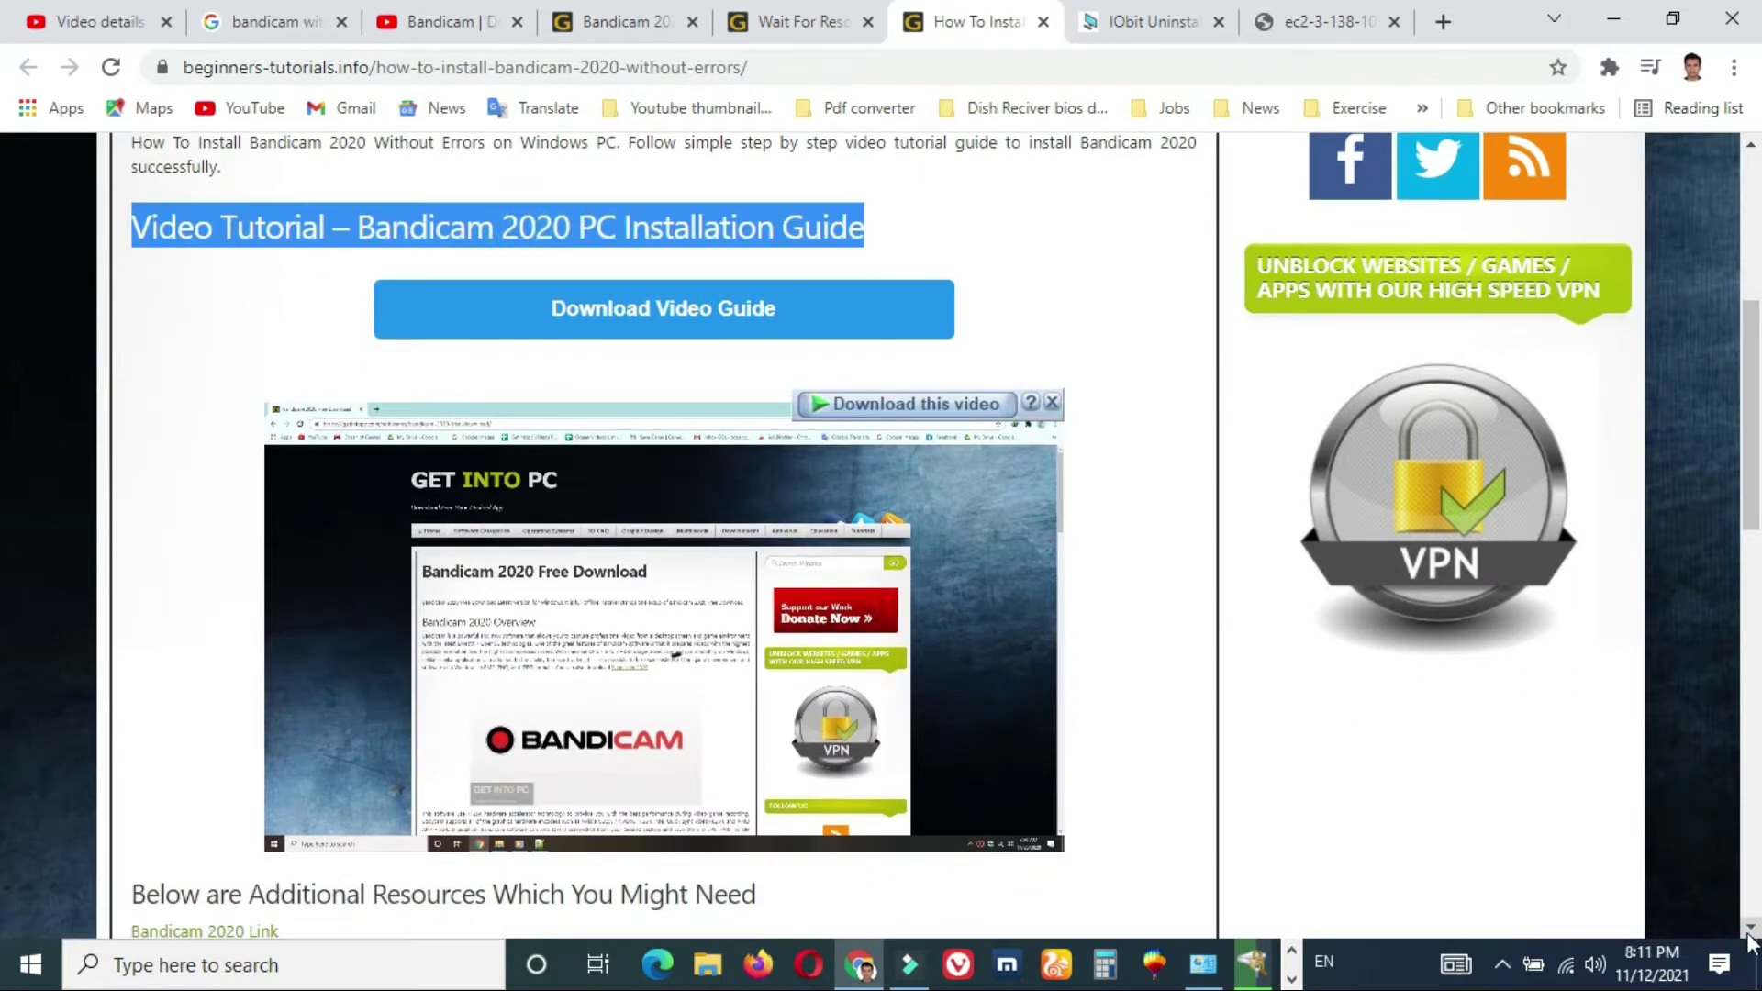
scroll(1751, 941, "down", 2)
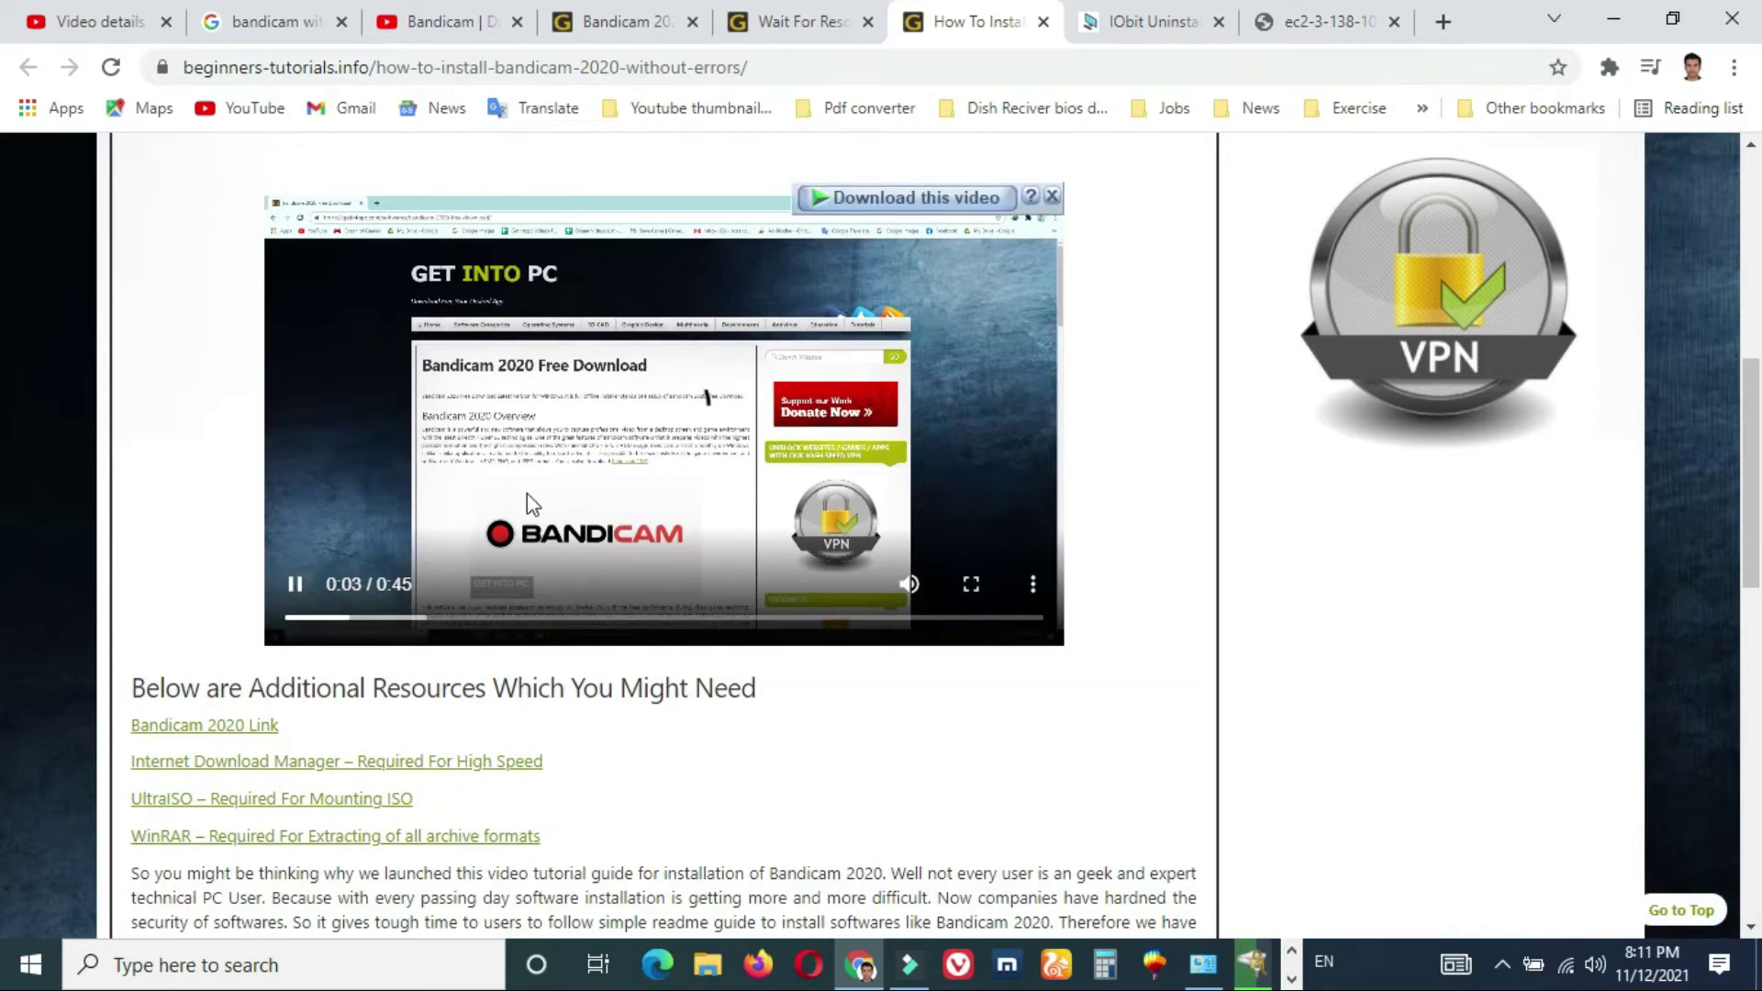
- Show IDM's progress window for Bandicam_4.6.4.1728.rar, now at 48.84% with about 4 minutes left
left_click(1292, 978)
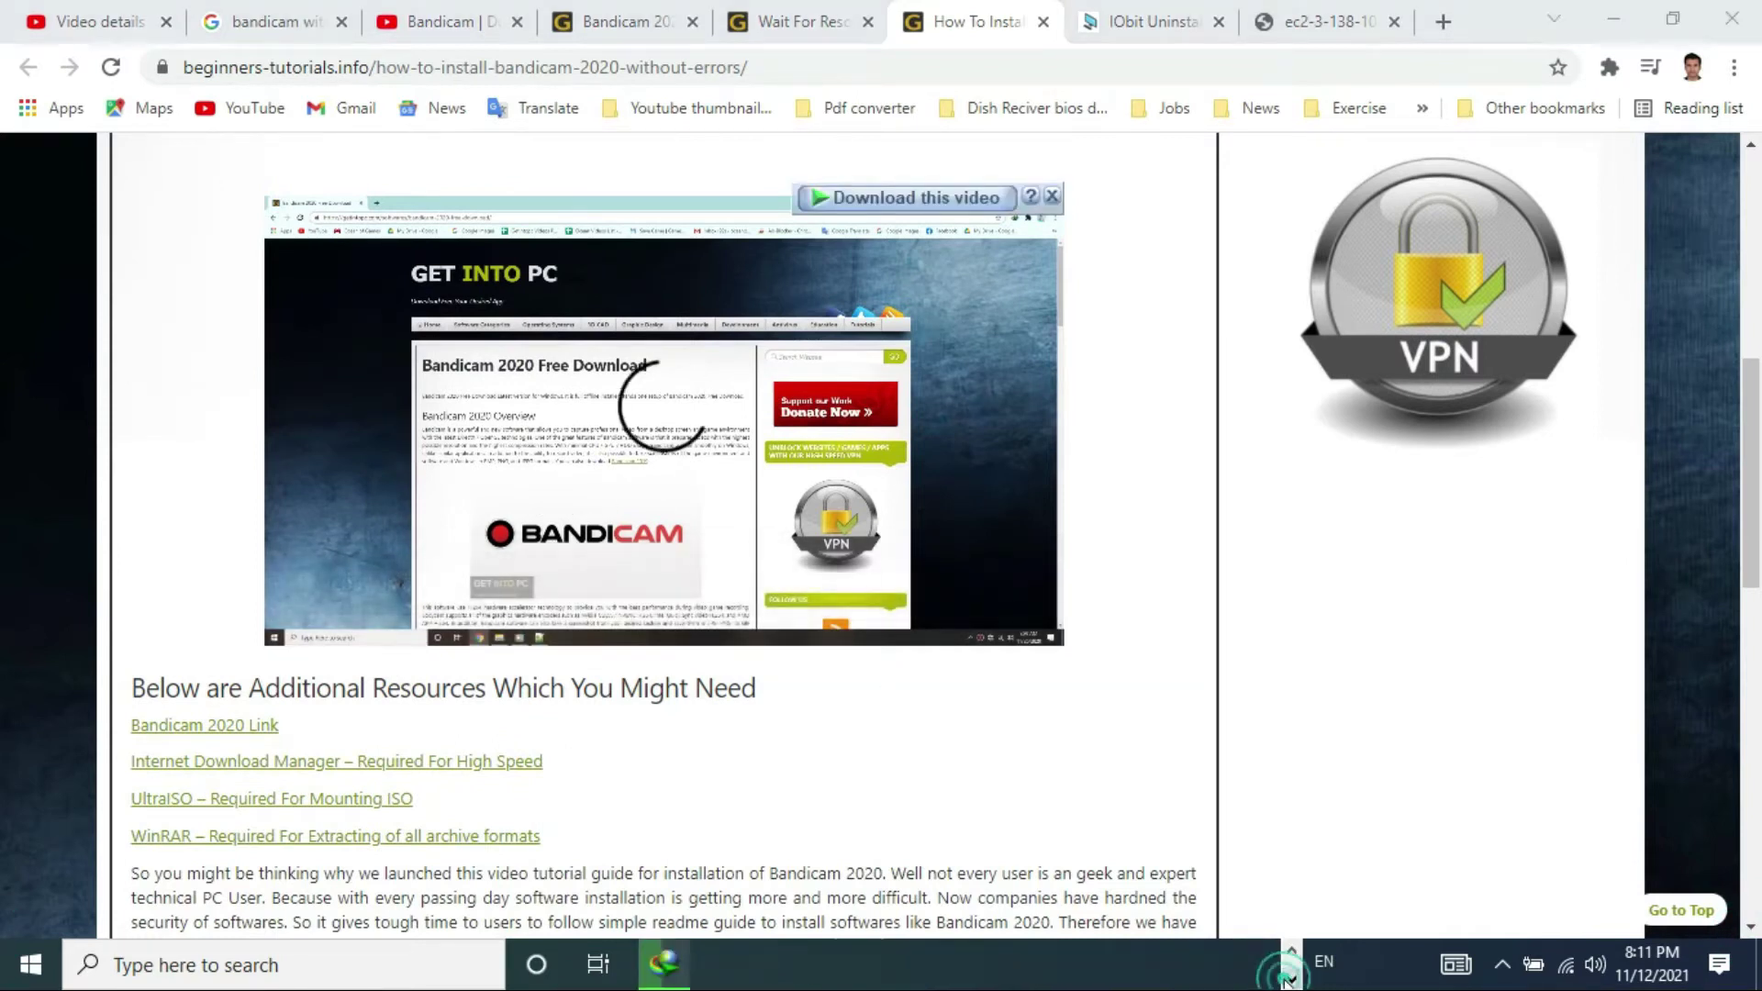
left_click(665, 963)
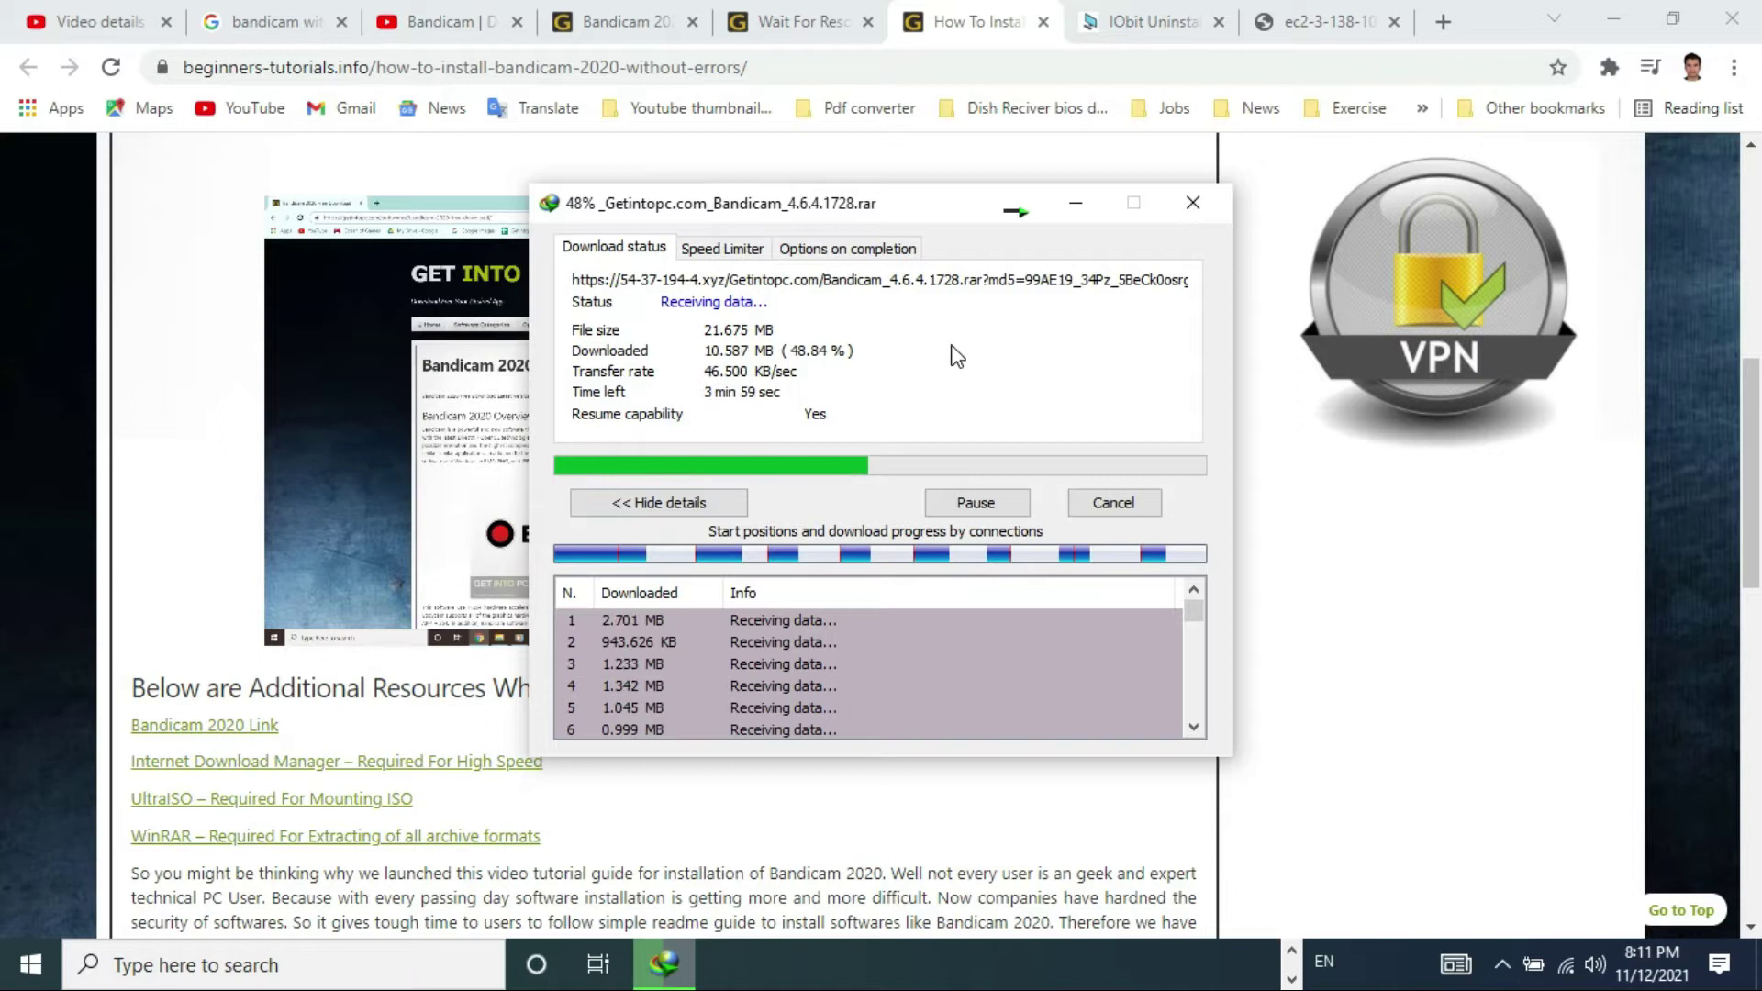
- Close the IObit Uninstaller, ec2 and Wait For Resource tabs, then go to the Bandicam YouTube tab
left_click(1135, 12)
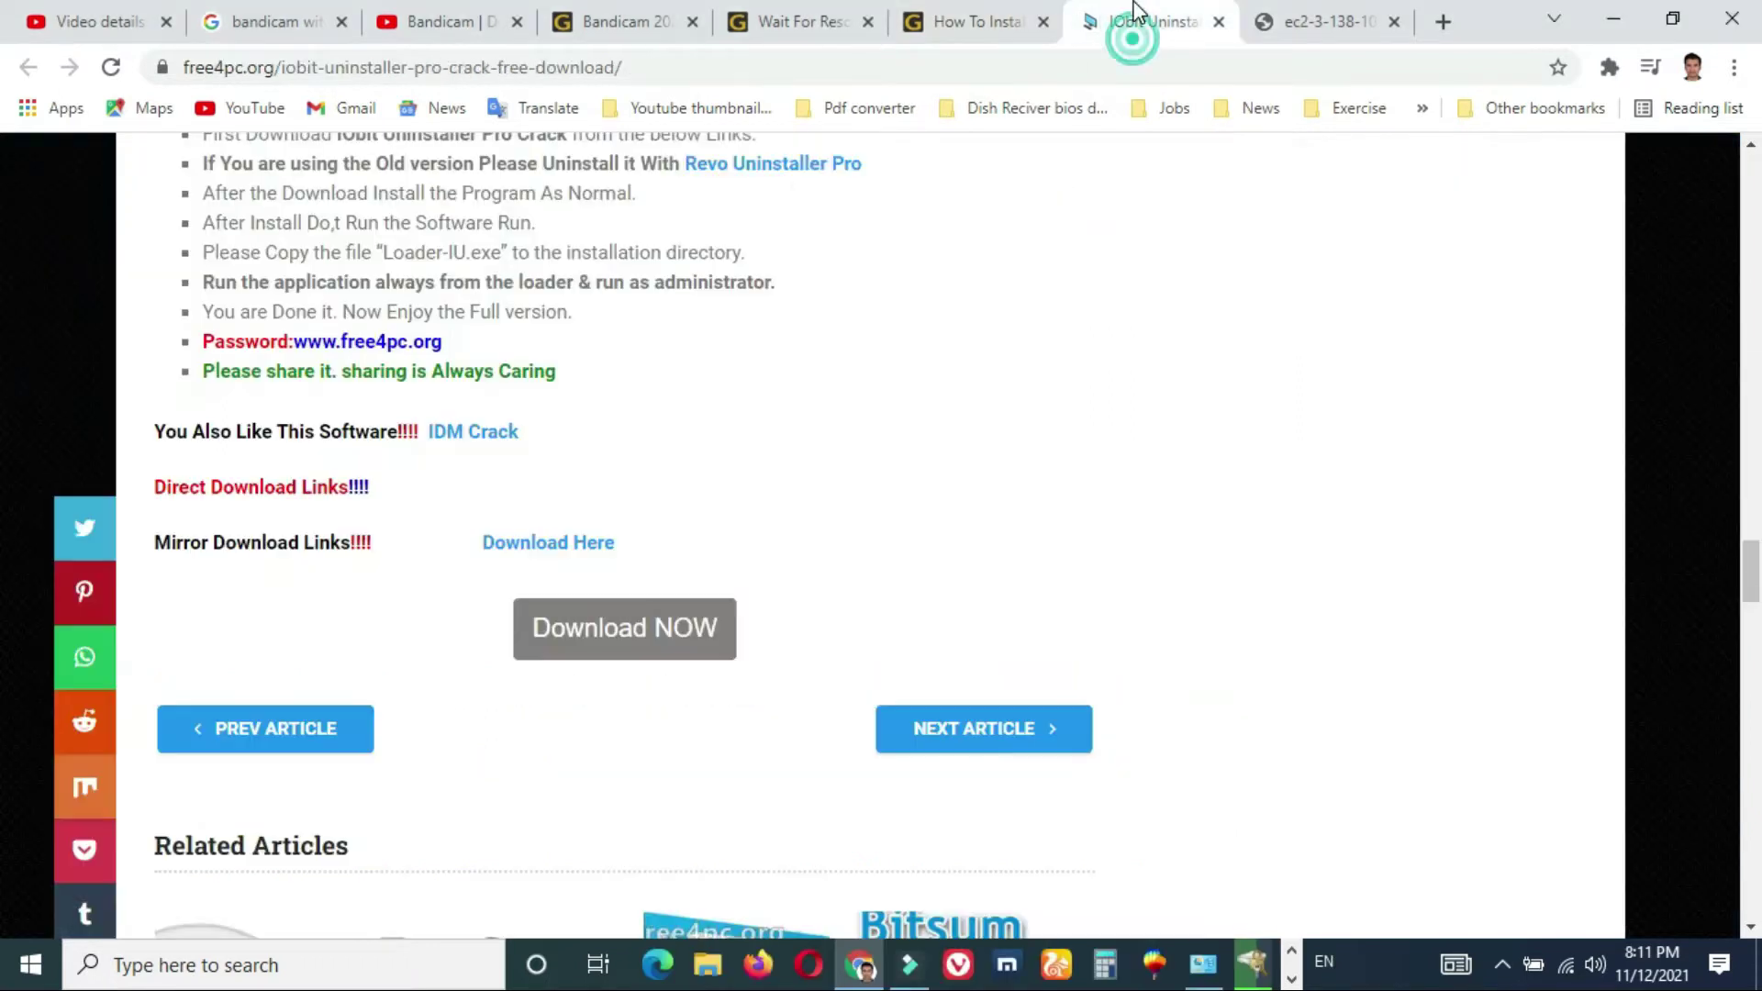
left_click(1218, 27)
left_click(1213, 26)
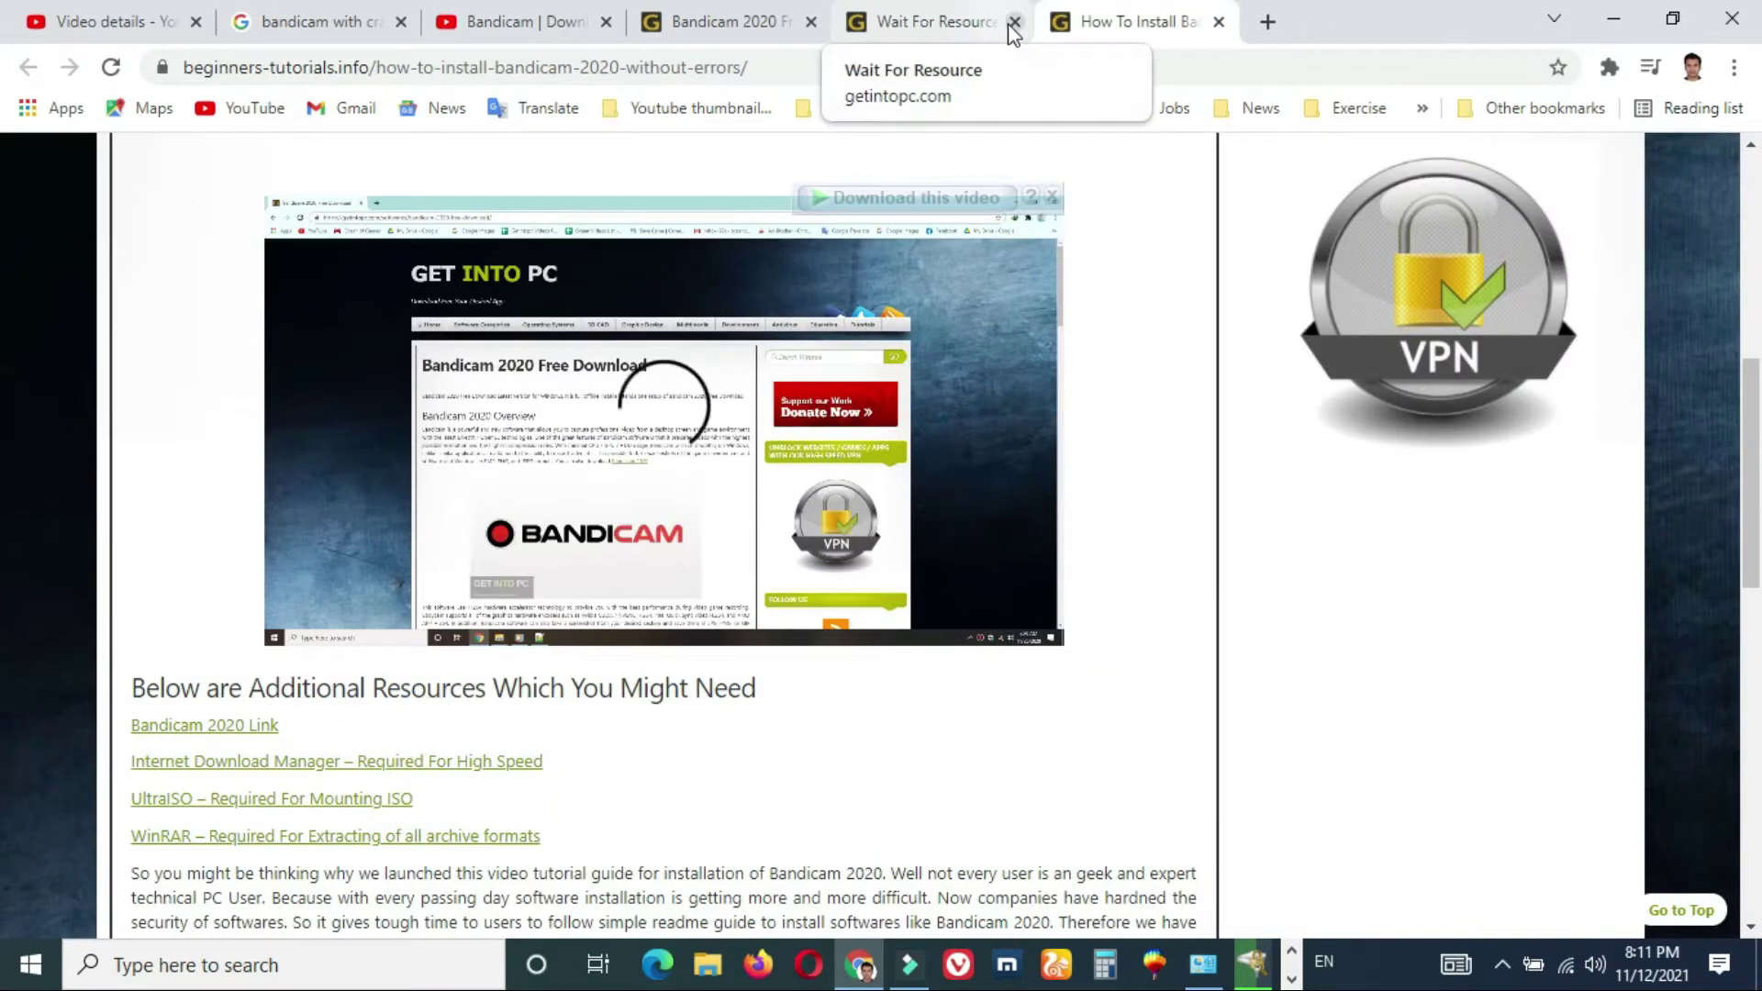
left_click(1014, 22)
left_click(728, 24)
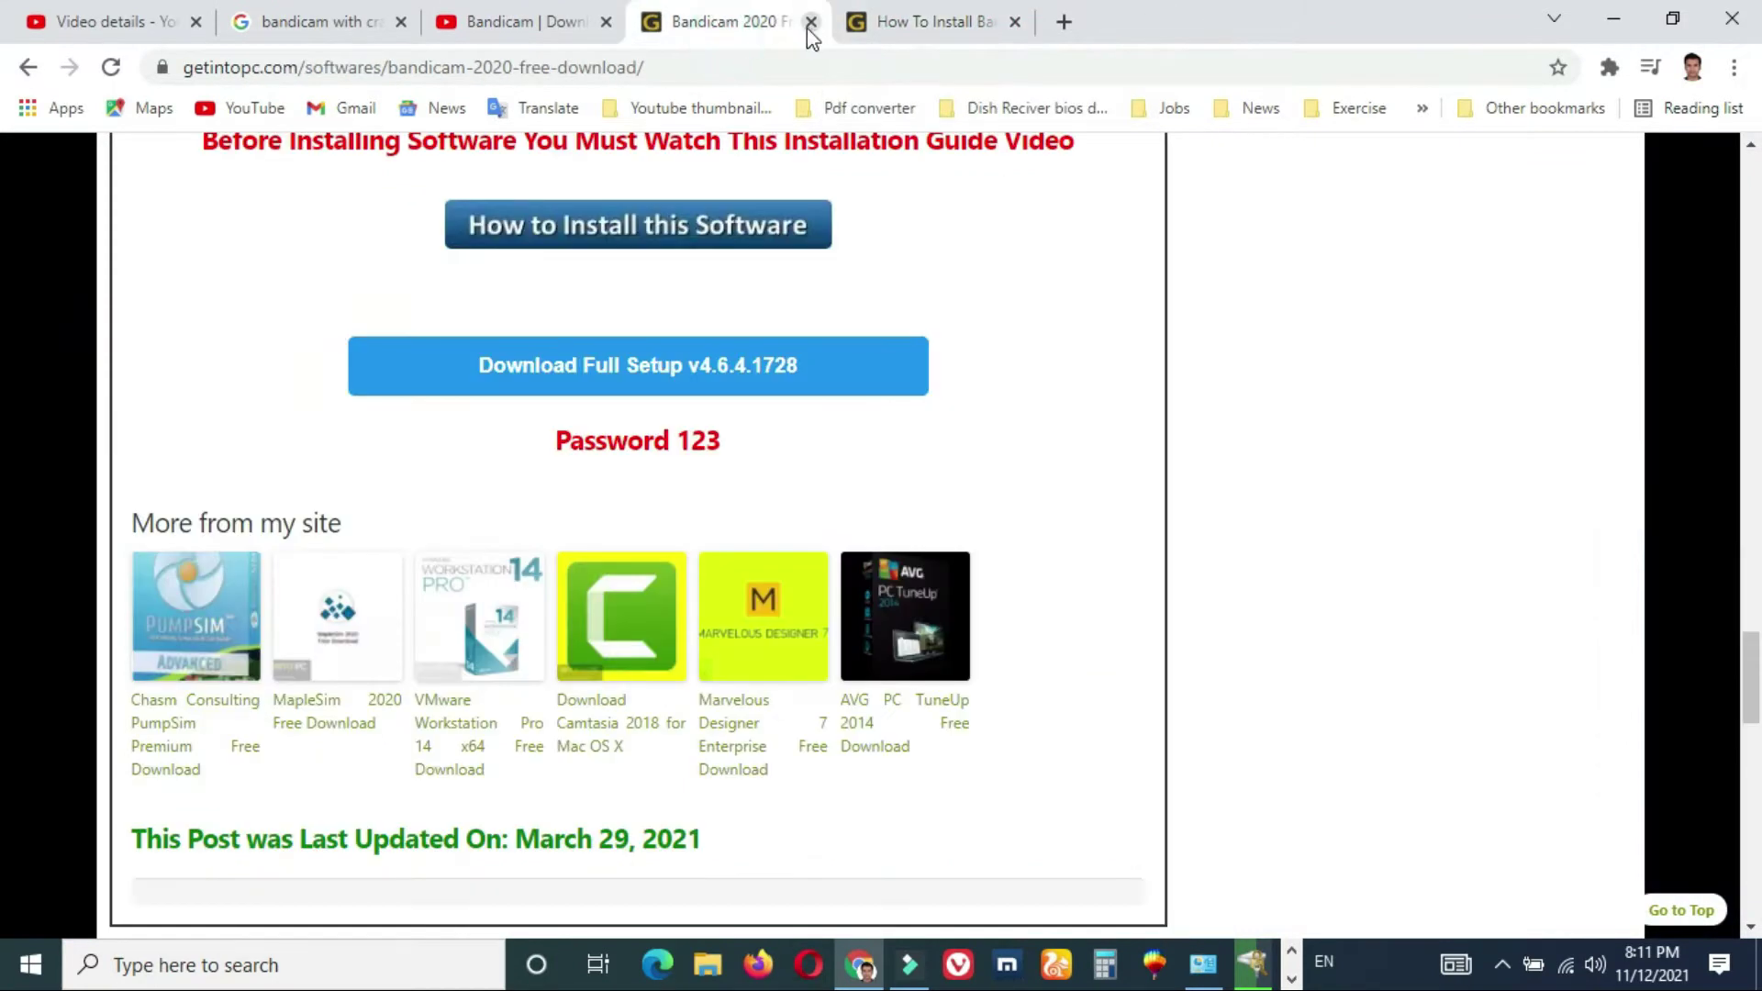
left_click(537, 13)
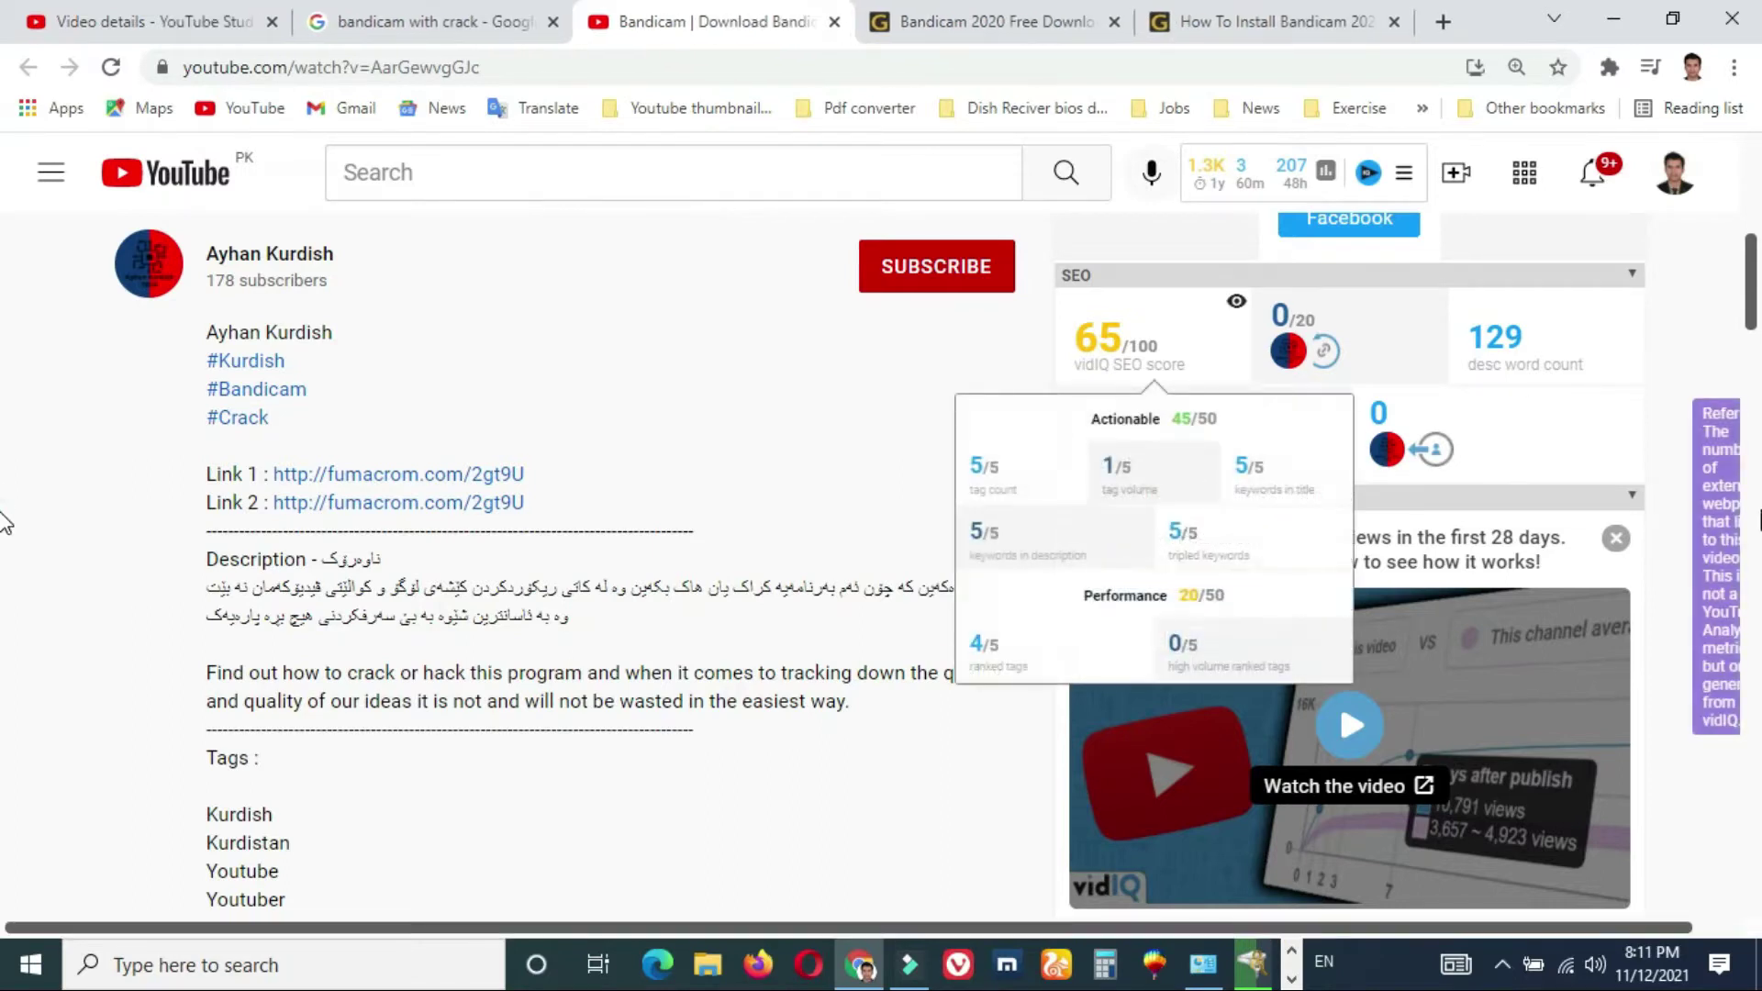
- Jump the YouTube video to 0:29, unmute it and raise the volume
scroll(4, 514, "down", 15)
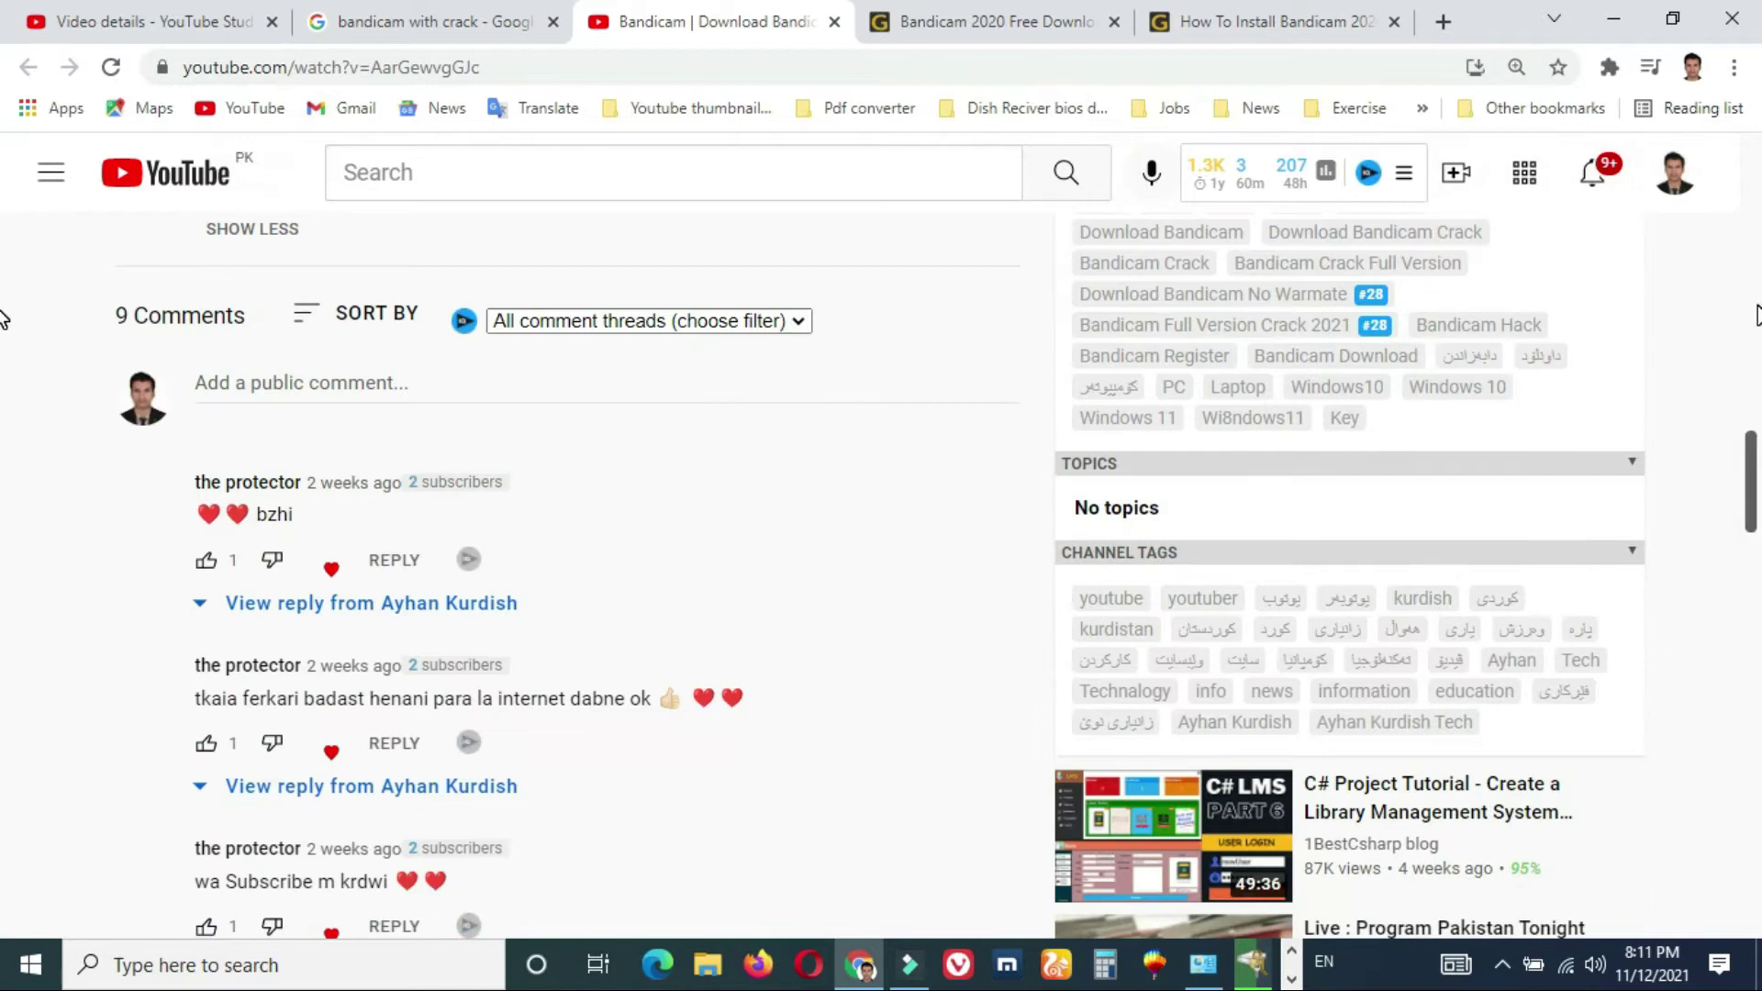
scroll(3, 312, "up", 10)
scroll(2, 229, "up", 8)
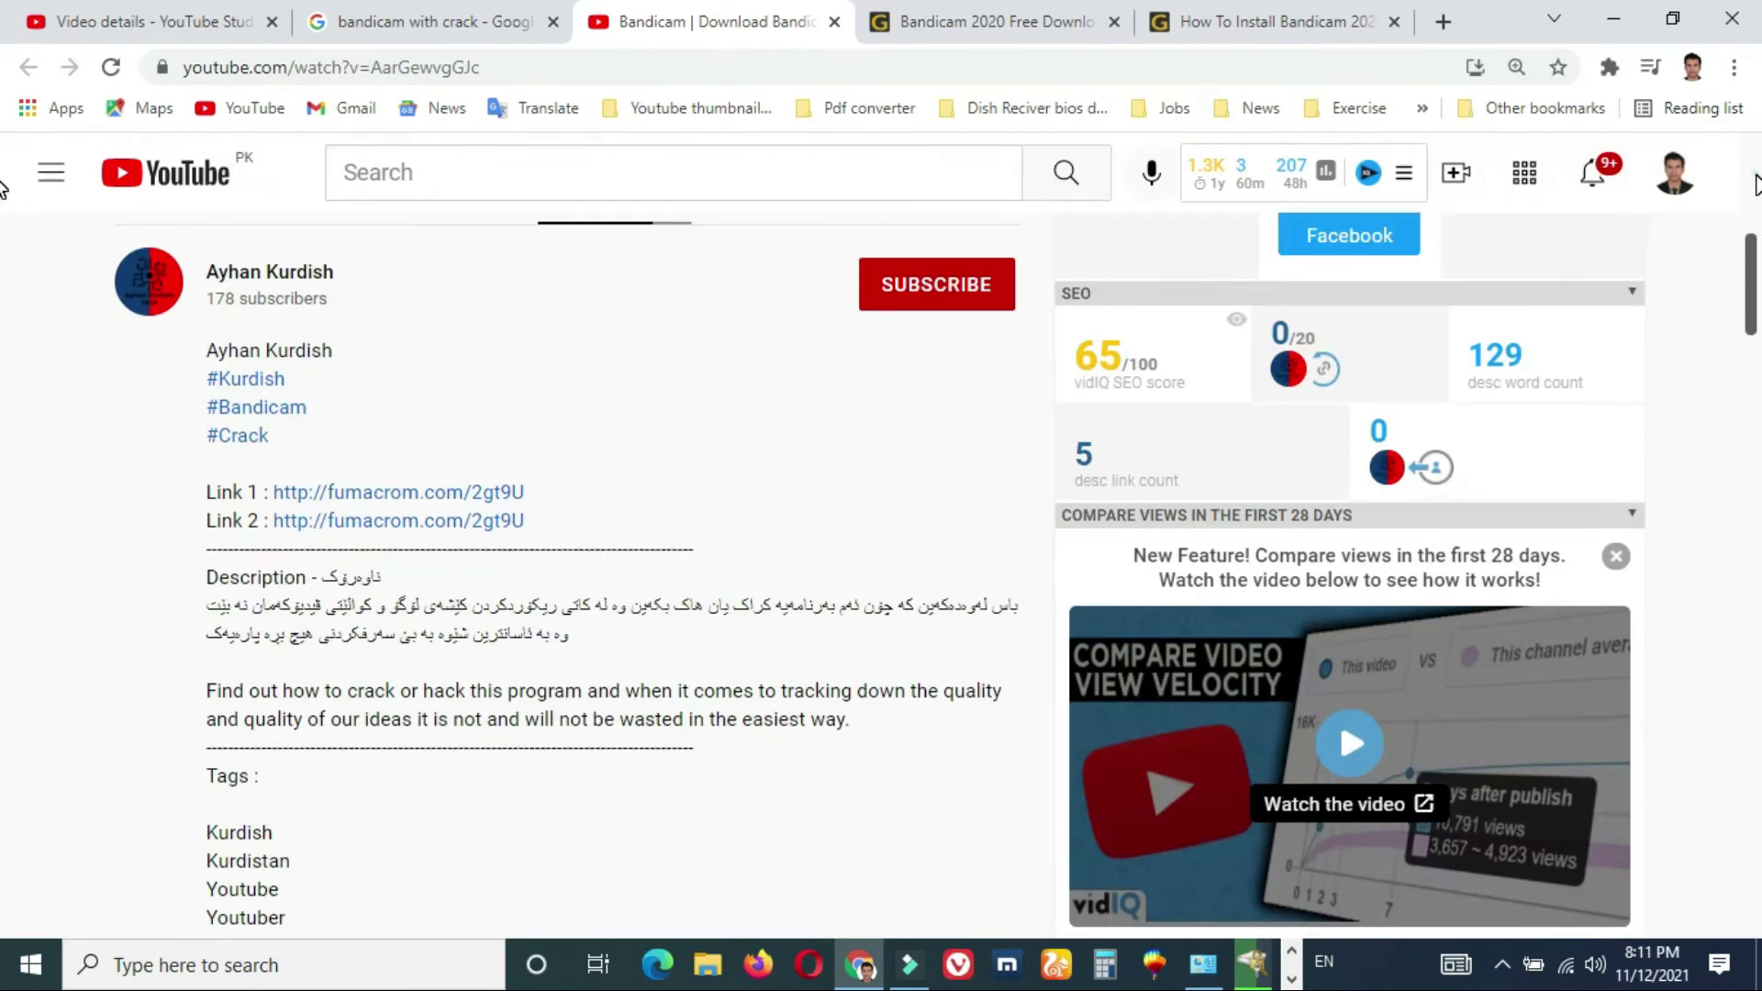
scroll(2, 188, "up", 8)
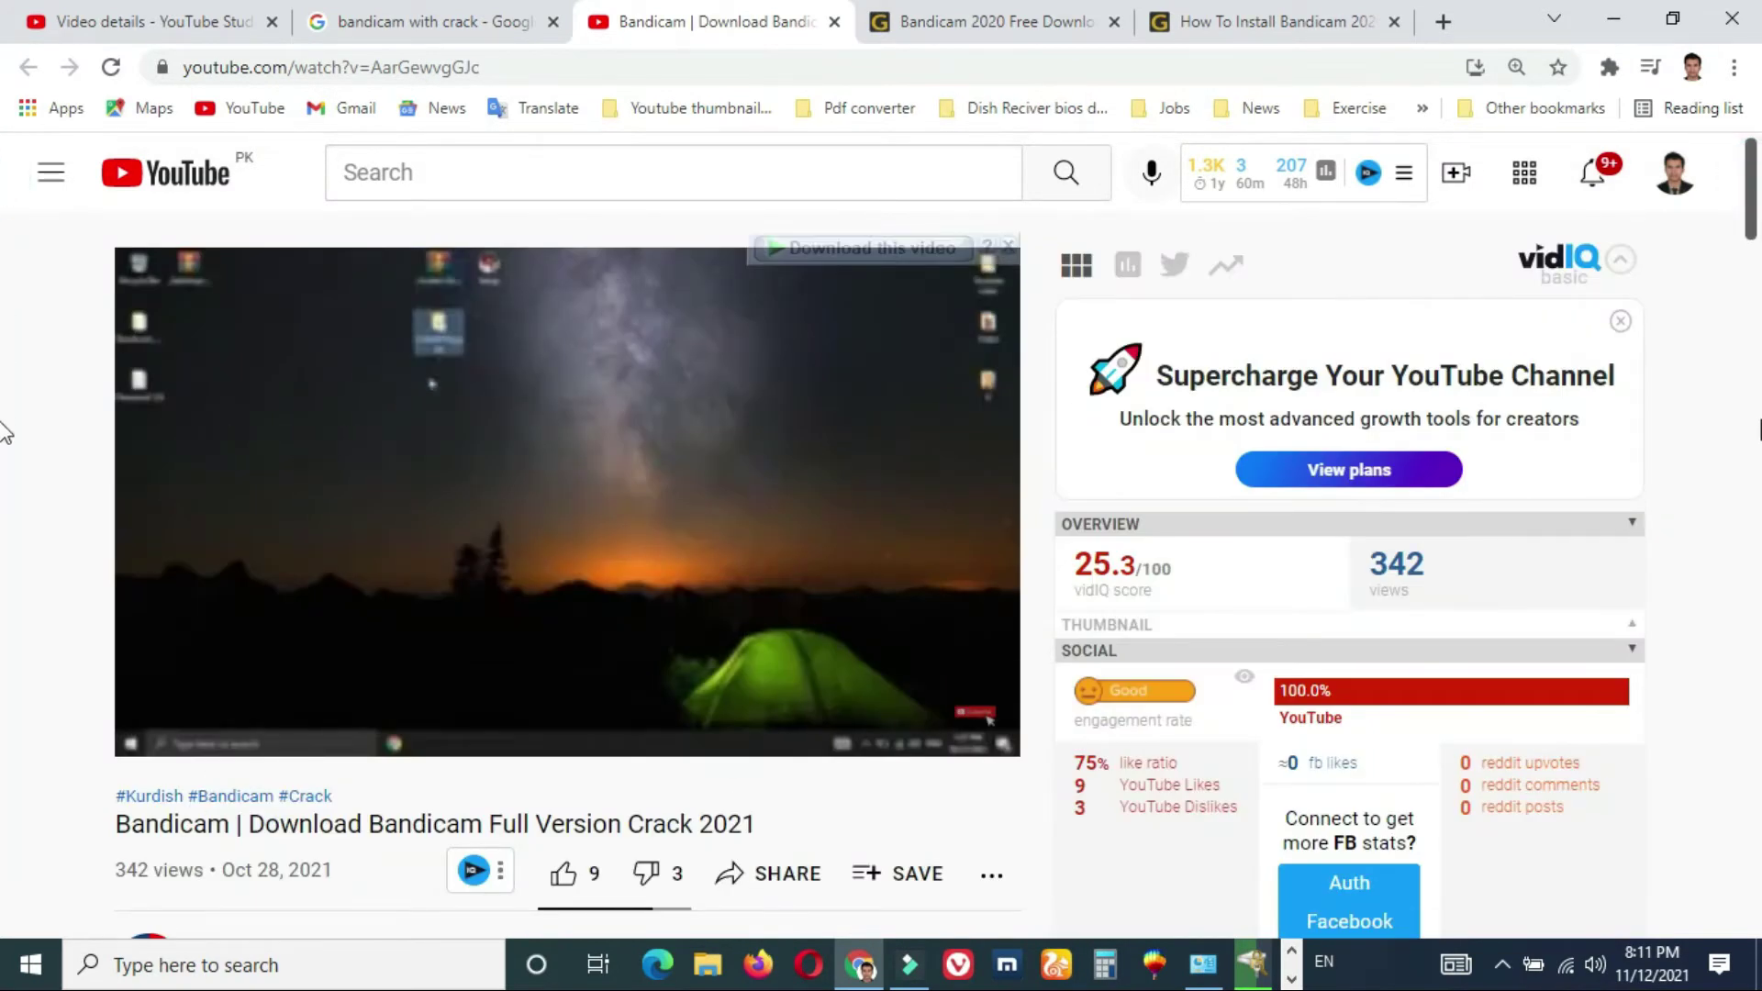
scroll(5, 432, "down", 7)
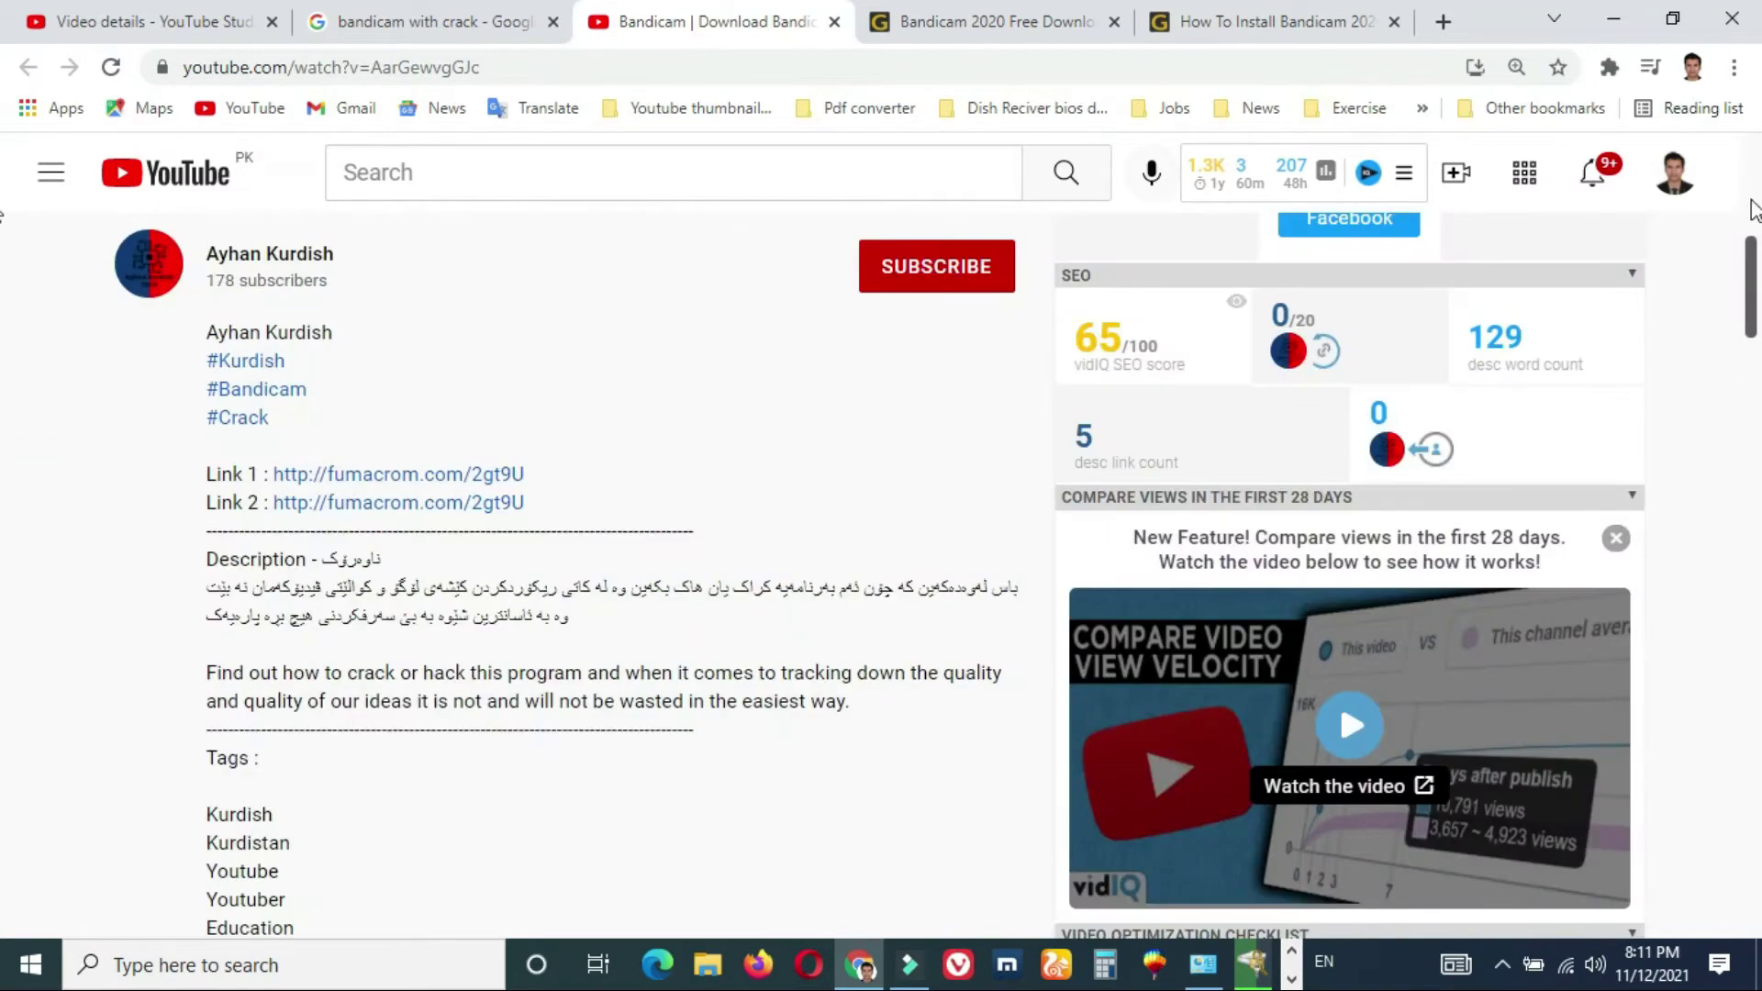
scroll(3, 172, "up", 7)
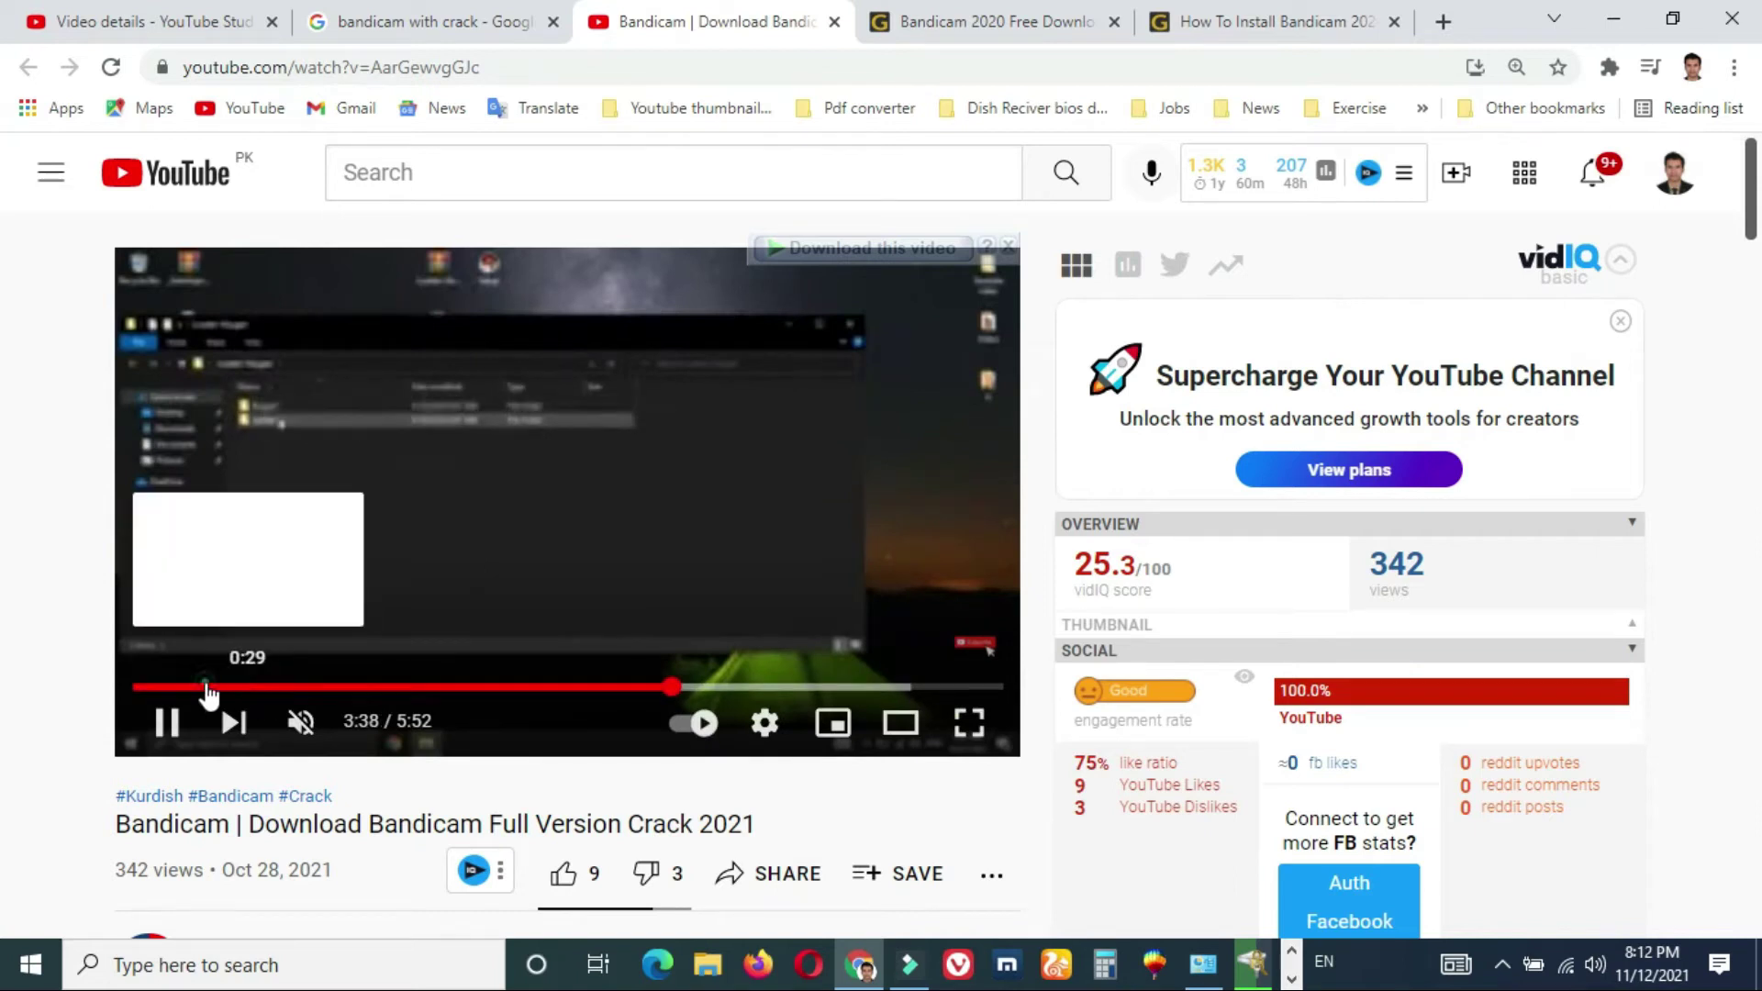
left_click(205, 686)
left_click(300, 722)
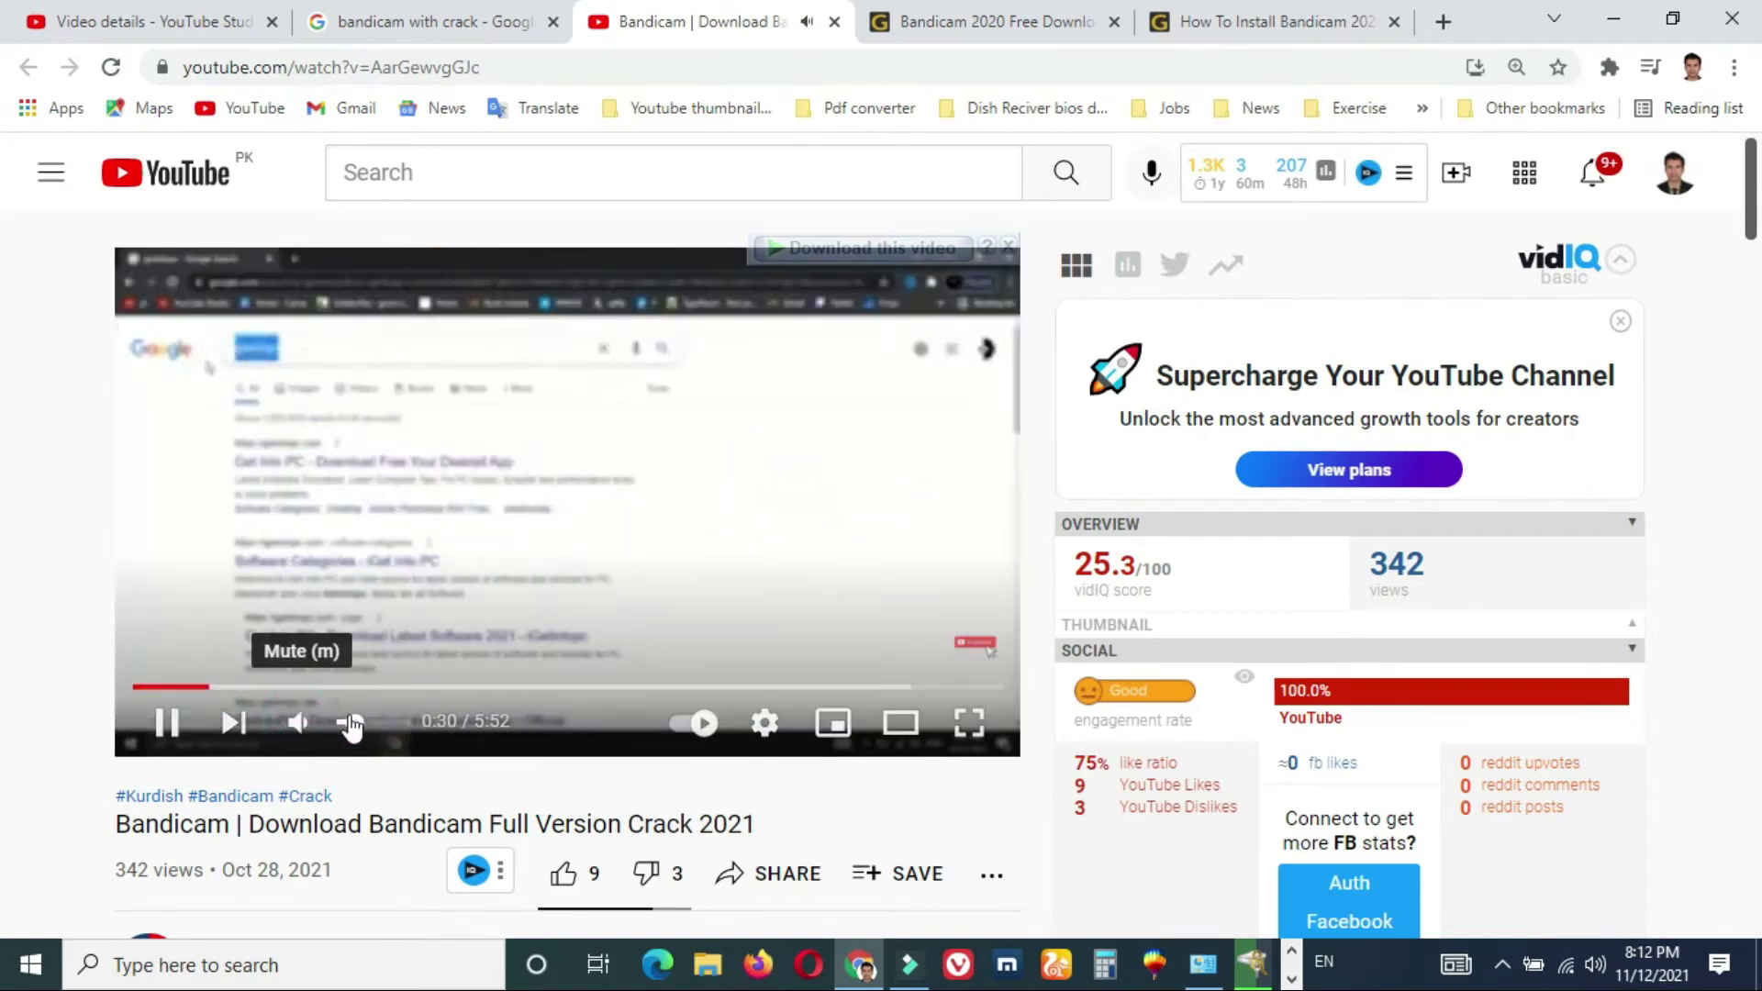
left_click_drag(378, 726, 387, 731)
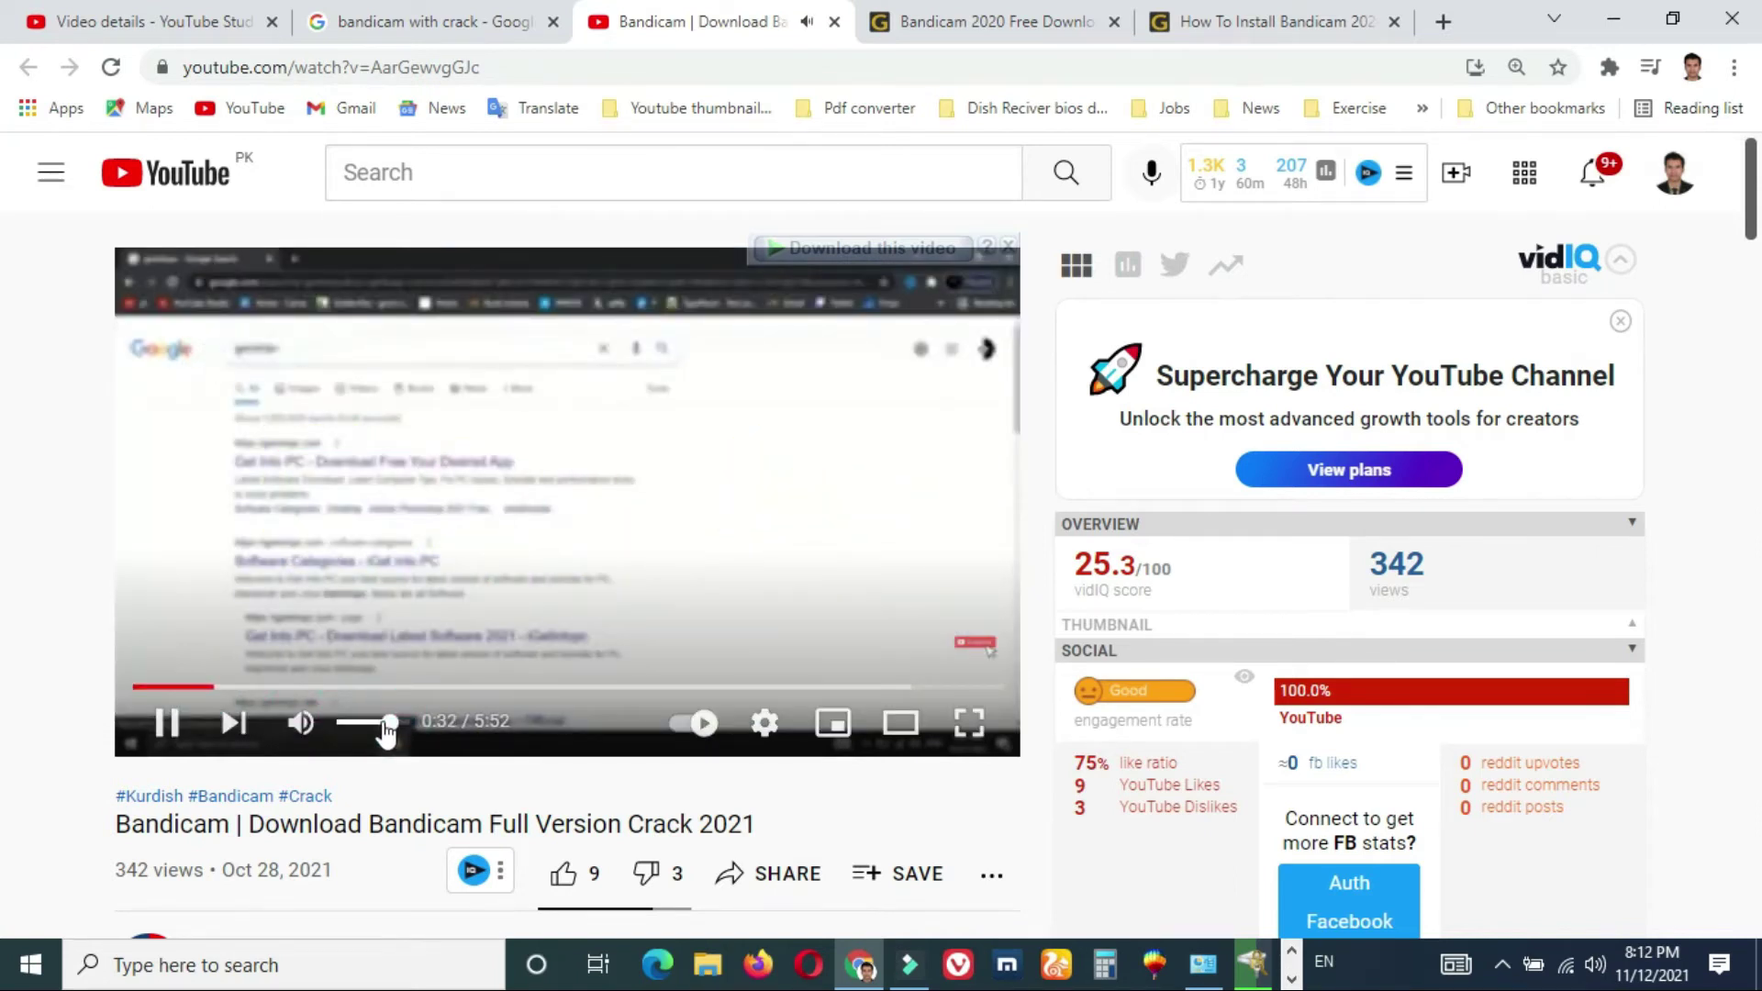
- Seek the video ahead to about 2:45, then return to the Bandicam 2020 page
left_click_drag(275, 687, 444, 690)
left_click(509, 689)
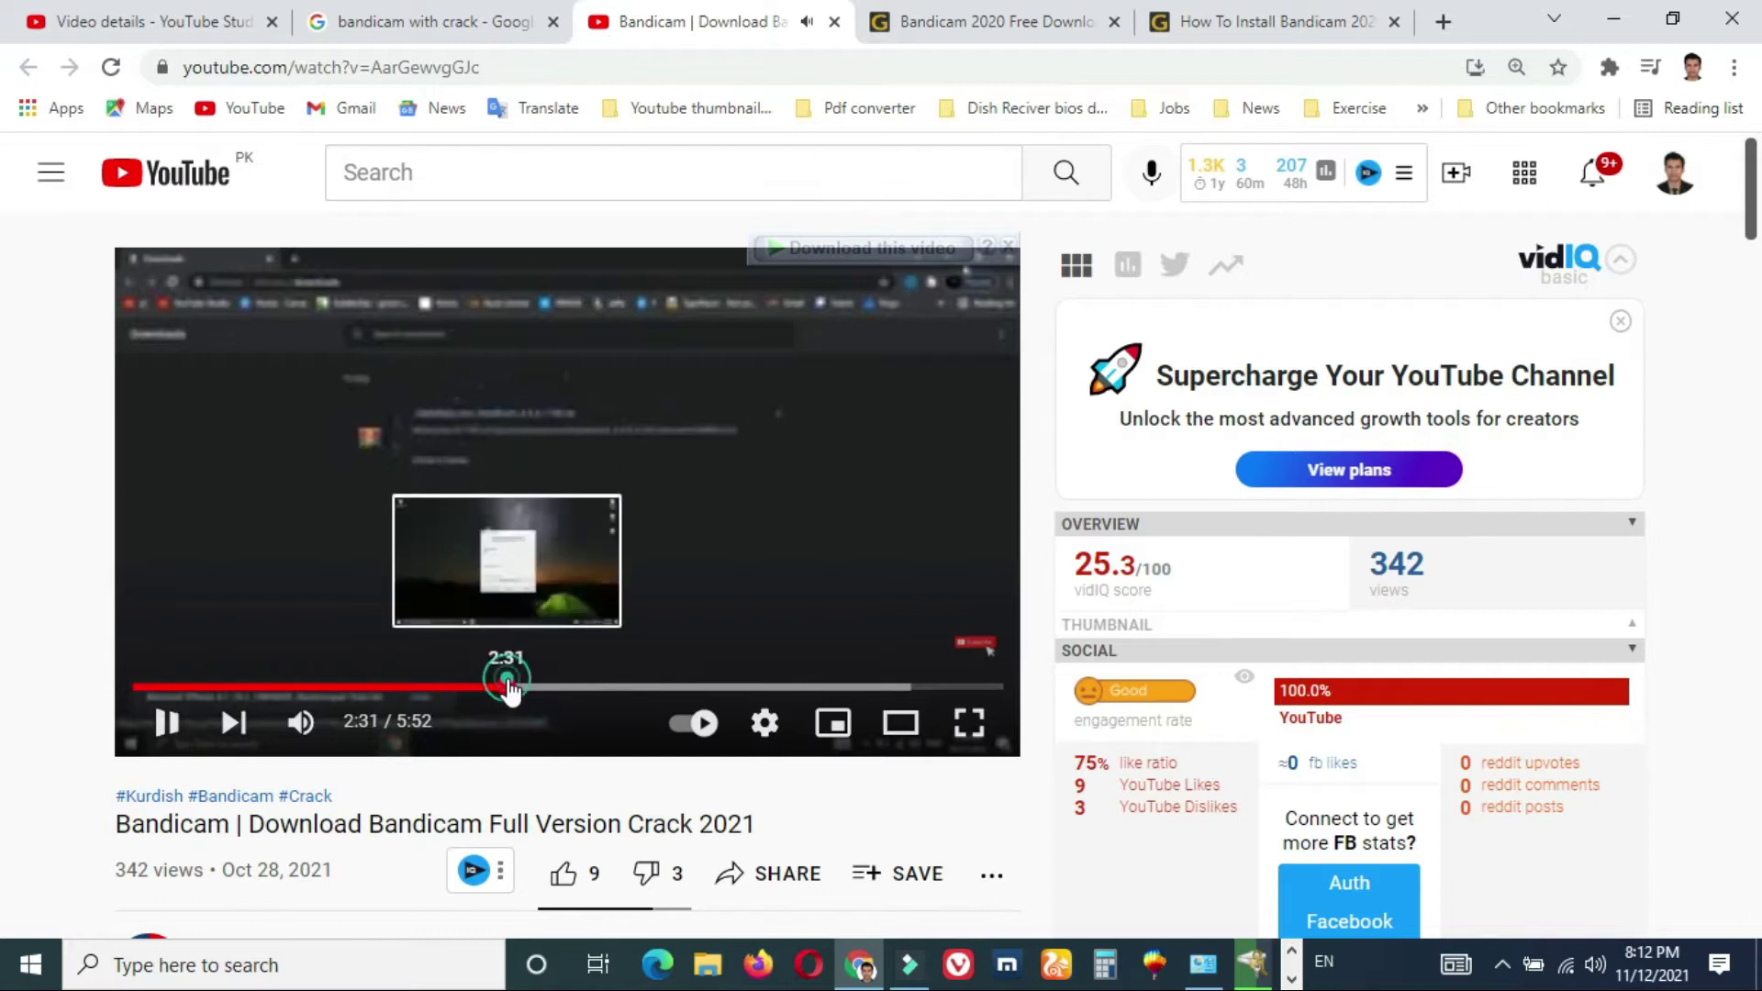
left_click(487, 696)
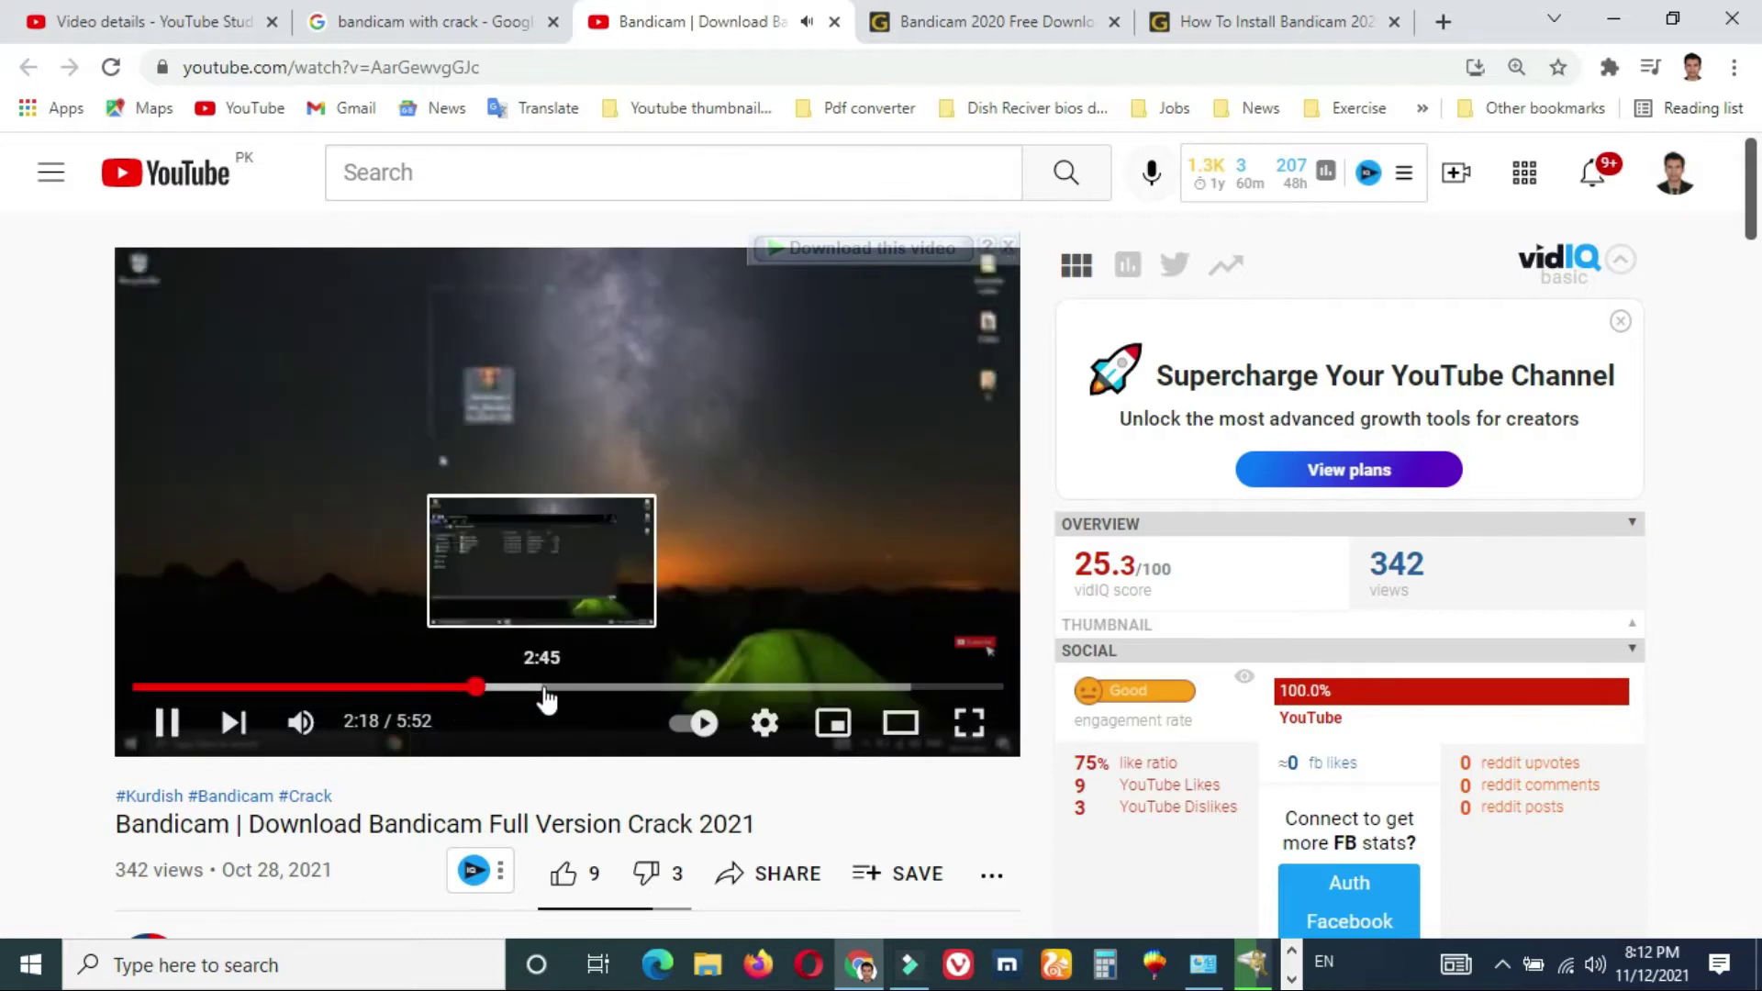
left_click(545, 697)
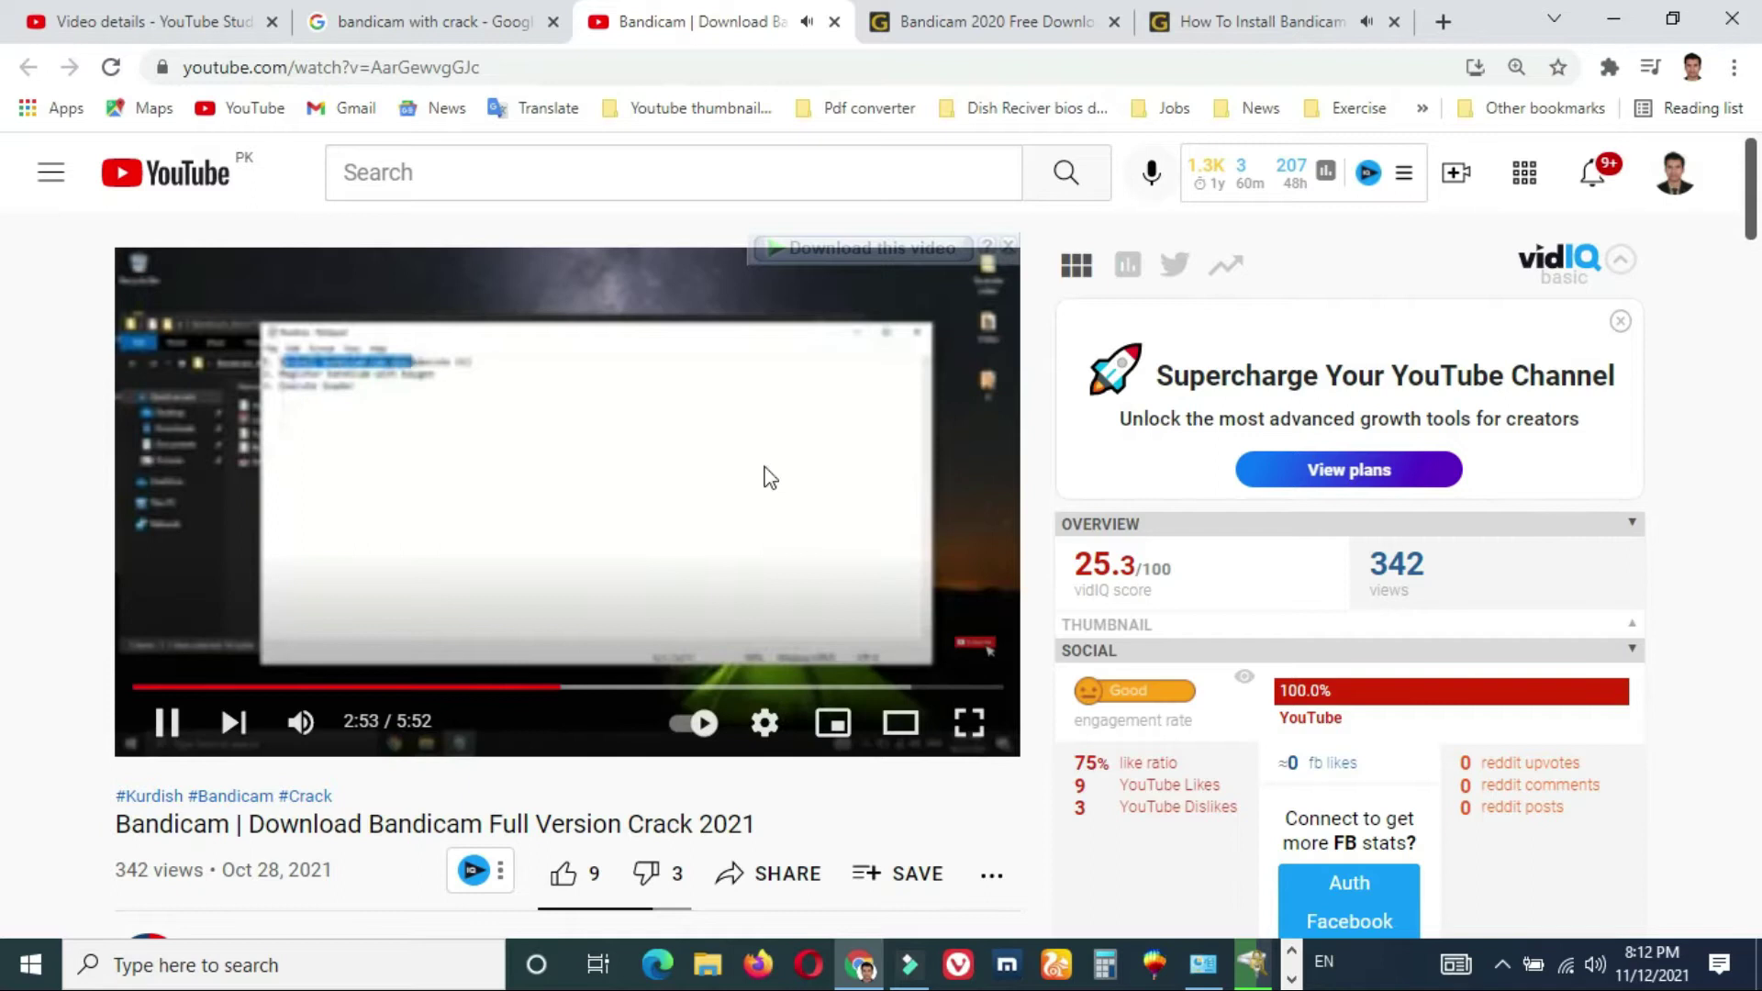
left_click(1031, 13)
- On the installation guide page, rewind the tutorial video to 0:08 and resume playback
left_click(1262, 13)
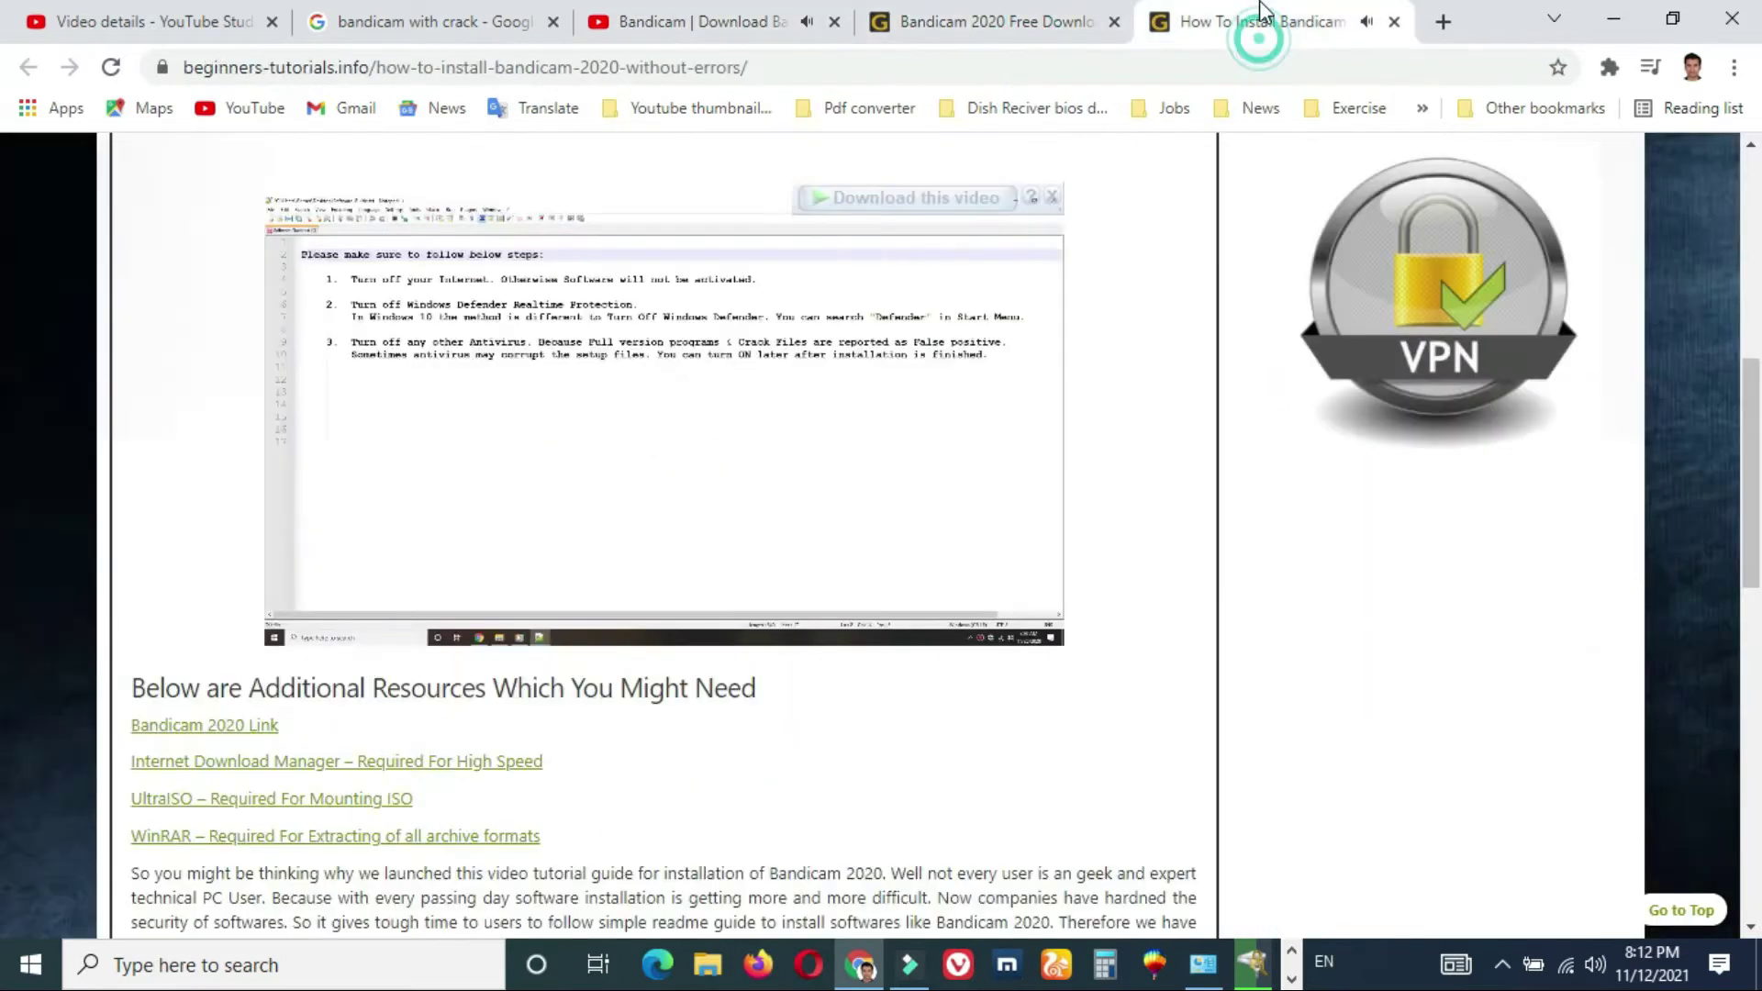
left_click(310, 601)
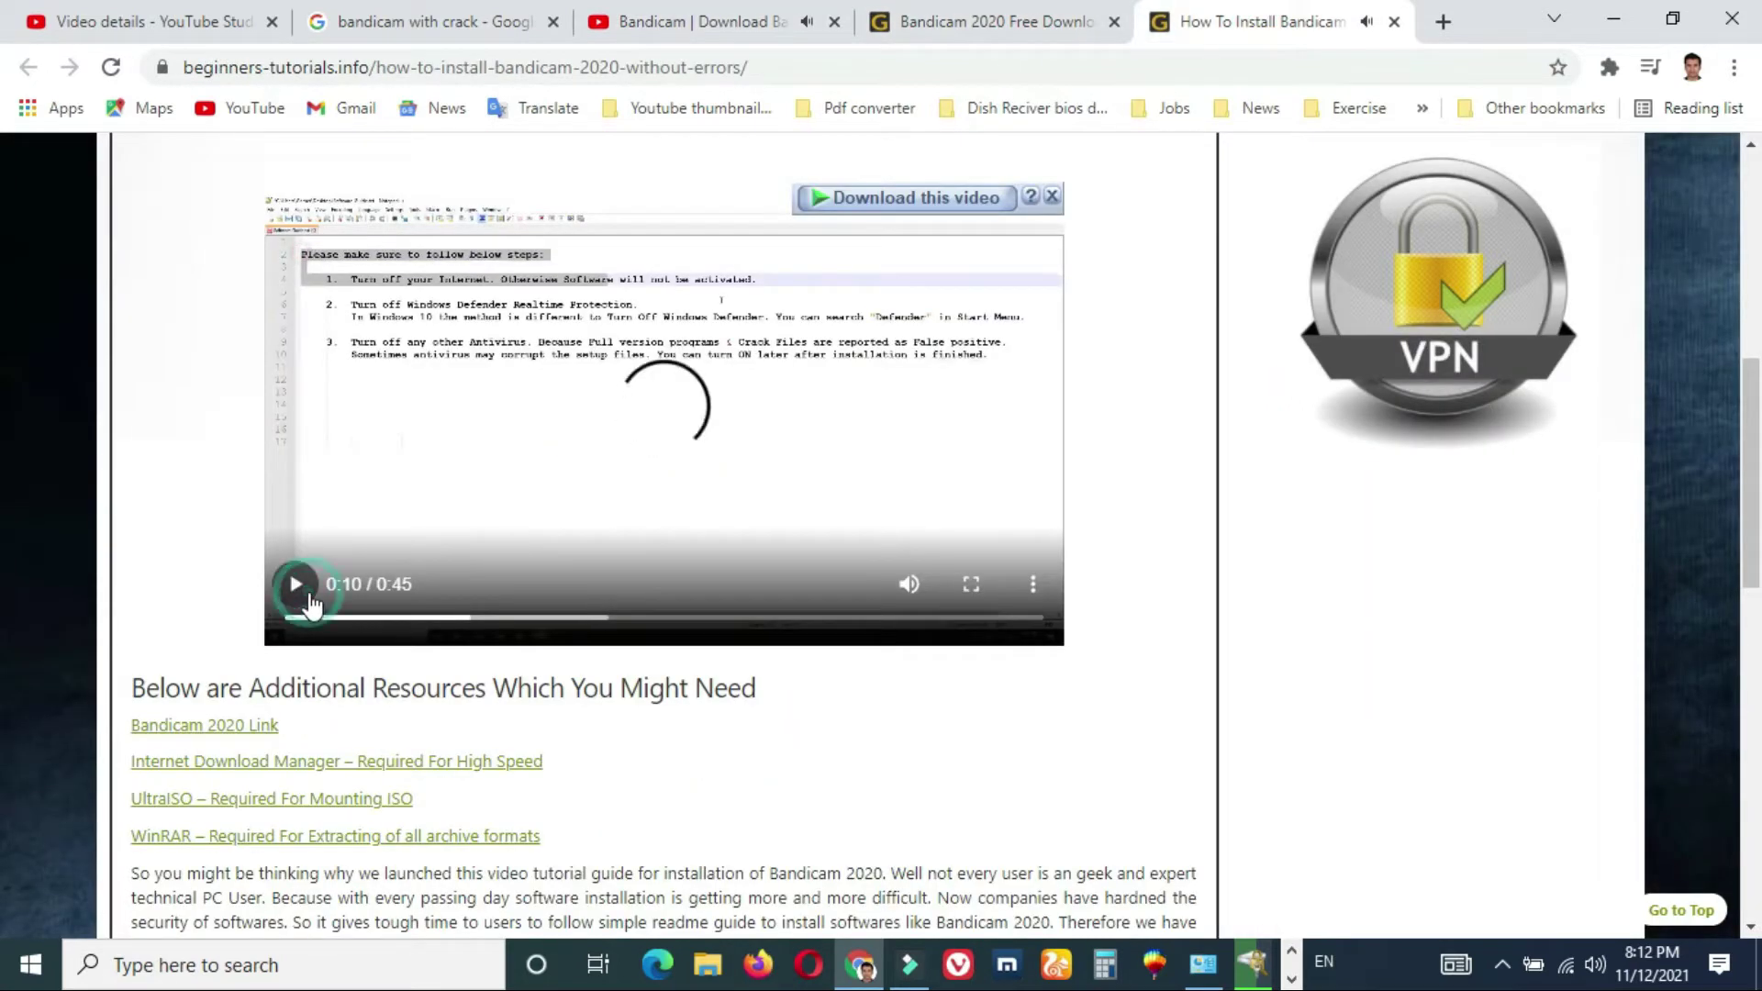
left_click(427, 617)
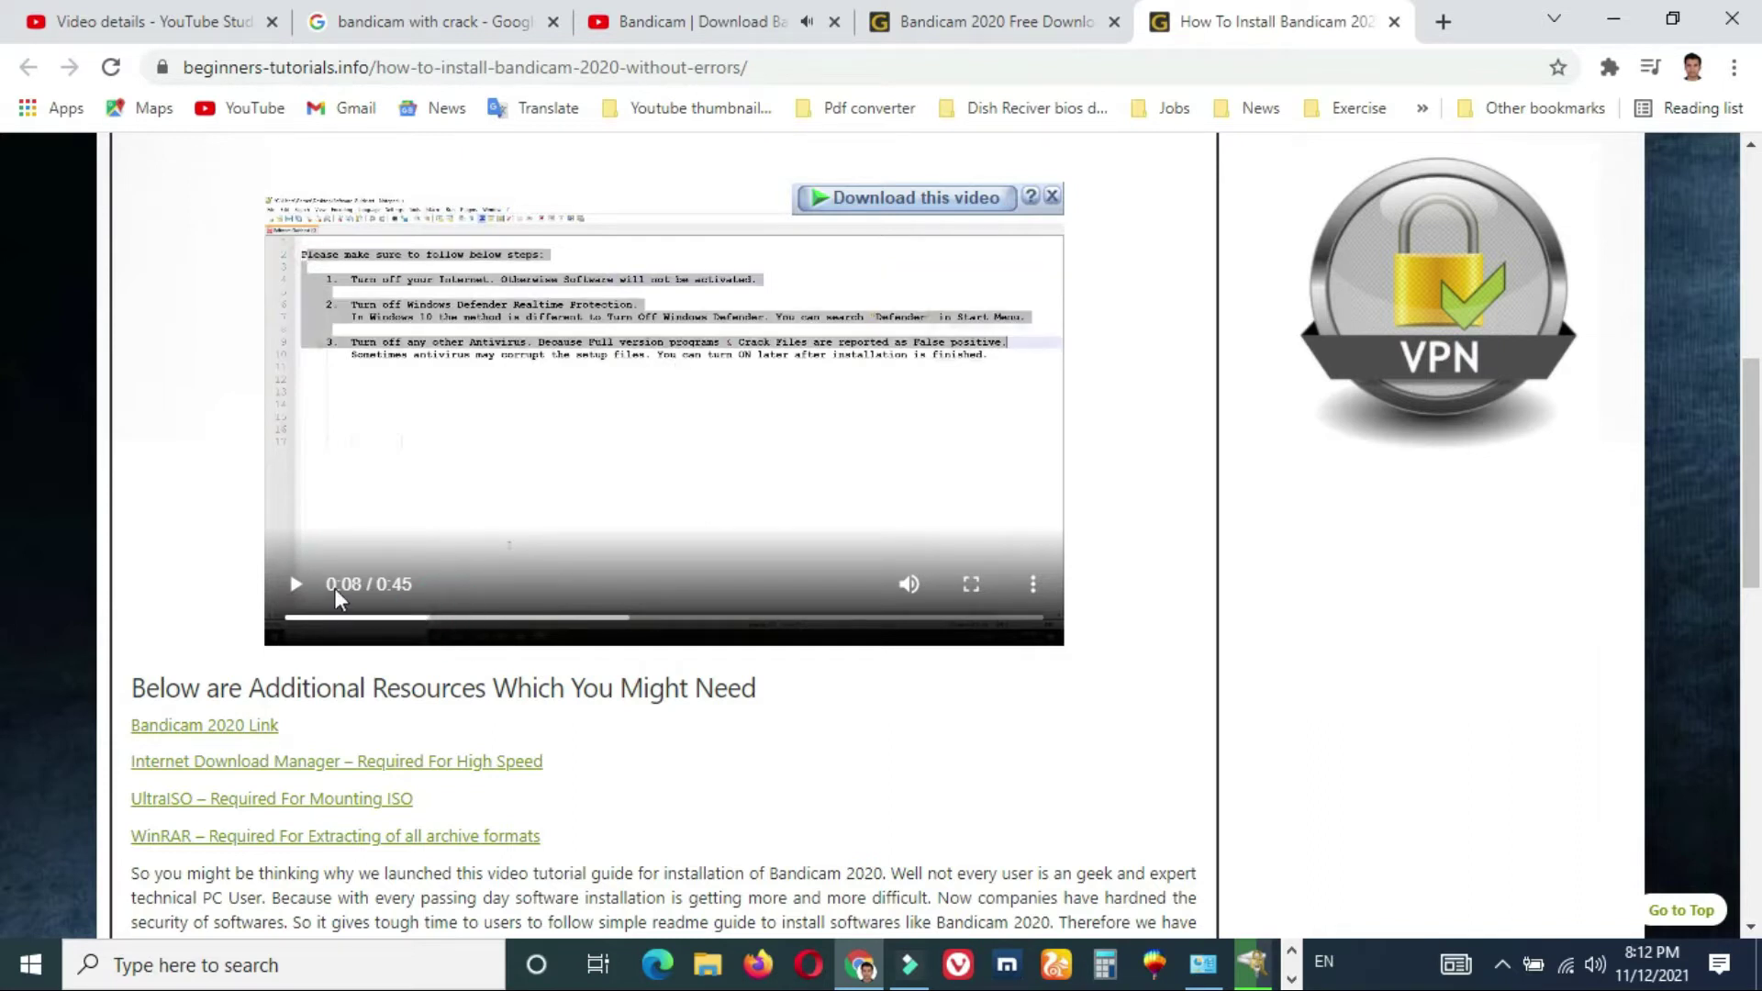
left_click(296, 588)
- Mute the Bandicam video on the YouTube tab
left_click(662, 19)
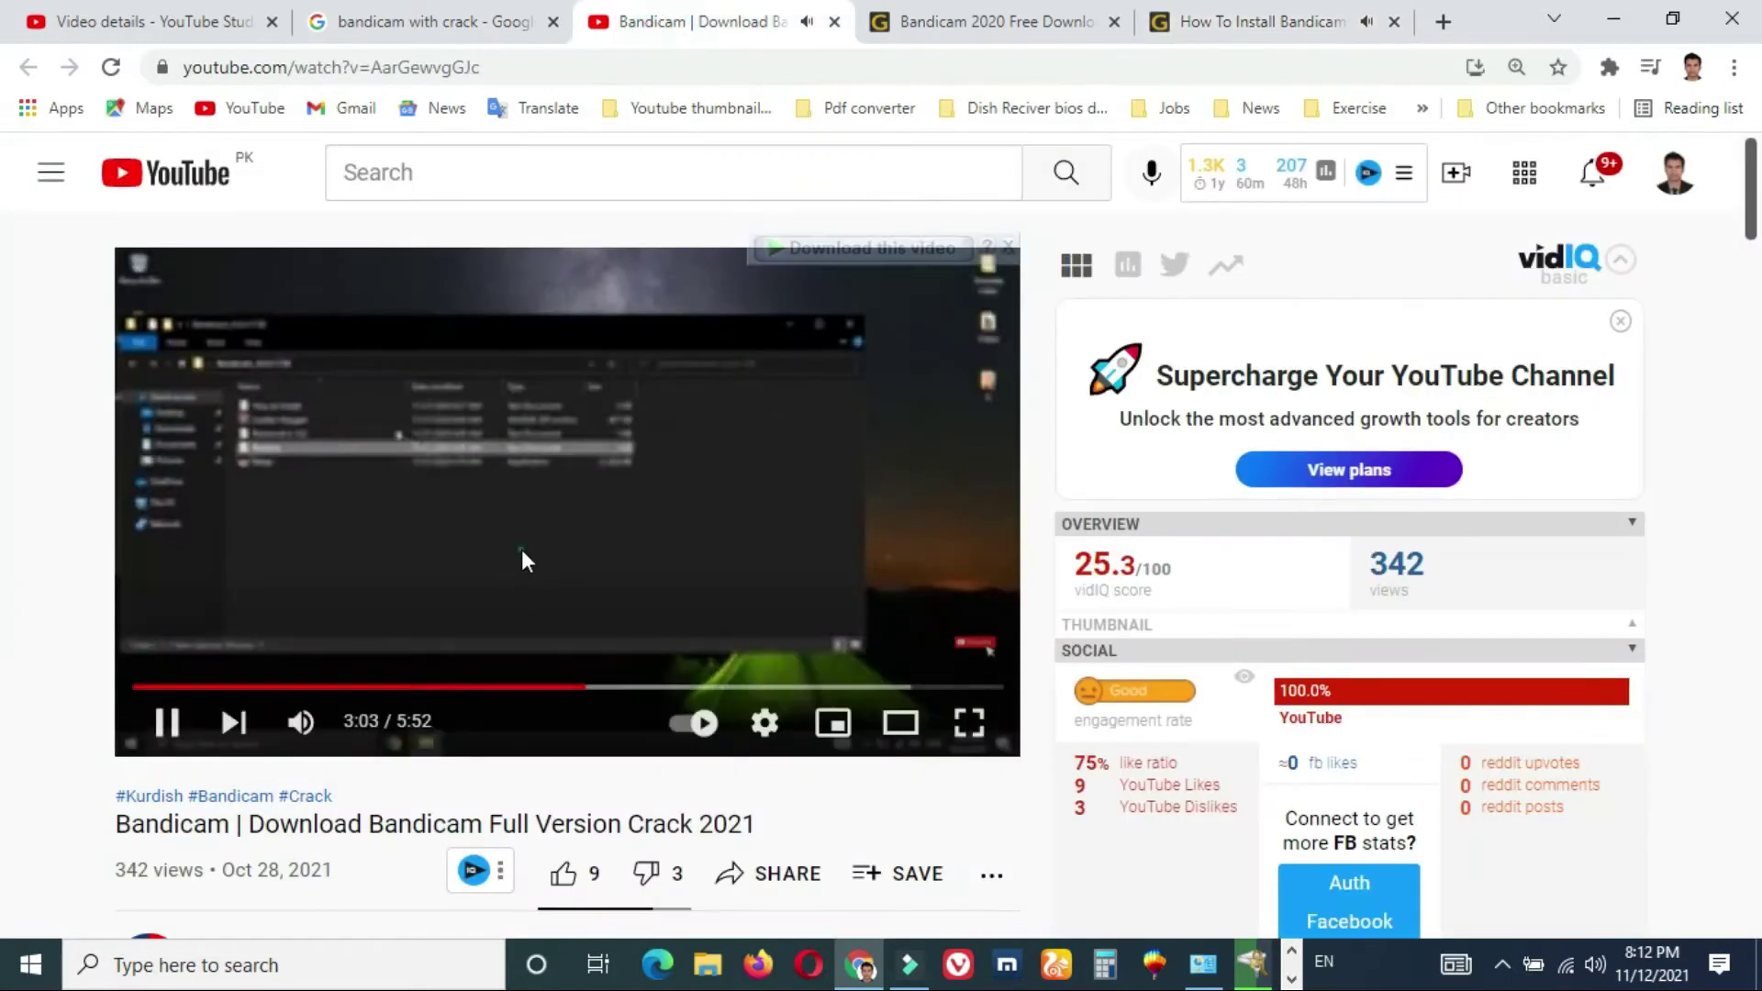
left_click(299, 722)
left_click(1271, 21)
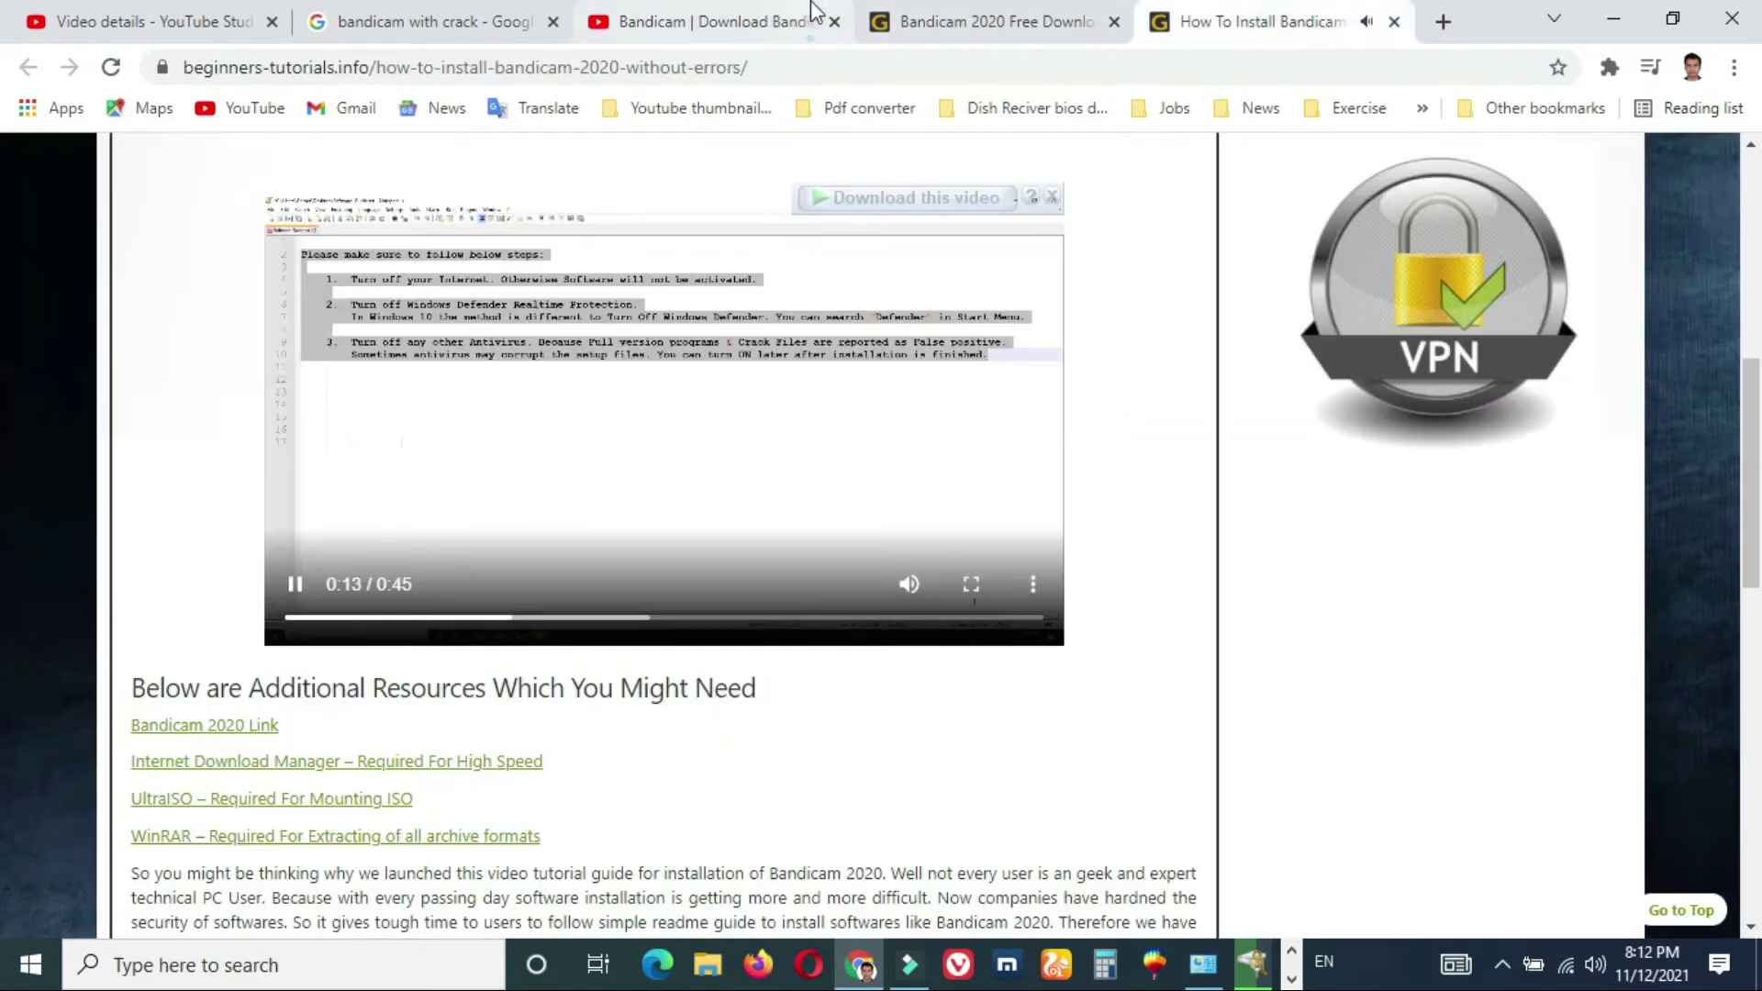
left_click(799, 20)
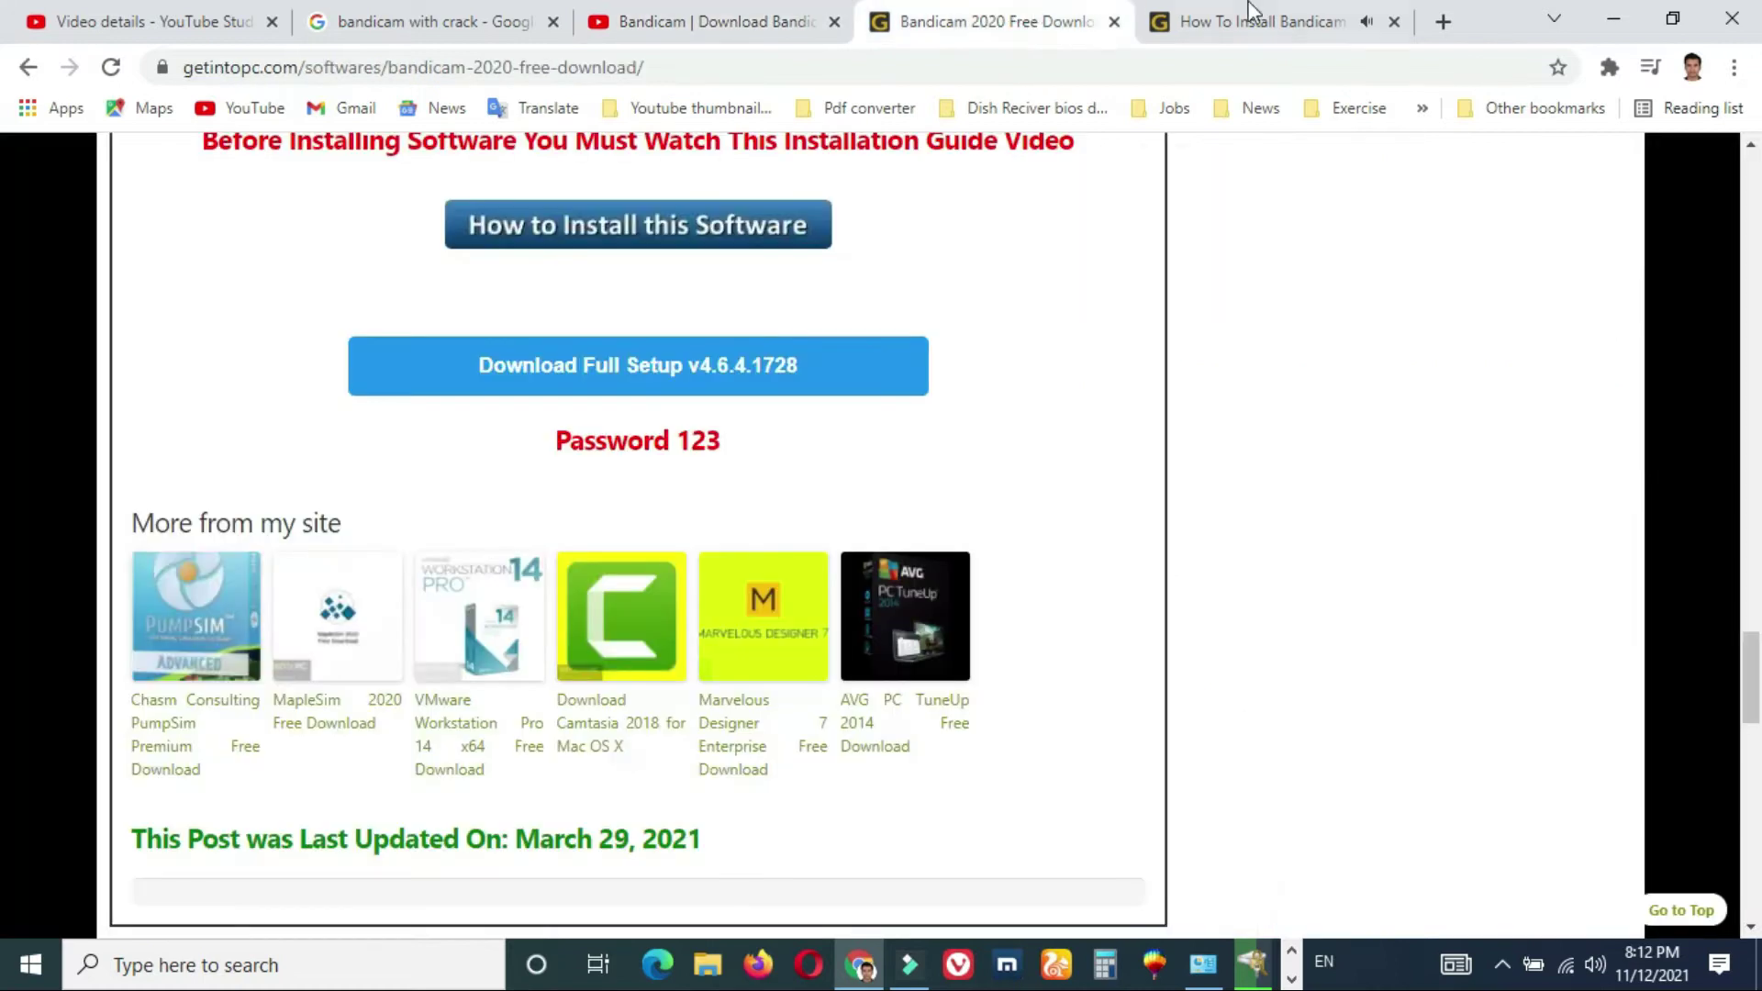
- Back on the guide page, seek the tutorial video to 0:02, then forward to 0:17
left_click(1251, 20)
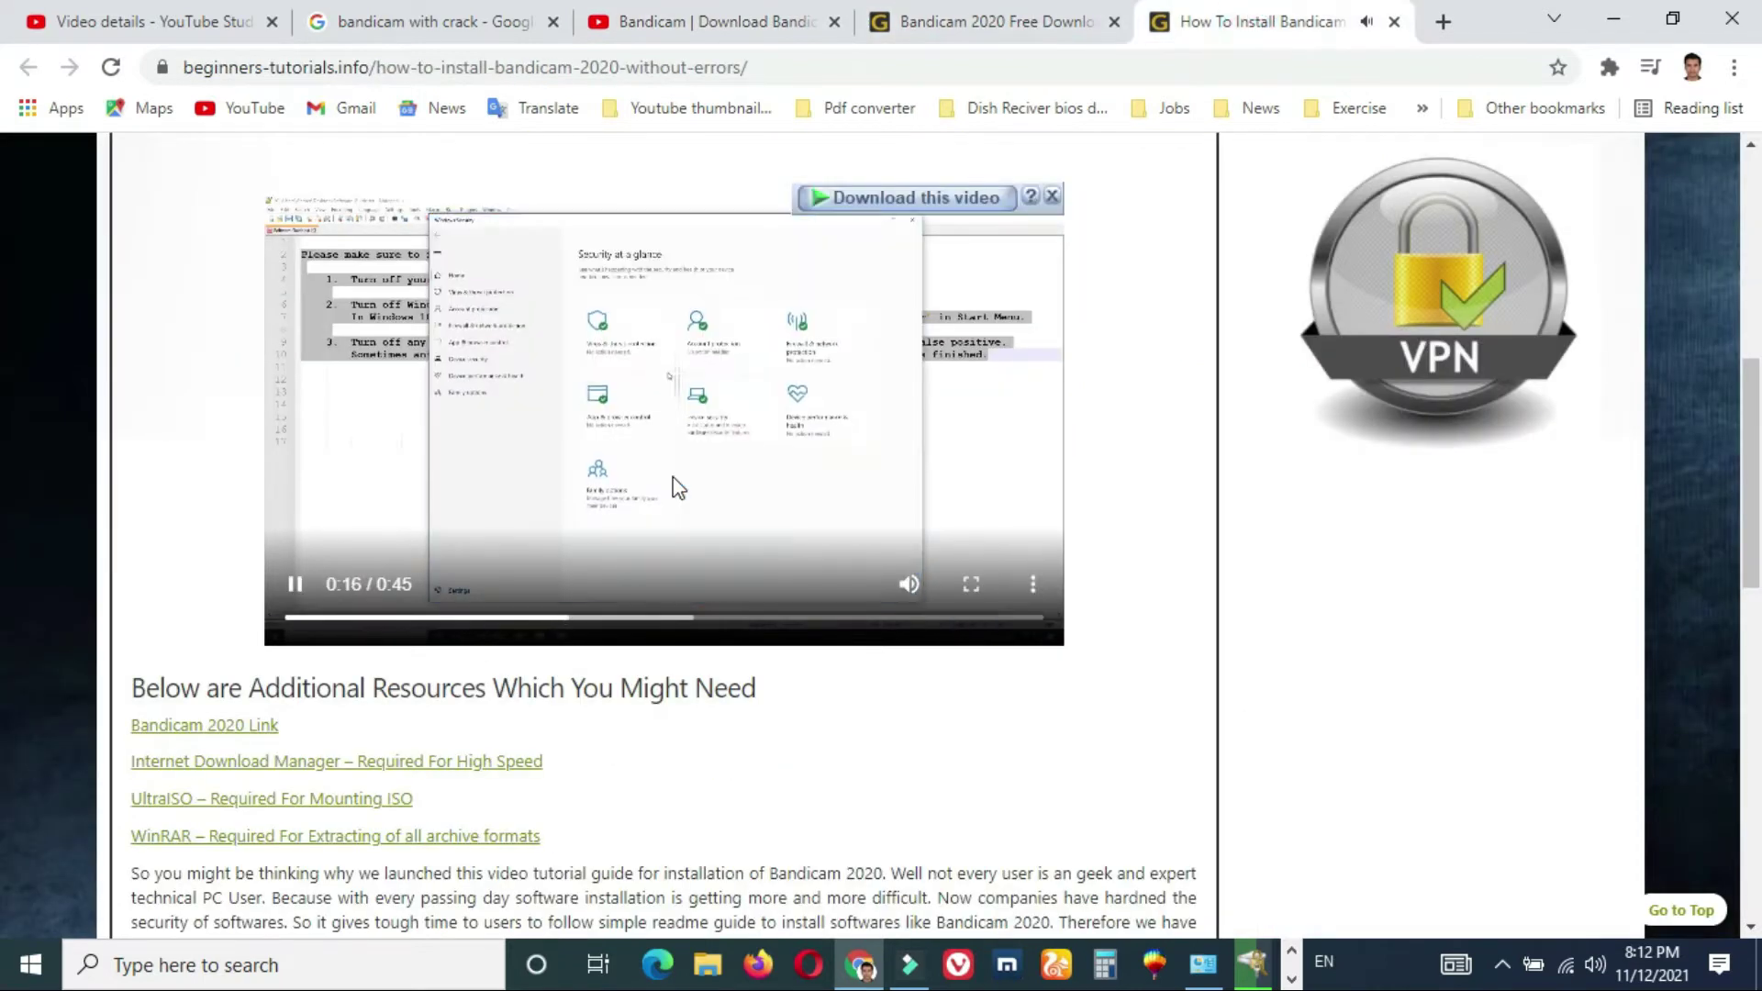
left_click(328, 620)
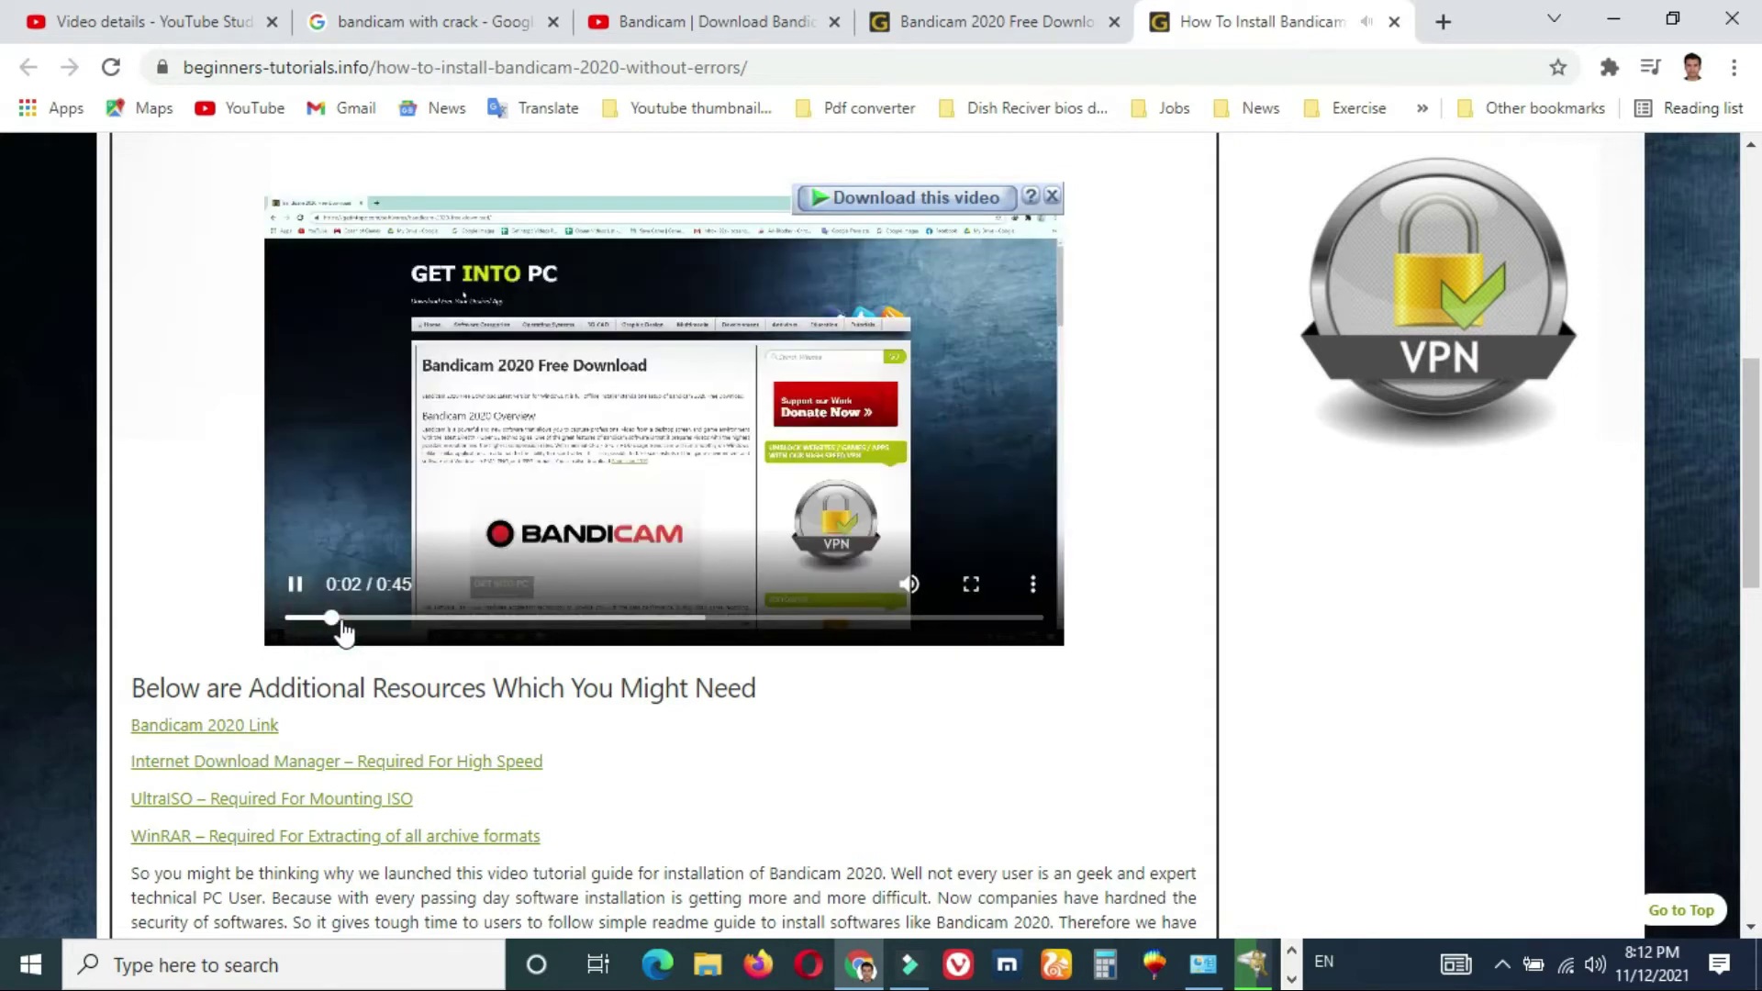
left_click(555, 618)
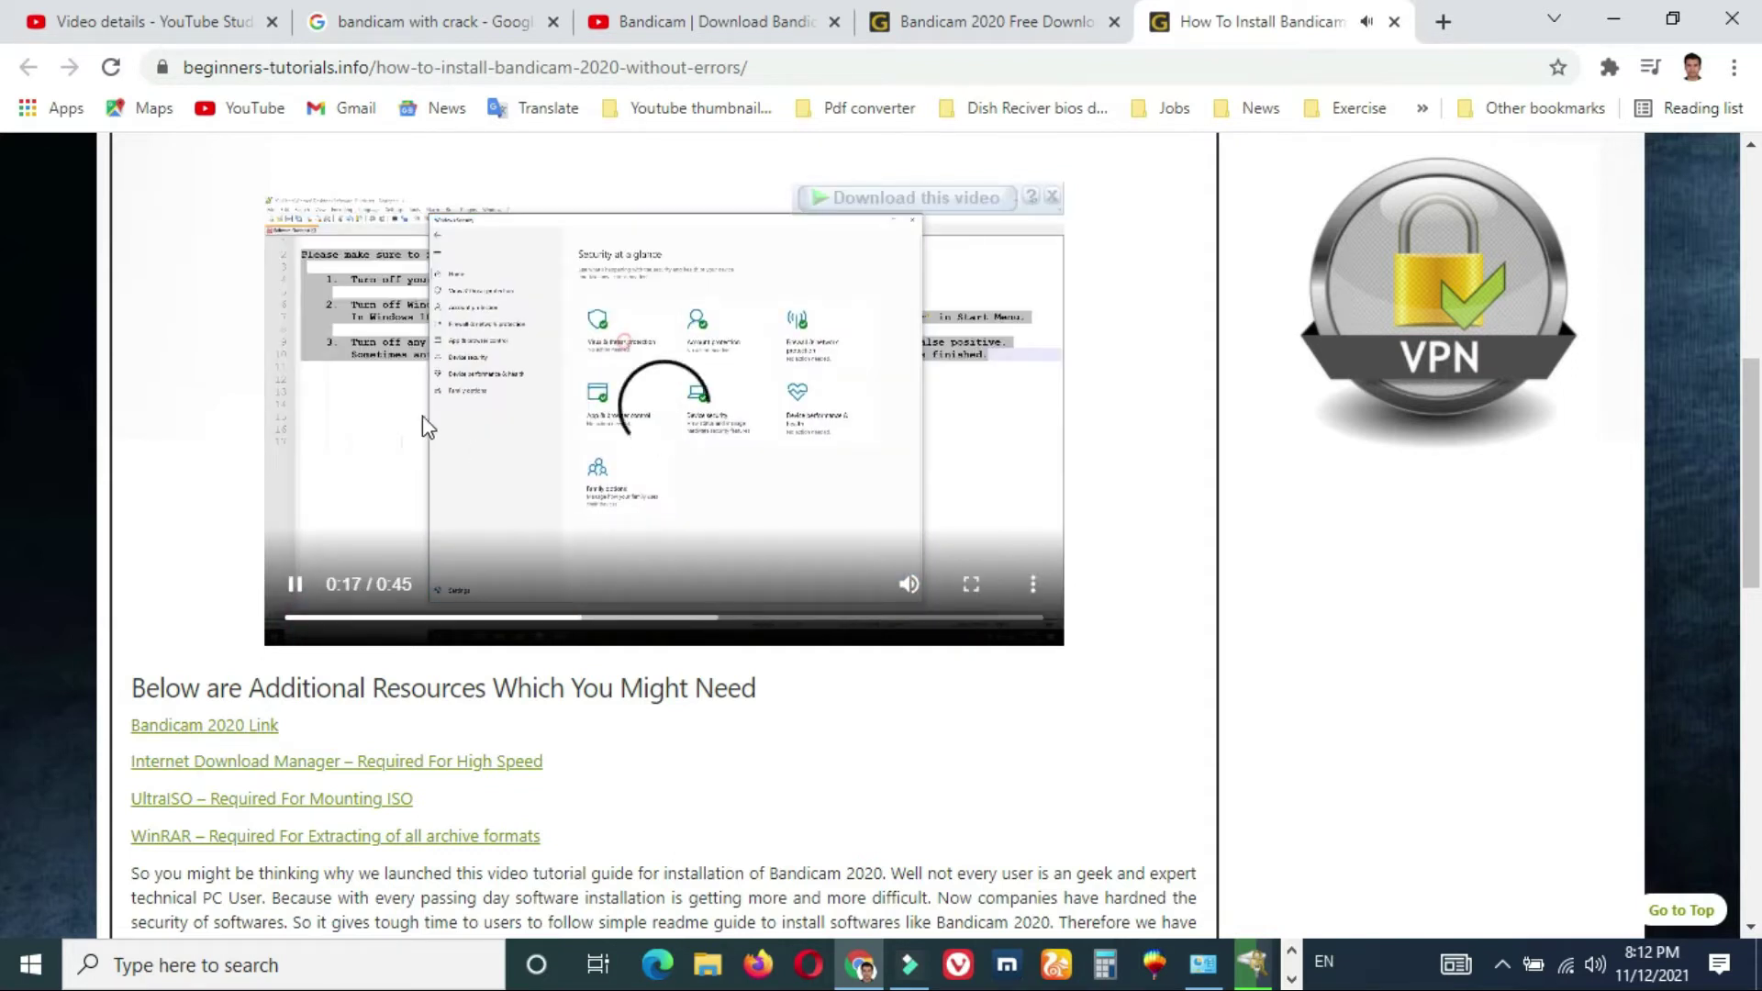
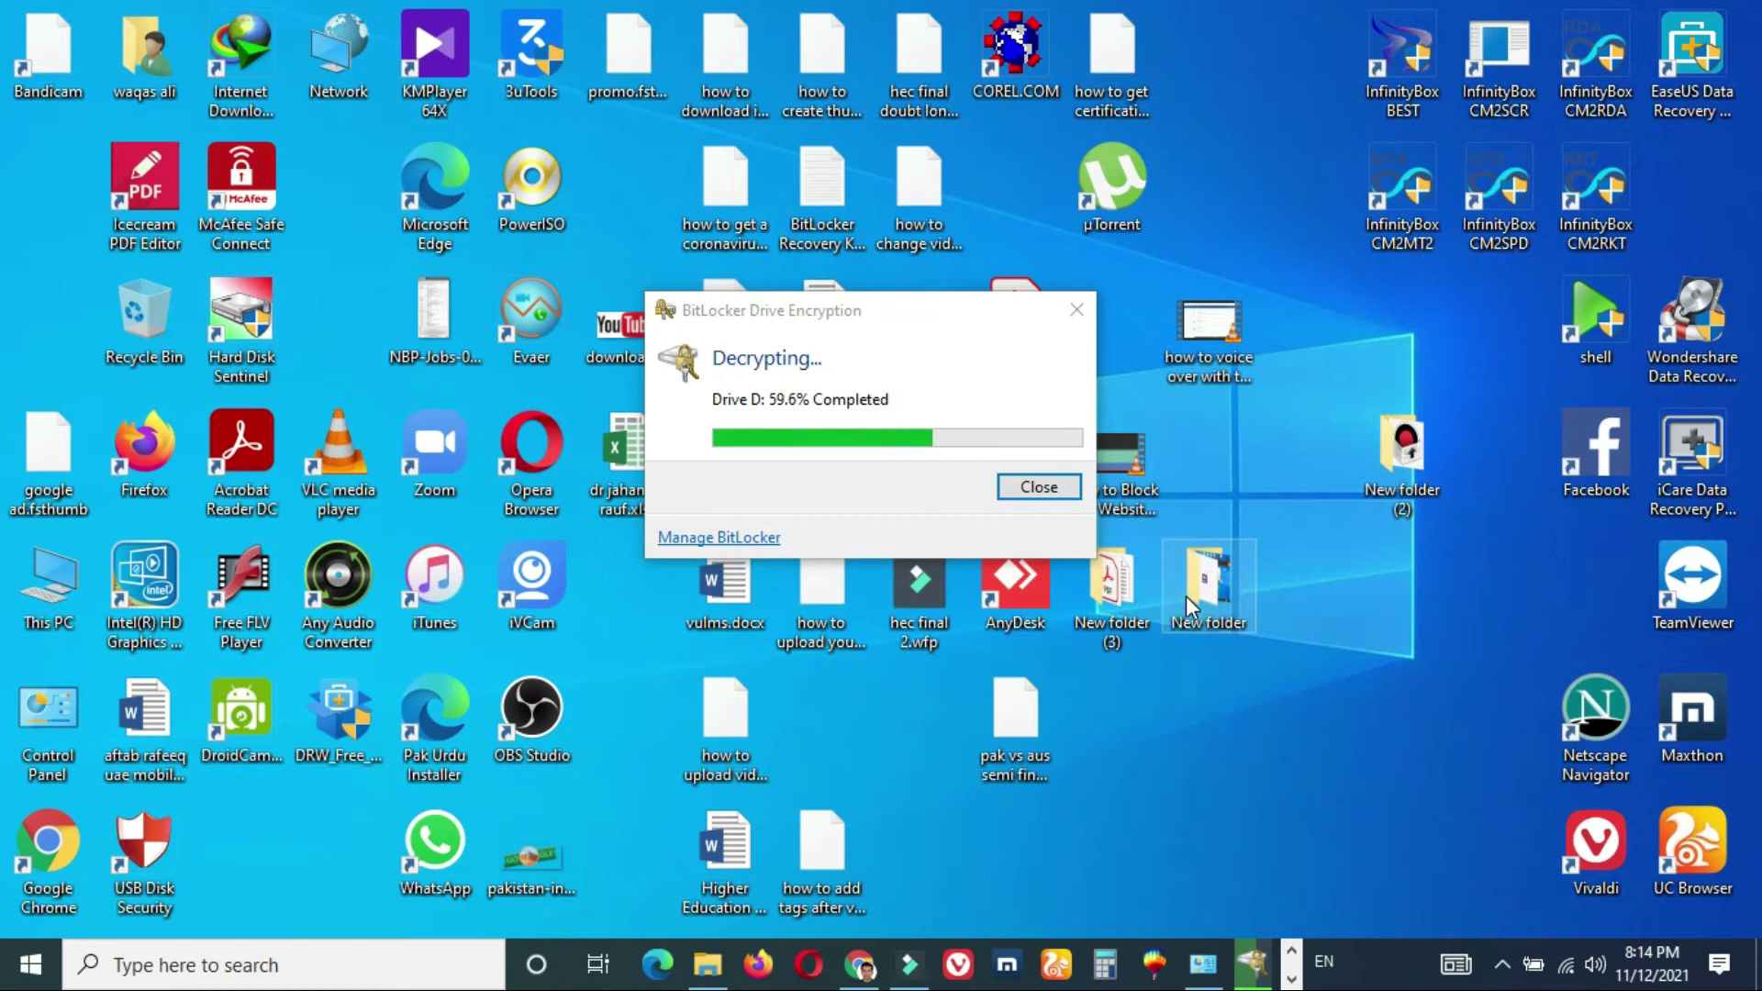
- Paste the Bandicam 4.6.4.1728 RAR archive into New folder, minimize Chrome, and show hidden tray icons
right_click(761, 556)
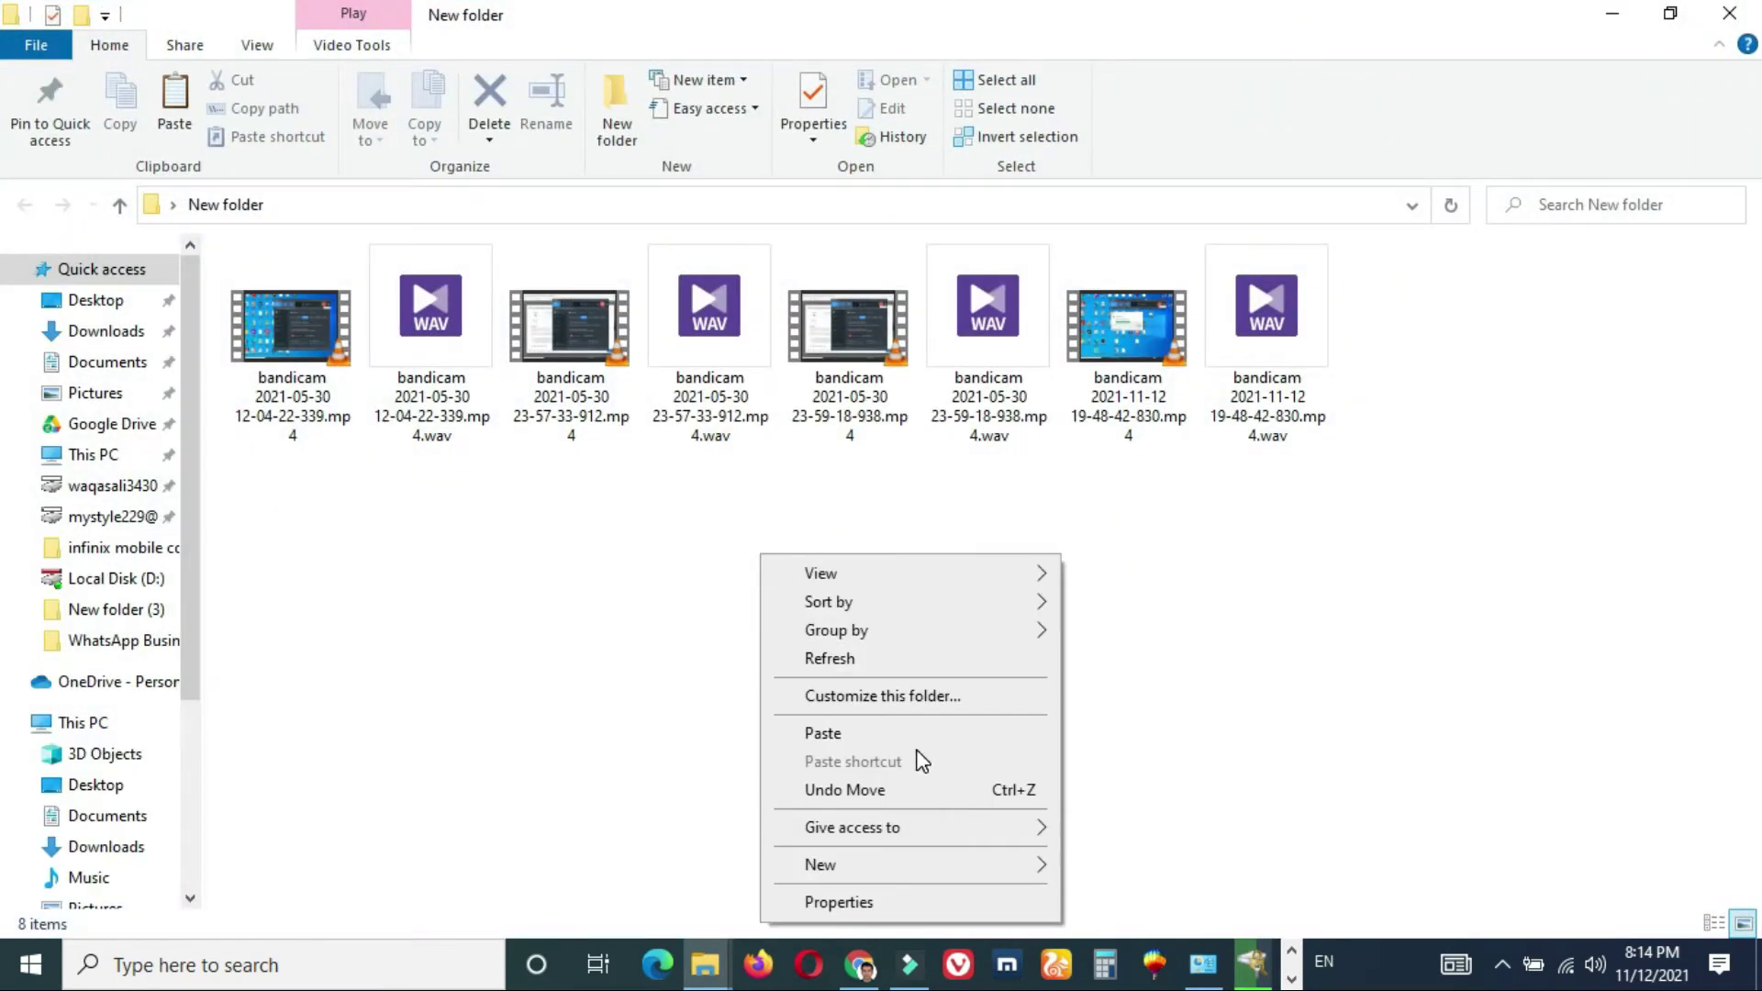
left_click(905, 731)
left_click(860, 964)
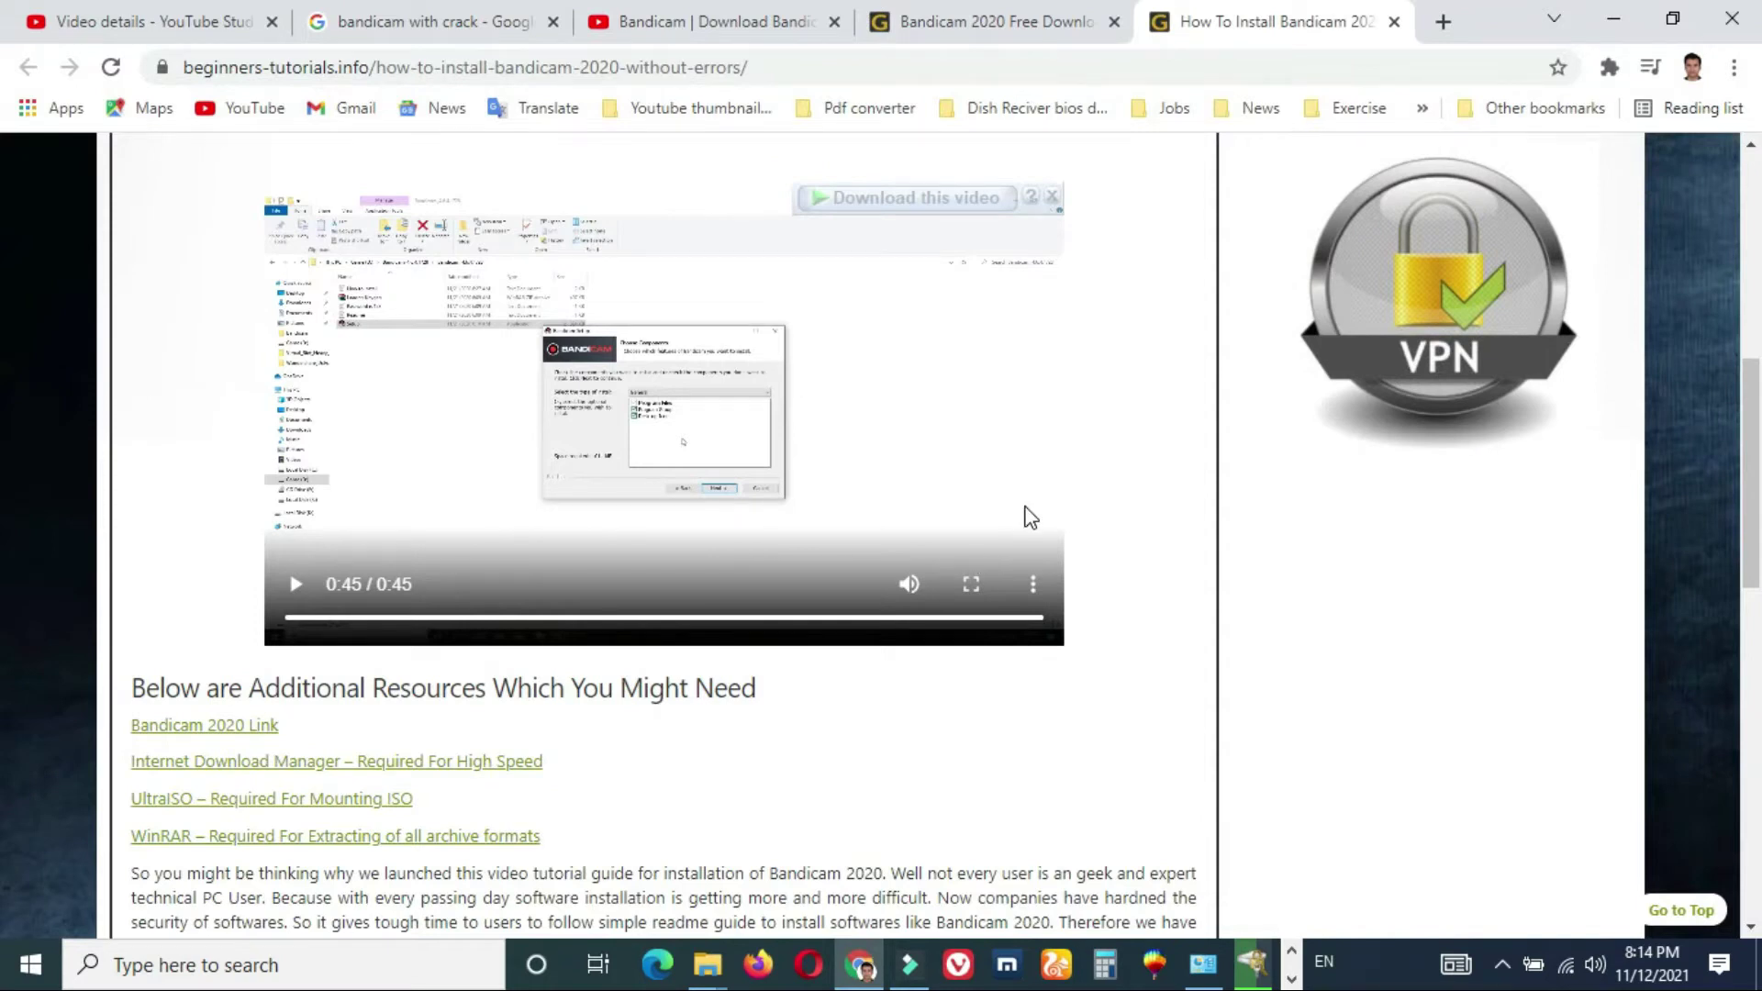
left_click(1613, 18)
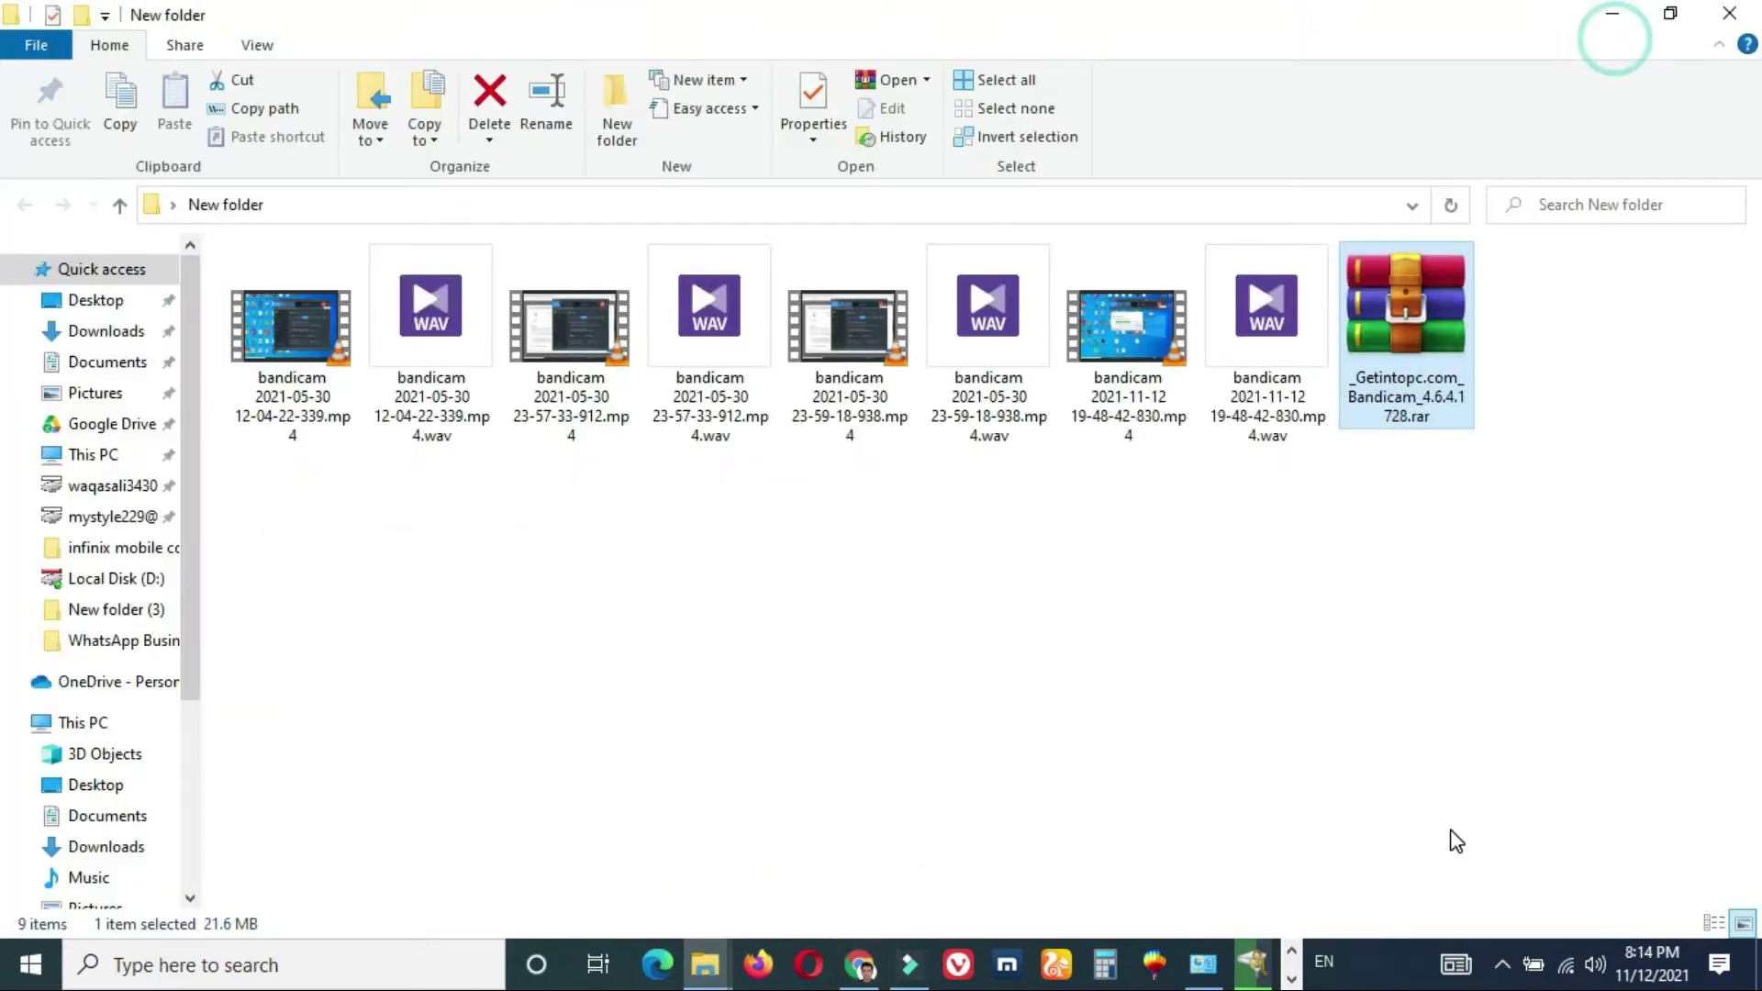
left_click(1503, 981)
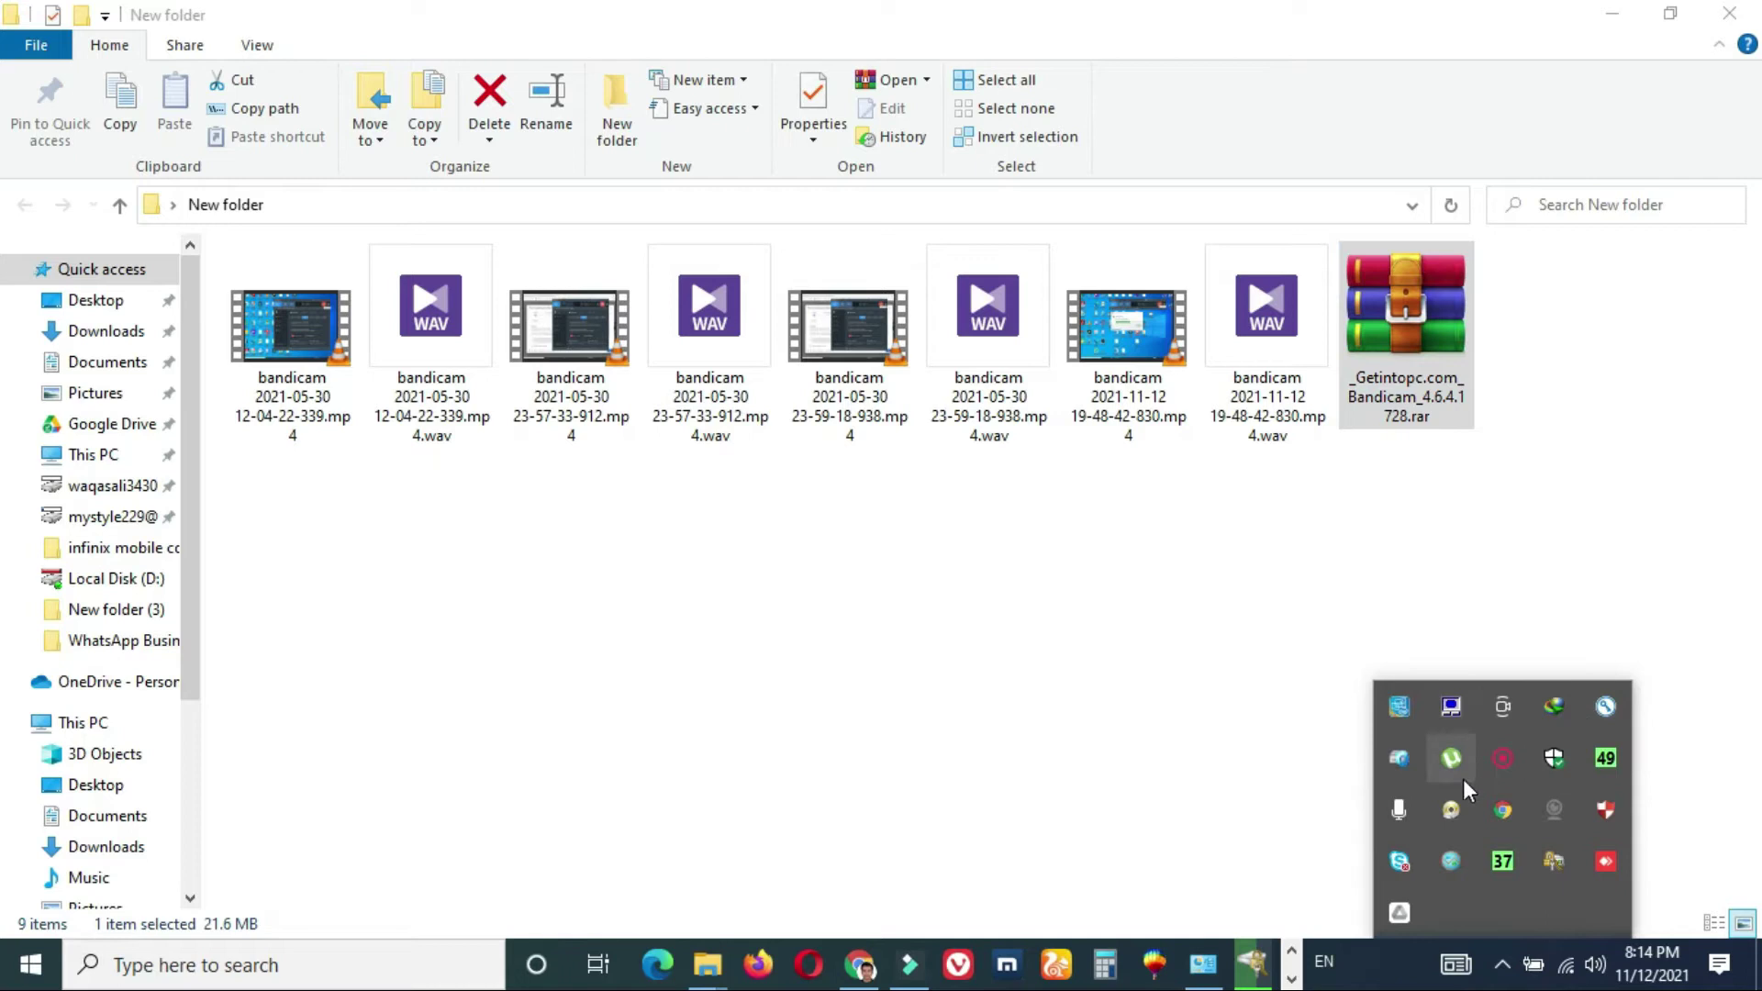
- Switch Real-time protection and Cloud-delivered protection Off under Windows Security's Virus & threat protection settings
left_click(1556, 769)
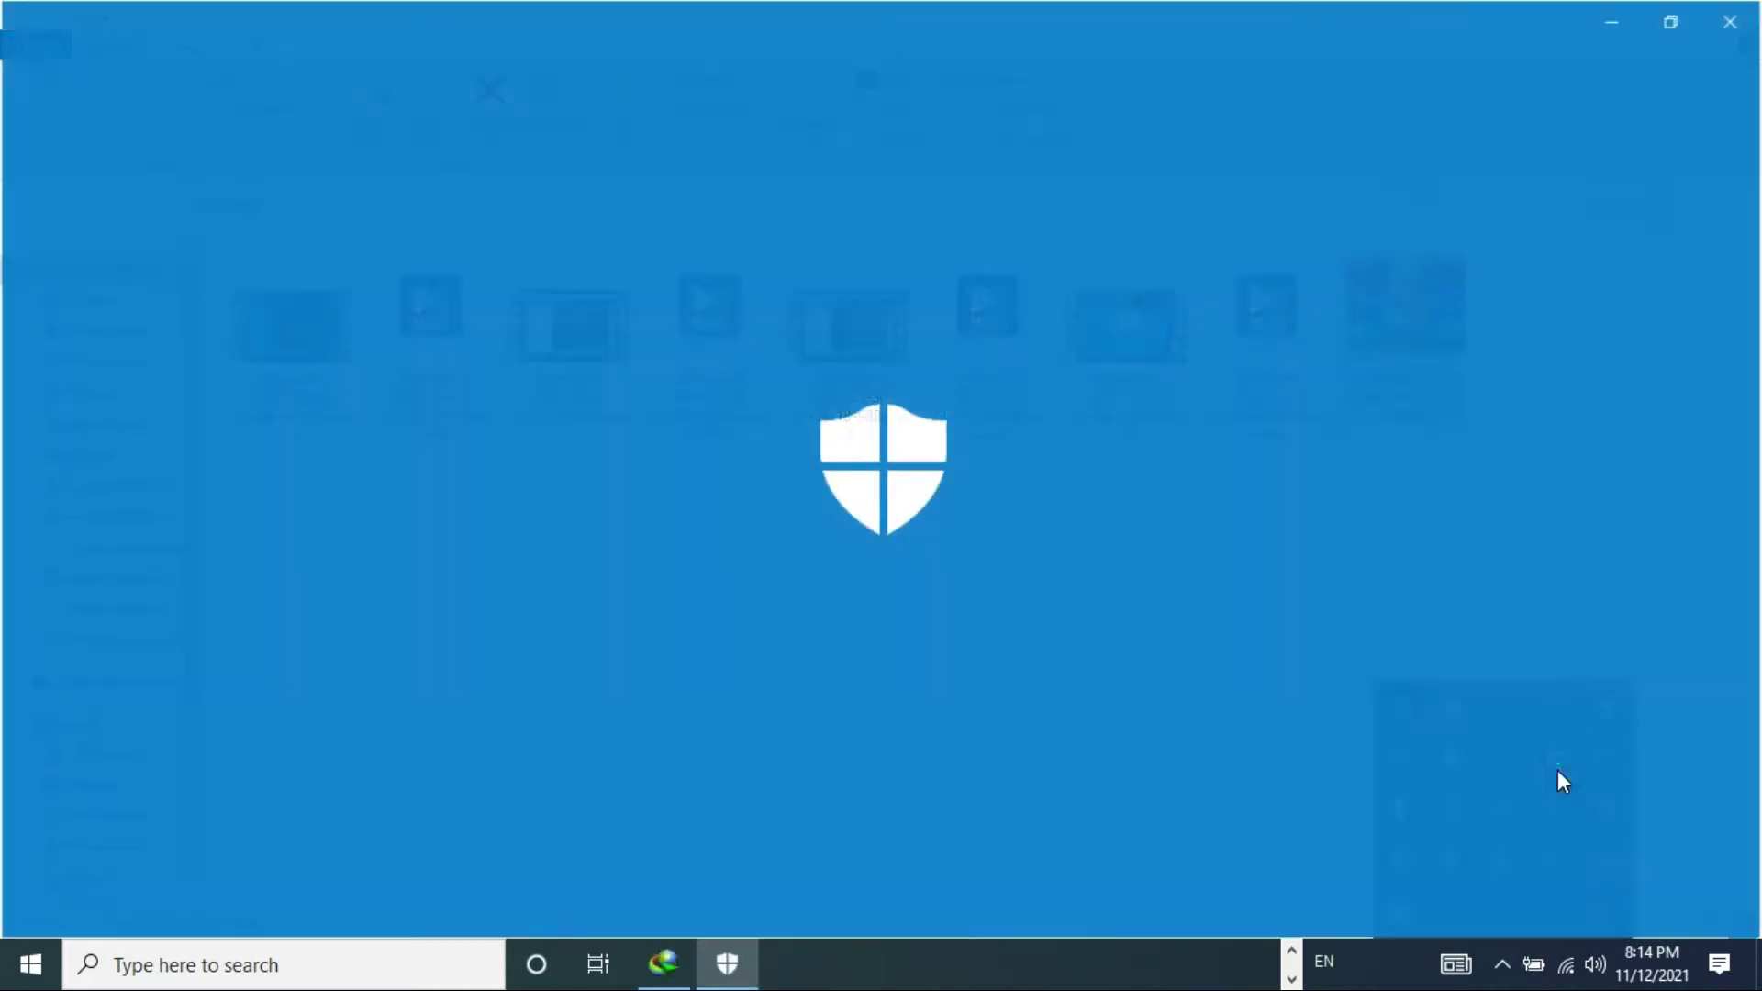
left_click(571, 366)
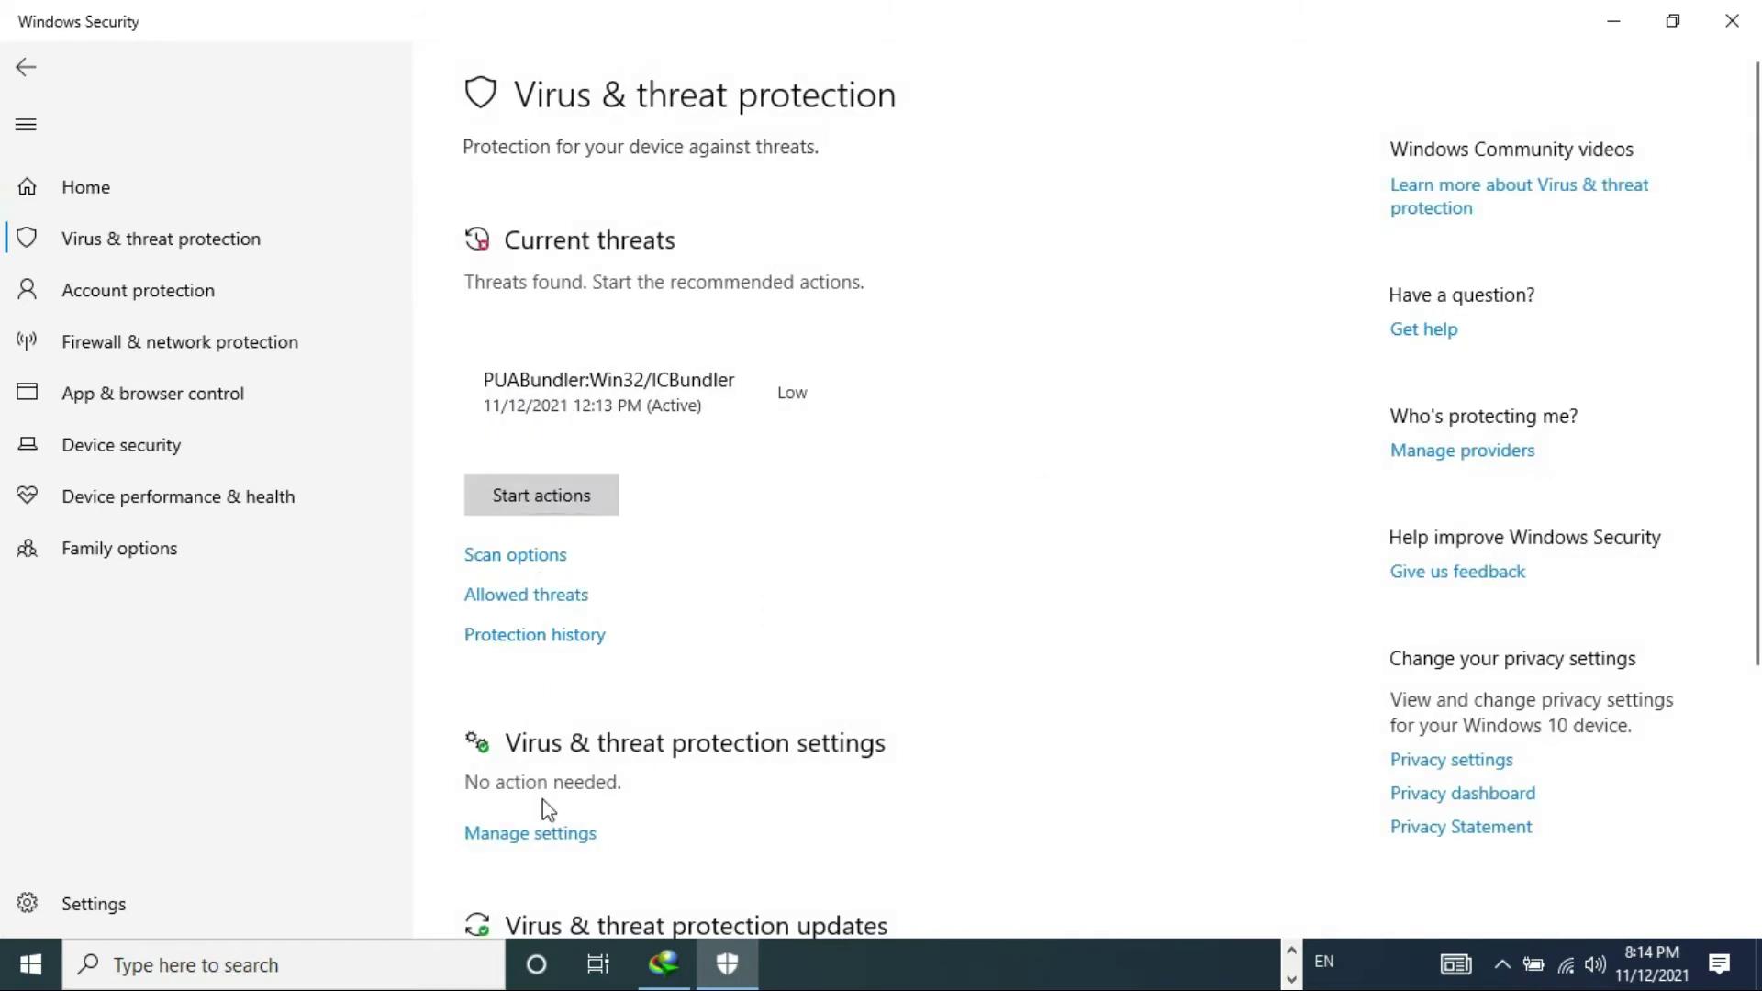
left_click(551, 835)
left_click(478, 408)
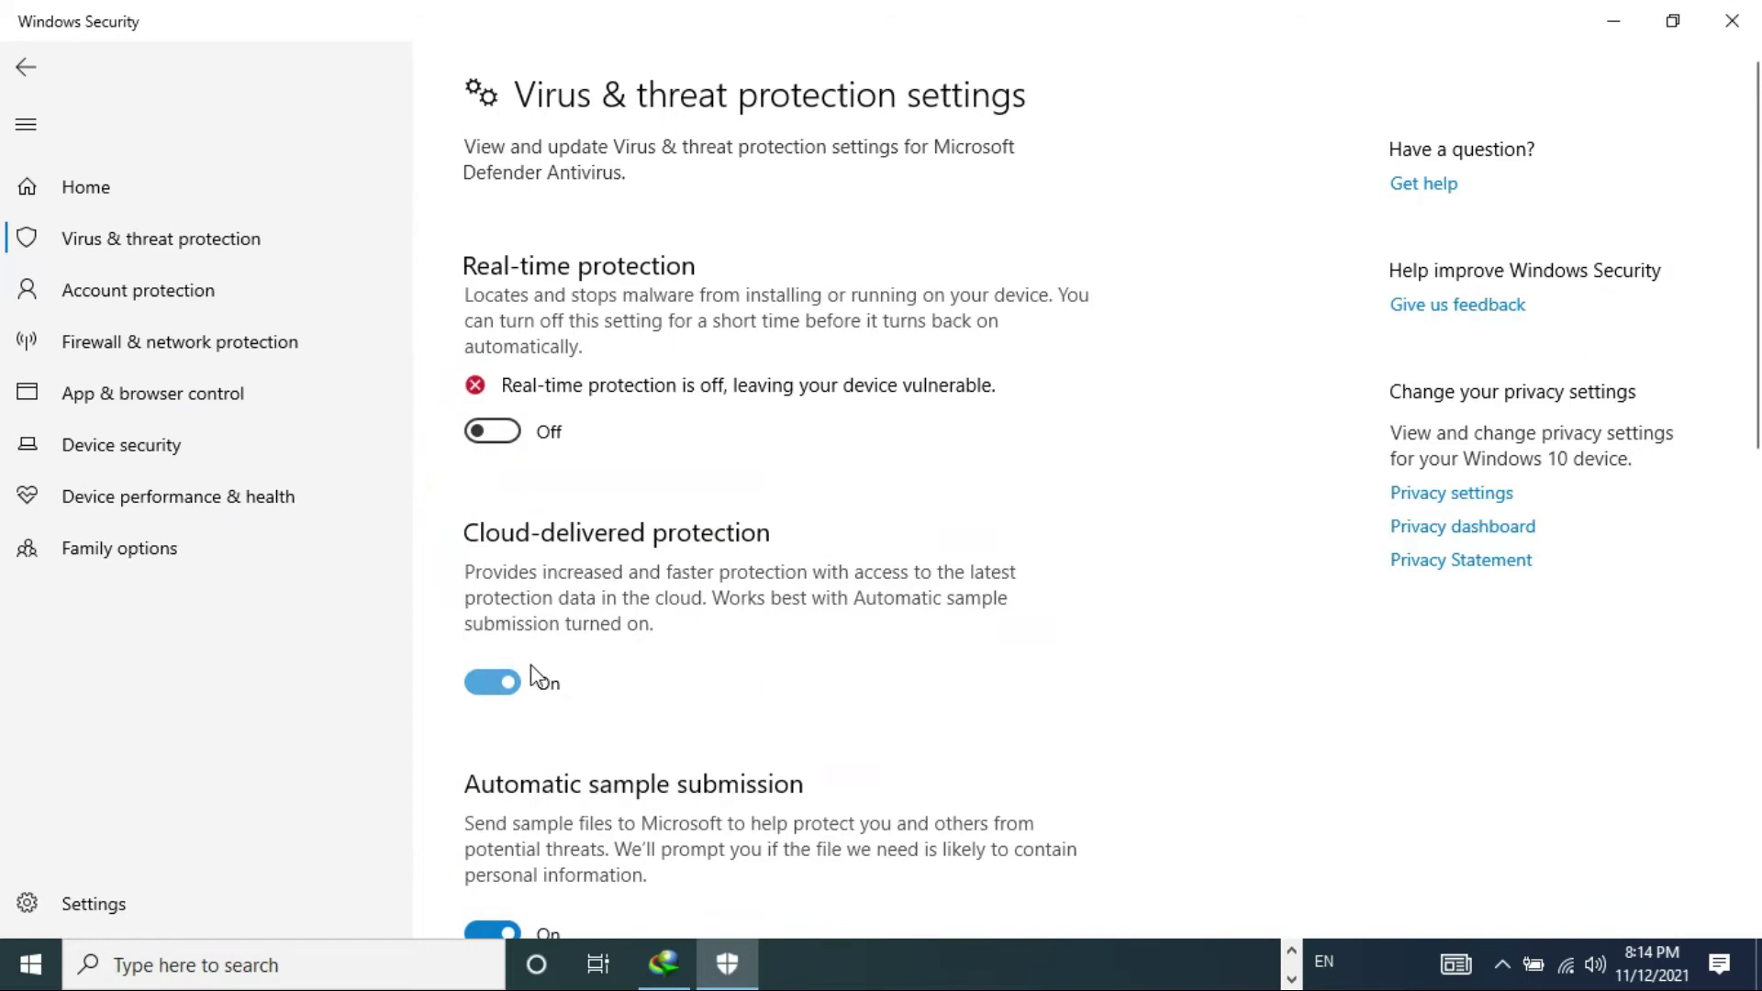
left_click(492, 683)
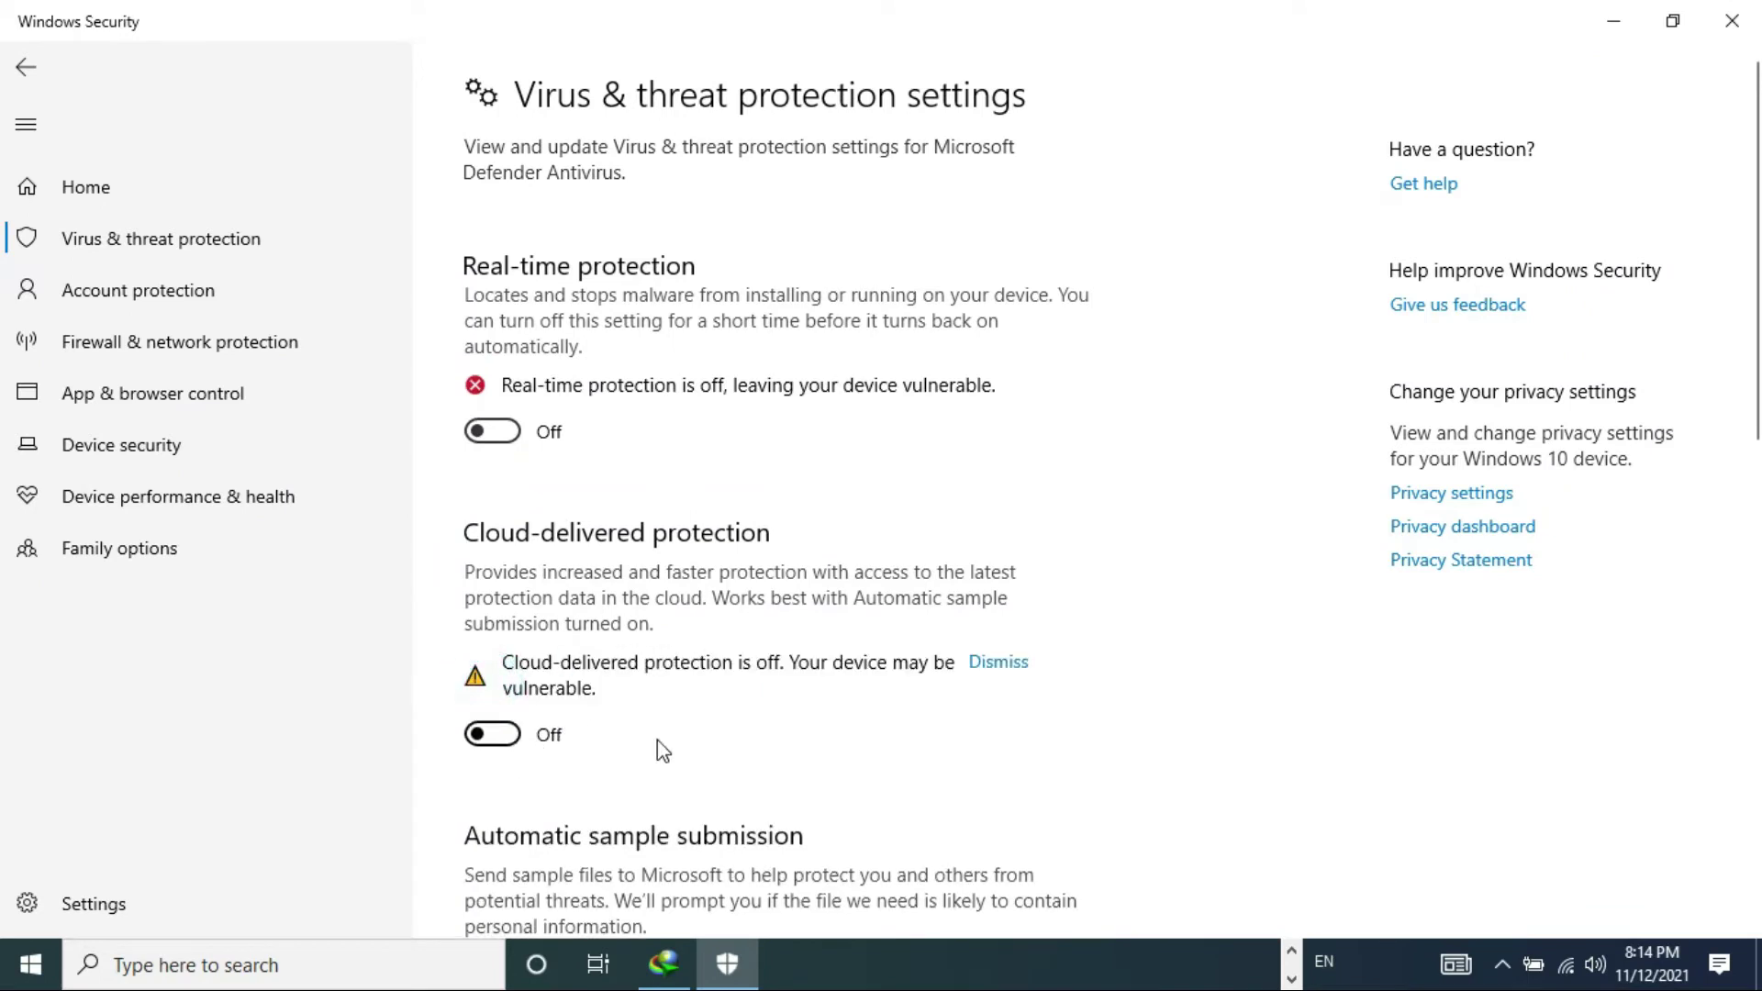
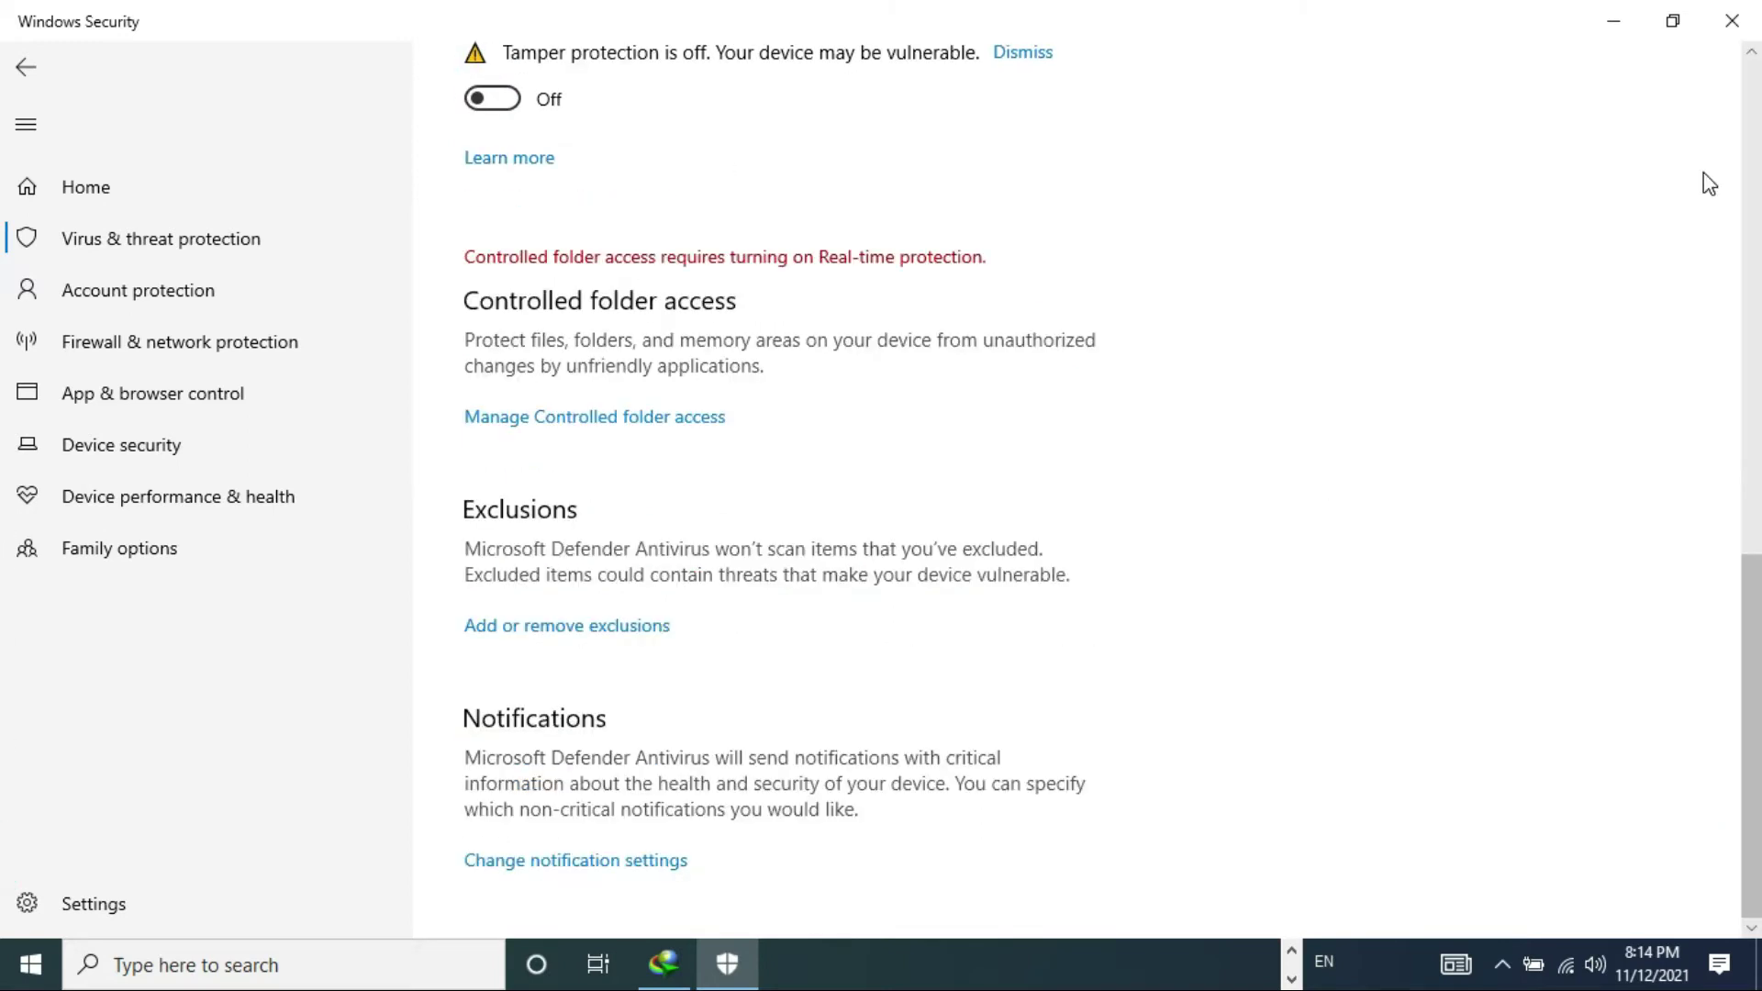
- Minimize Windows Security and clear the selection in New folder so the Bandicam archive shows
scroll(5, 165, "up", 10)
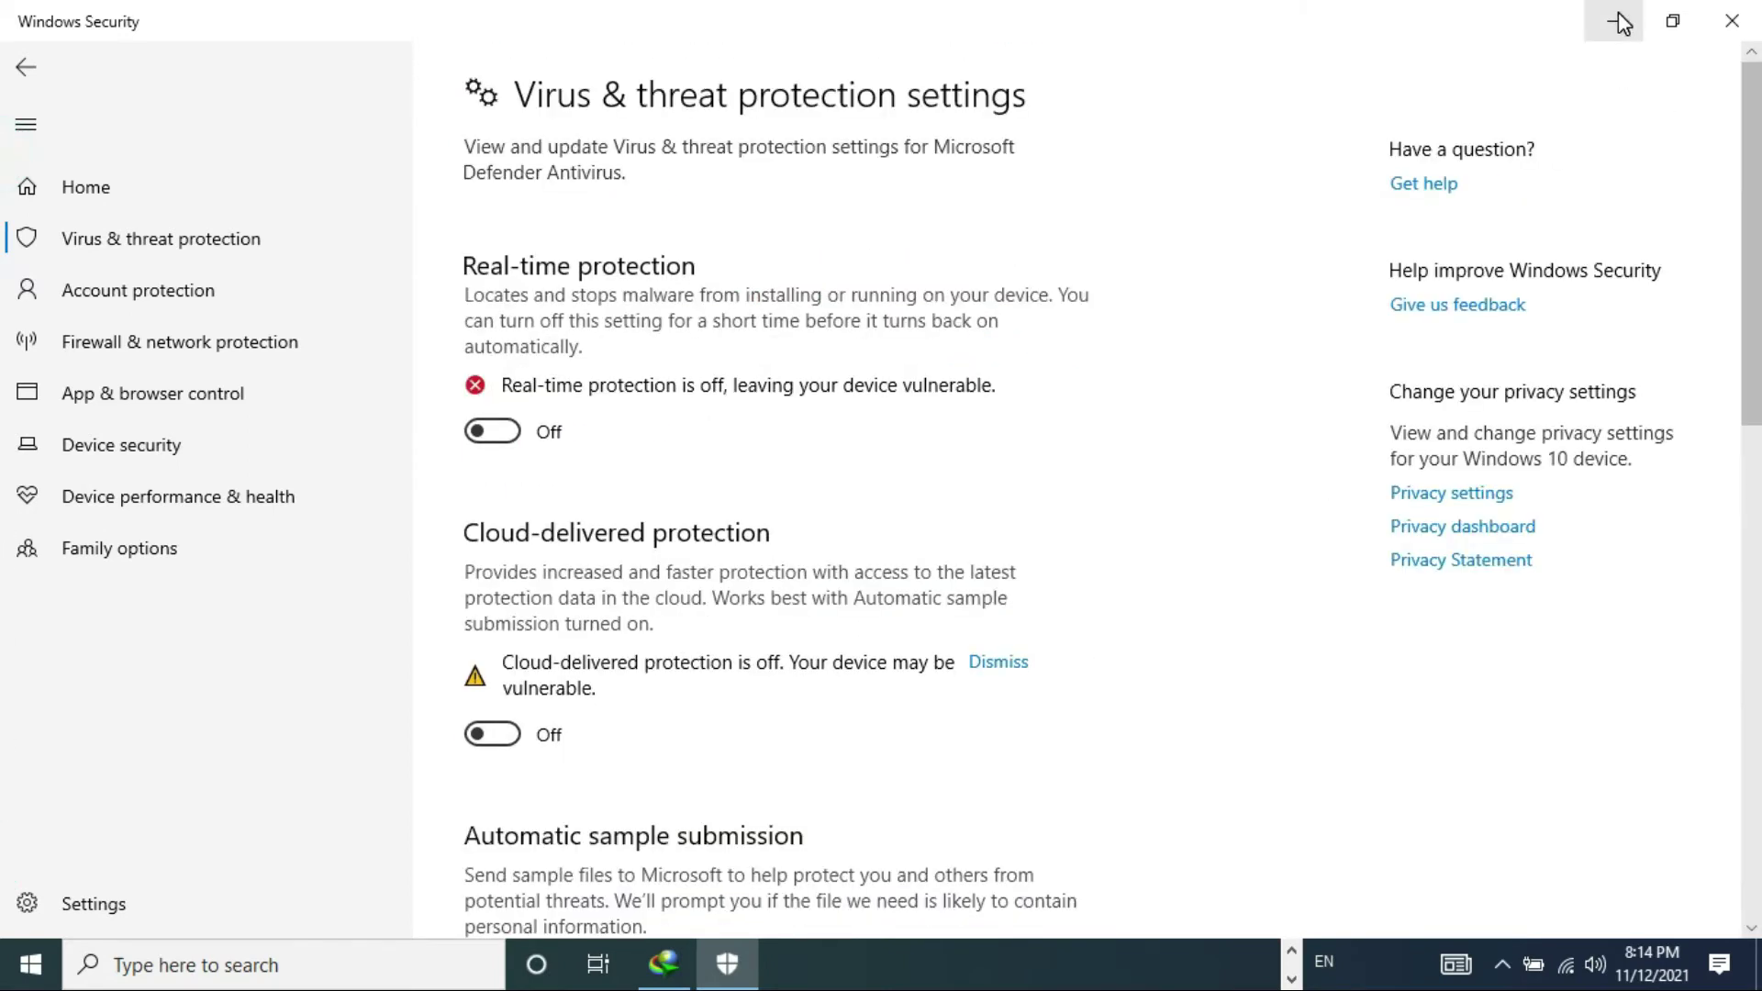
left_click(1617, 22)
left_click(1130, 573)
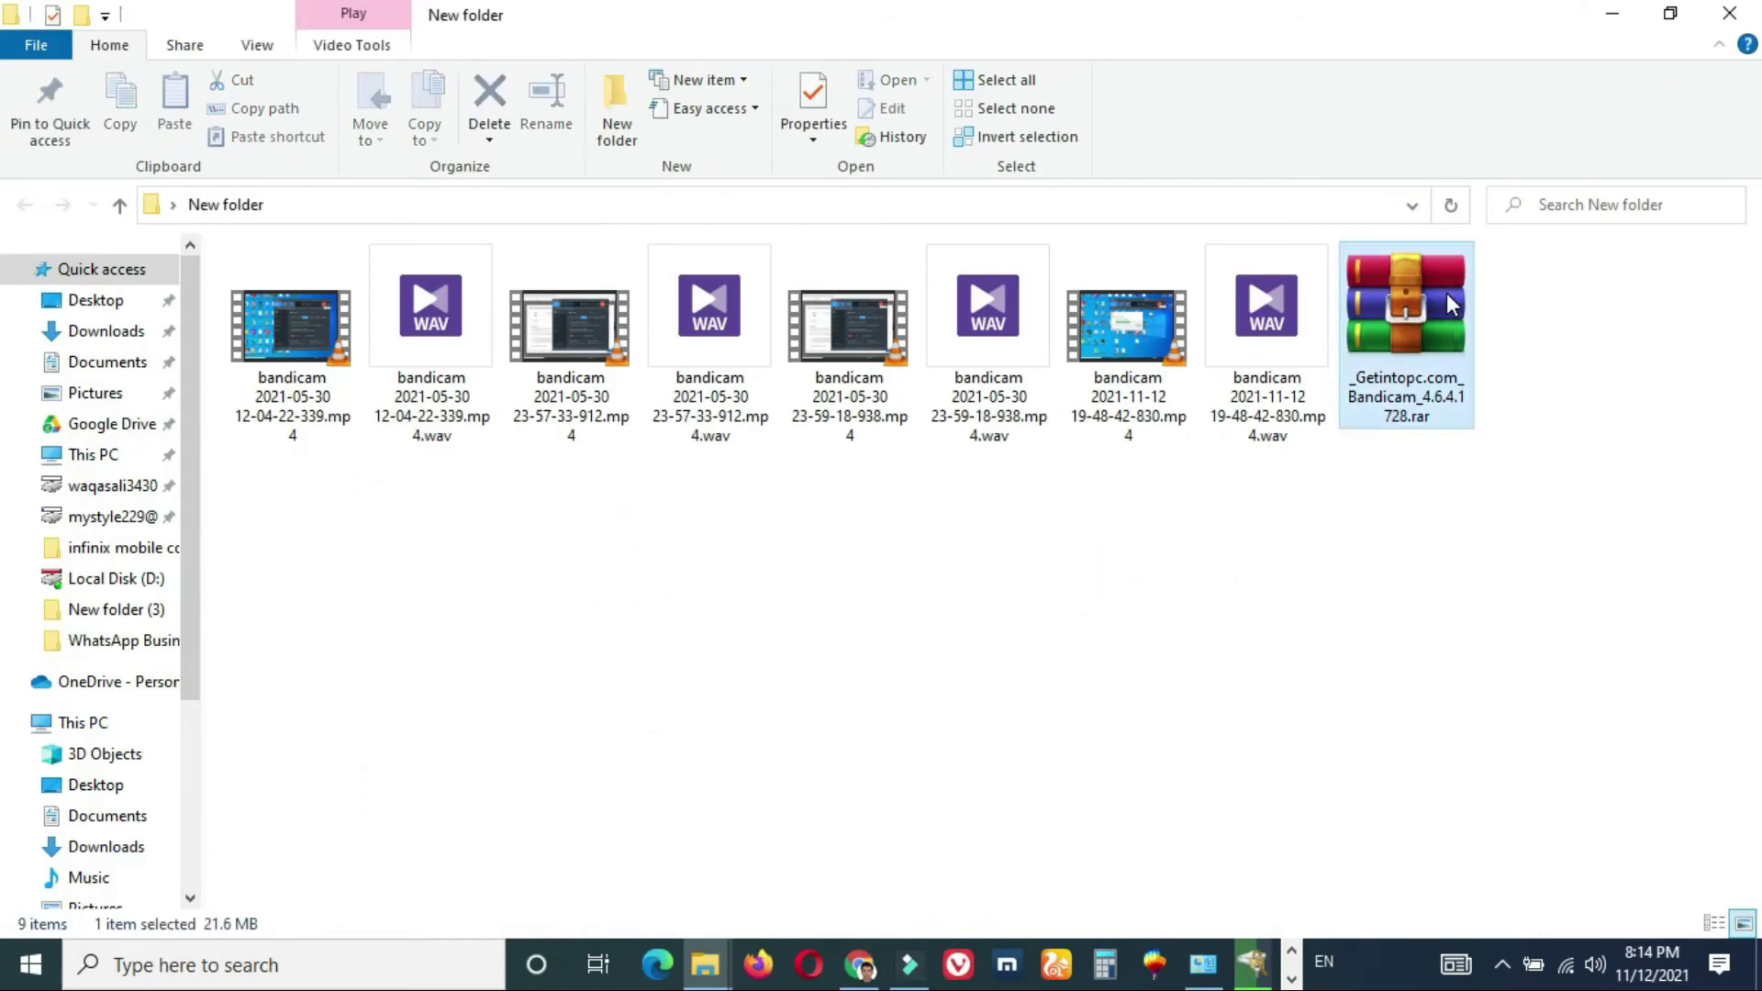
- Extract the Bandicam RAR archive here, using the password from the Chrome download page
right_click(1450, 303)
left_click(1440, 396)
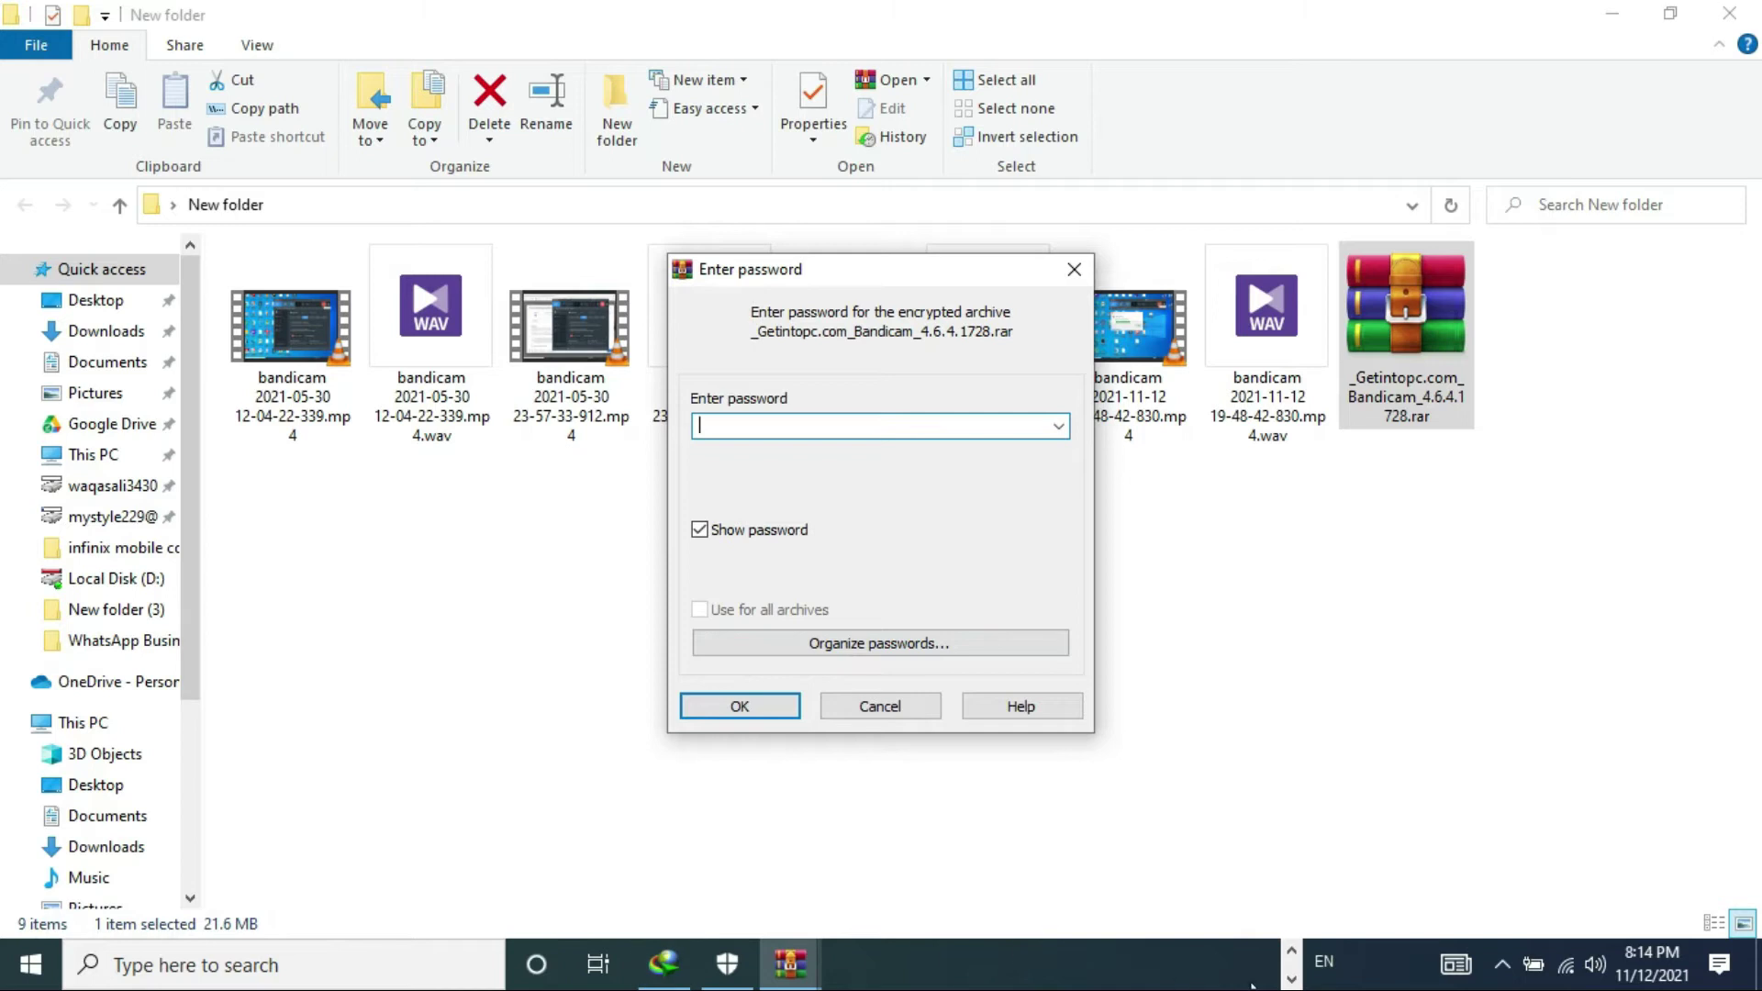
left_click(1289, 980)
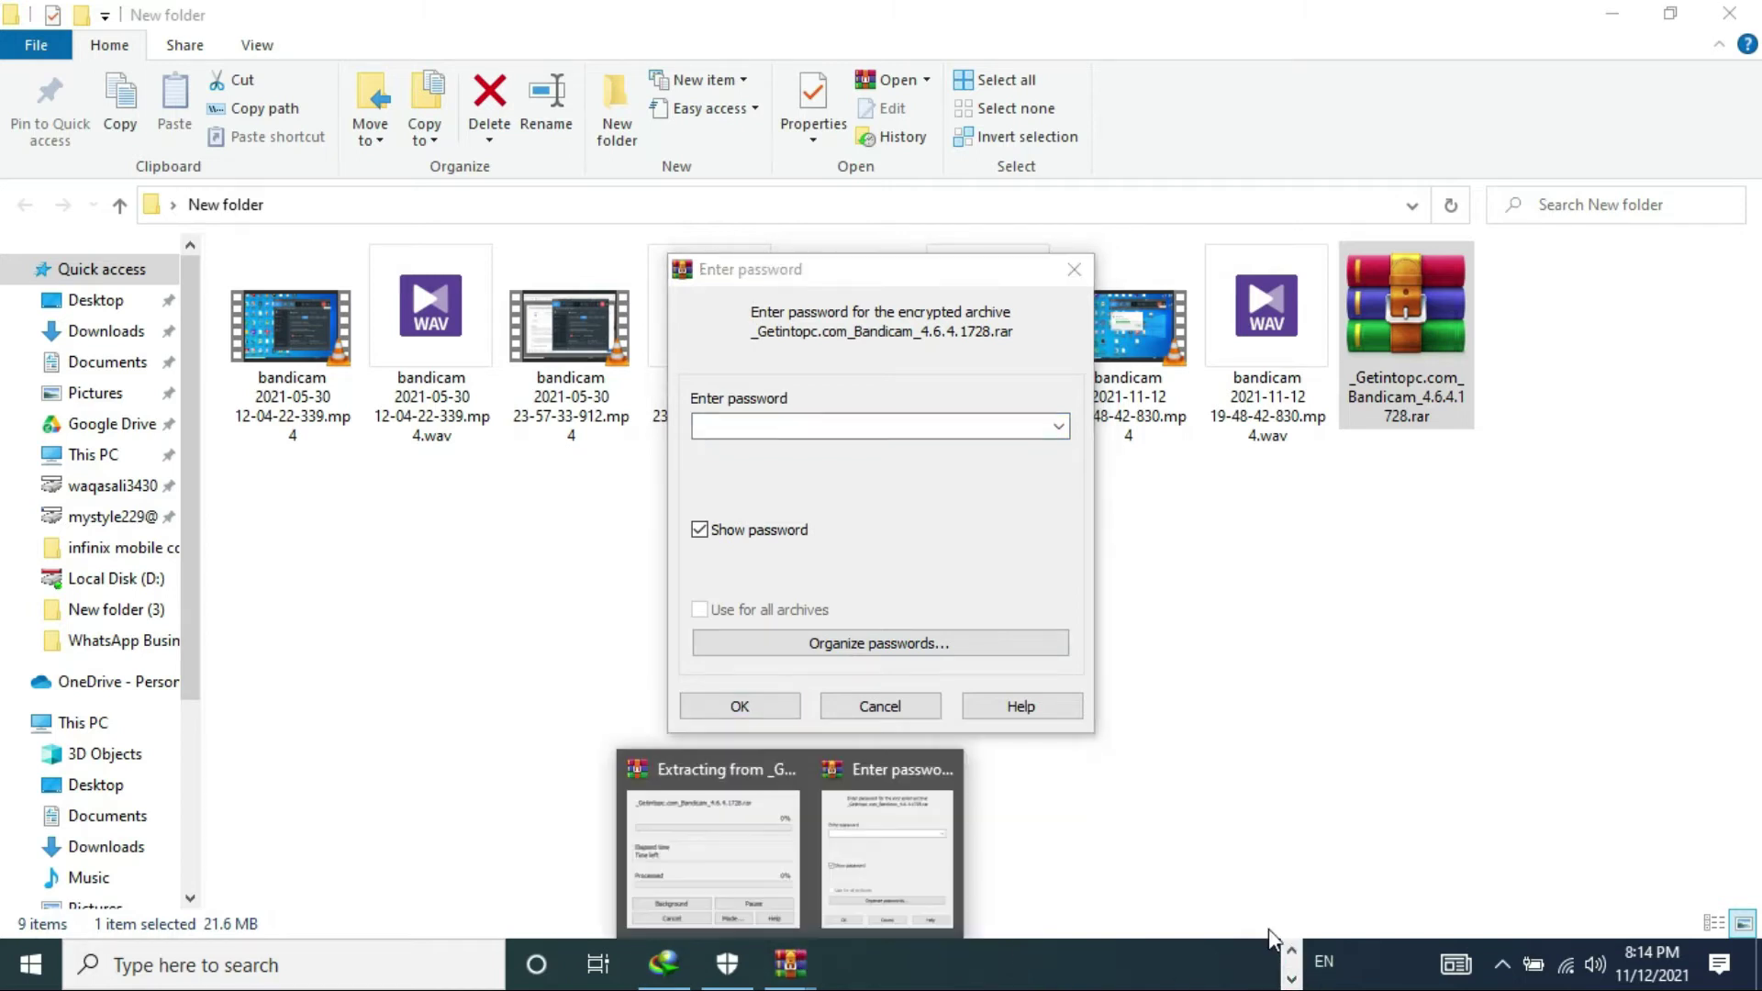
left_click(1292, 955)
left_click(860, 963)
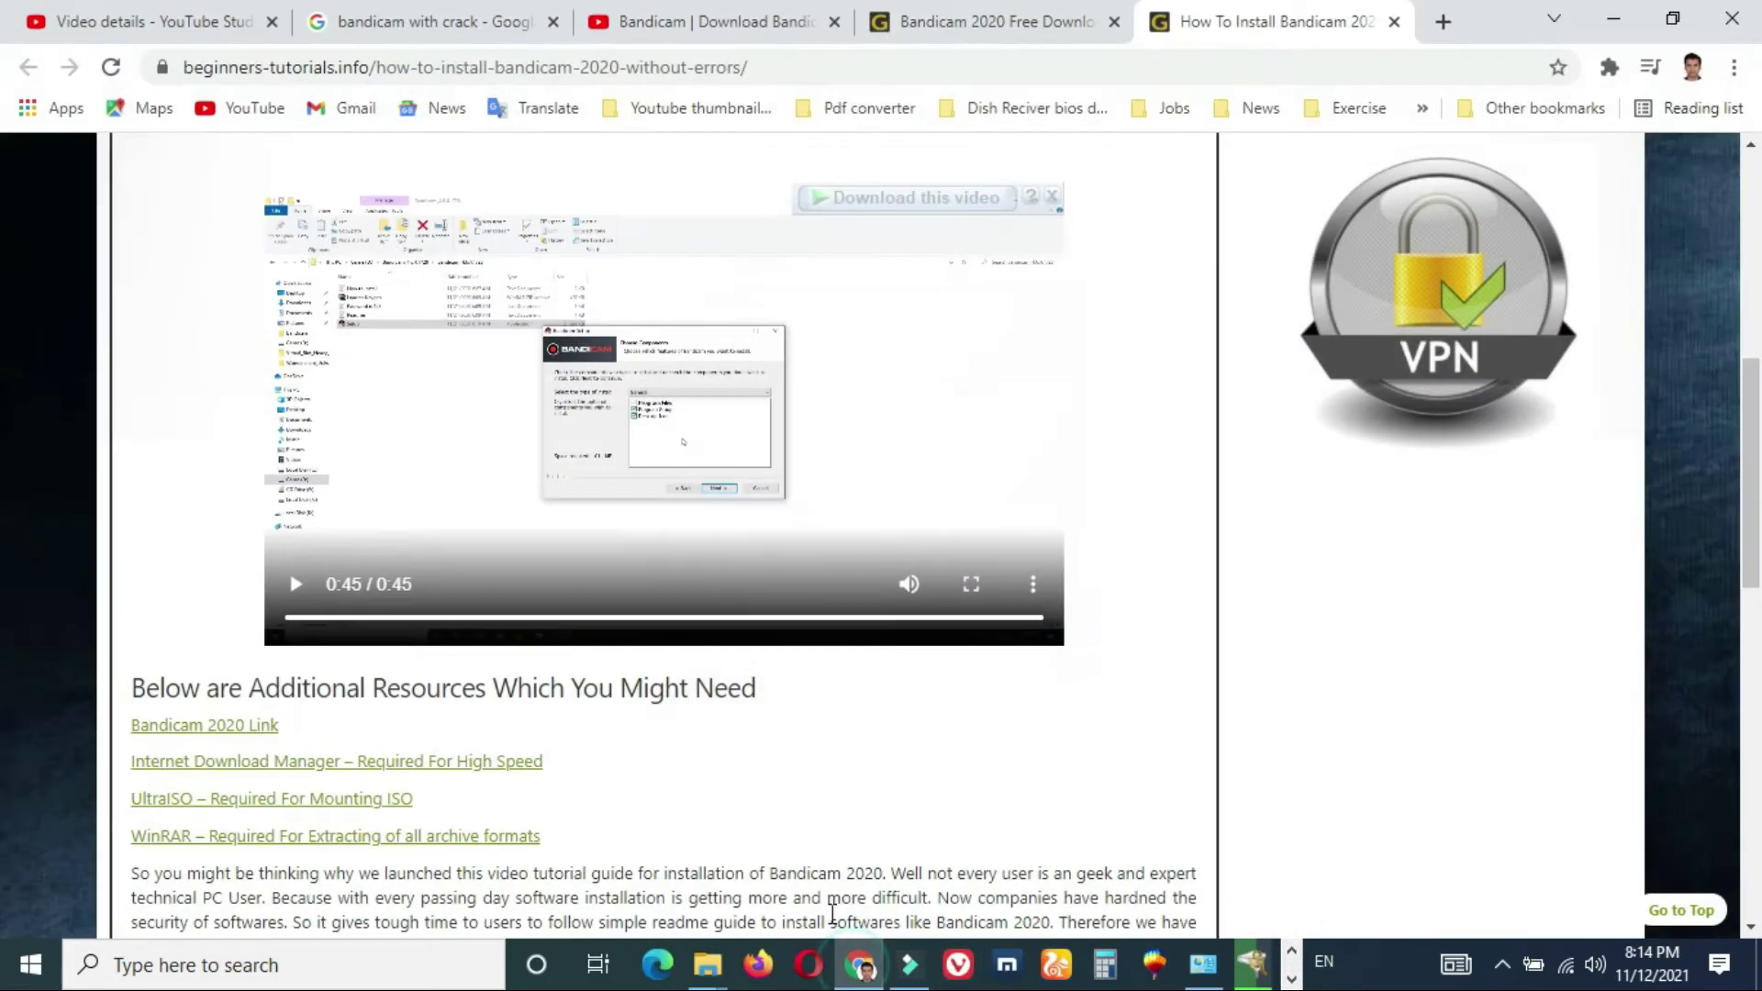
left_click(917, 23)
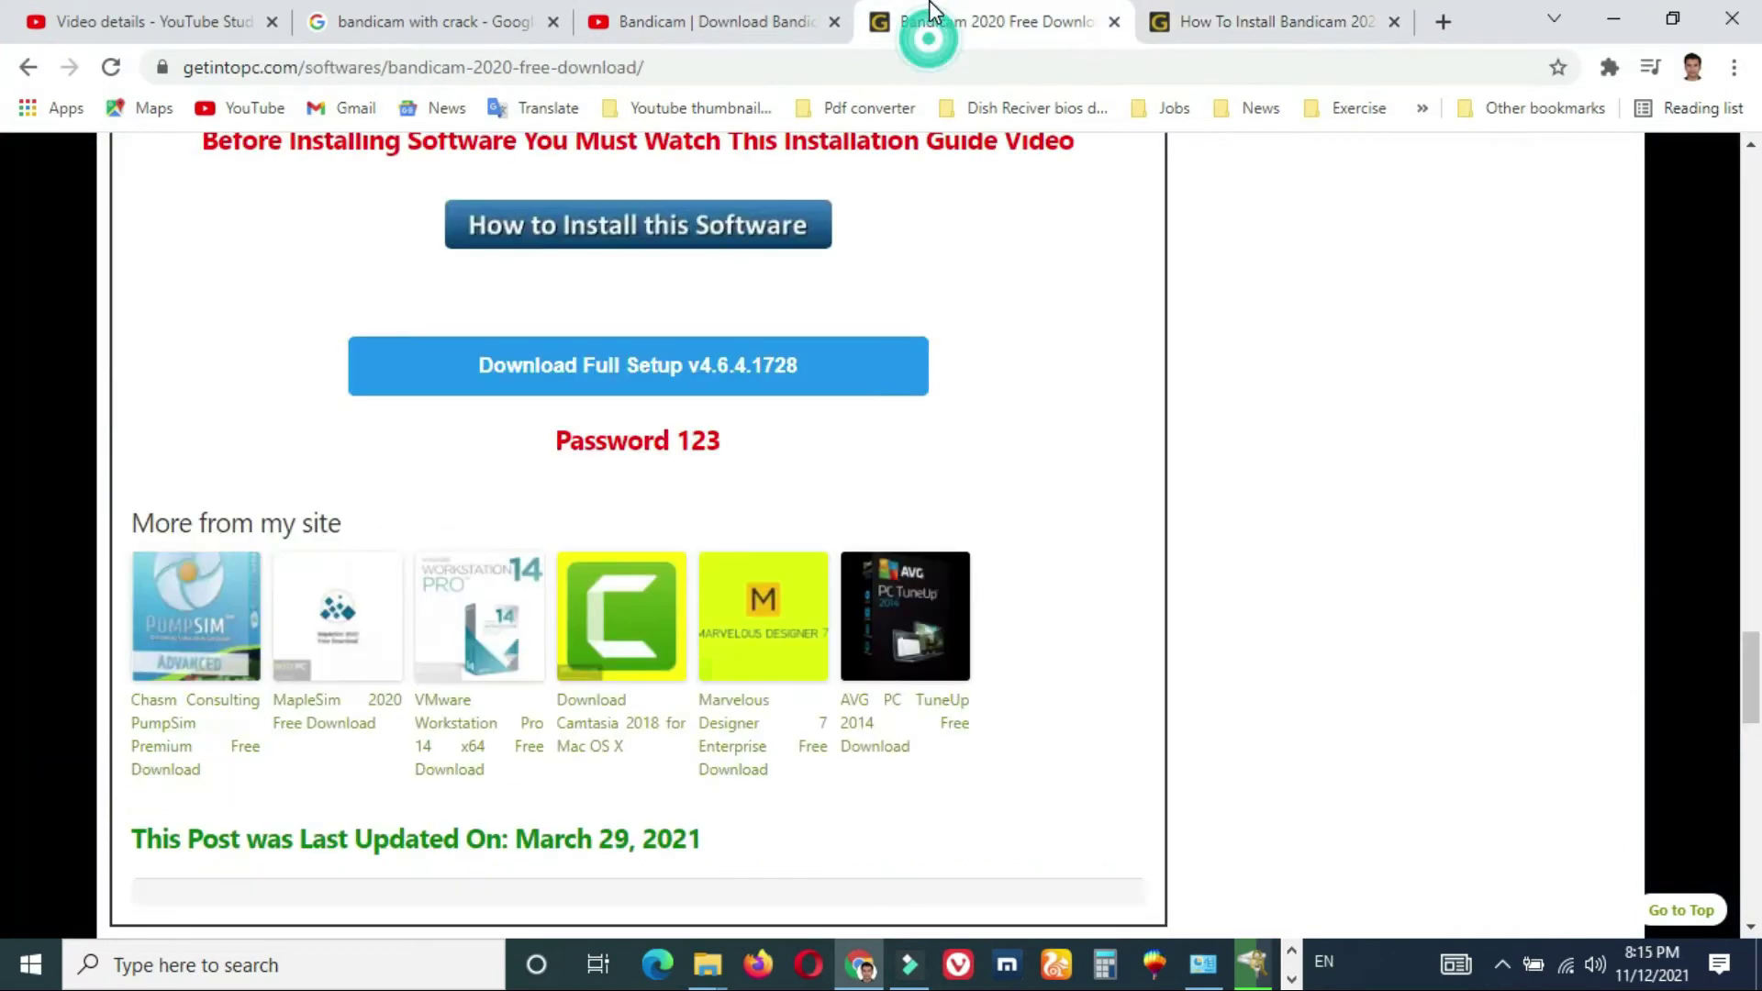
left_click(1613, 19)
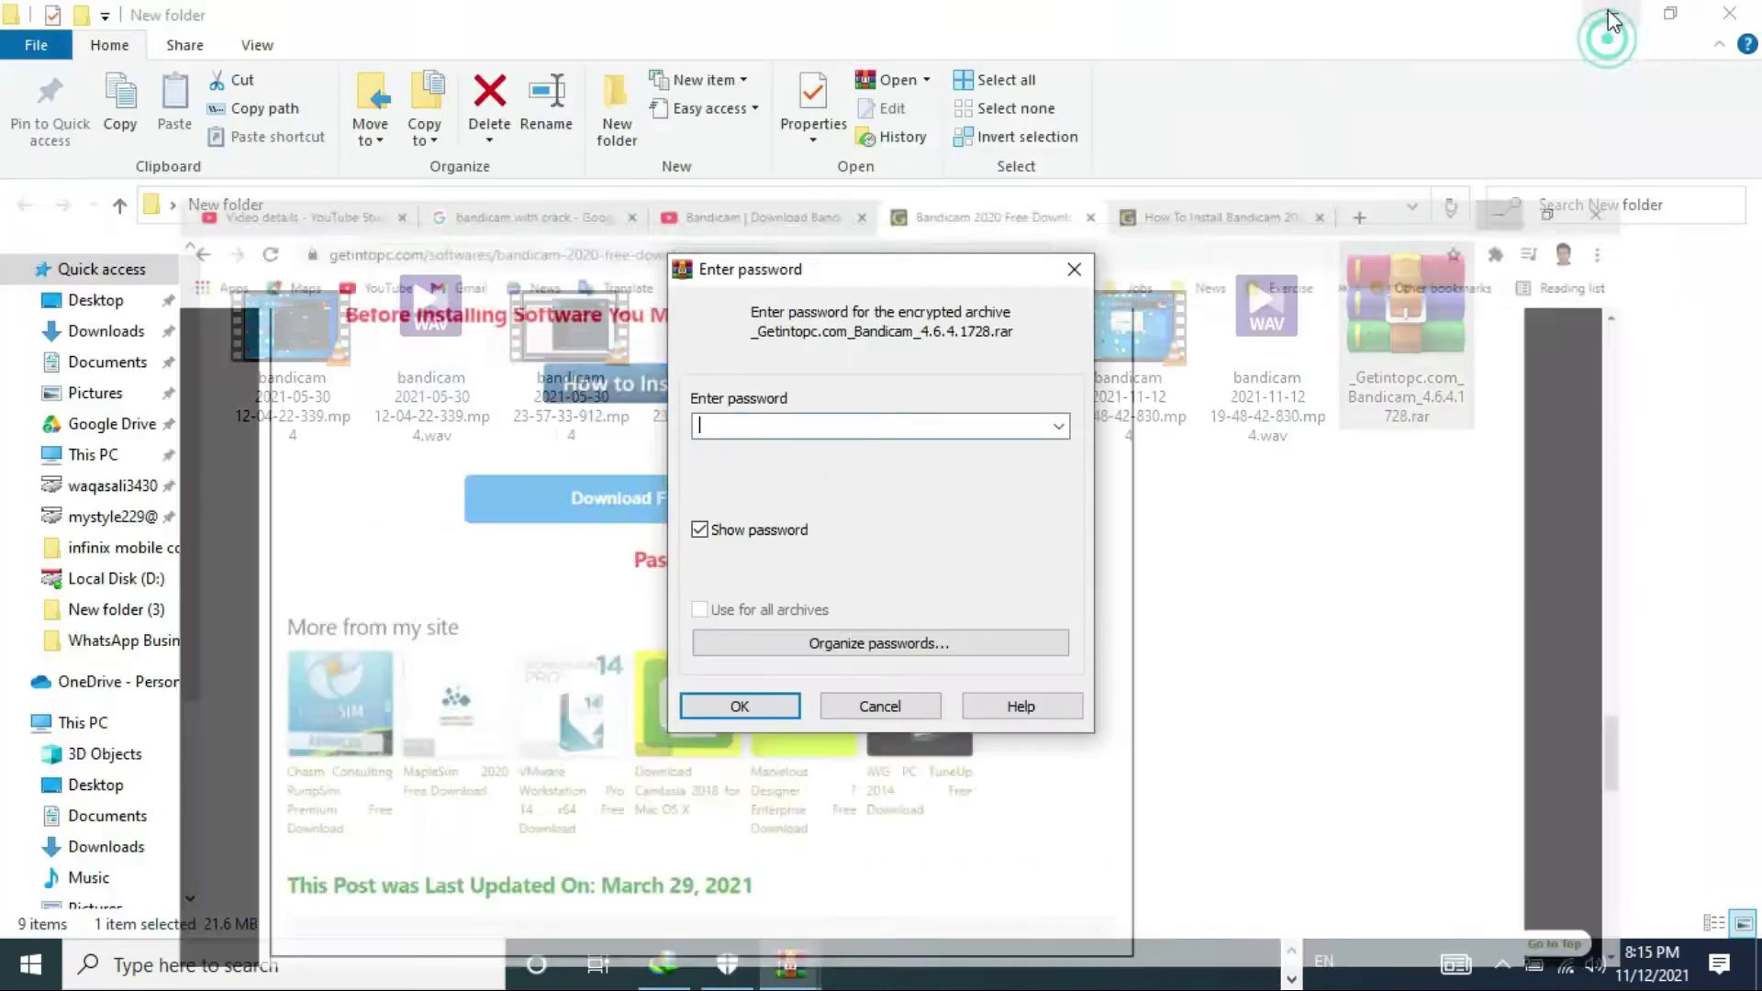
key("Return")
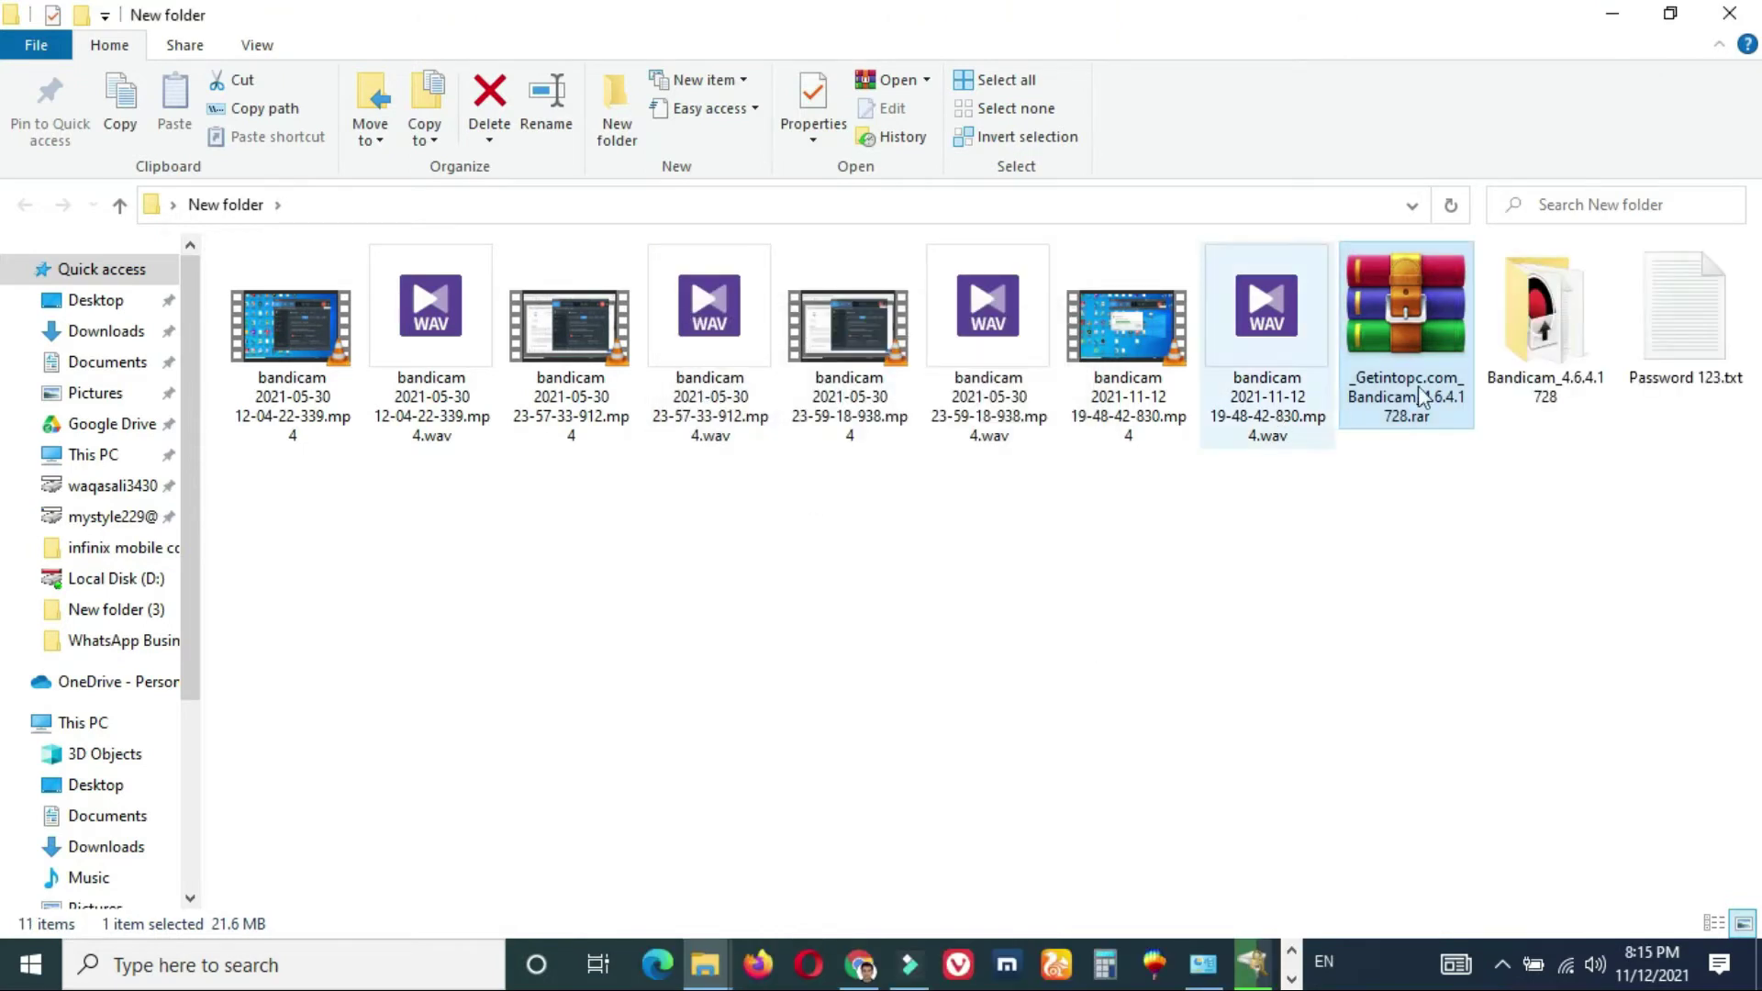
double_click(1684, 317)
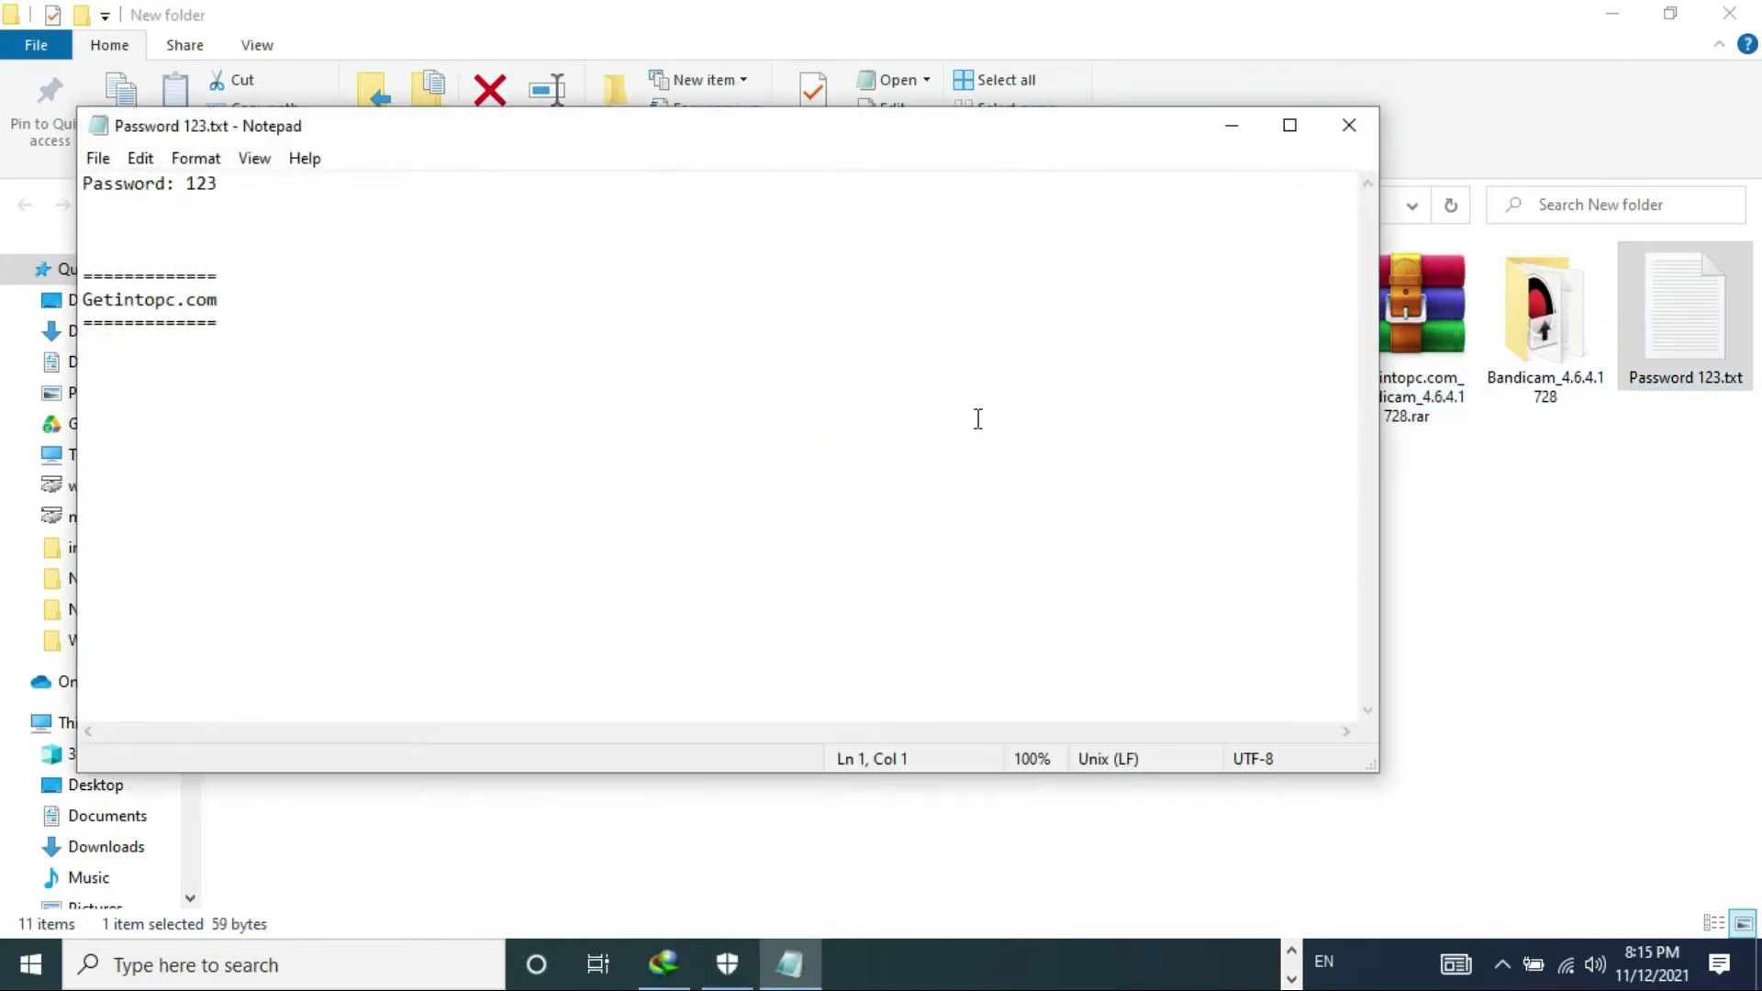
left_click(1353, 140)
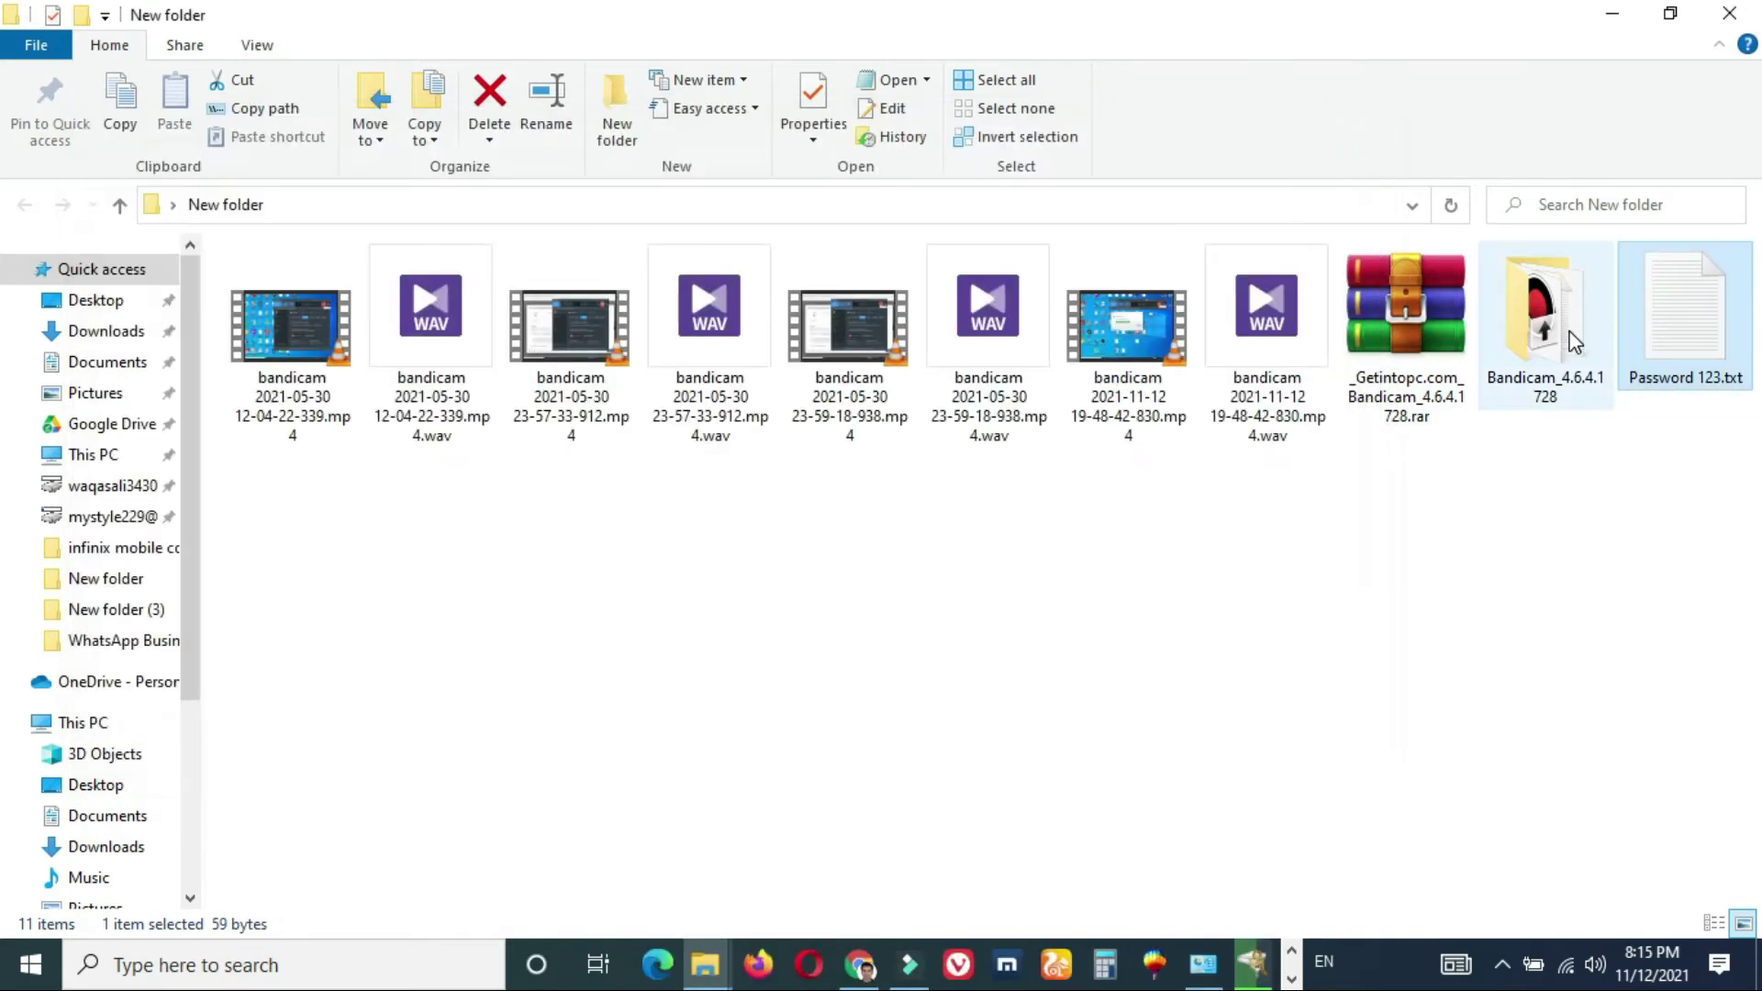
double_click(1556, 331)
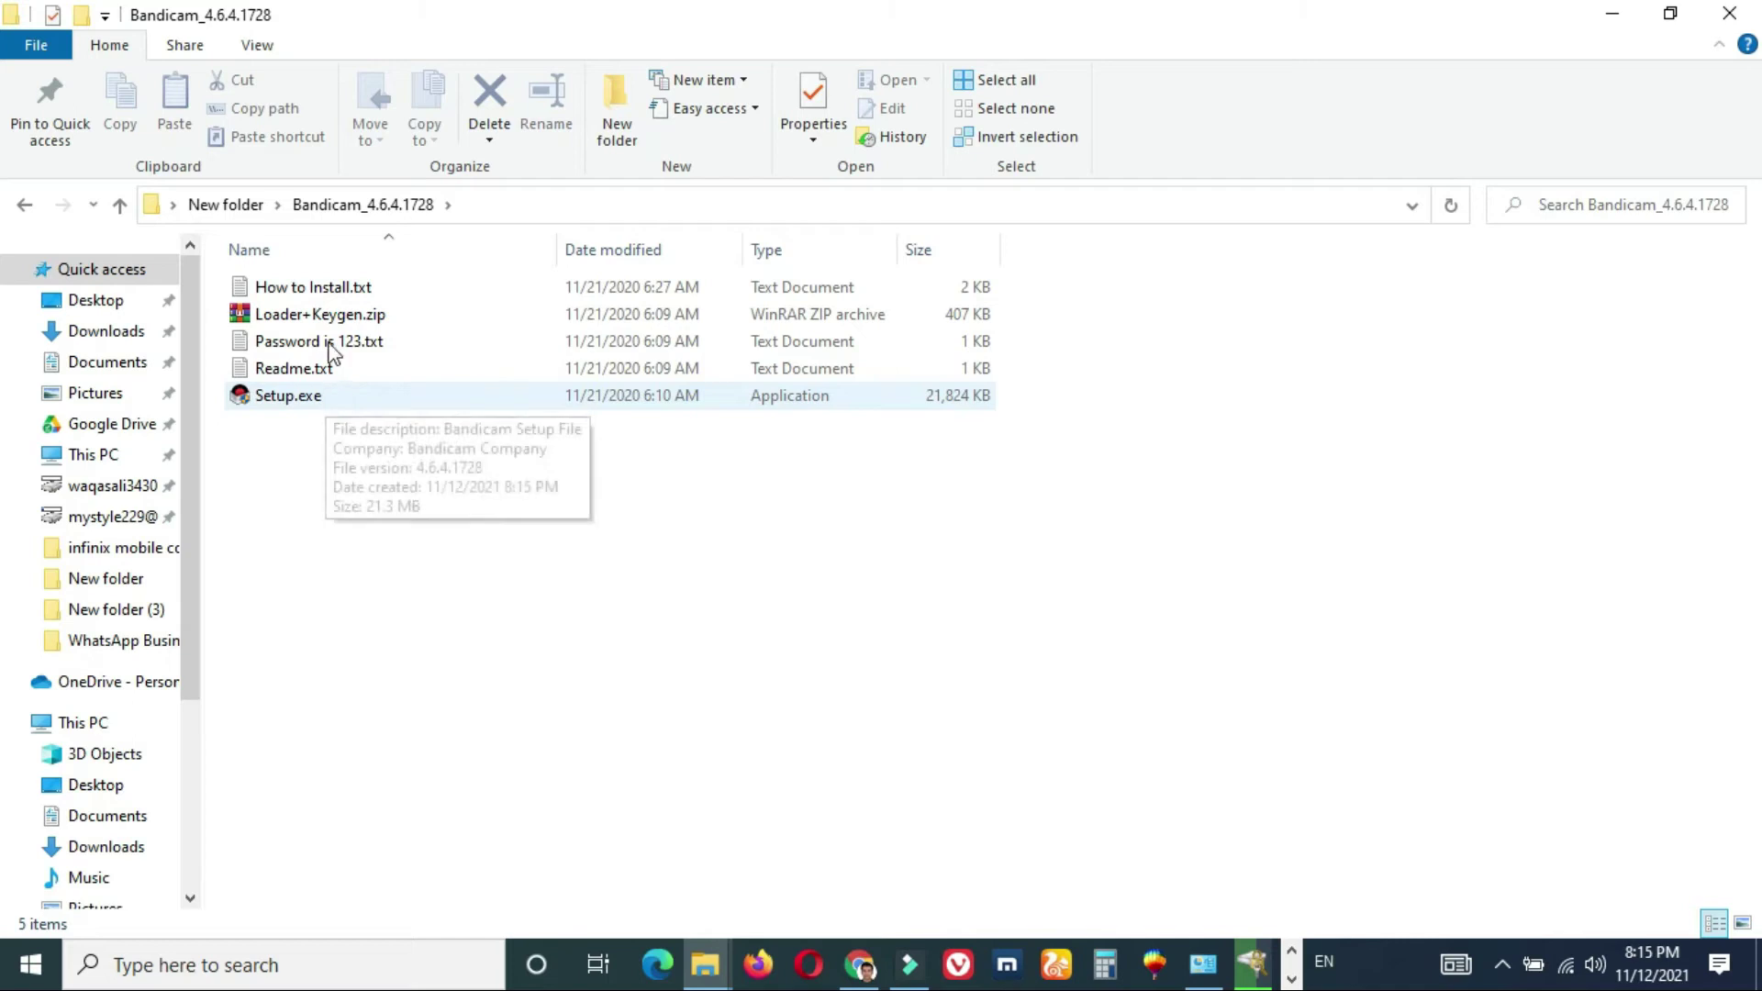
- Read How to Install.txt, noting the disable-antivirus step, then minimize Notepad
double_click(318, 290)
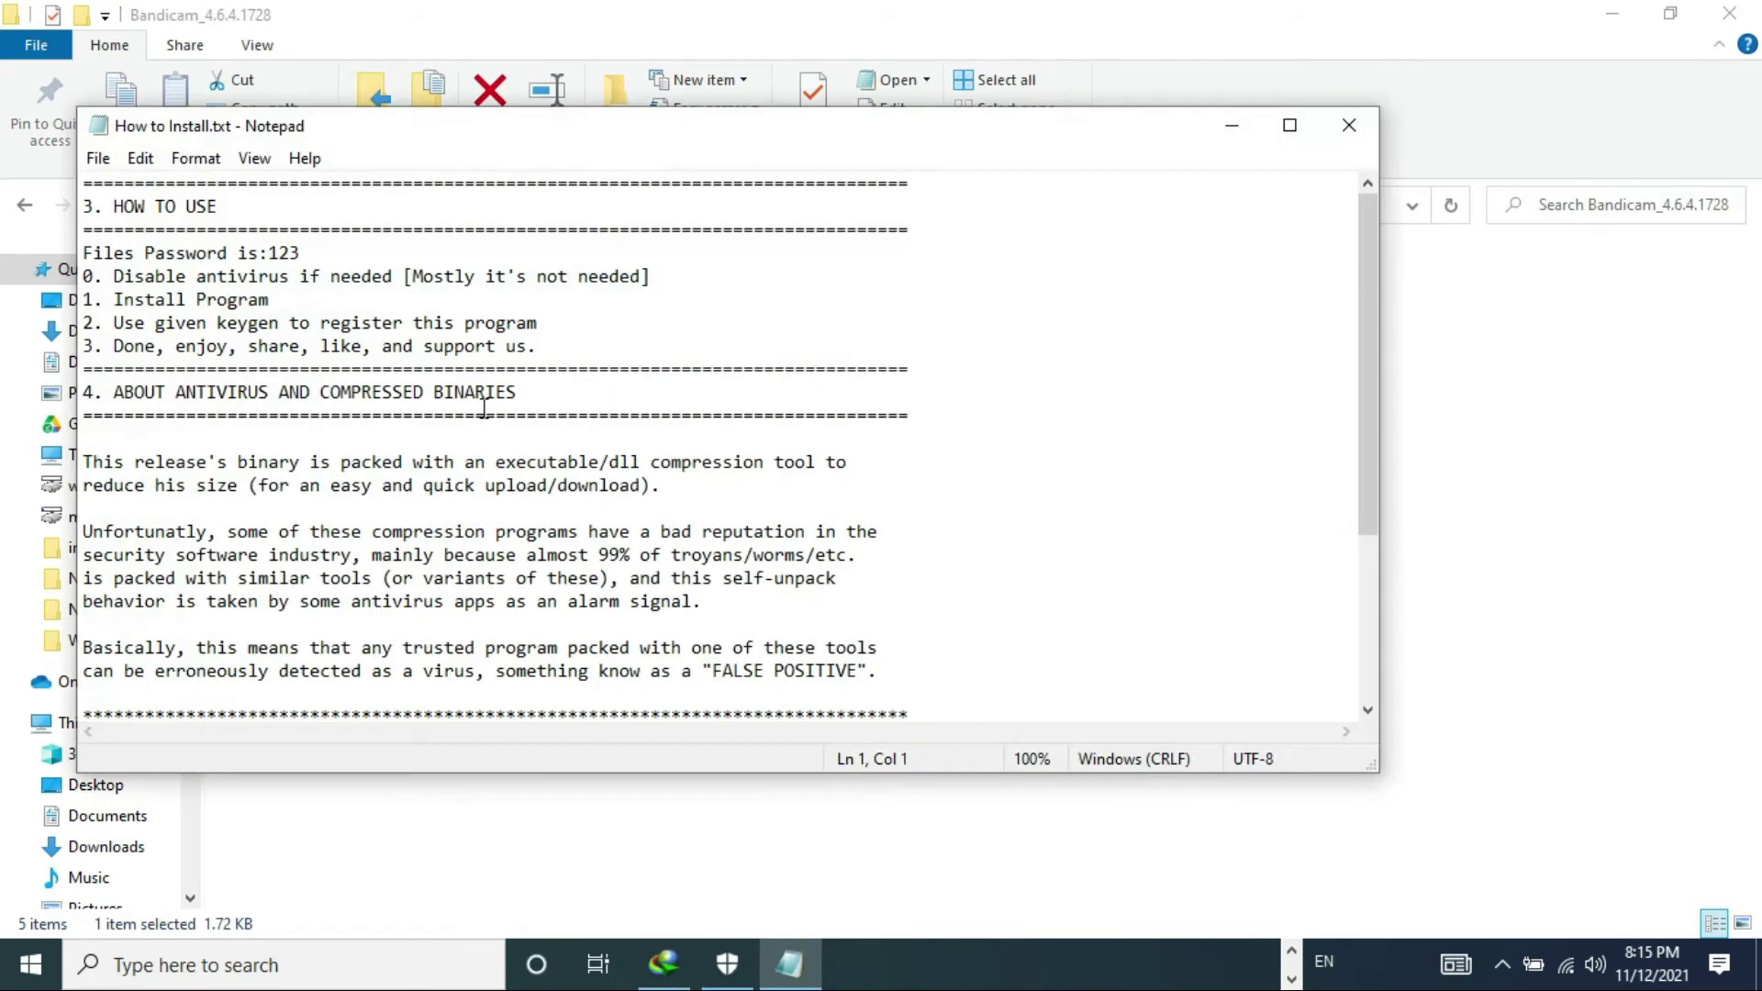
left_click(317, 278)
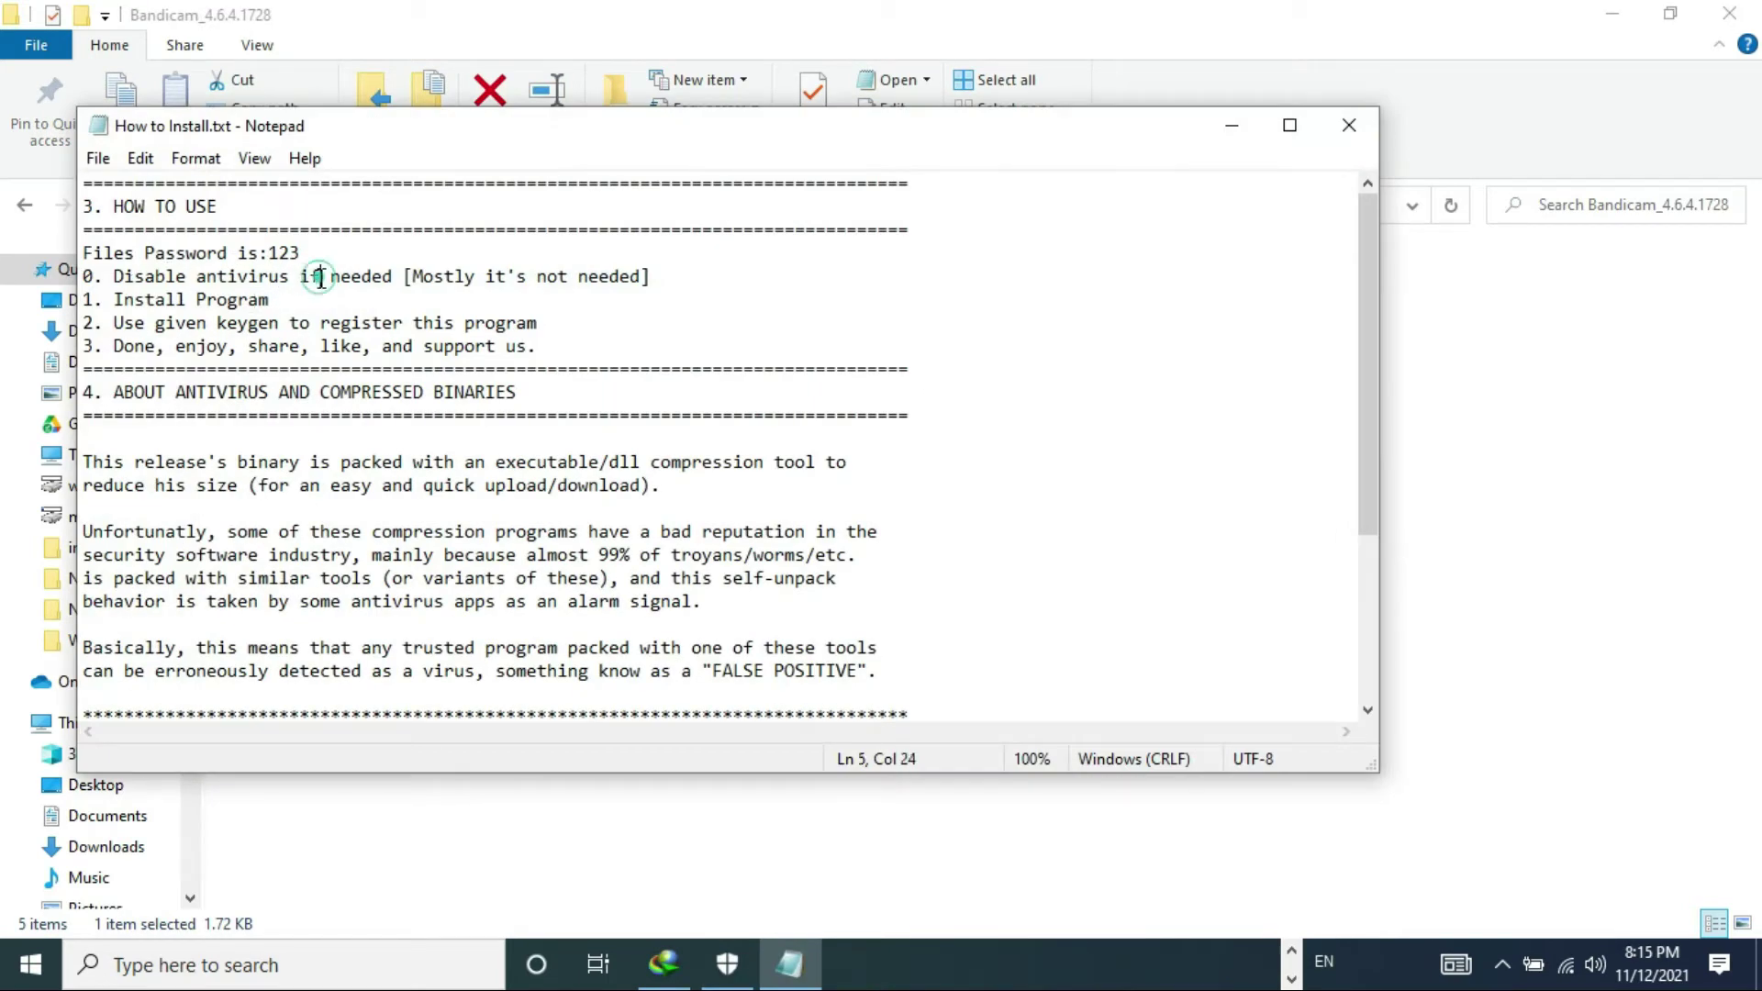
double_click(224, 302)
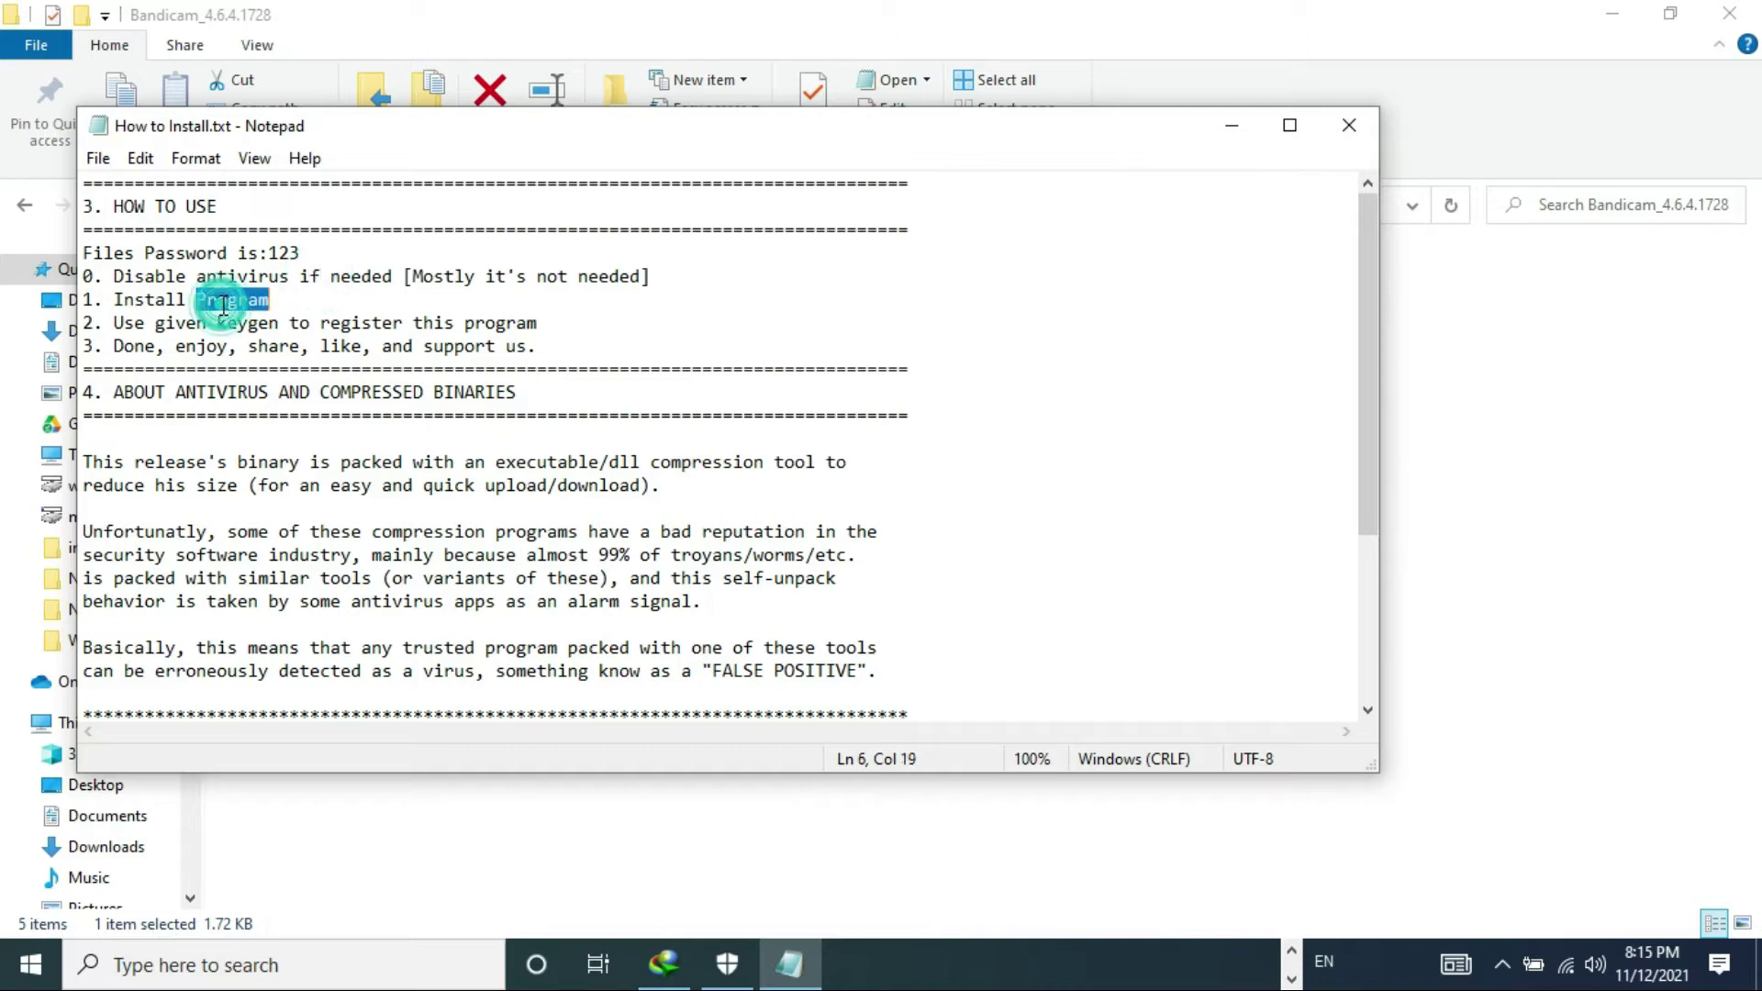
left_click(278, 323)
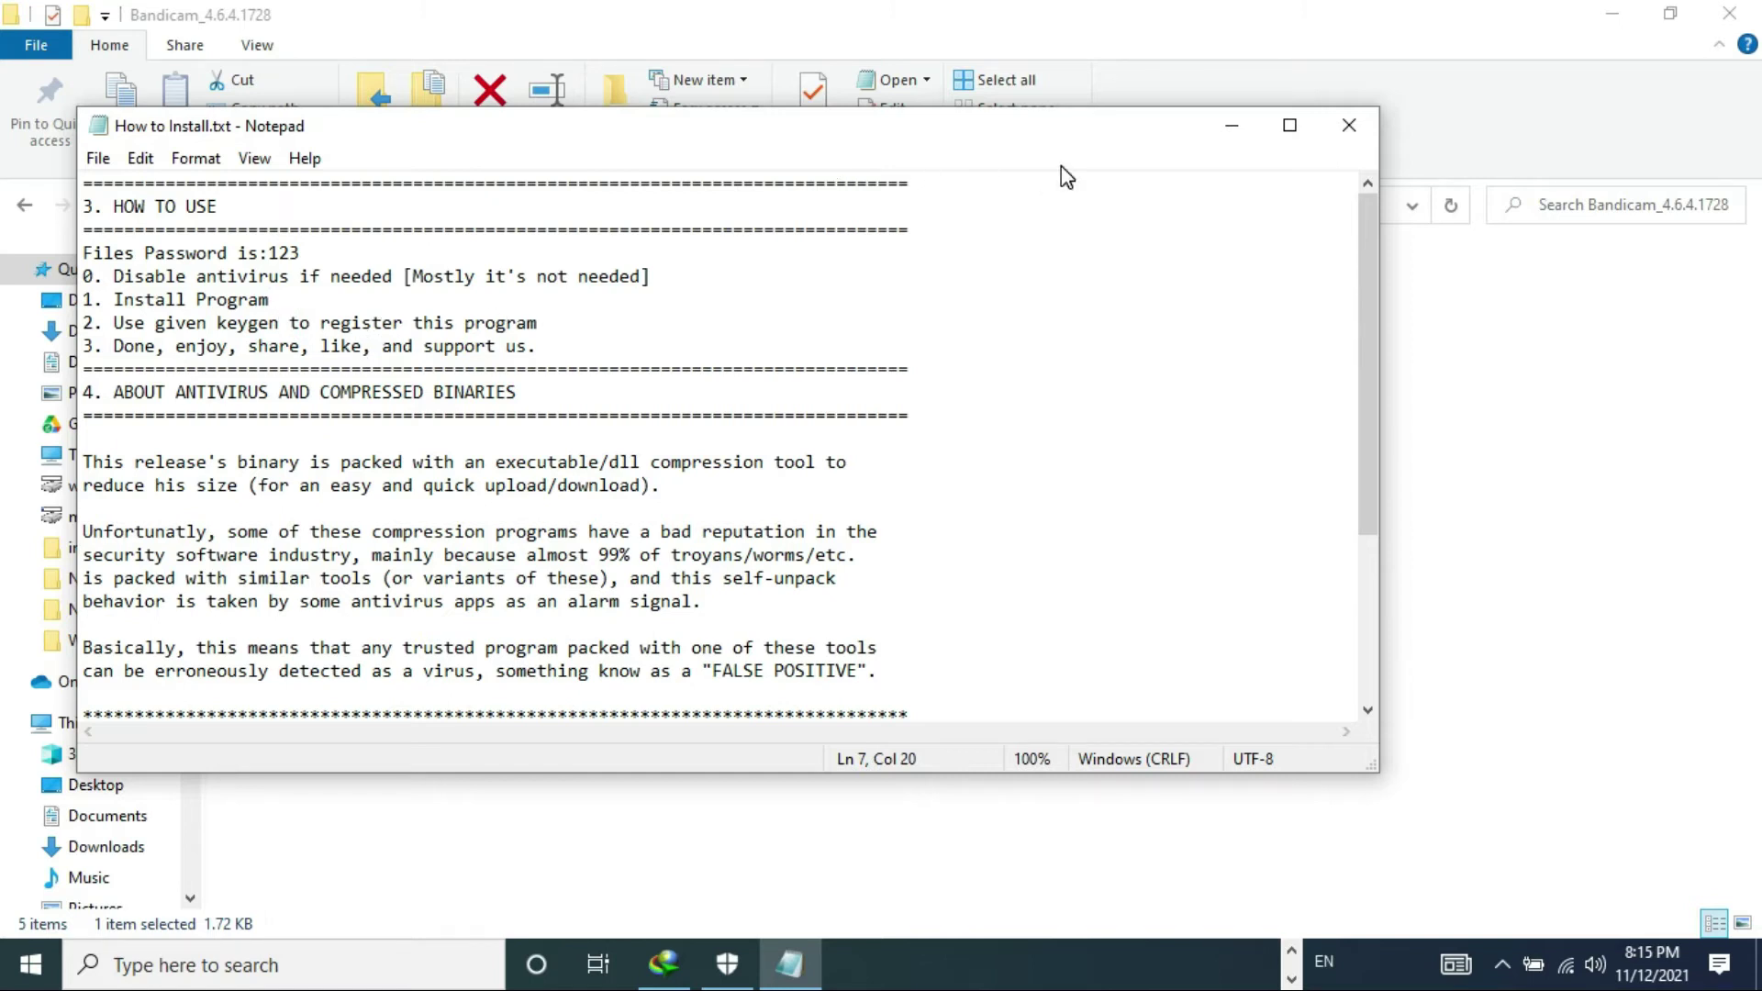
left_click(1232, 125)
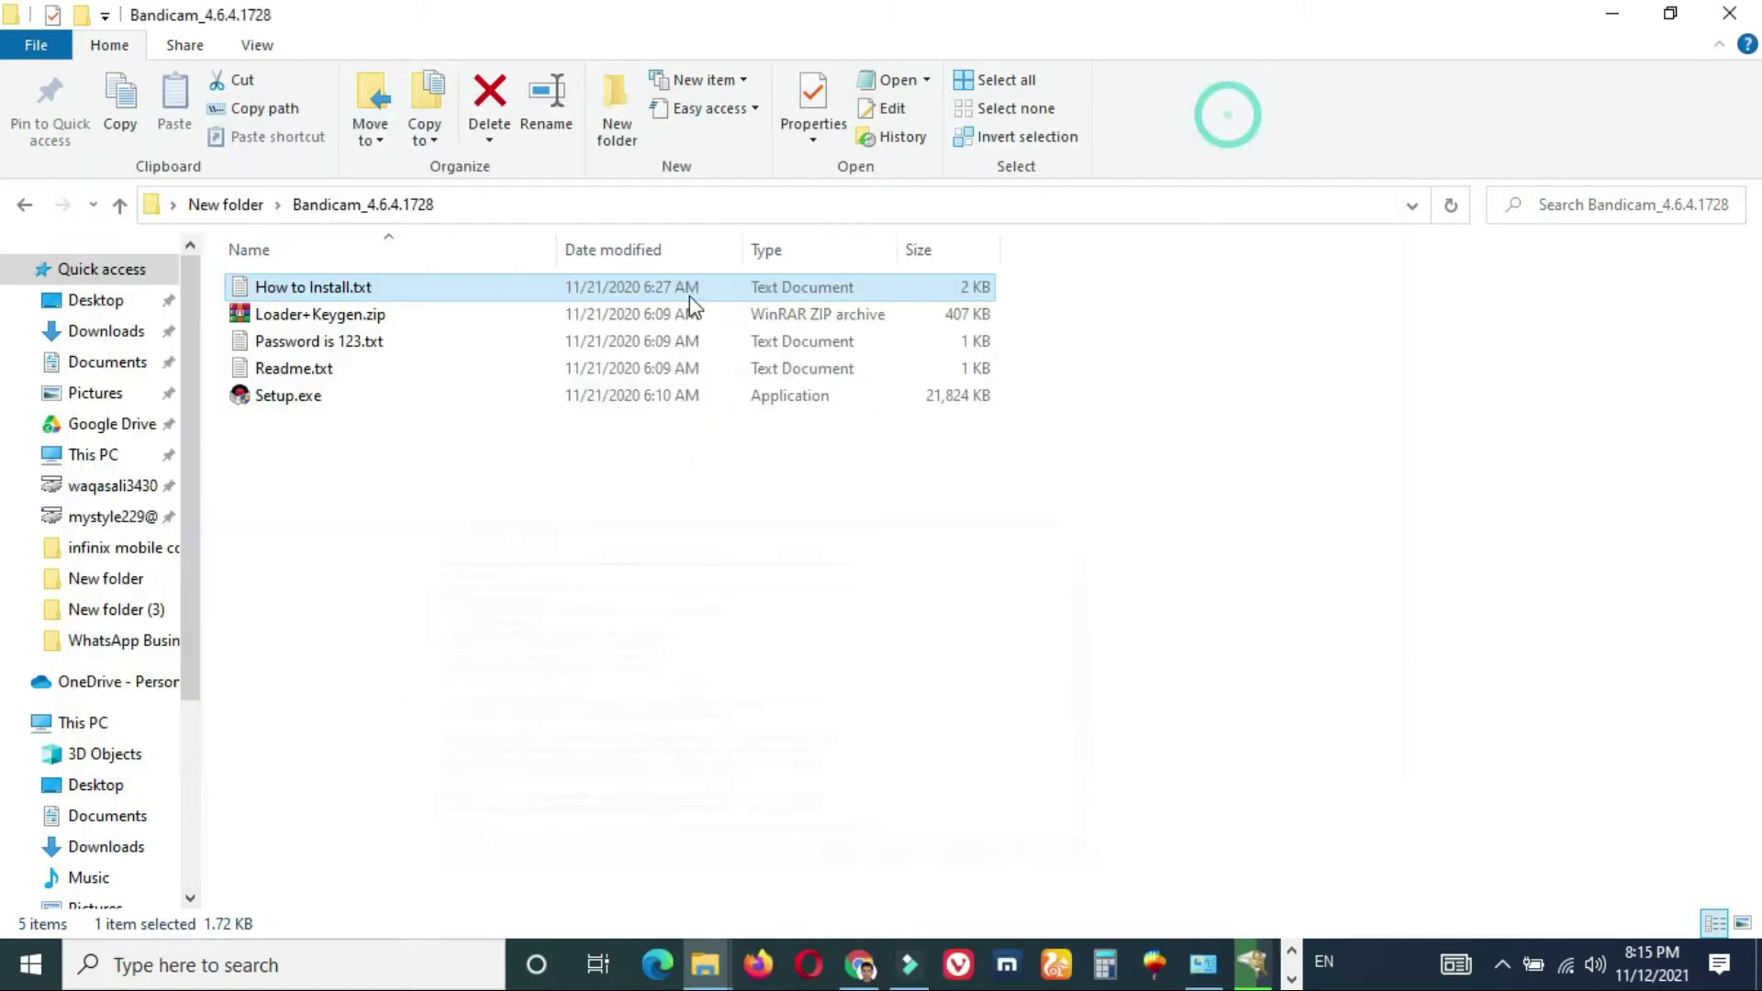
- Install Bandicam from Setup.exe in English with defaults, unchecking Run Bandicam before Finish
double_click(329, 397)
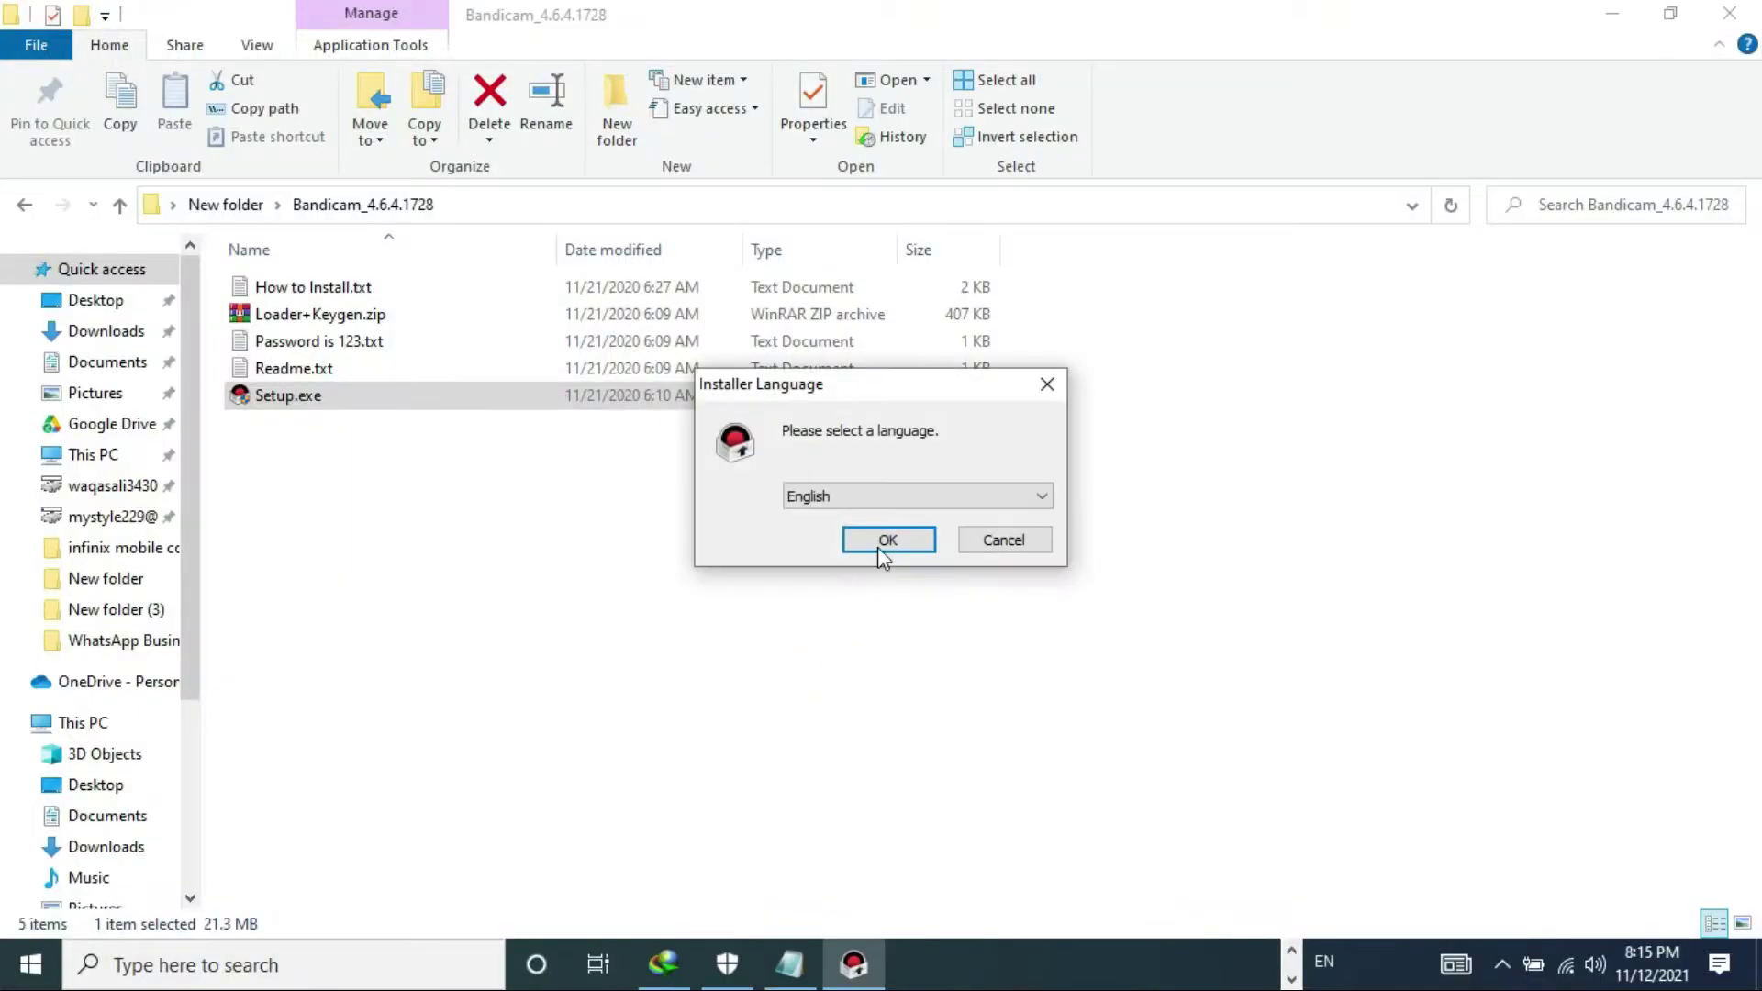
left_click(895, 542)
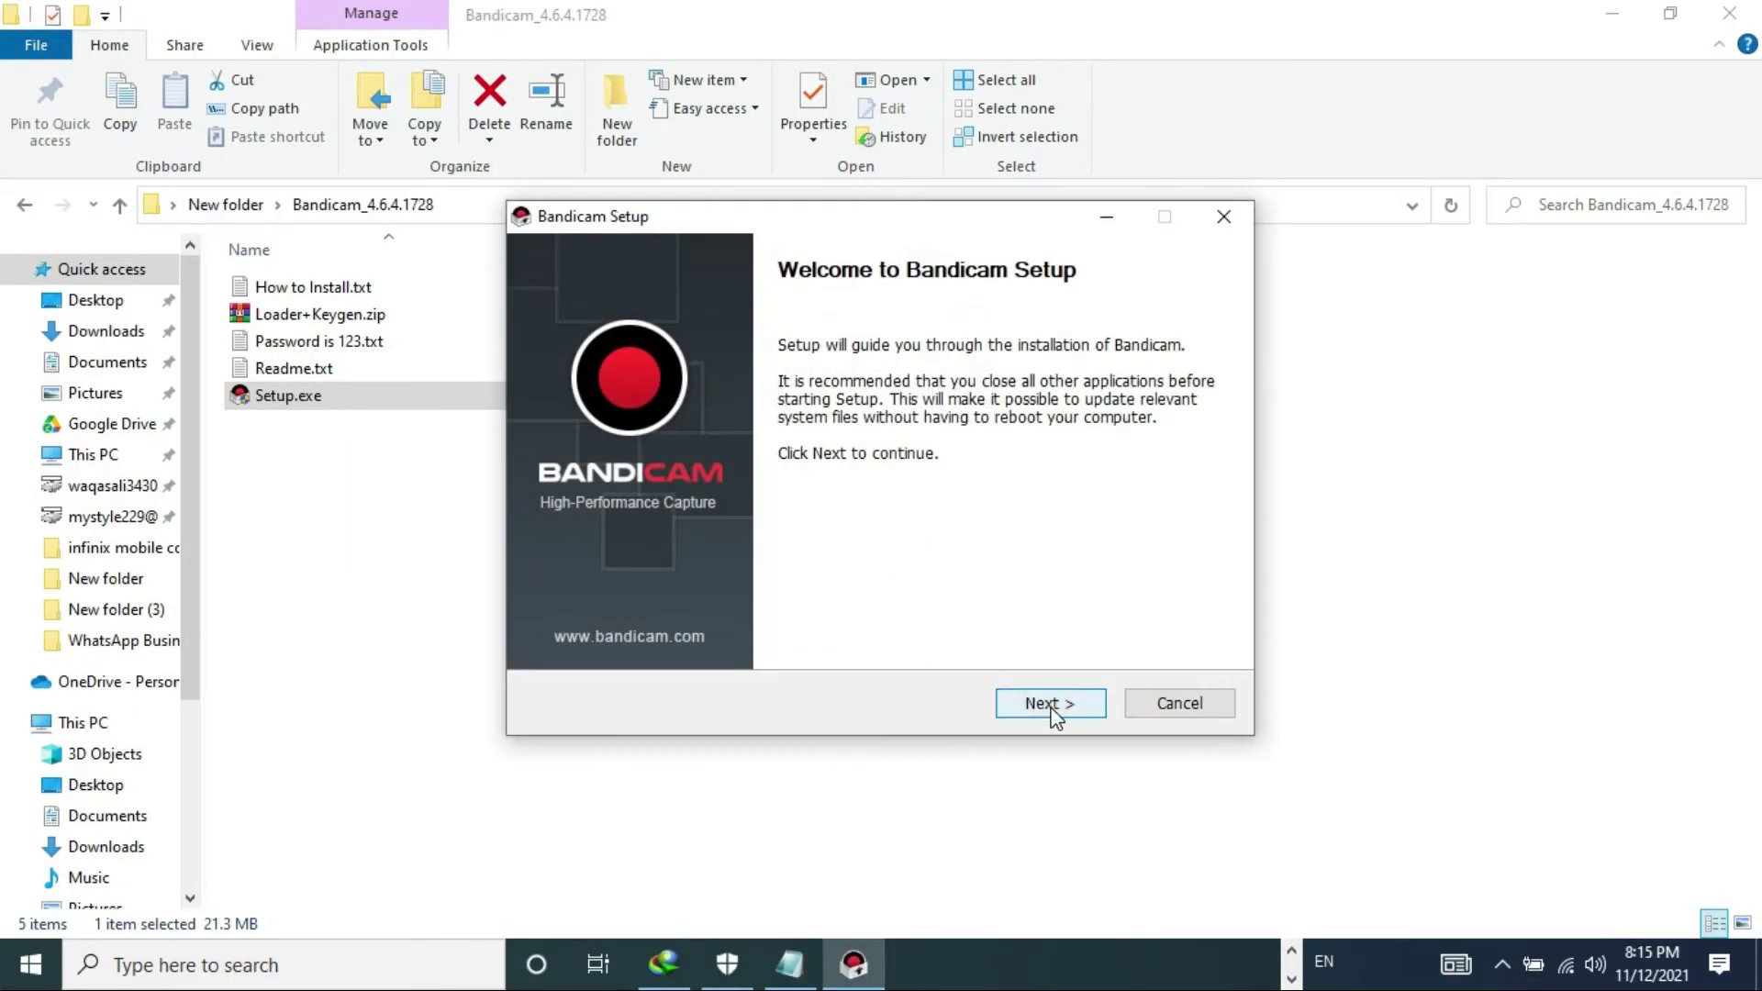
left_click(1051, 705)
left_click(1051, 705)
left_click(1051, 705)
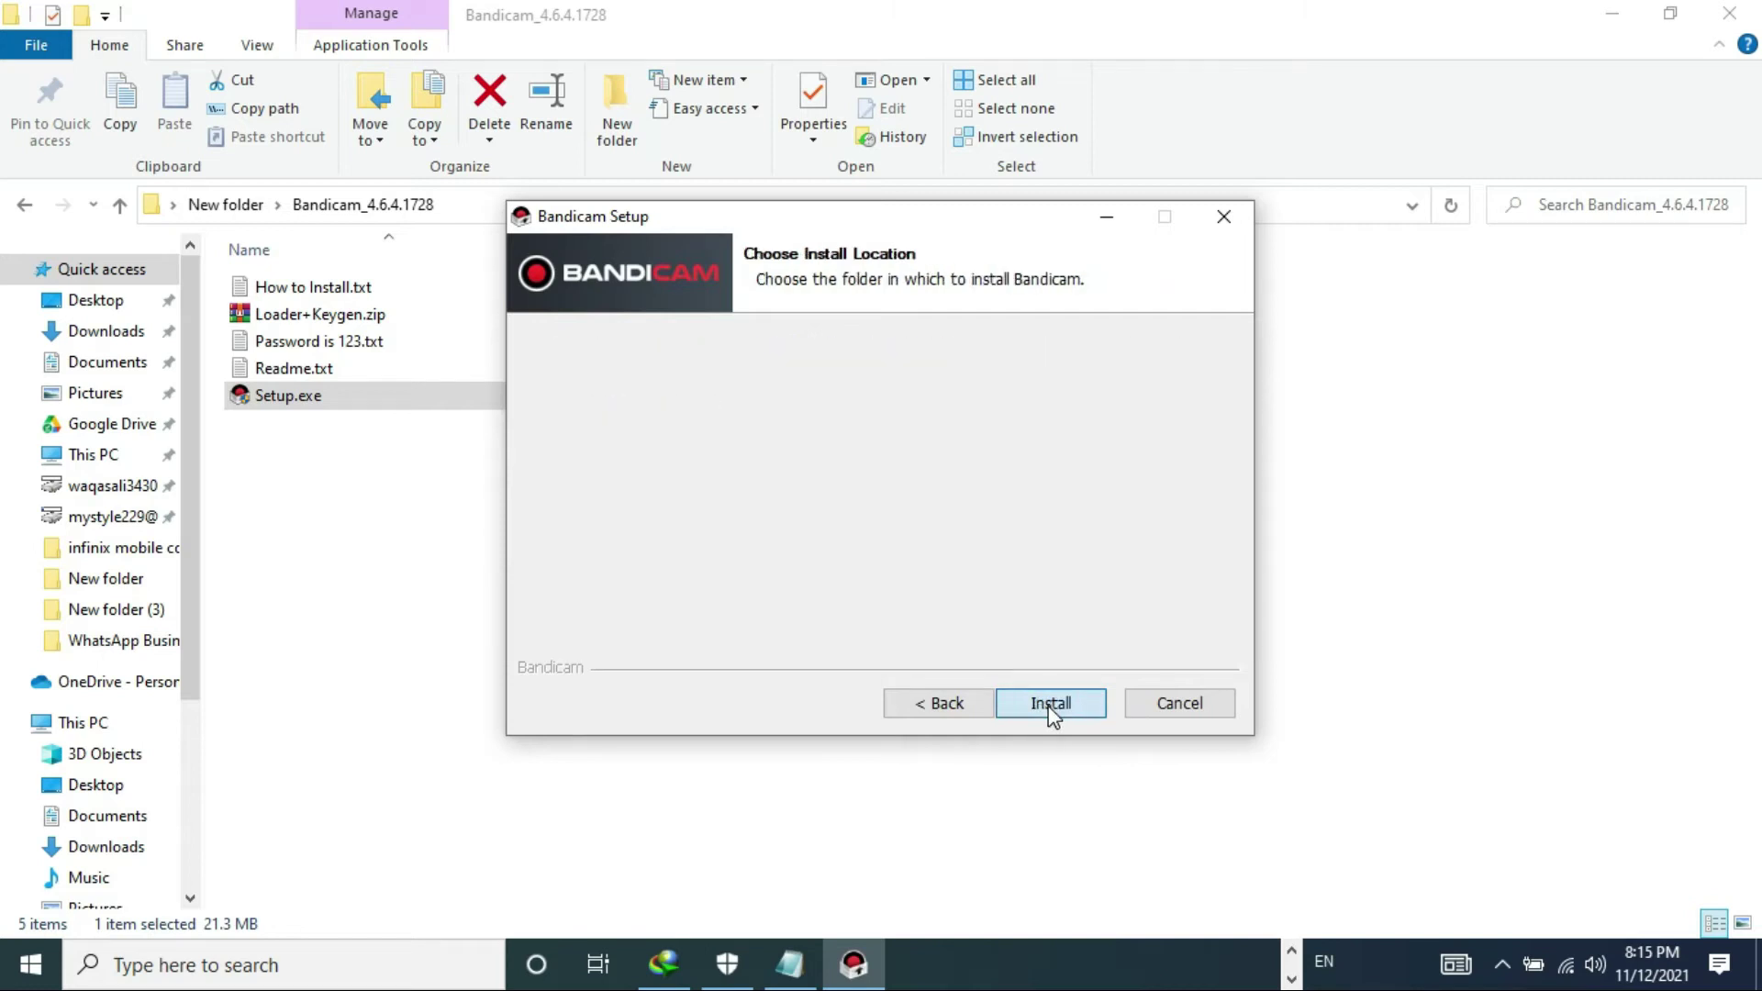
left_click(1051, 705)
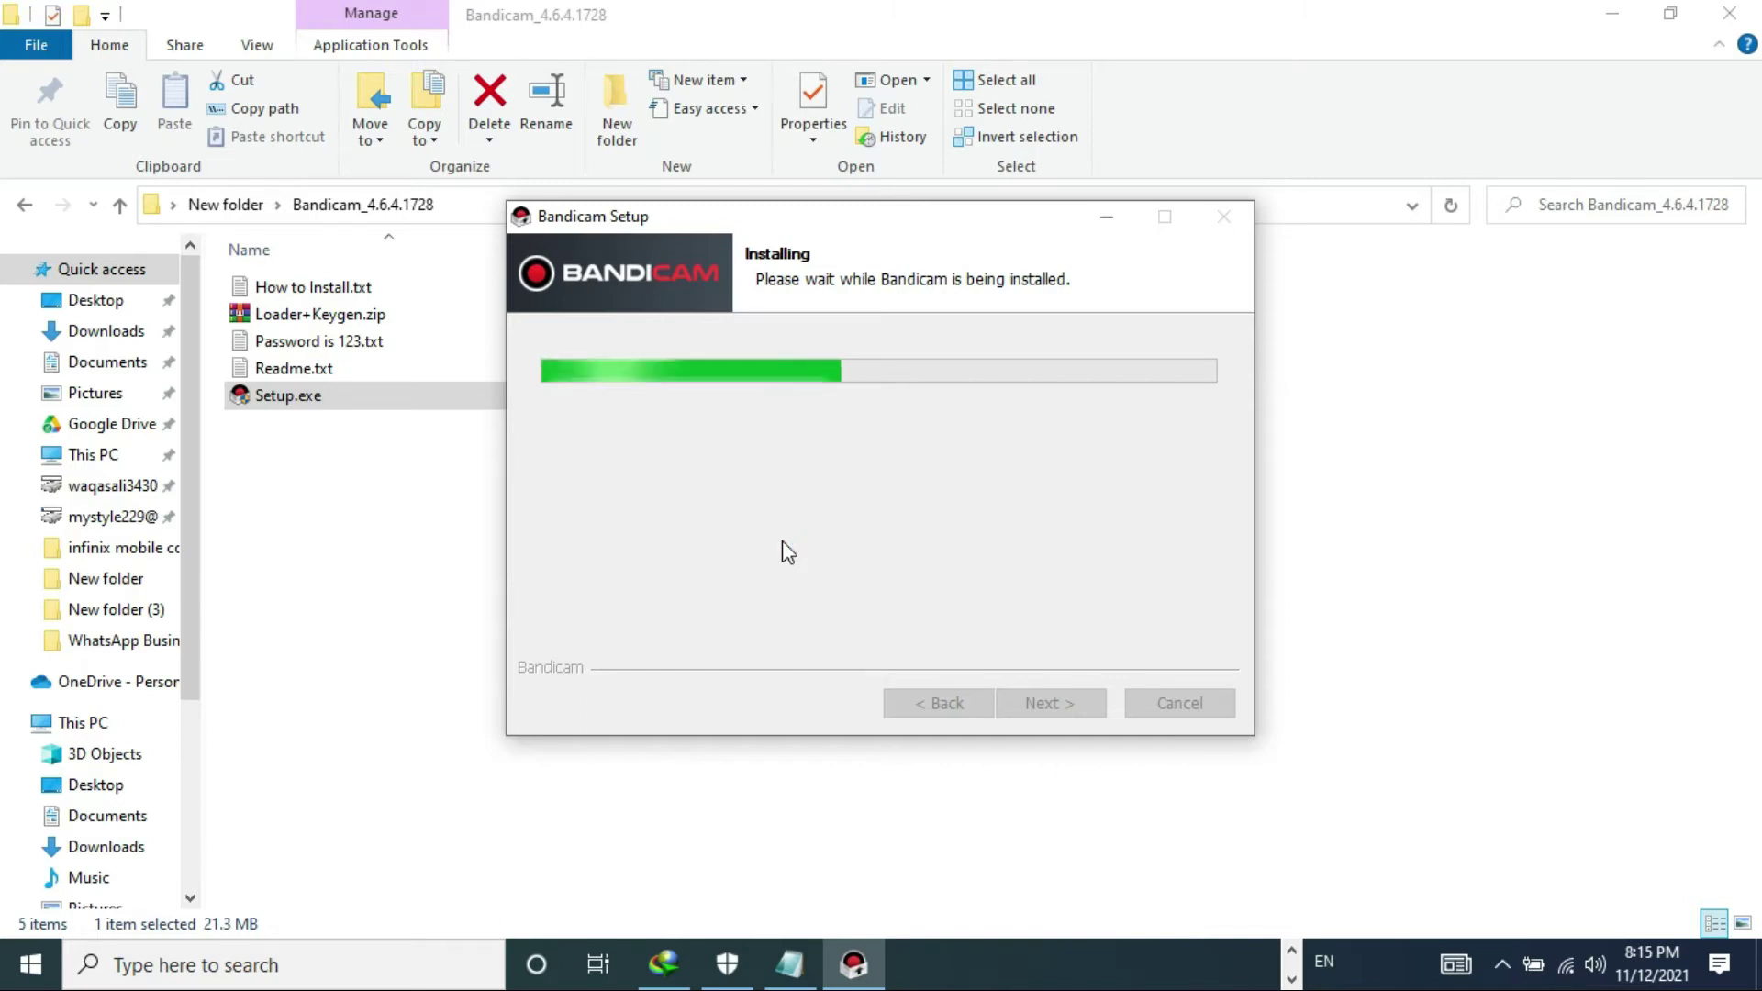
left_click(847, 452)
left_click(1038, 705)
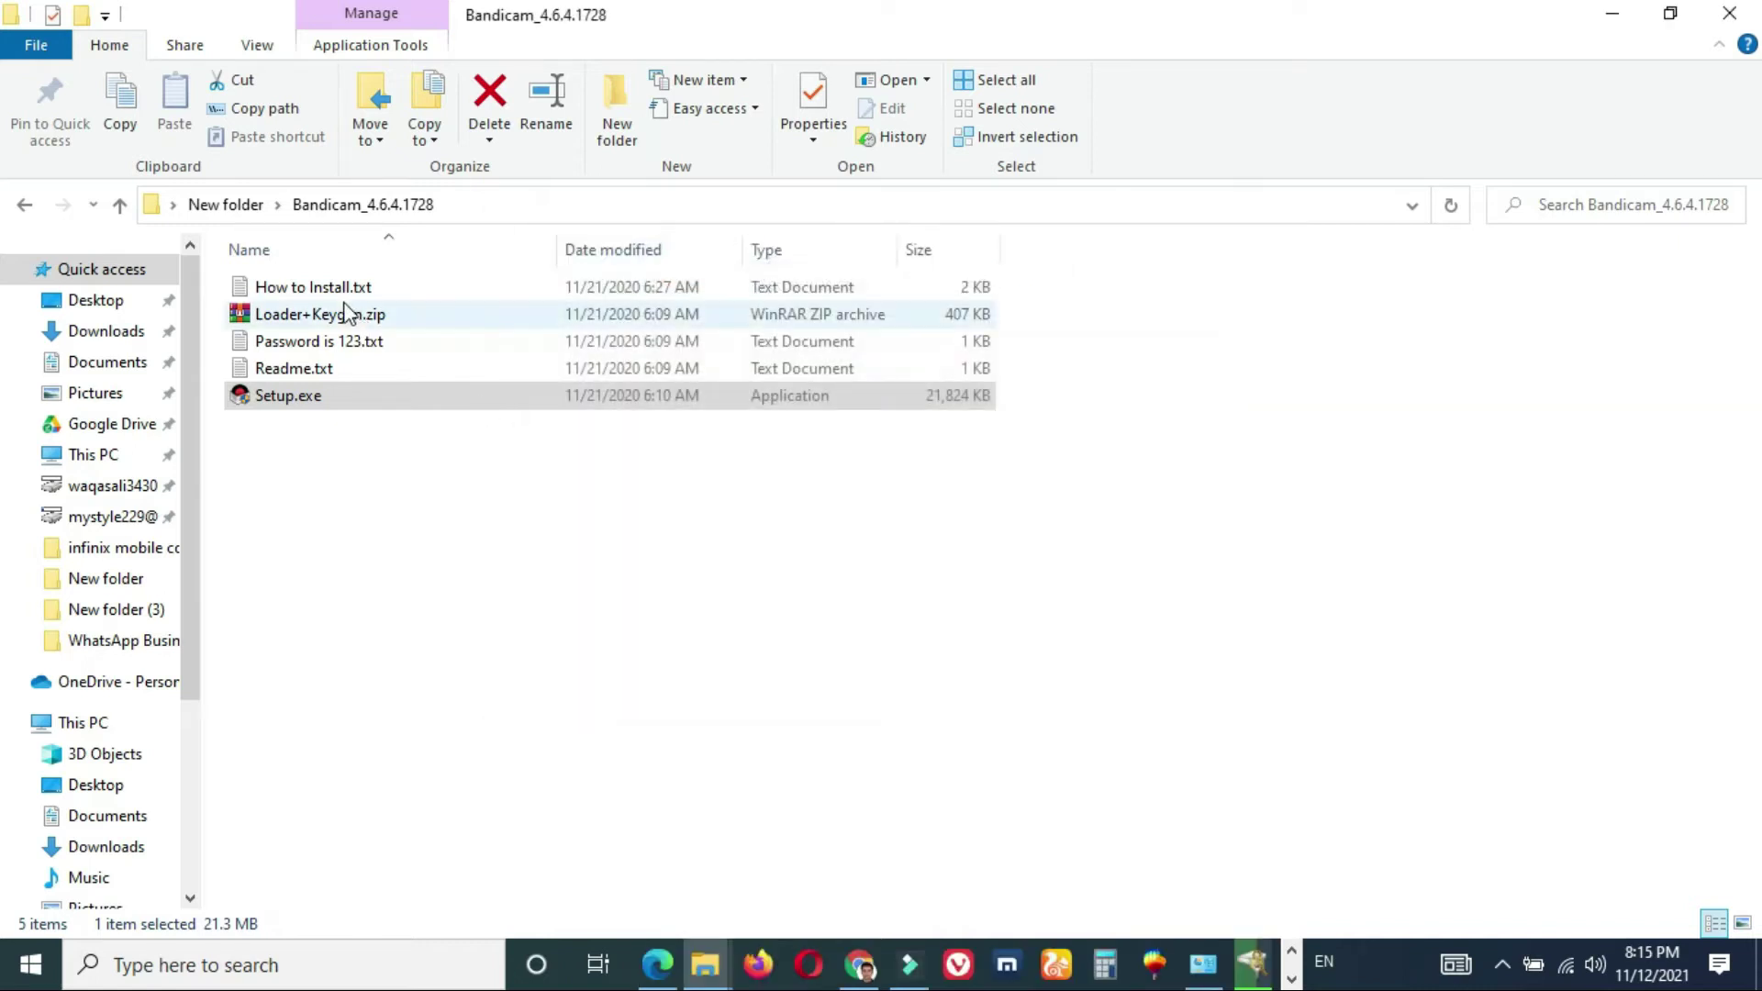
double_click(347, 314)
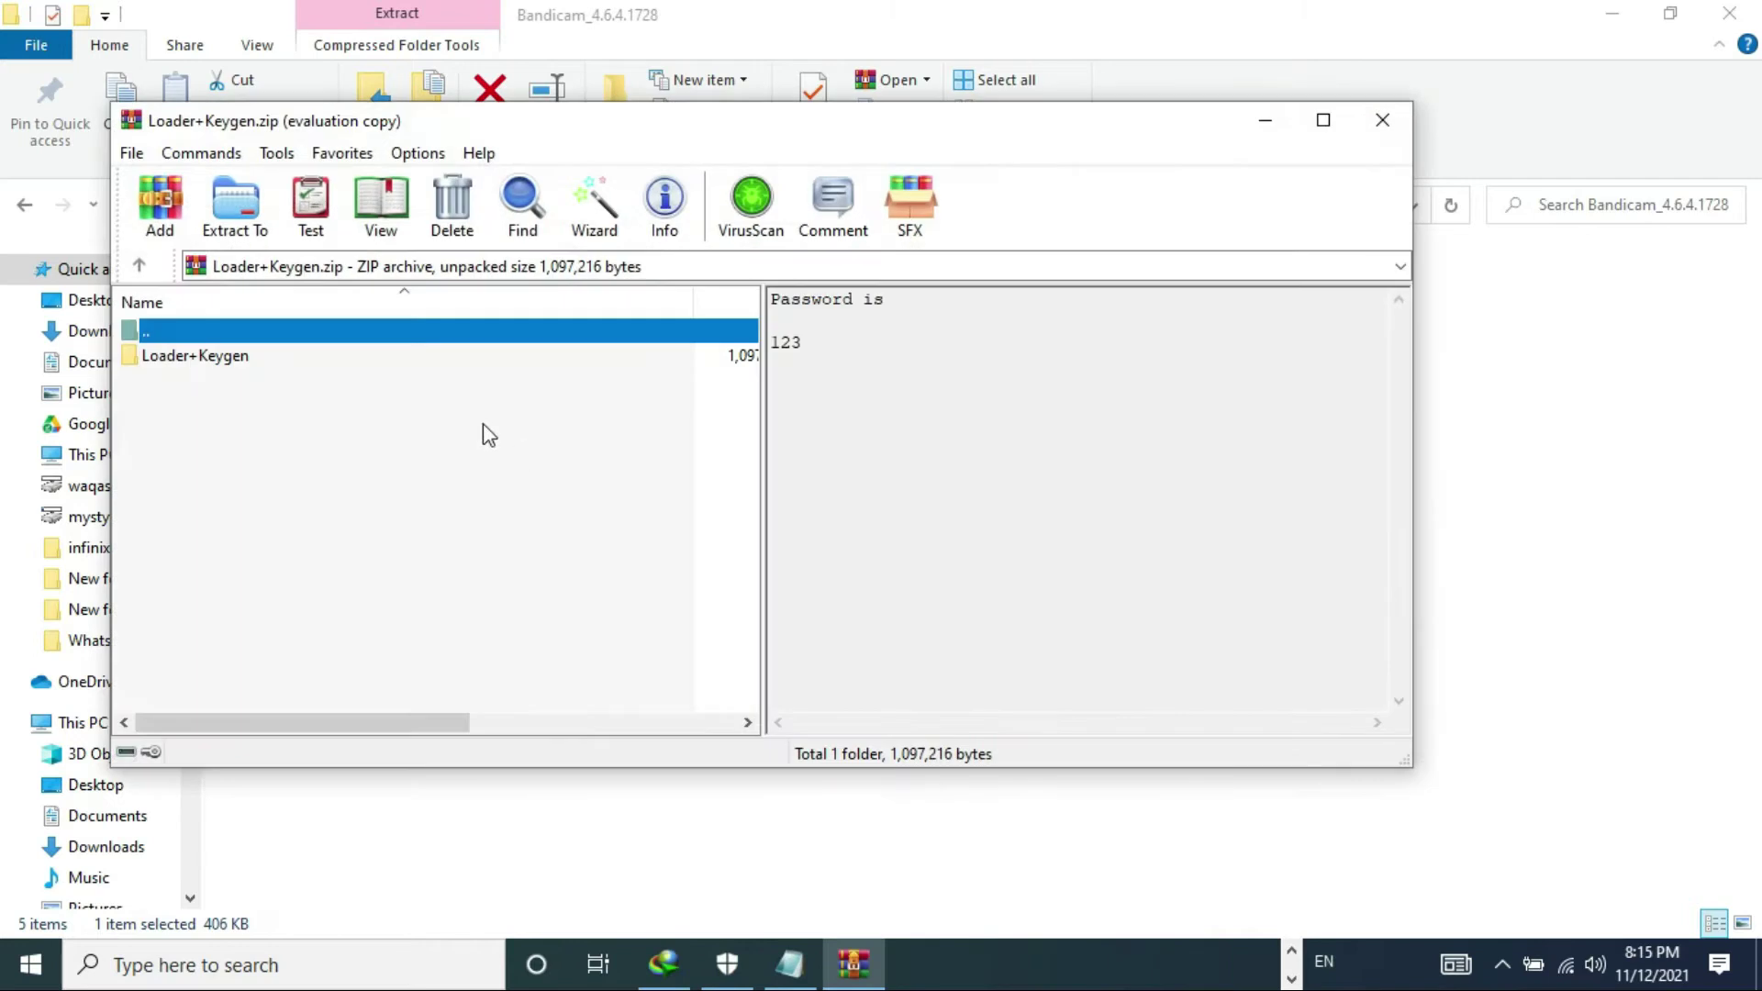
left_click(381, 361)
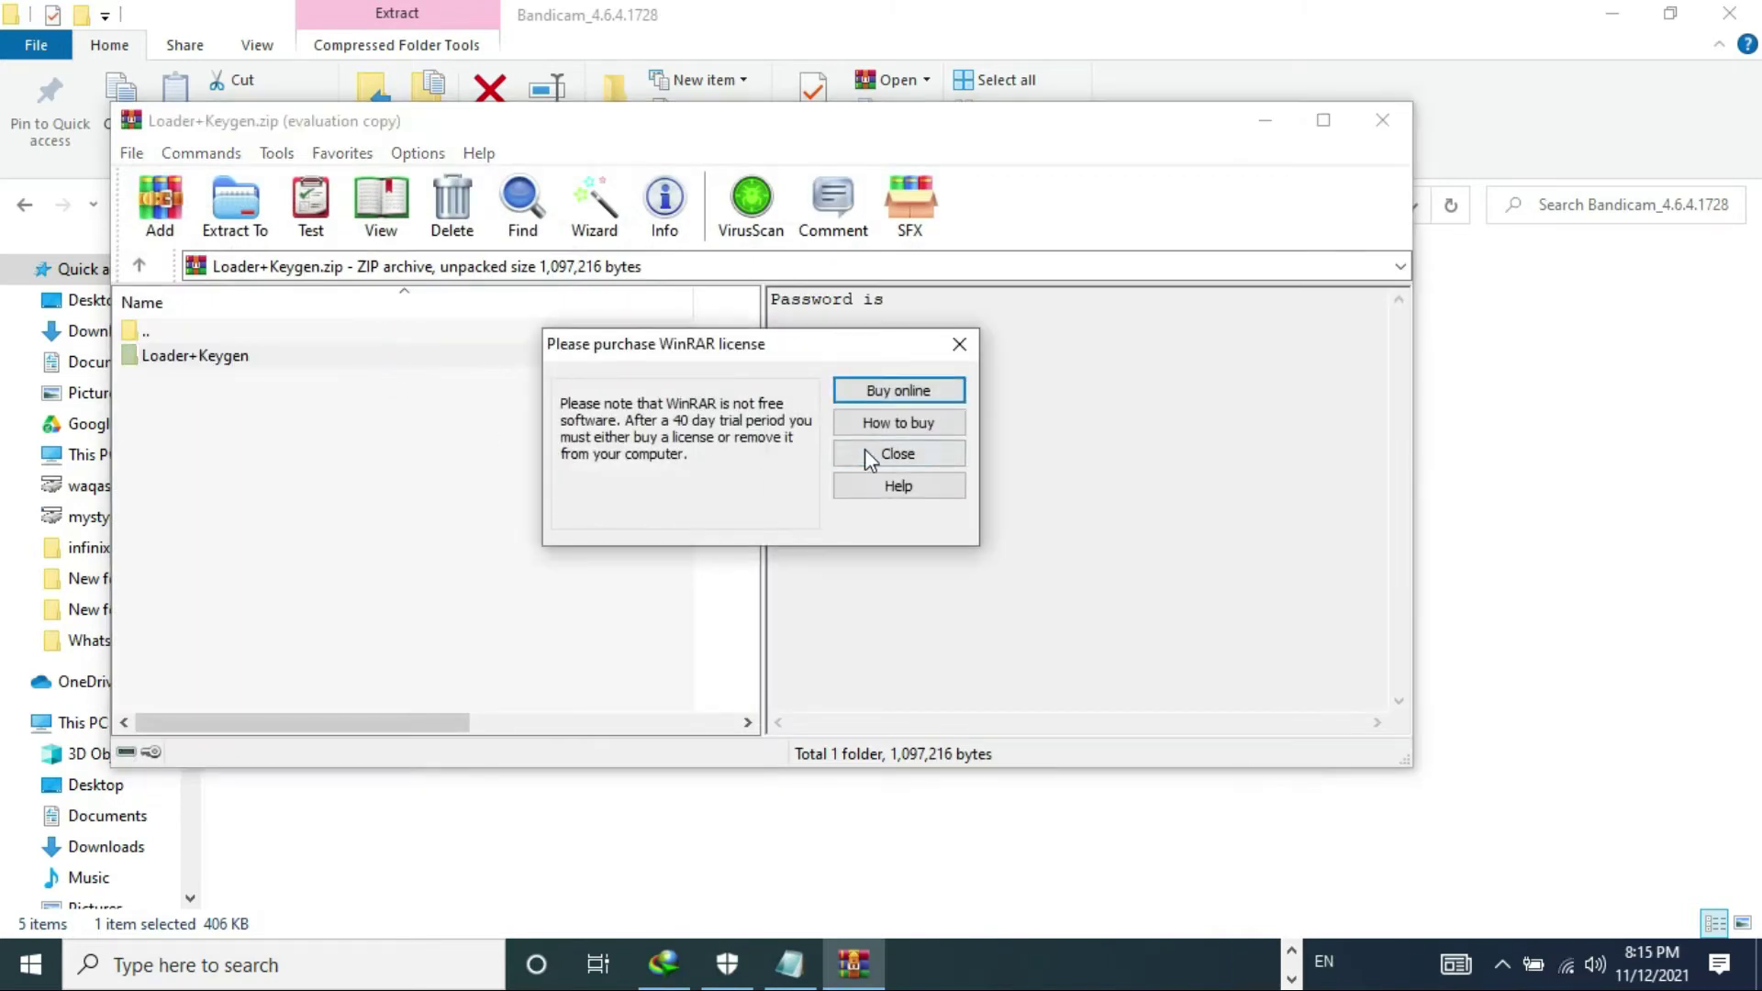
left_click(865, 452)
double_click(428, 355)
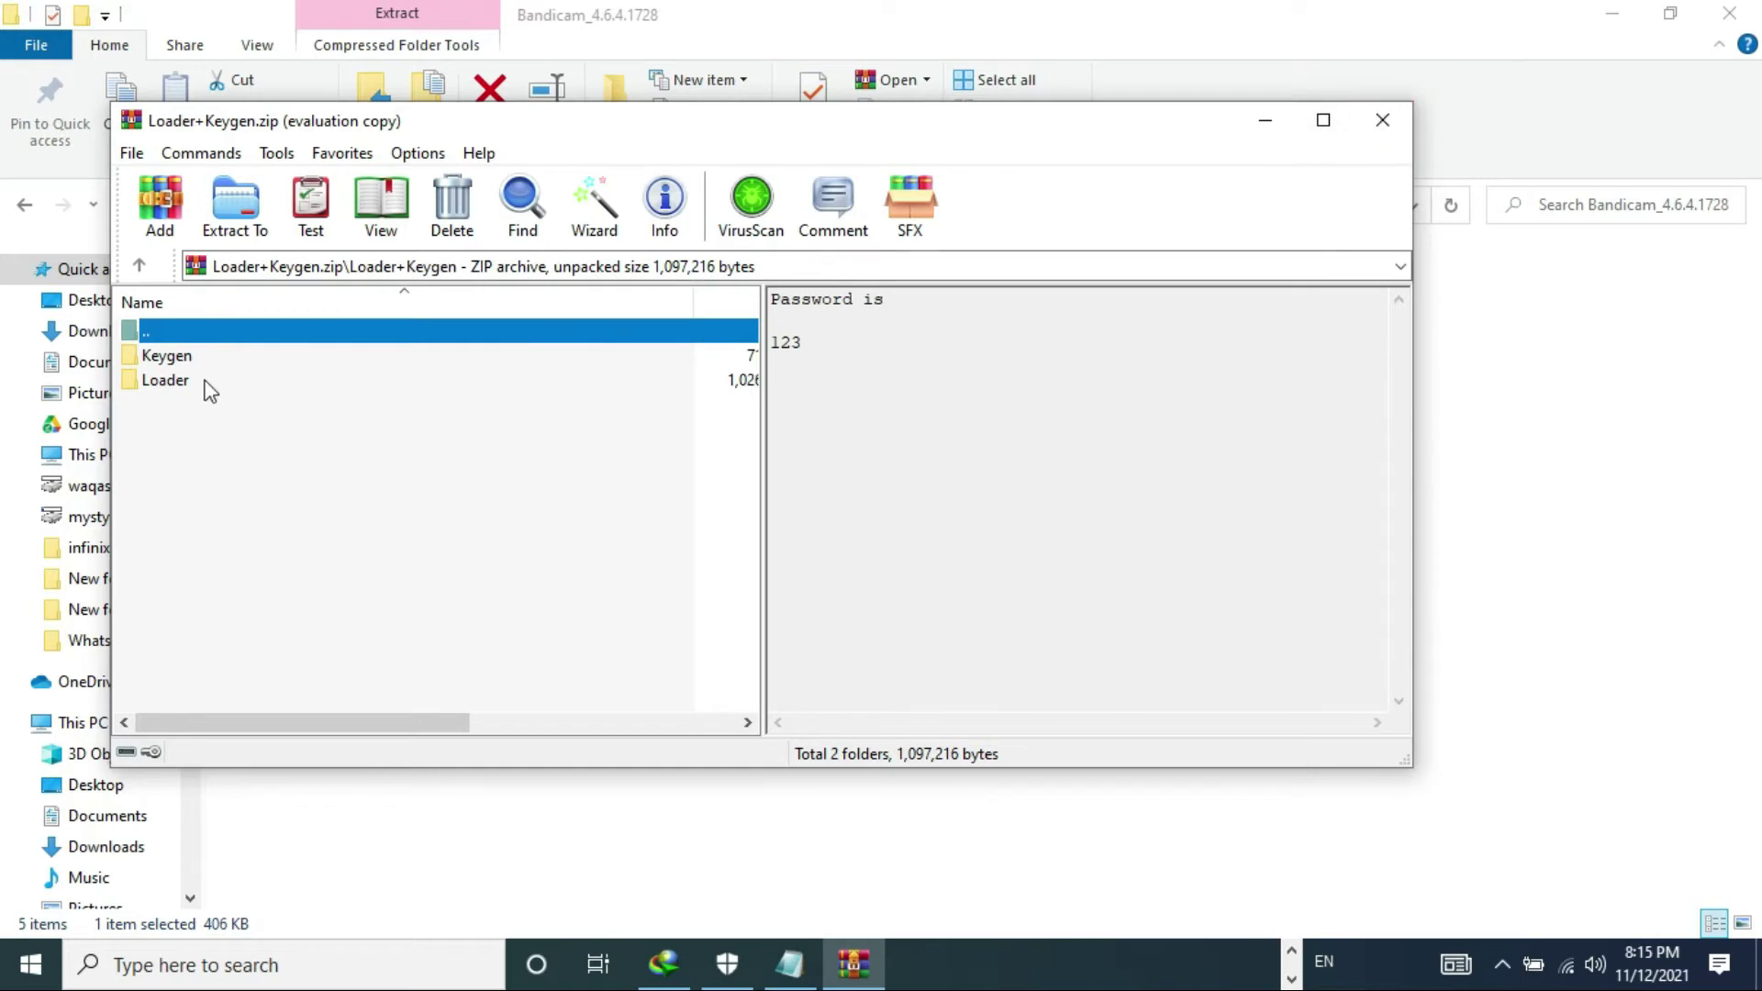
double_click(198, 358)
double_click(241, 358)
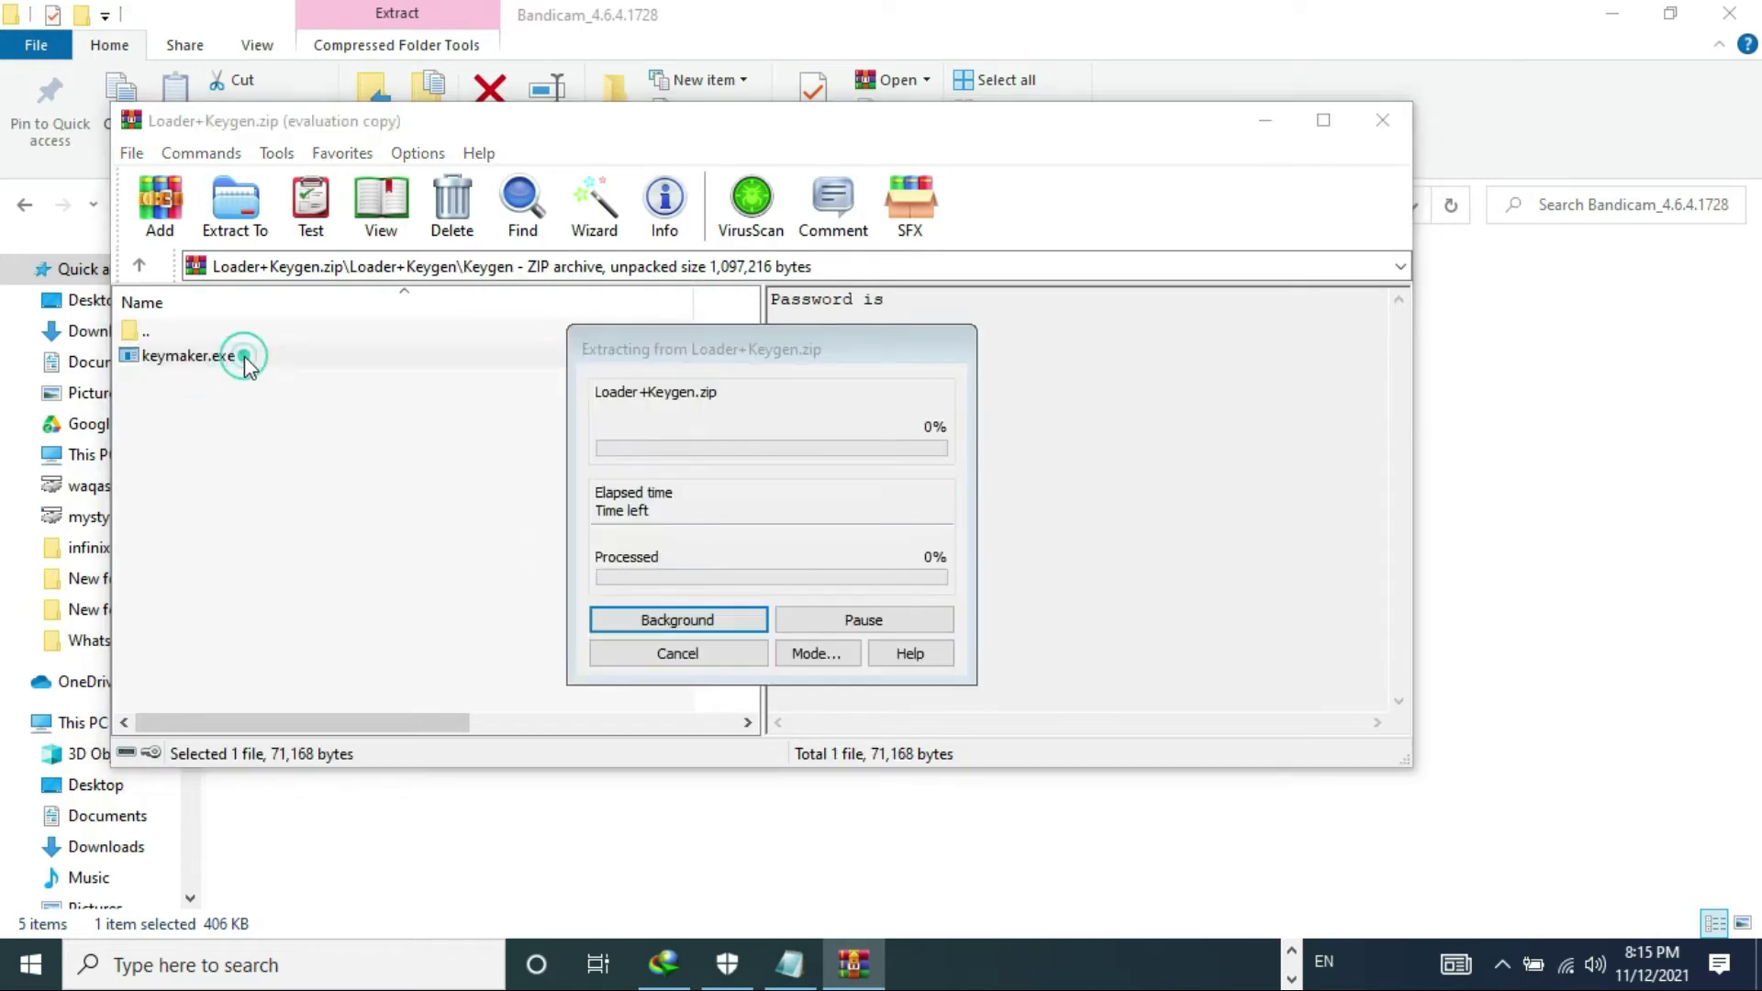
type("123")
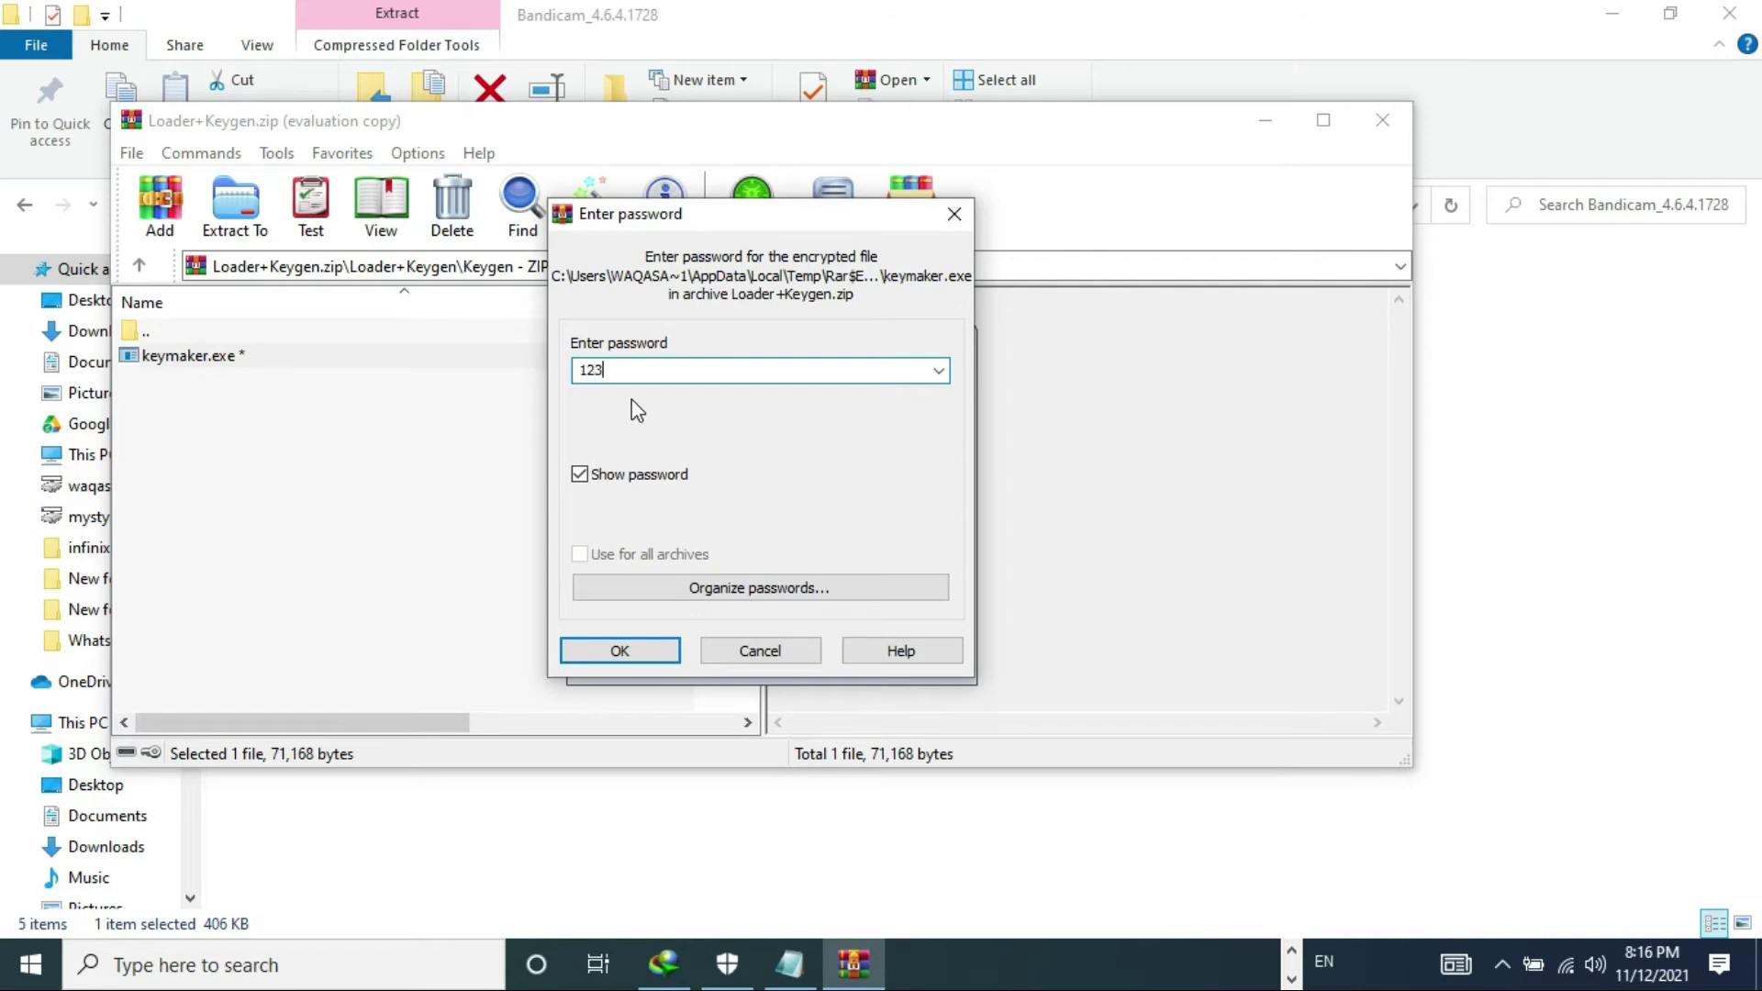
key("Return")
- Enter the registration e-mail address in the keygen, minimize WinRAR, and reopen Loader+Keygen.zip
left_click(877, 559)
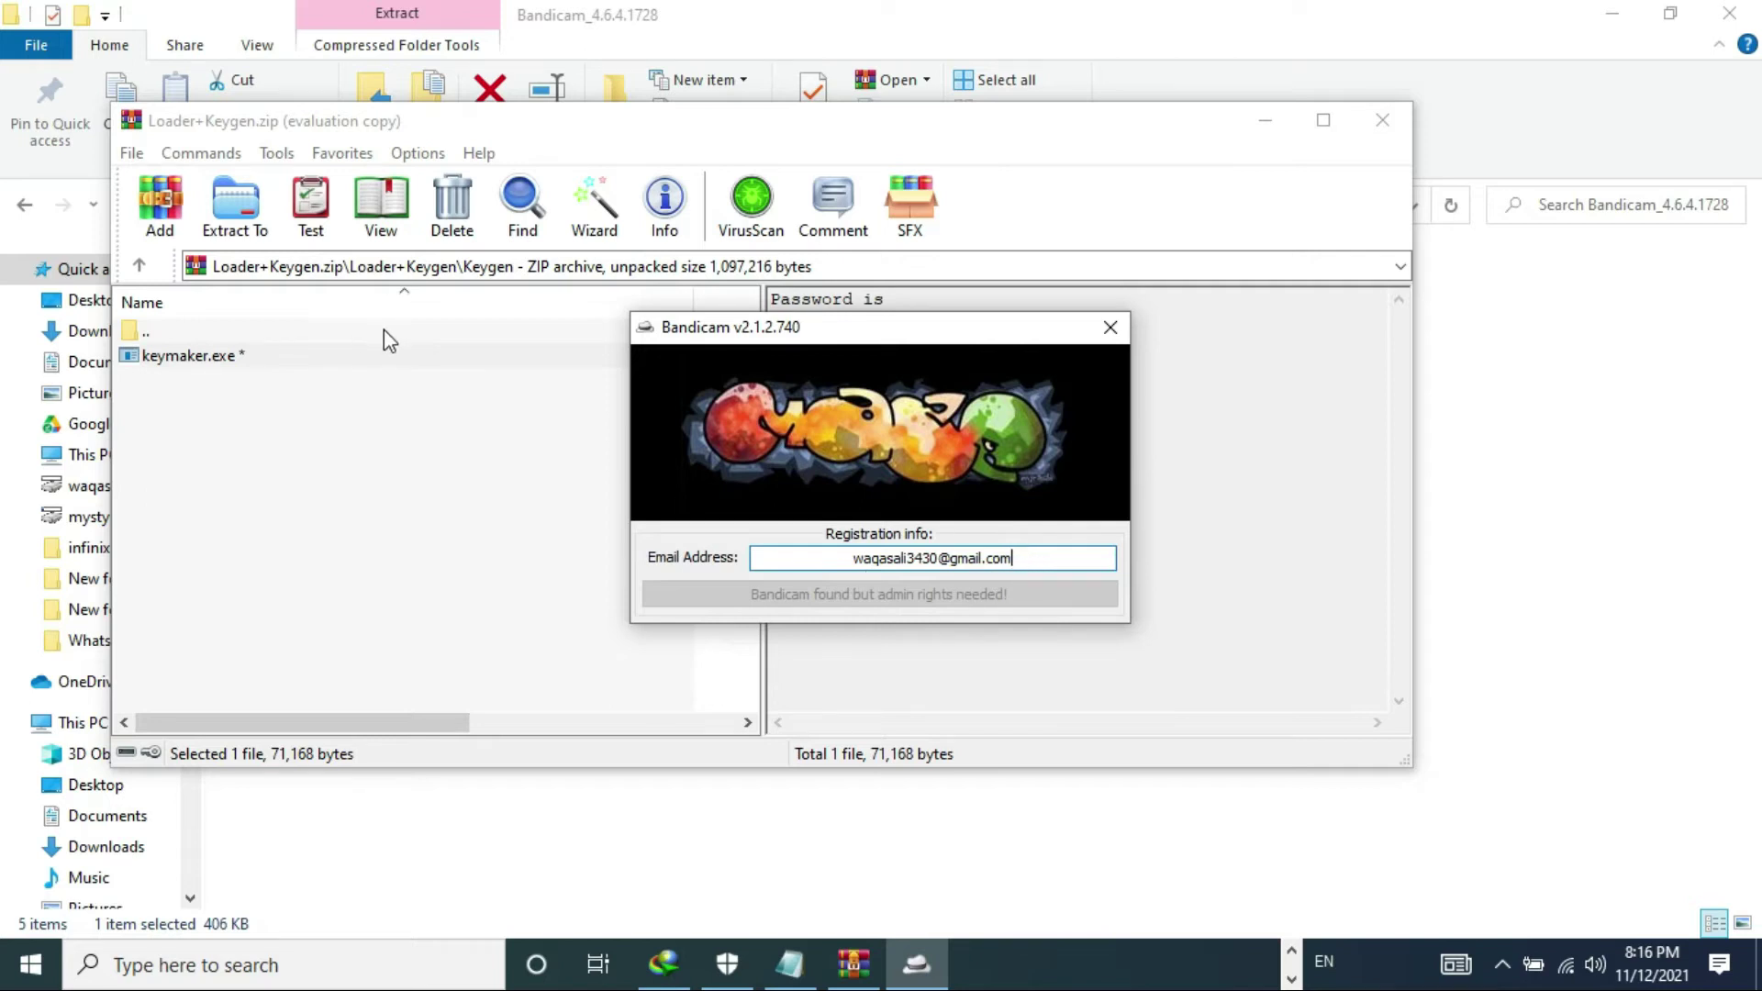
left_click(852, 961)
left_click(853, 961)
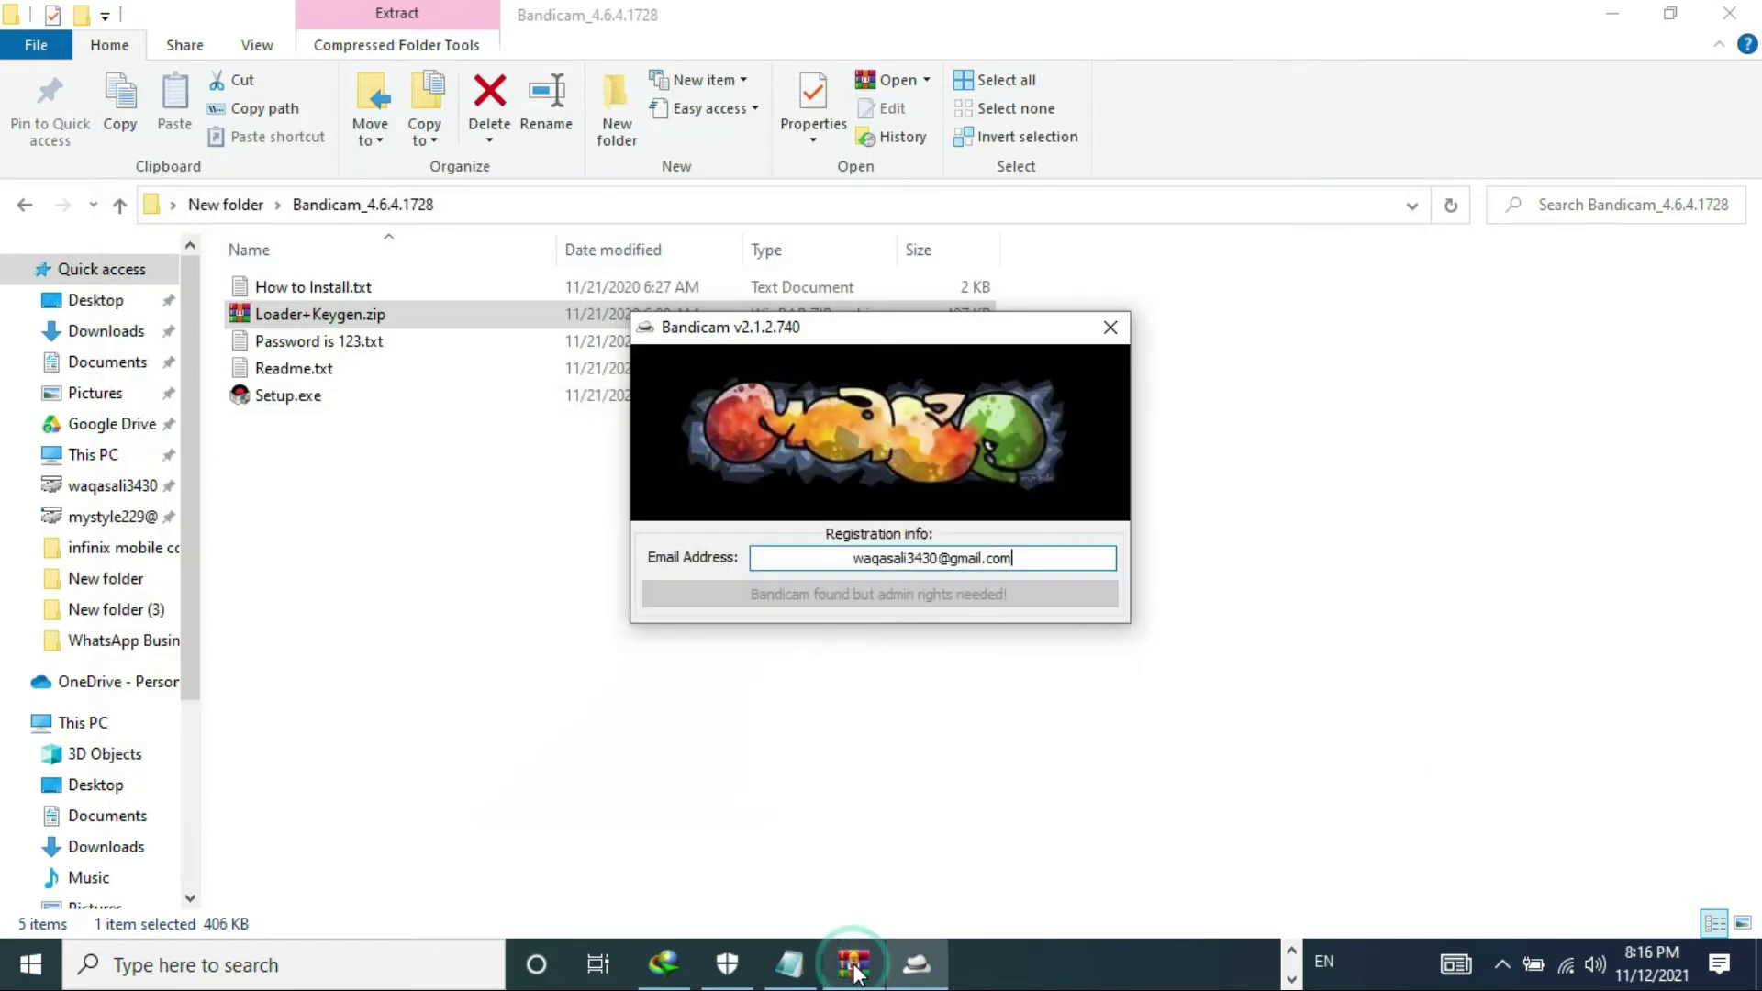
left_click(1014, 557)
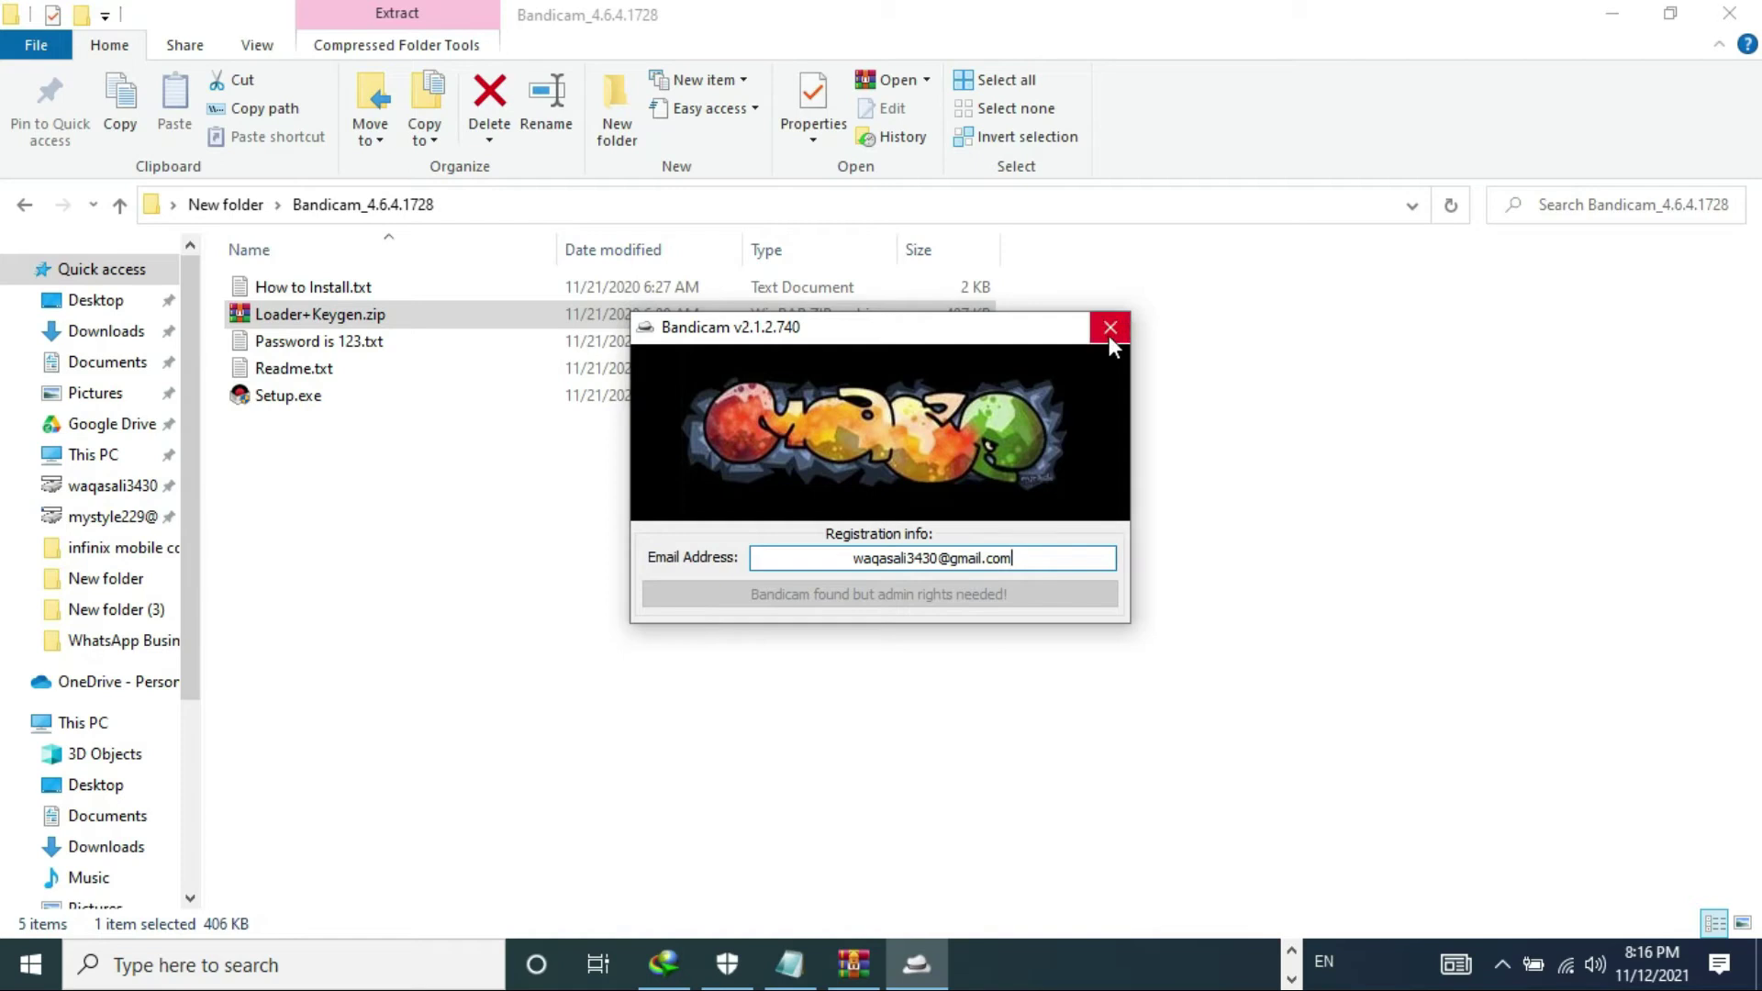
double_click(362, 314)
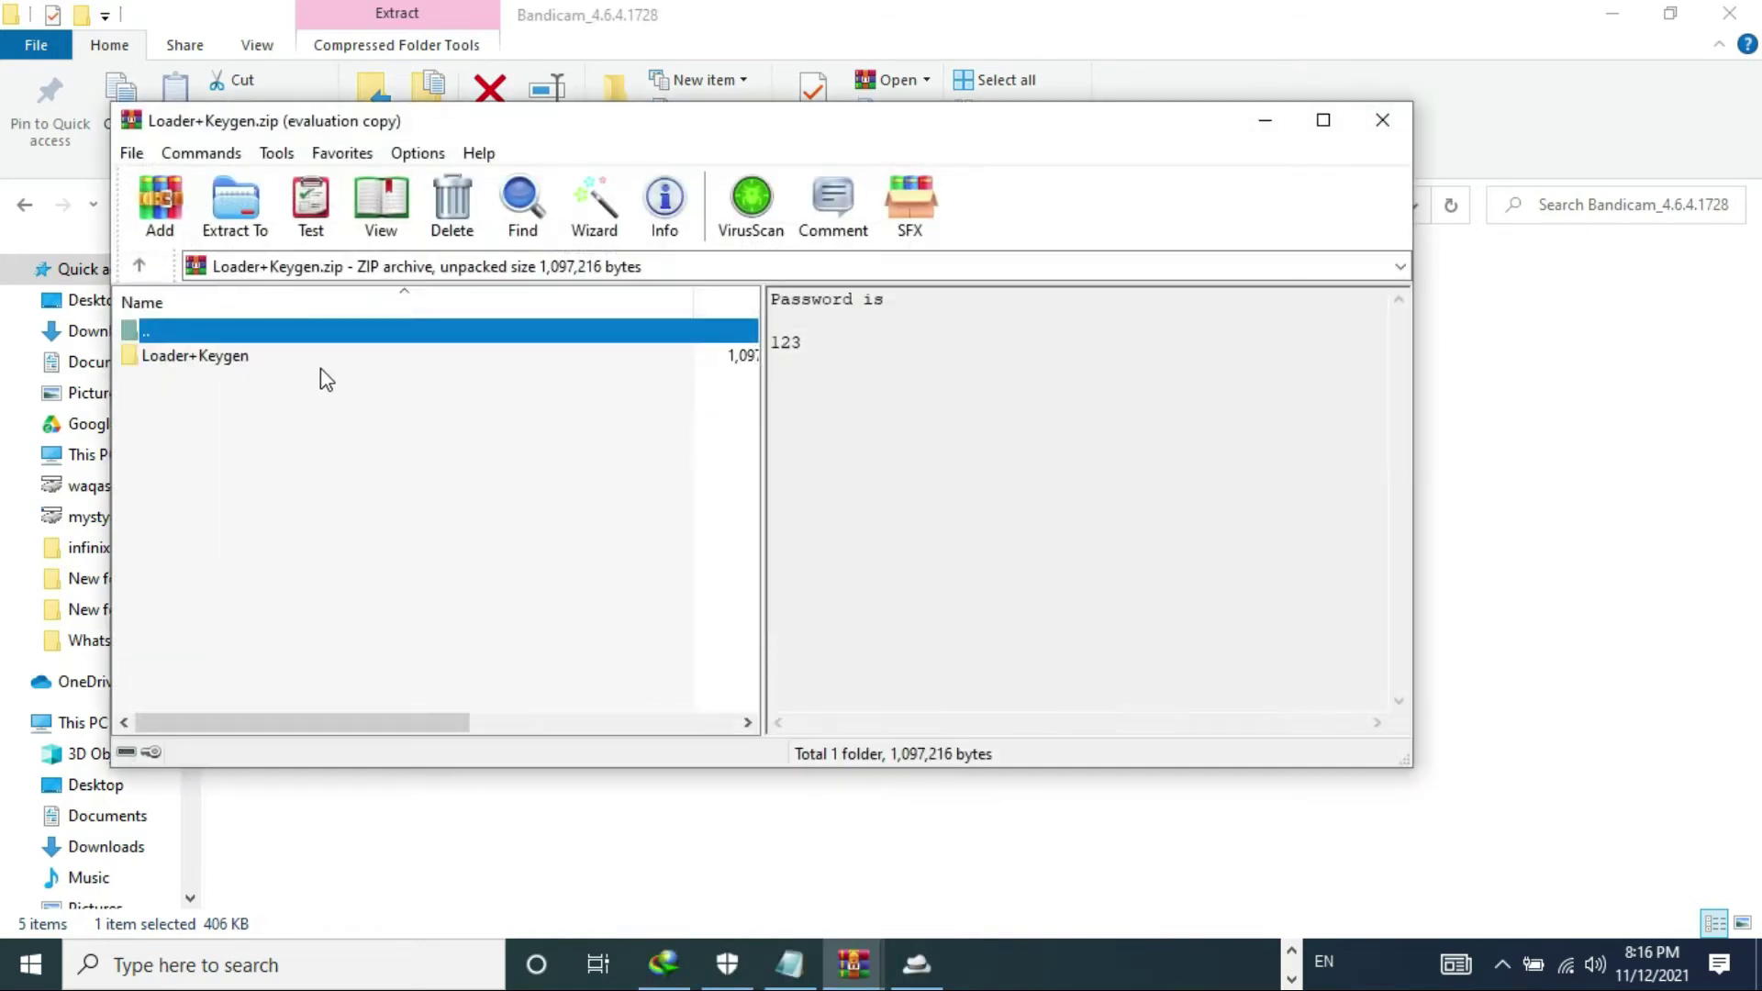
- Dismiss the WinRAR reminder and run Loader+Keygen\Loader\Loader.exe with the archive password
left_click(315, 366)
left_click(877, 452)
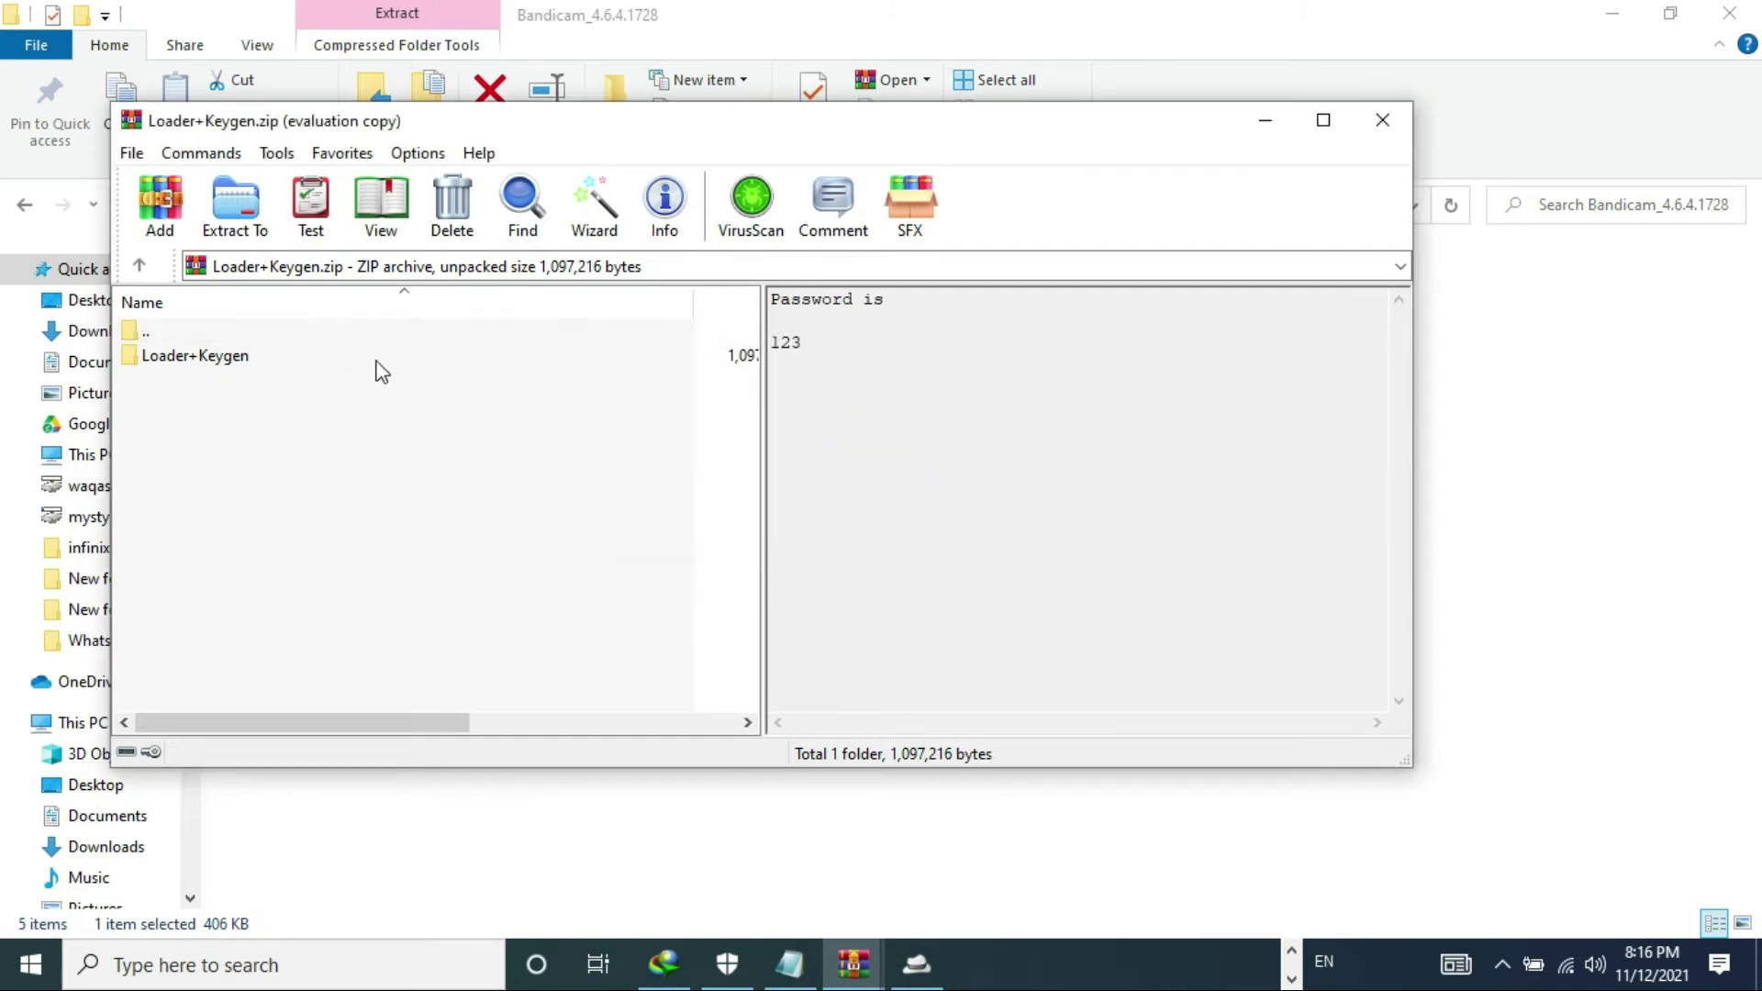
double_click(374, 356)
double_click(320, 379)
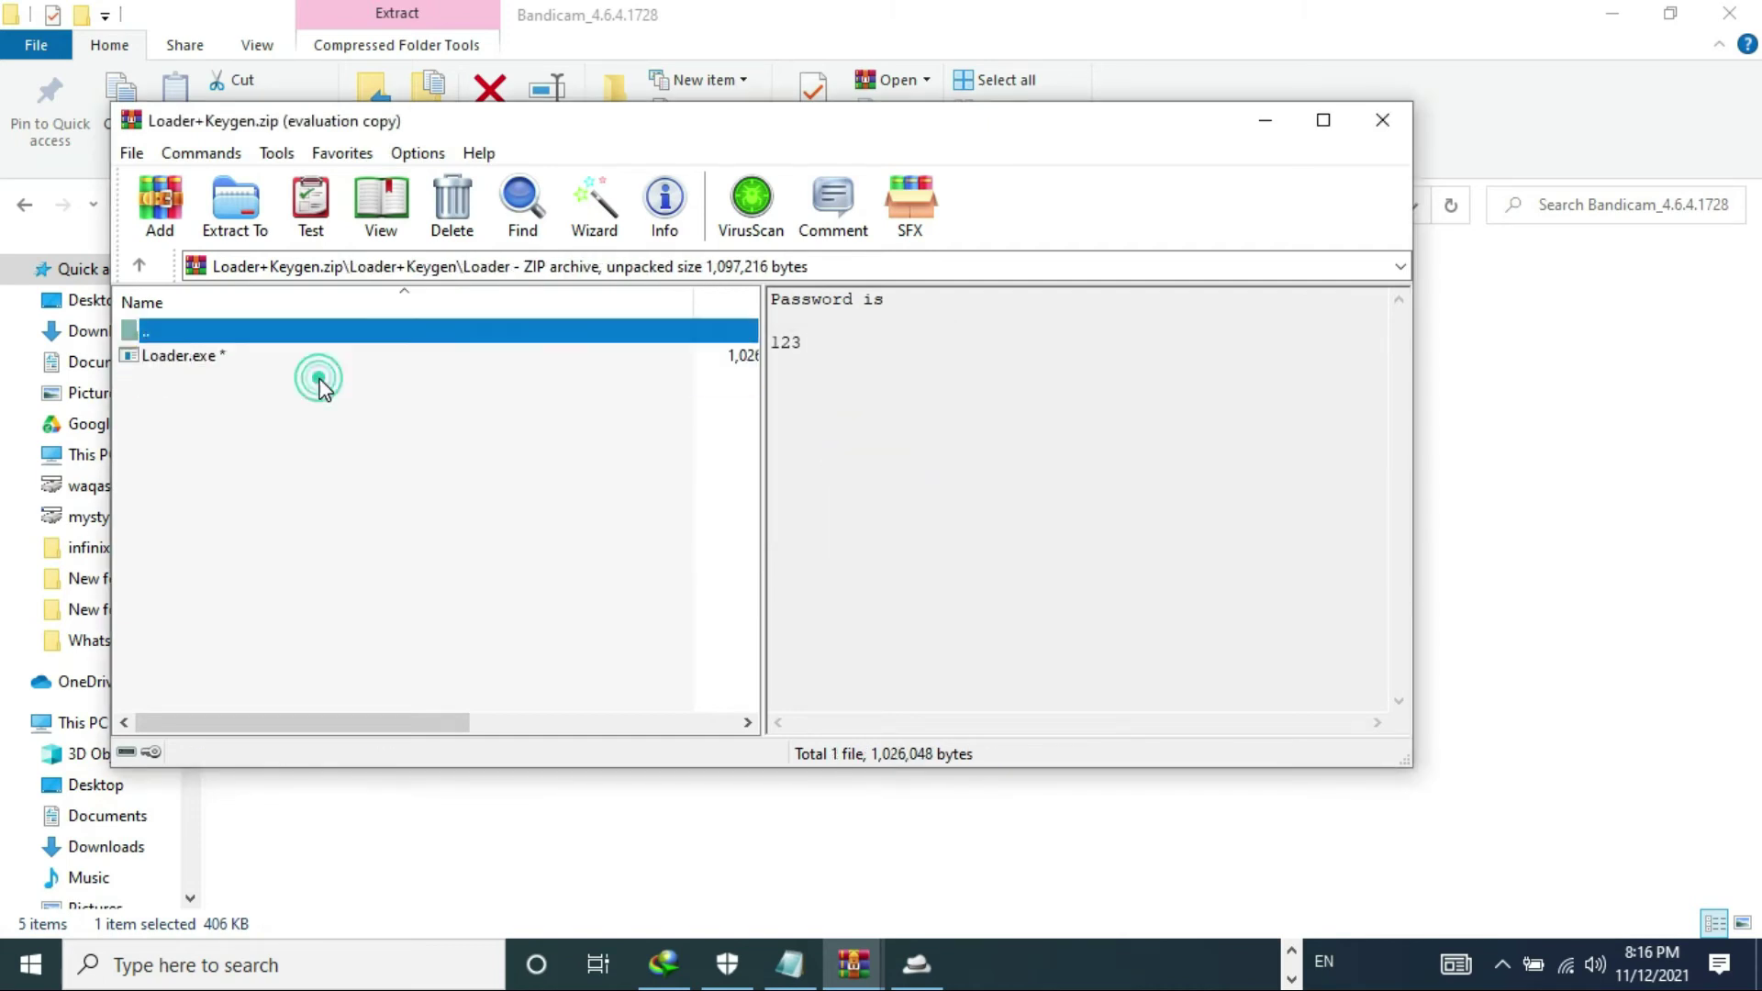
double_click(292, 356)
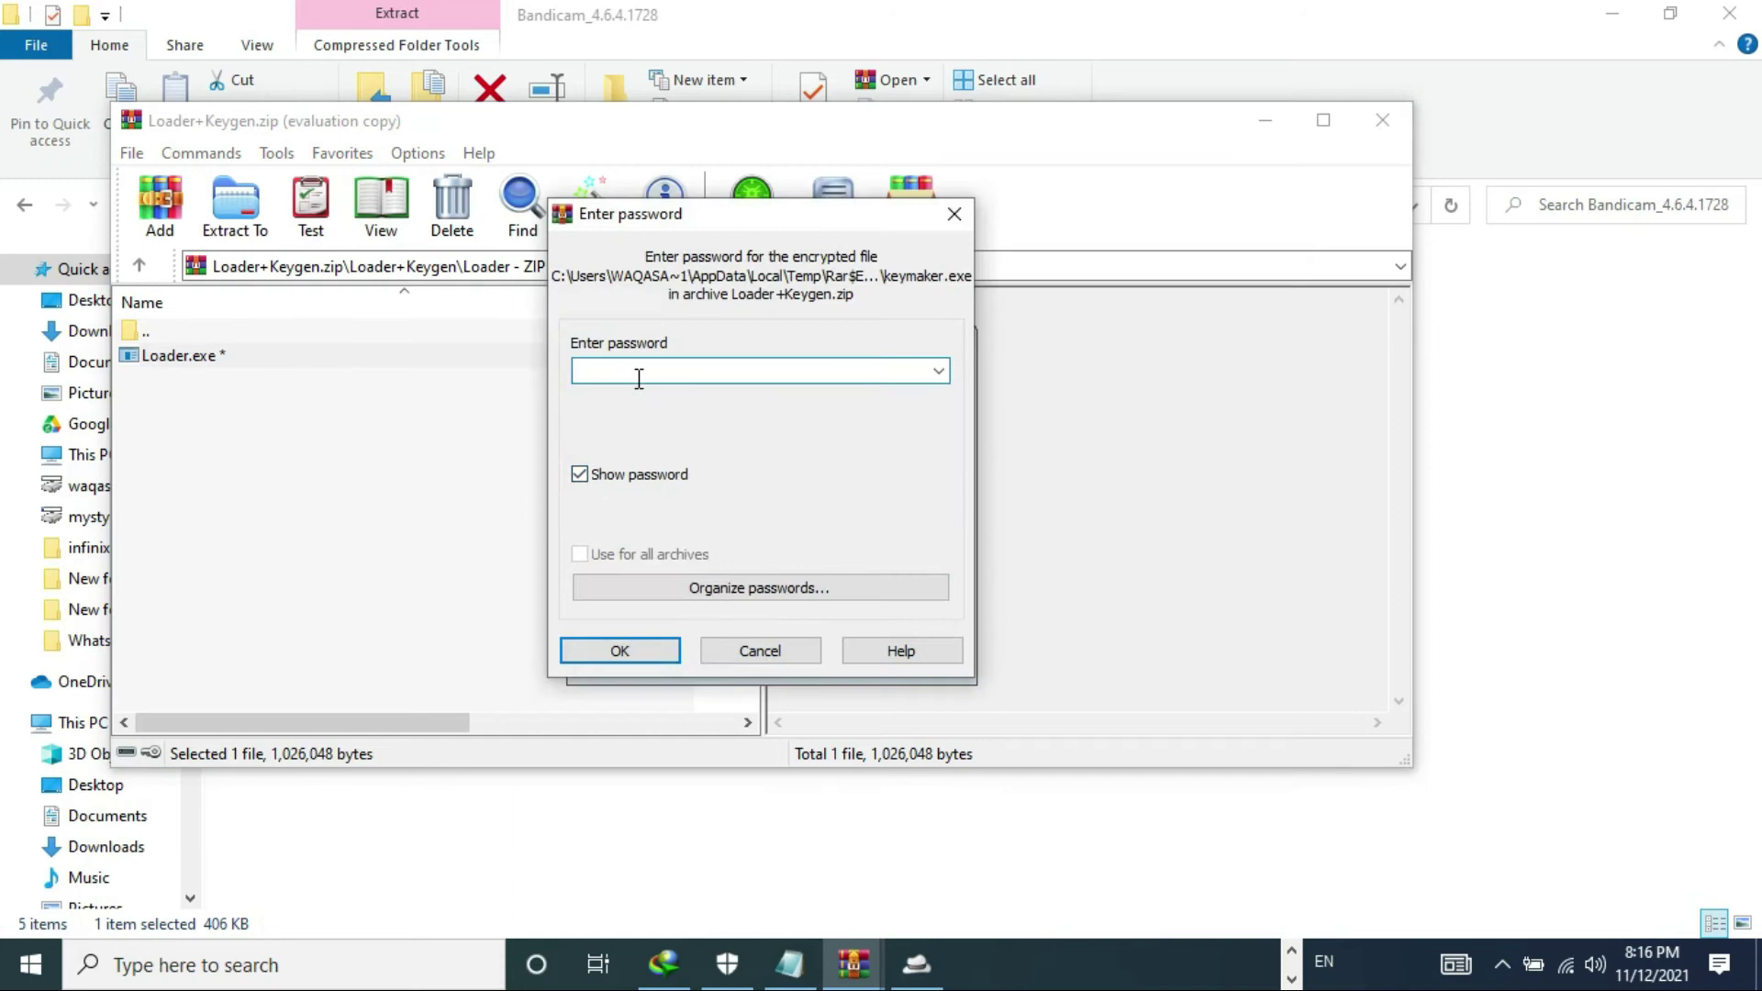
key("Return")
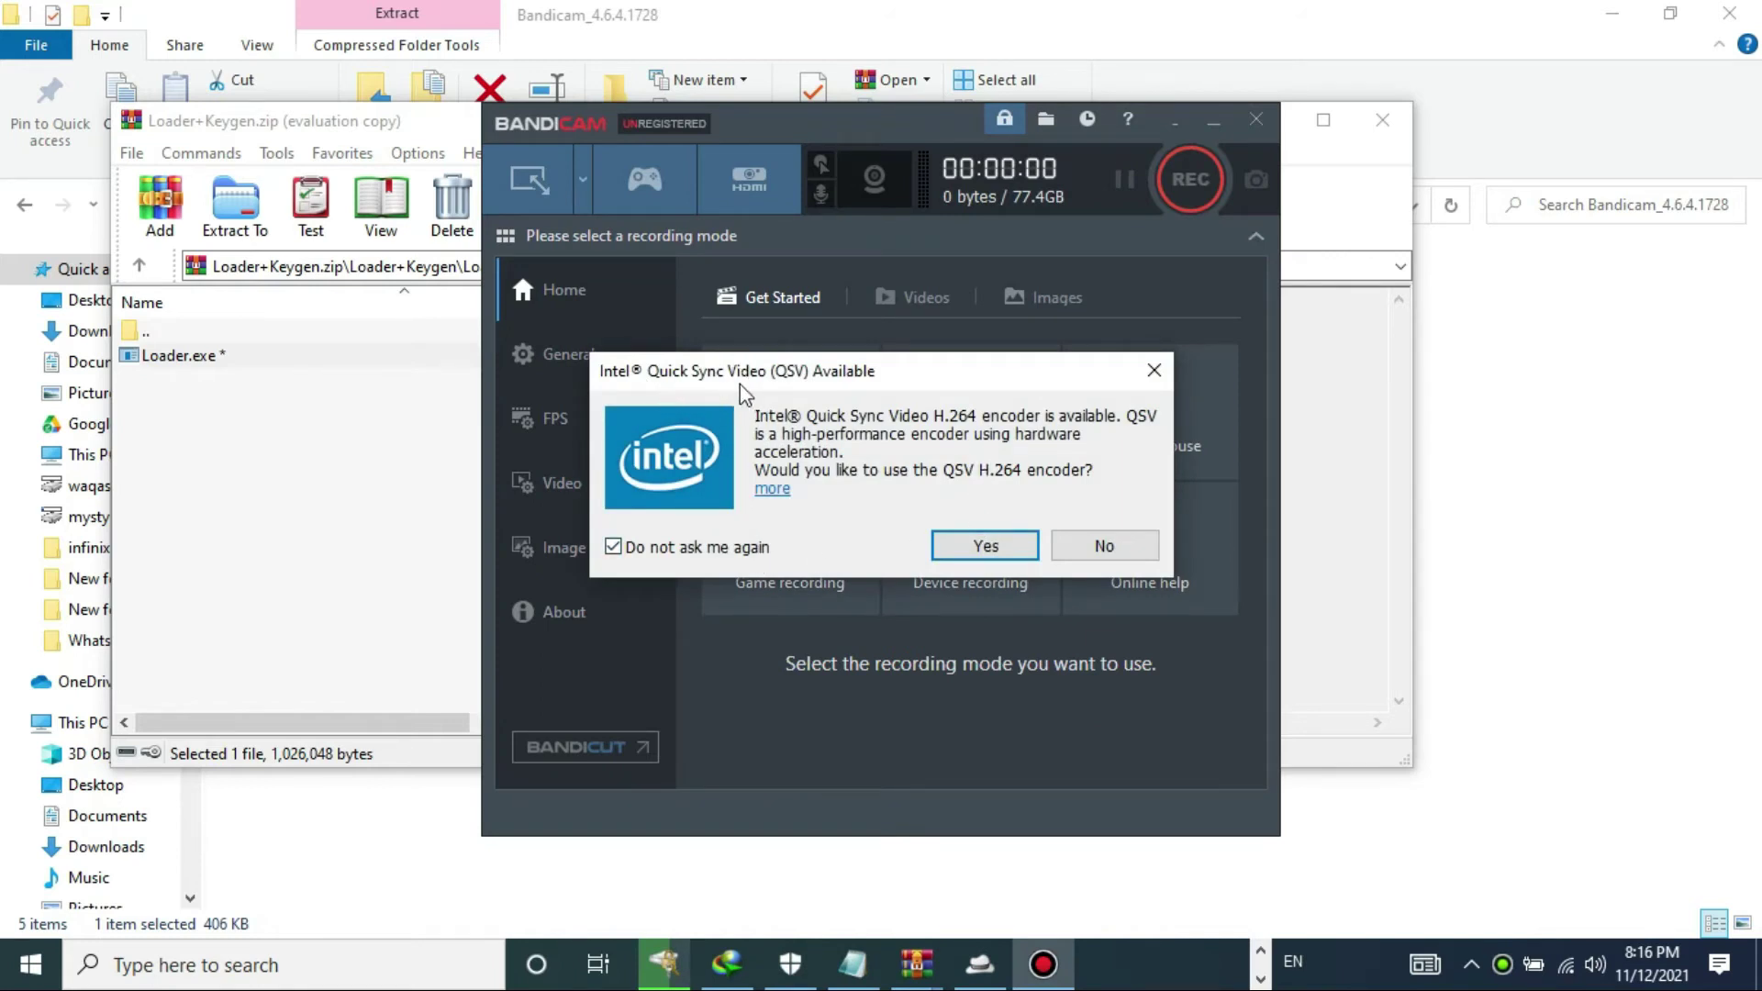
- Accept the QSV H.264 encoder and enter the e-mail address in Bandicam's About > Register form
left_click(978, 551)
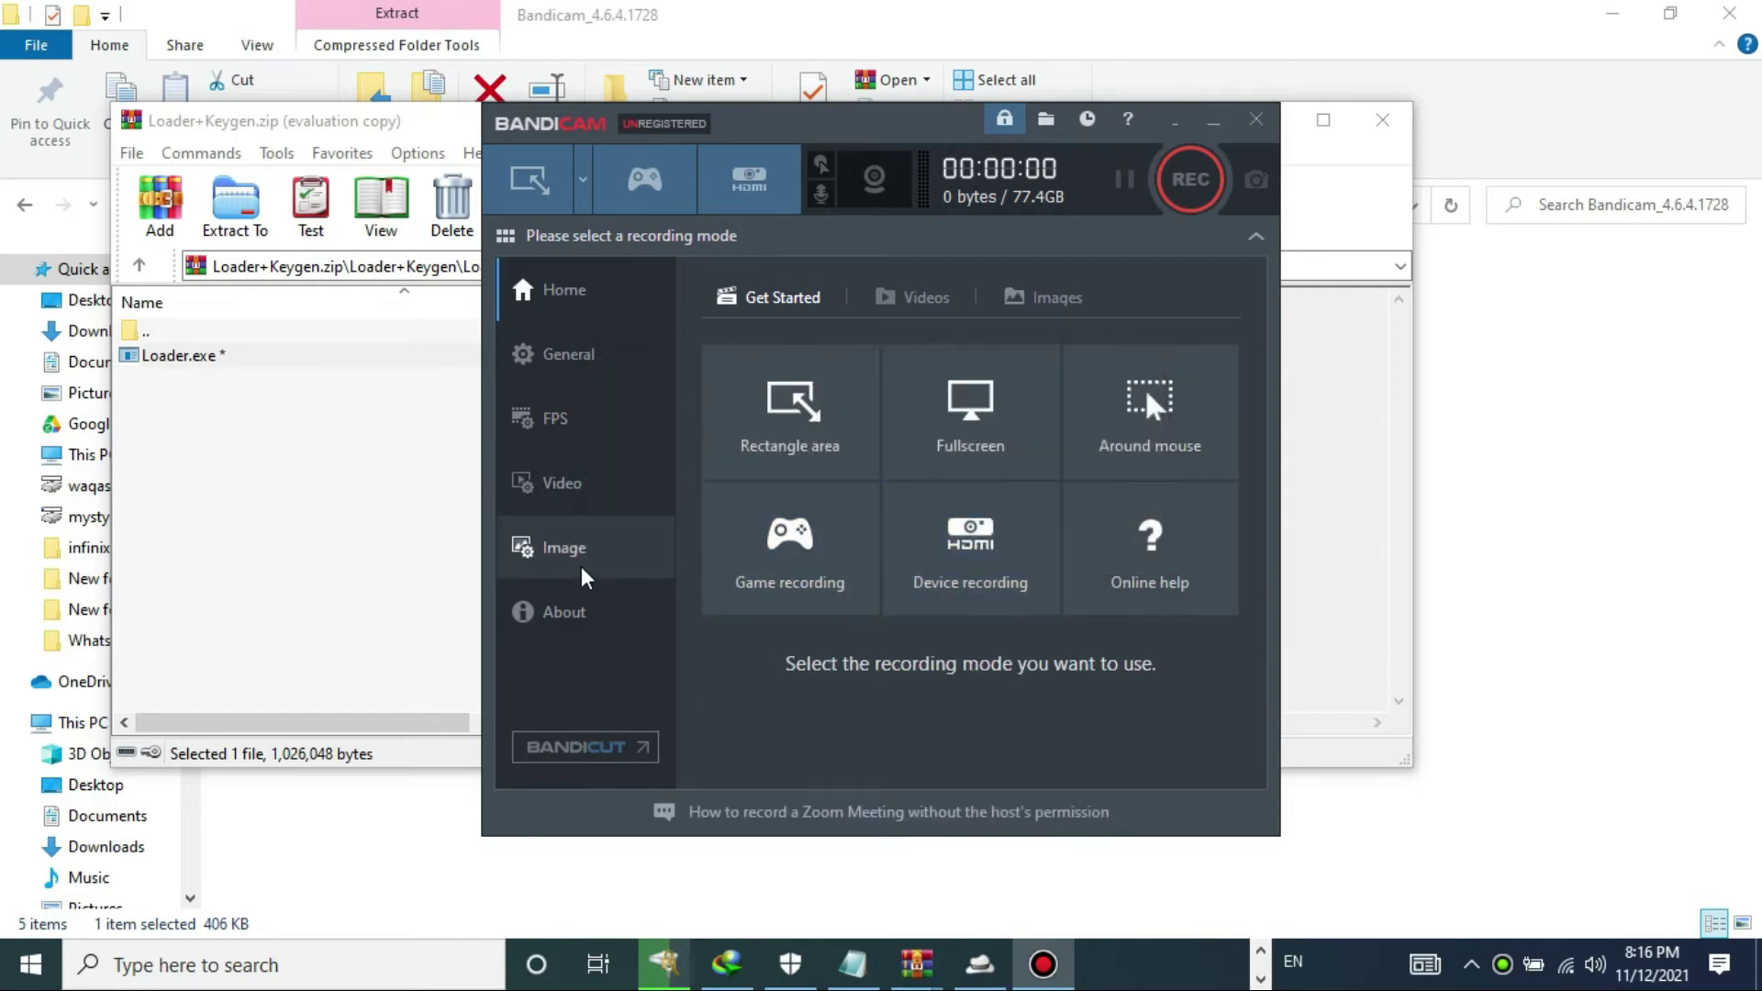
left_click(580, 620)
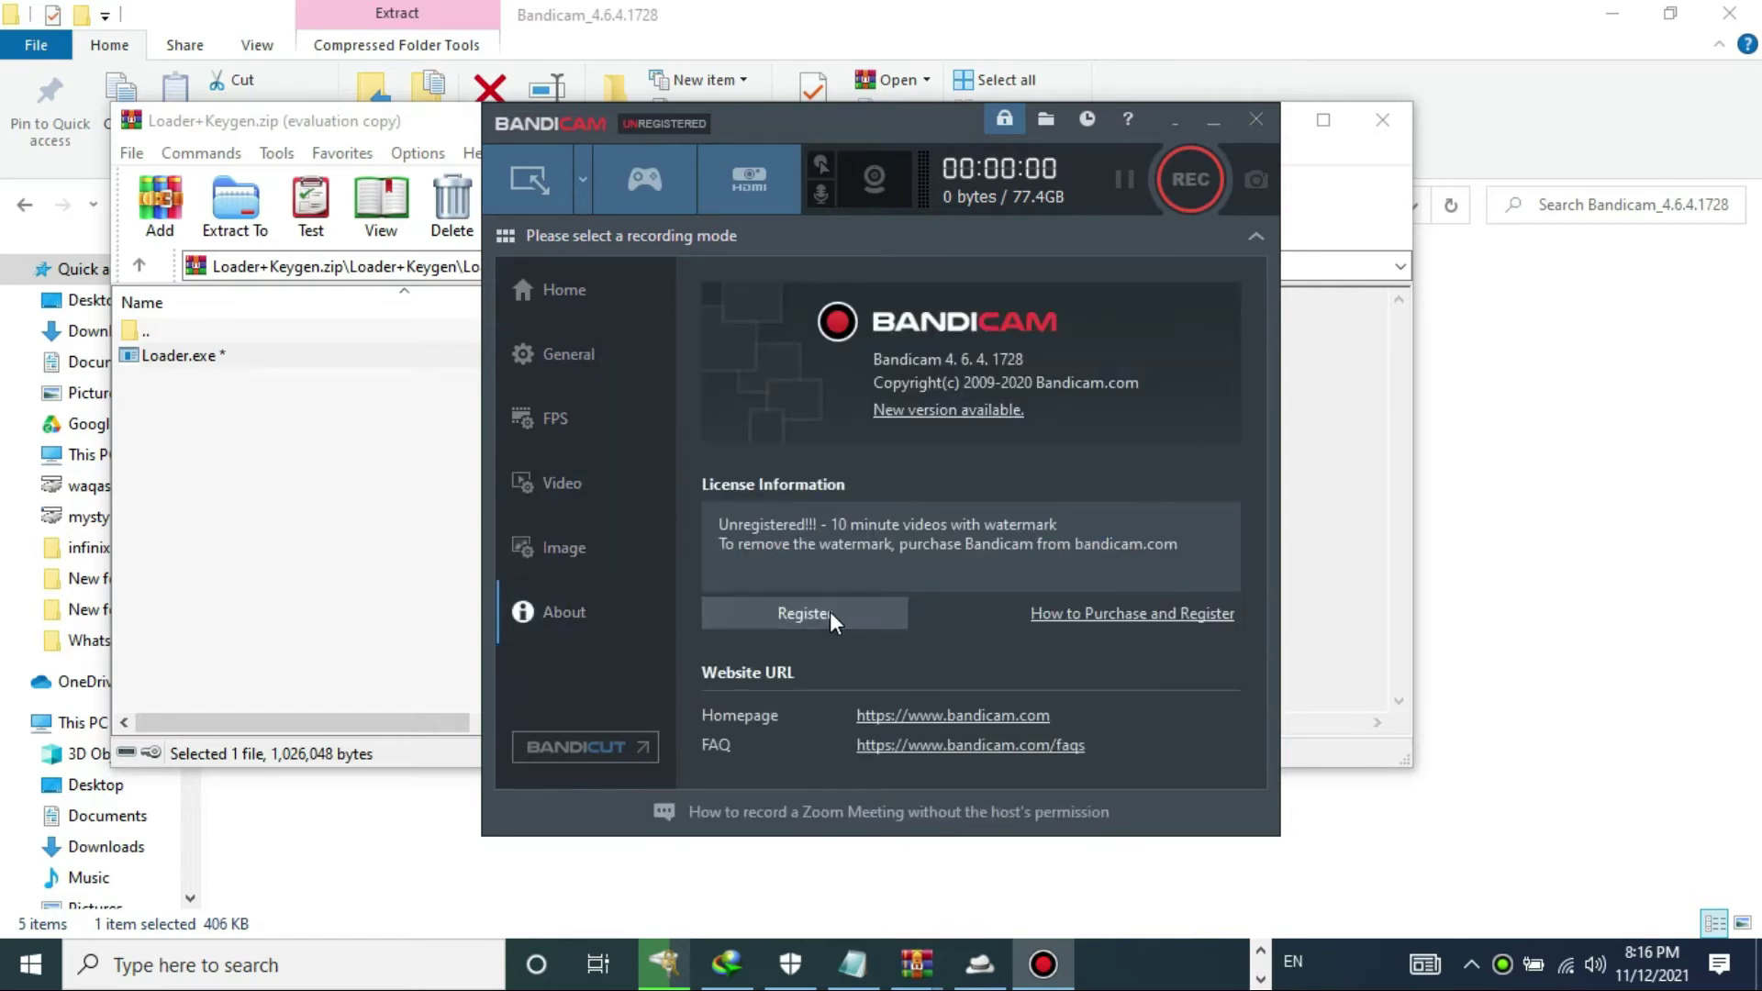
left_click(829, 613)
left_click(889, 533)
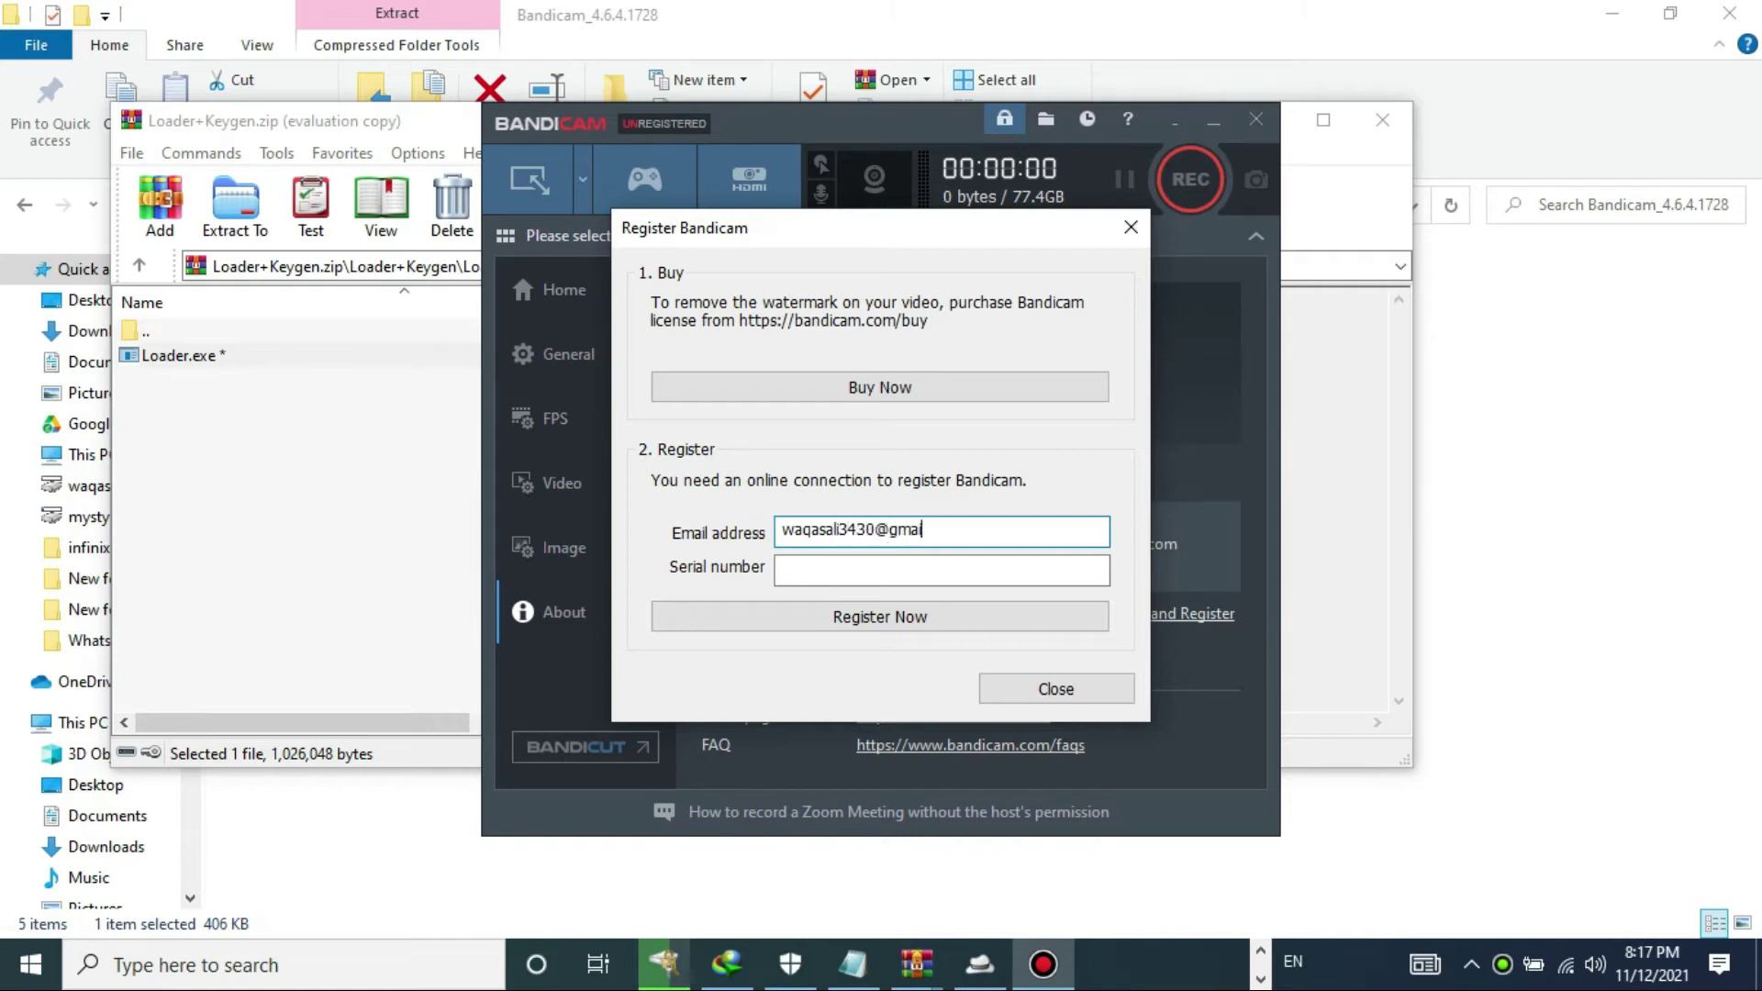
left_click(909, 571)
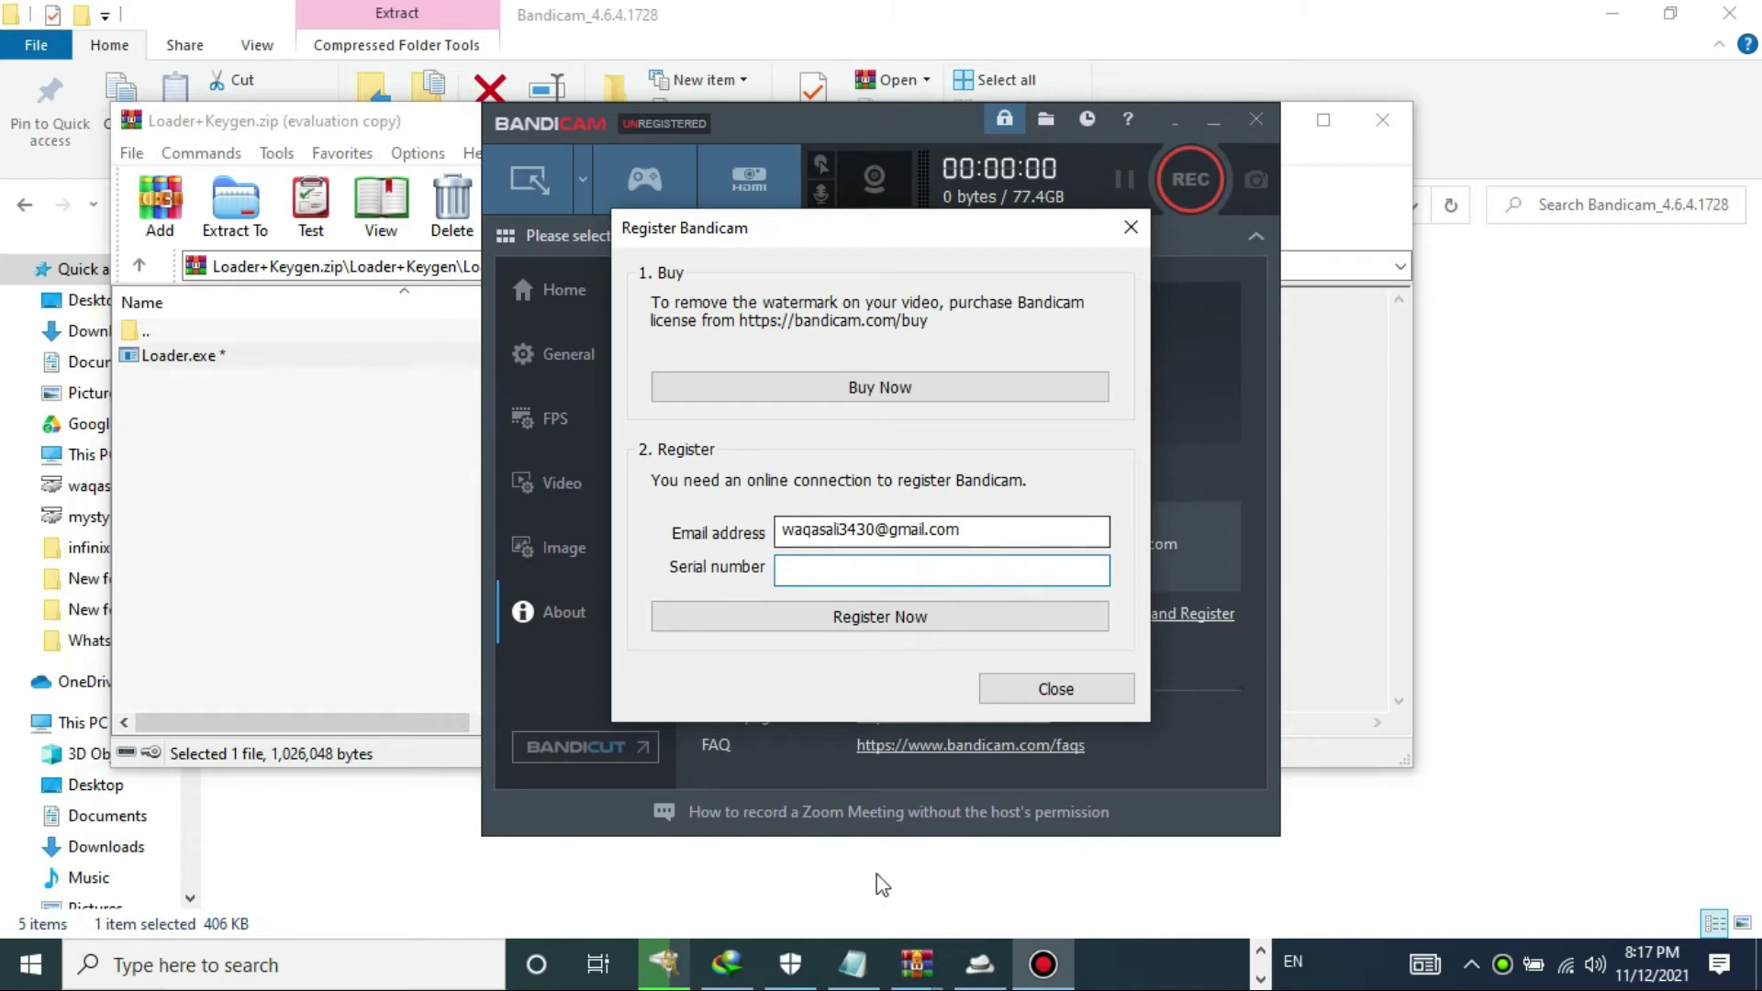
- Switch back to the WinRAR Keygen archive window from the taskbar
left_click(918, 963)
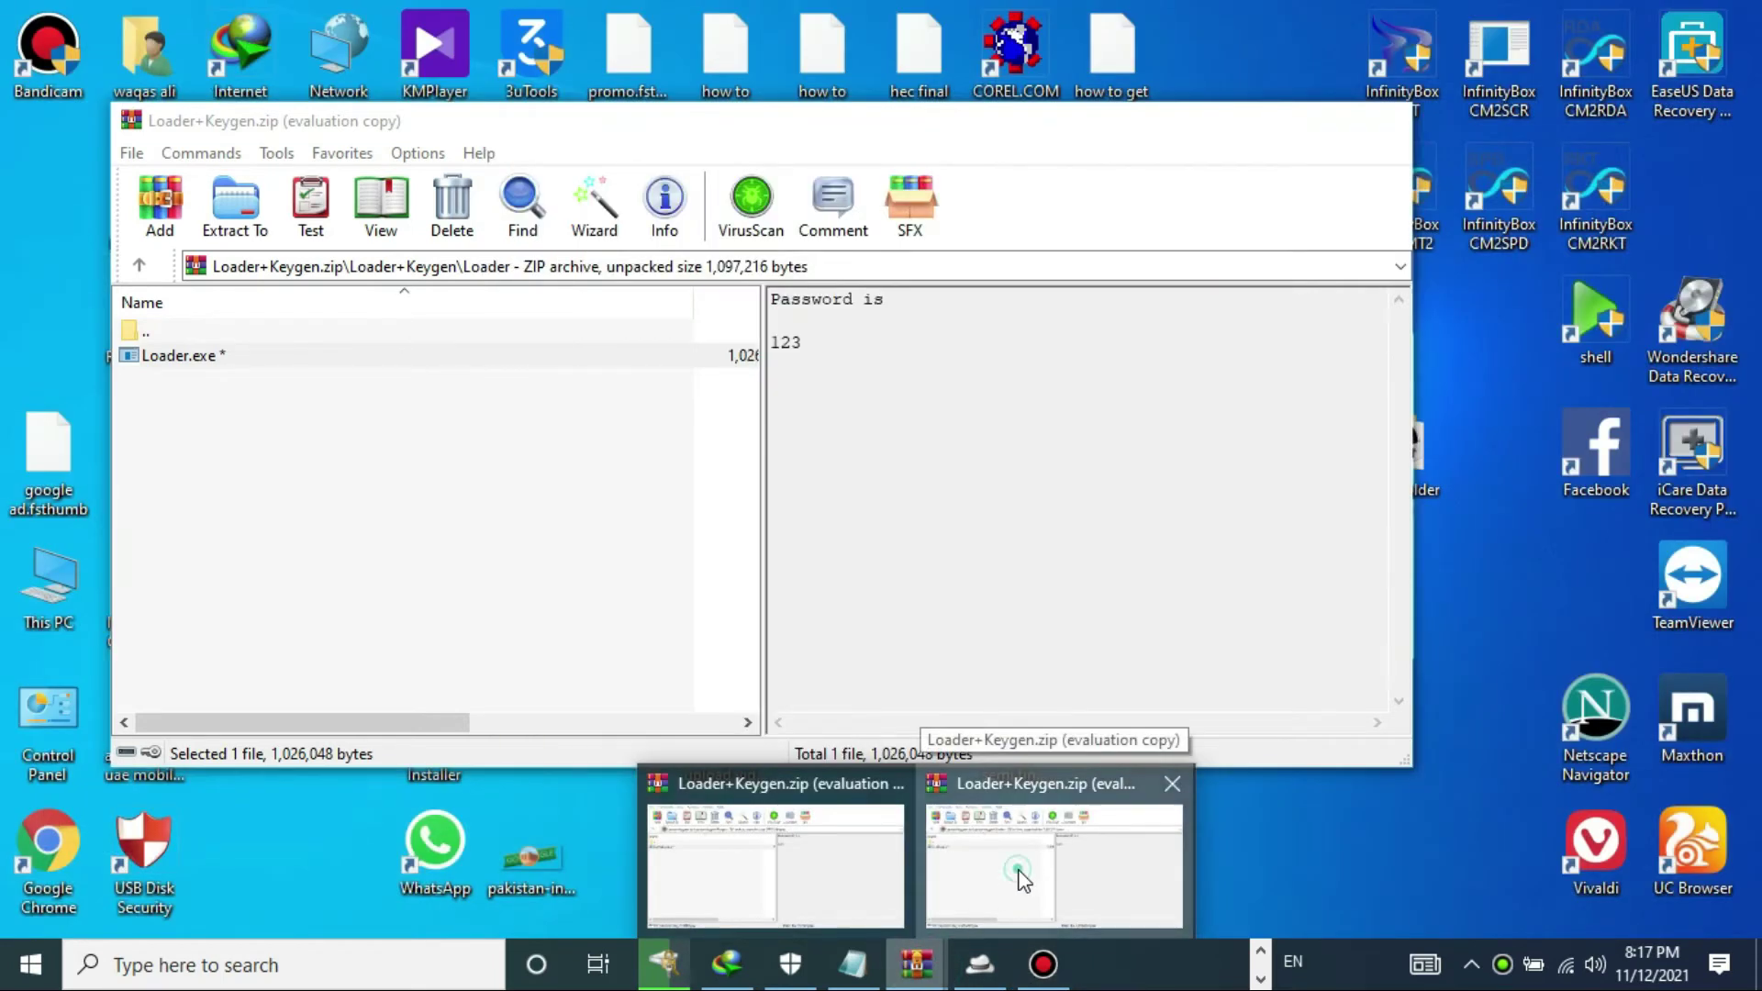
left_click(1025, 879)
mouse_move(916, 963)
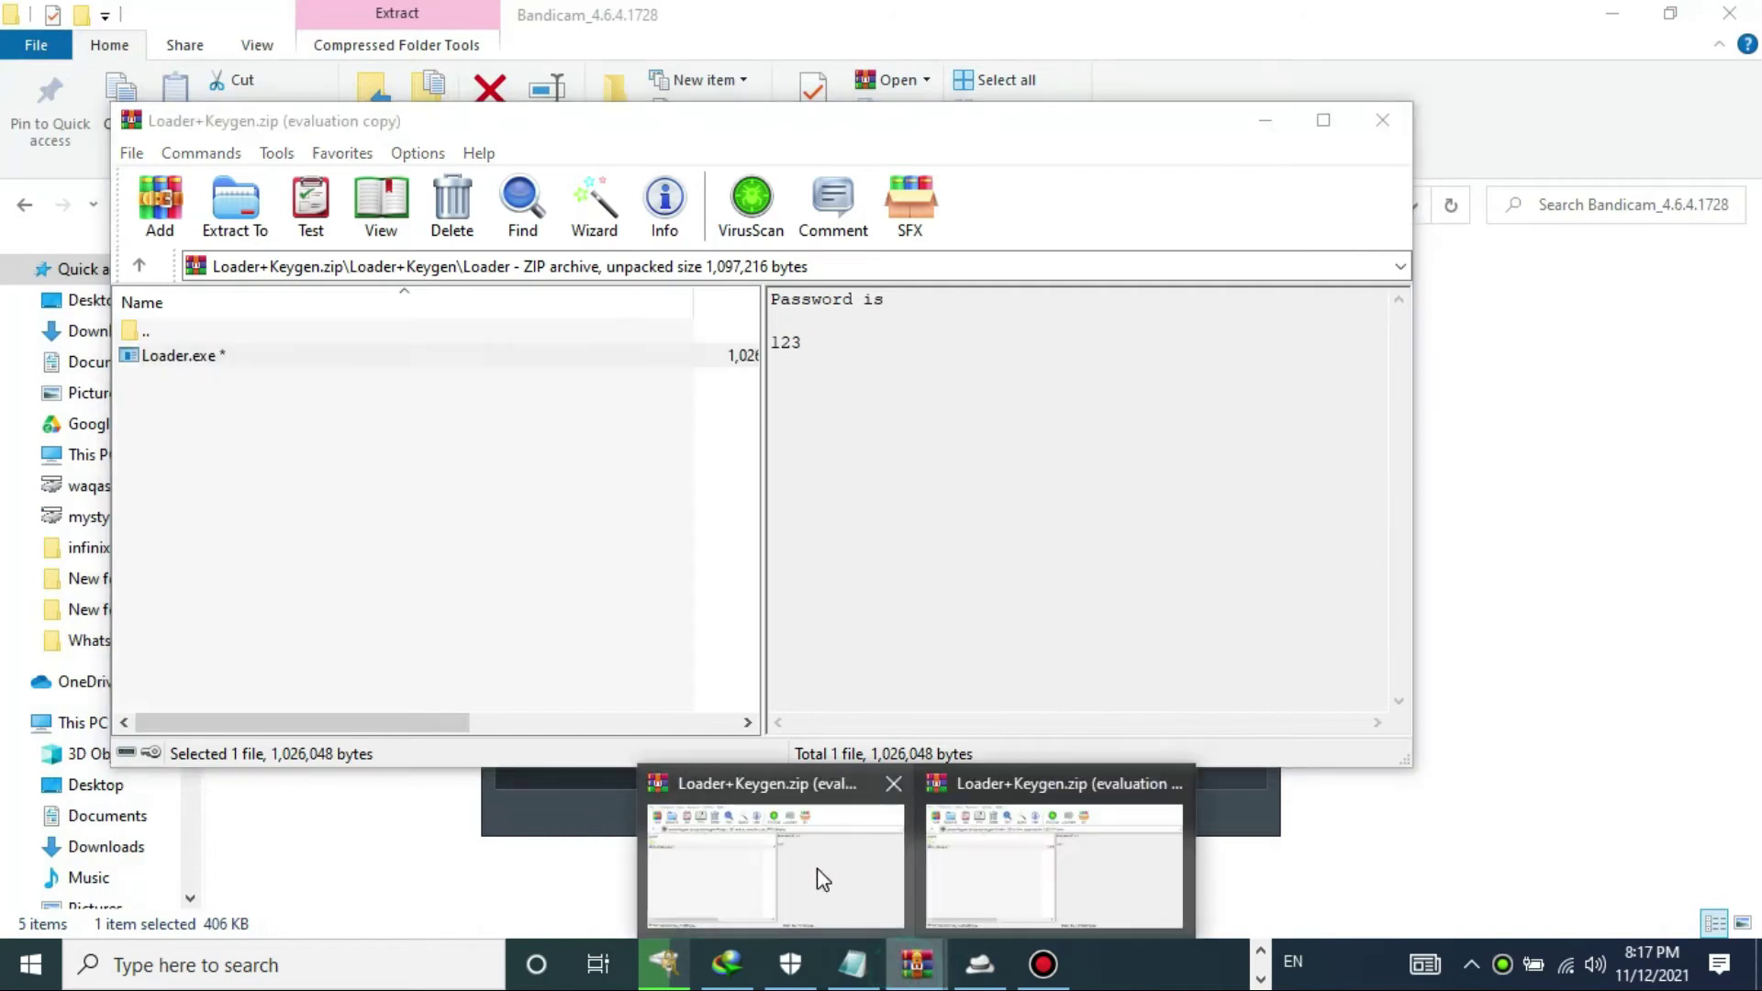
left_click(814, 871)
double_click(326, 354)
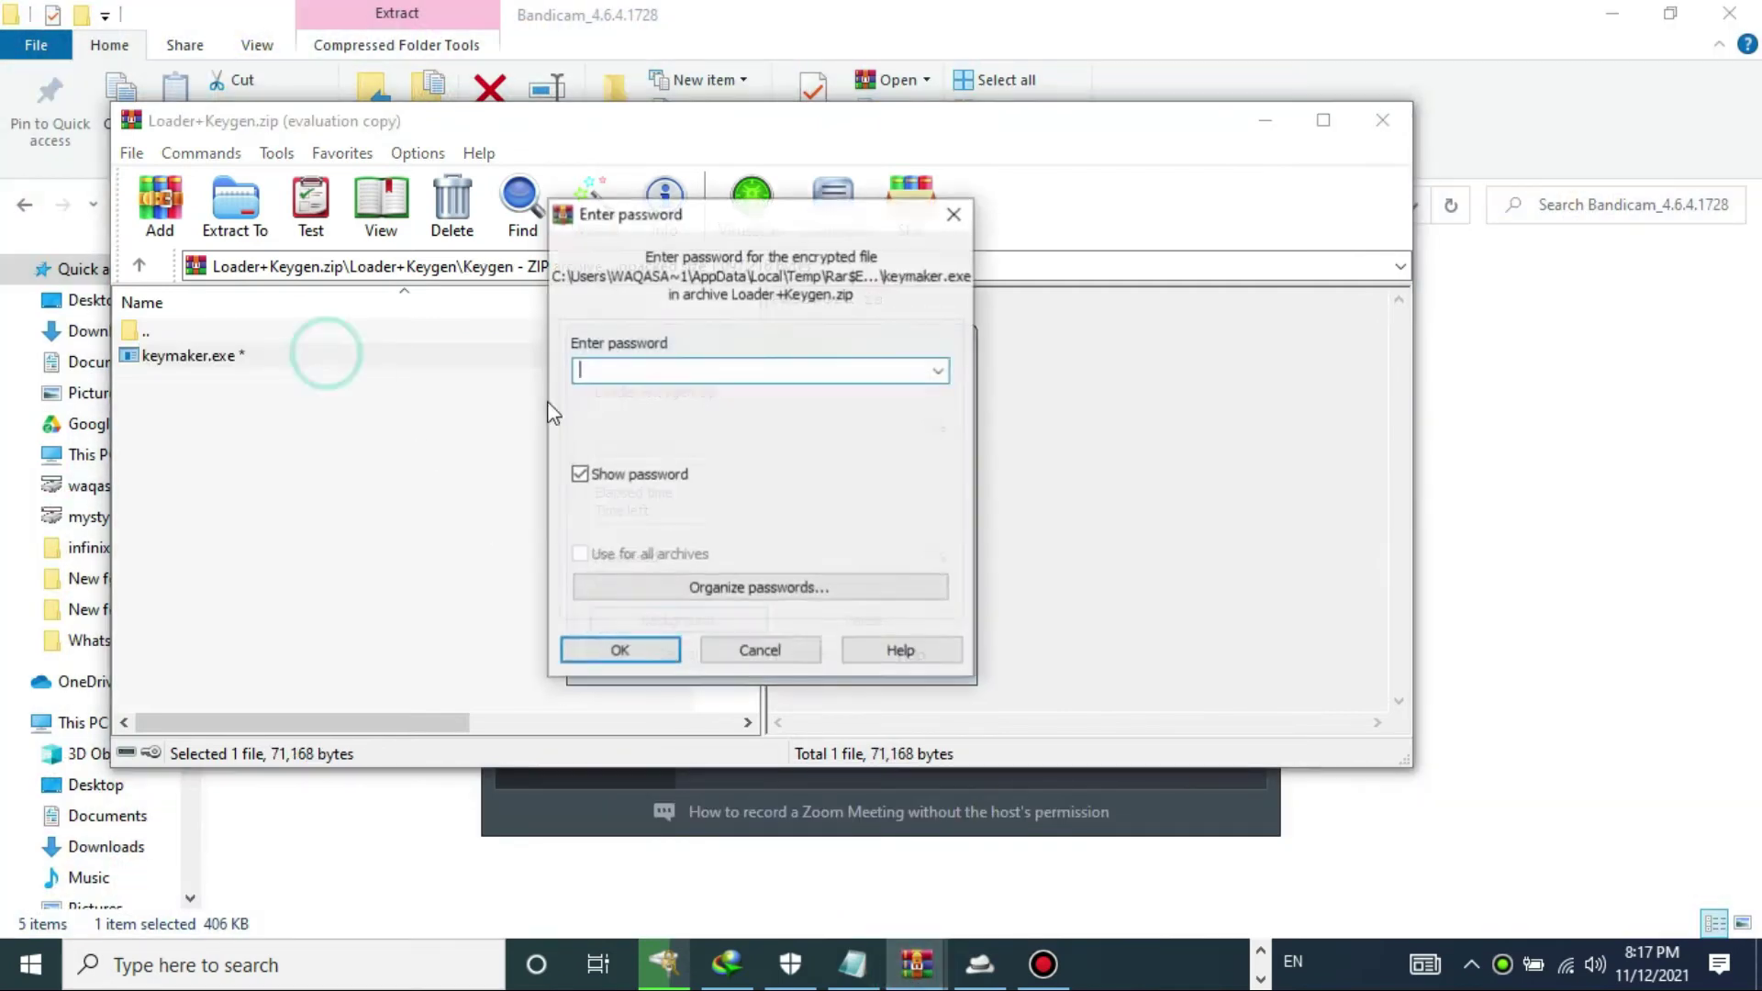
type("123")
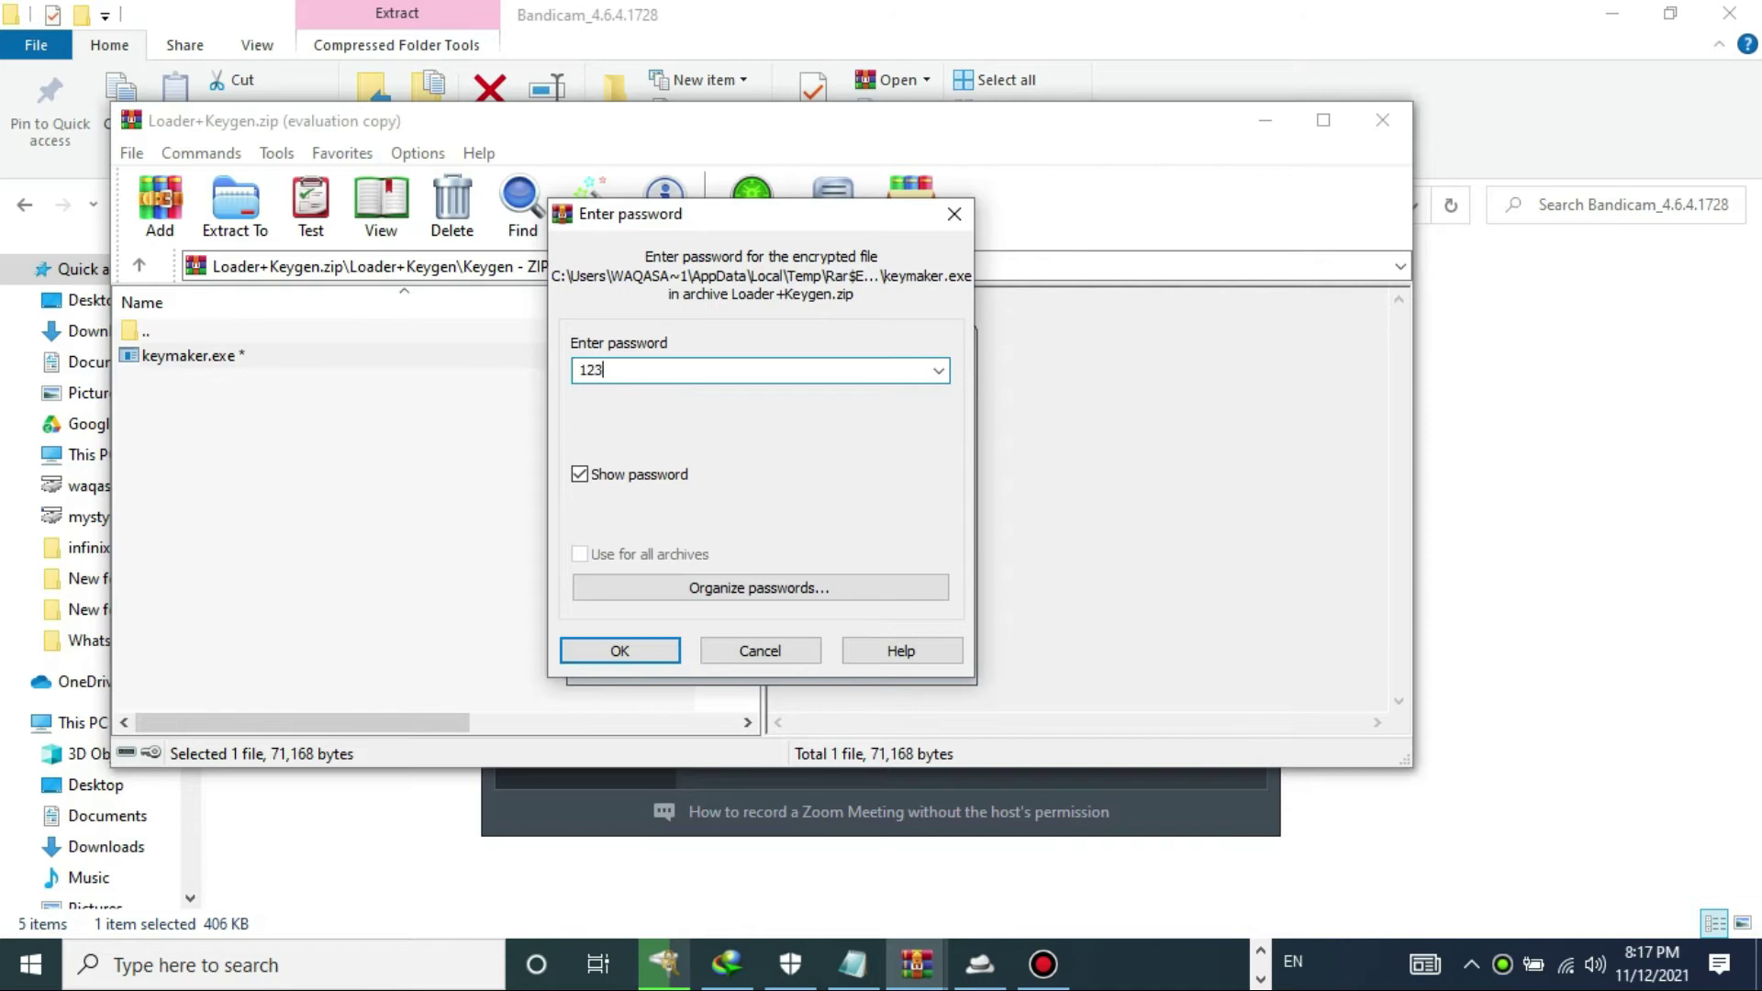
key("Return")
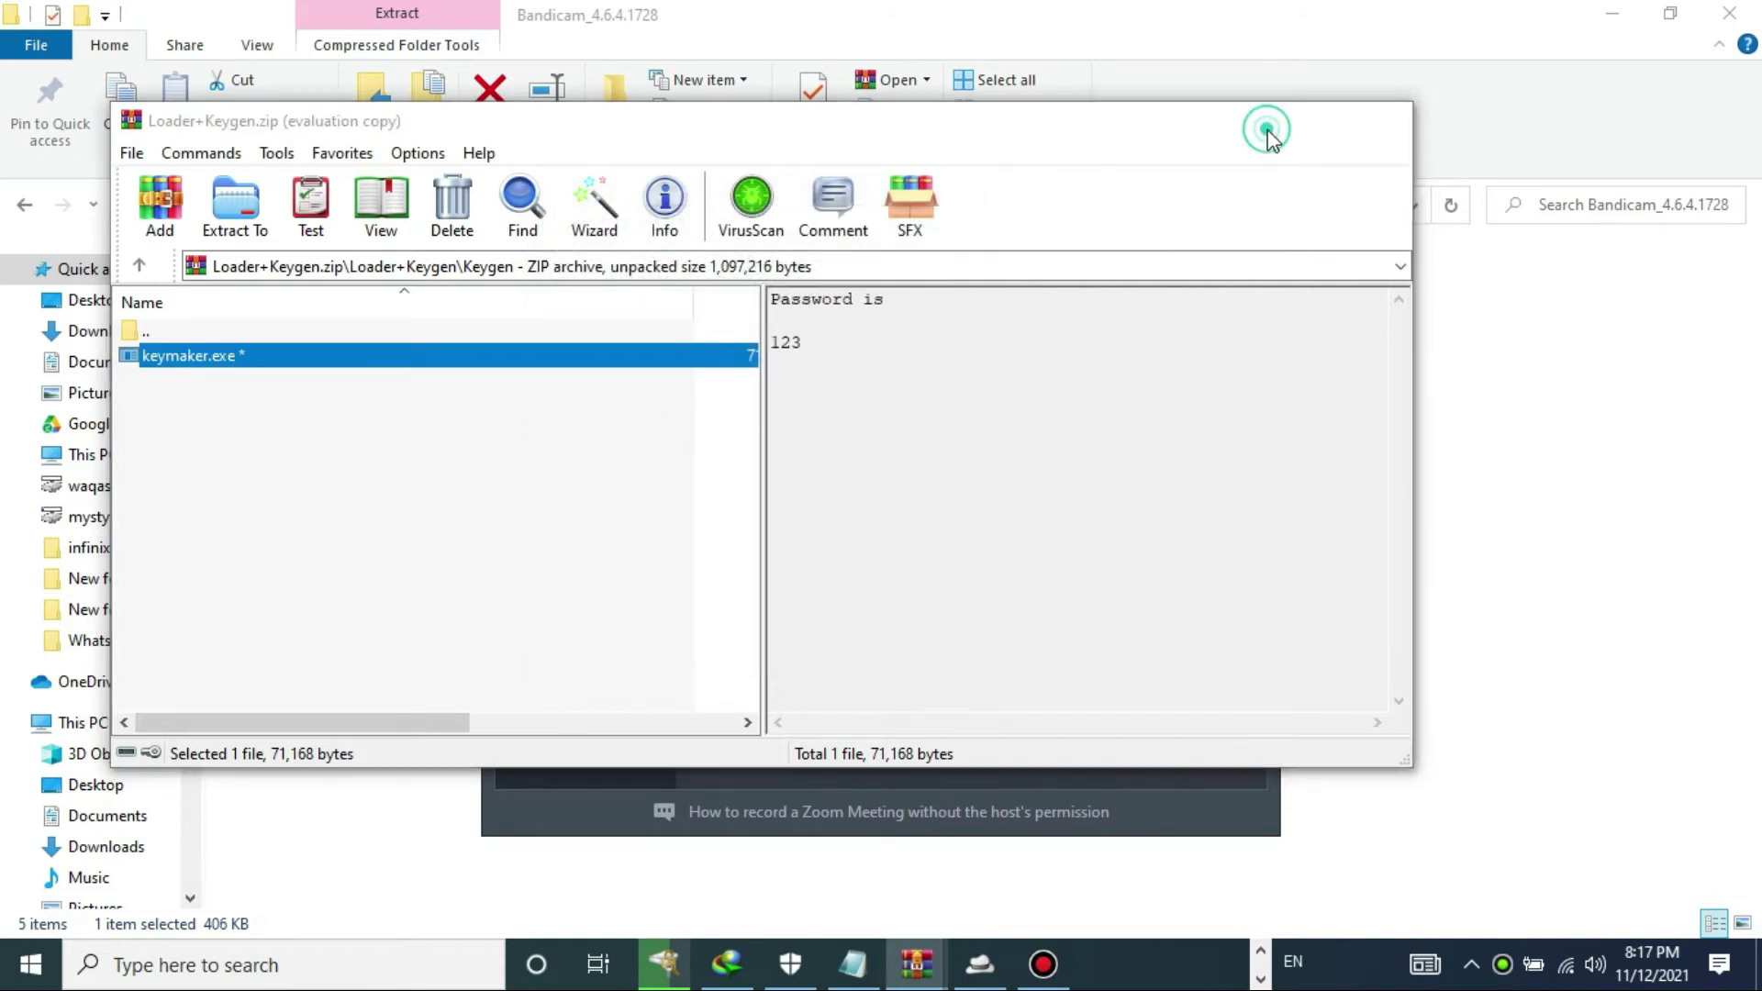
left_click(1266, 122)
left_click(1266, 121)
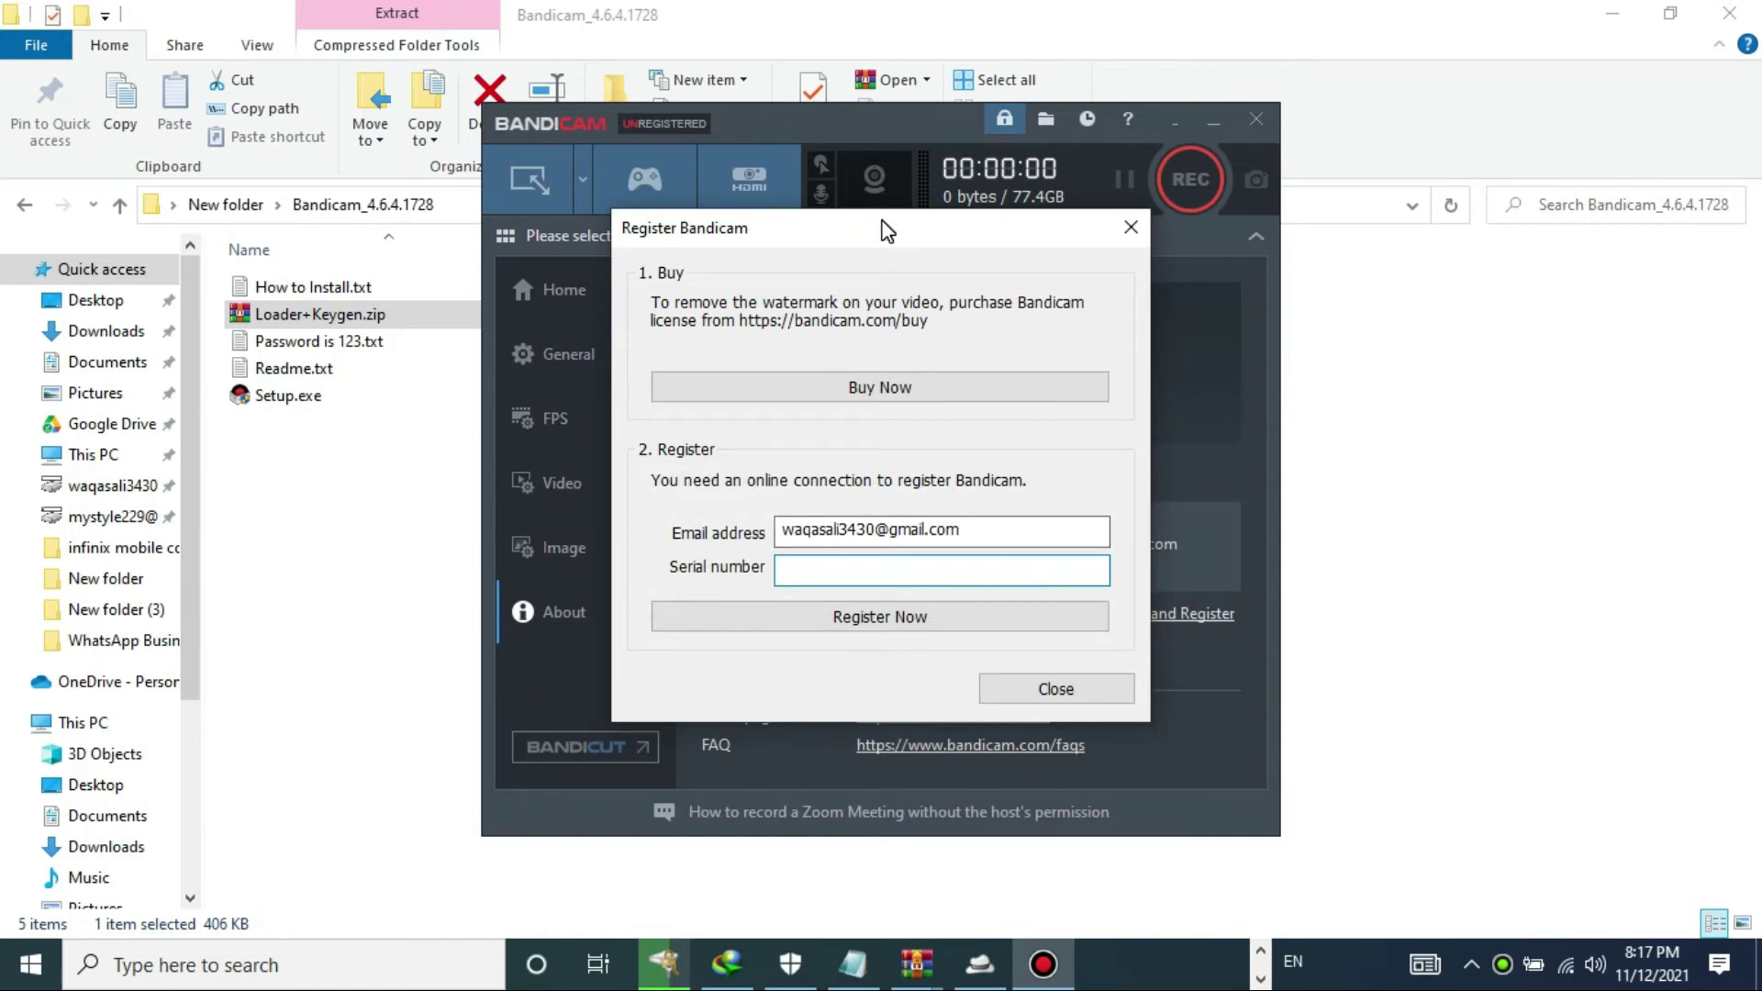
- Try registering Bandicam, dismiss the parameter error, and close the registration form
left_click(877, 615)
left_click(954, 539)
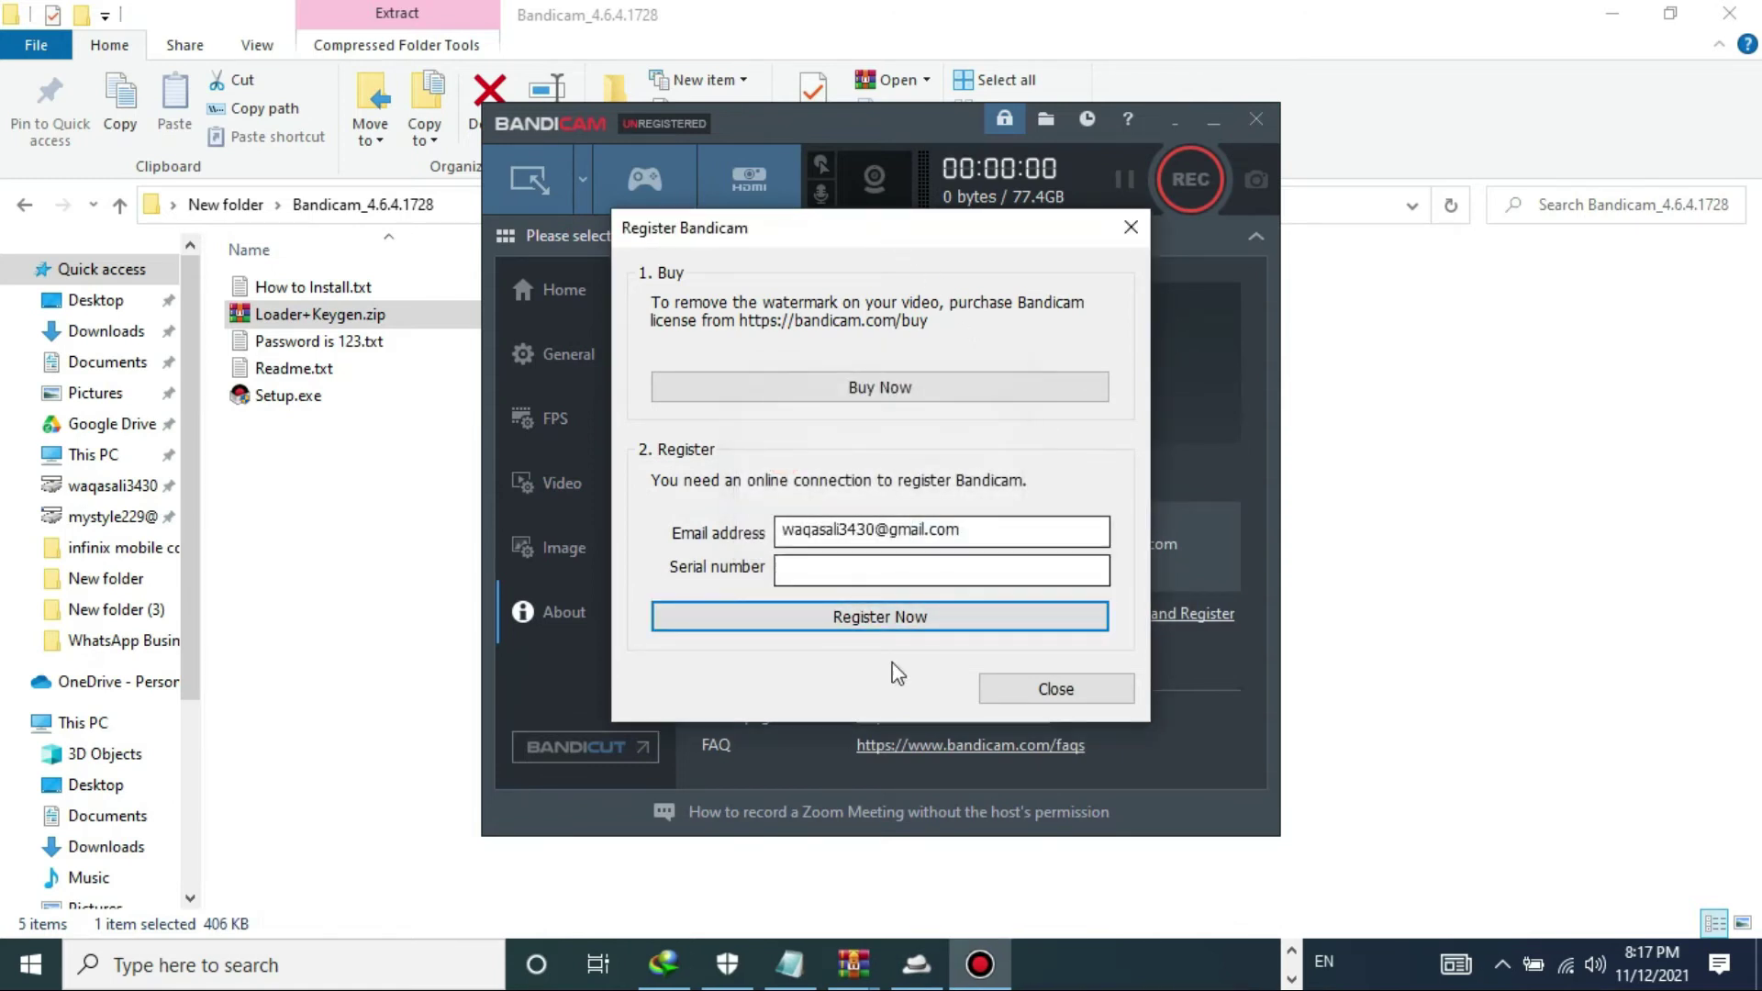
left_click(1035, 696)
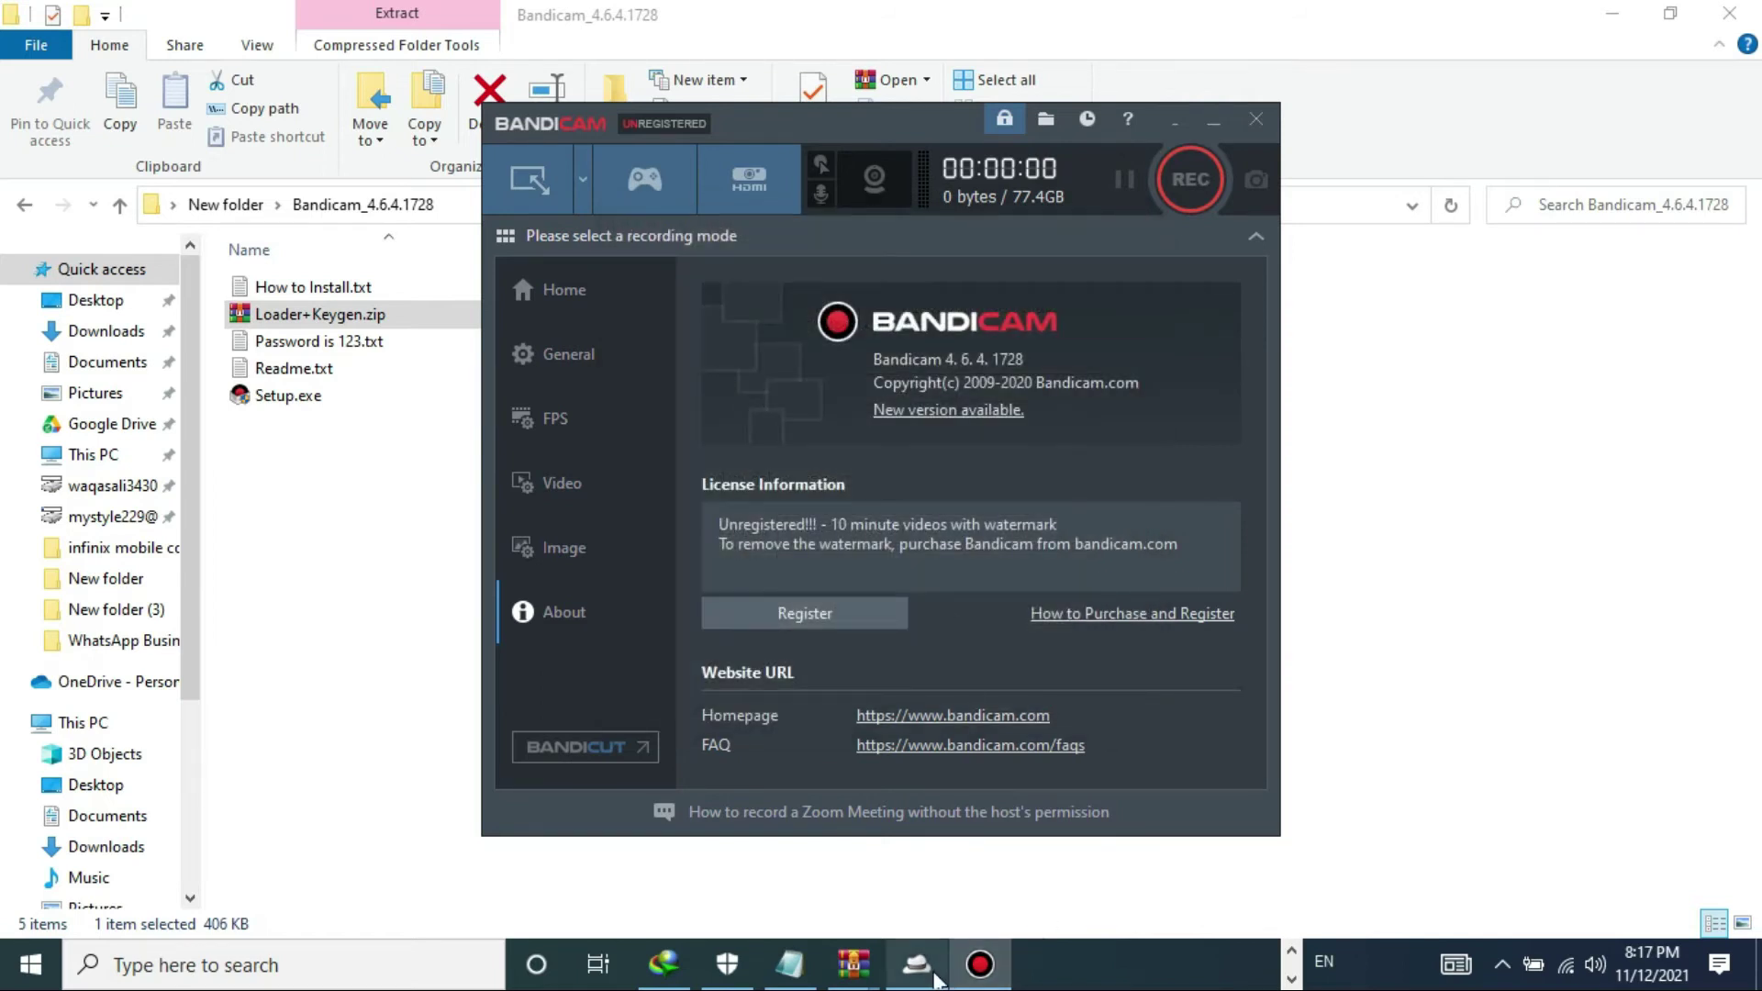
- Select the e-mail address in the keygen, then close the keygen and Bandicam
left_click(927, 975)
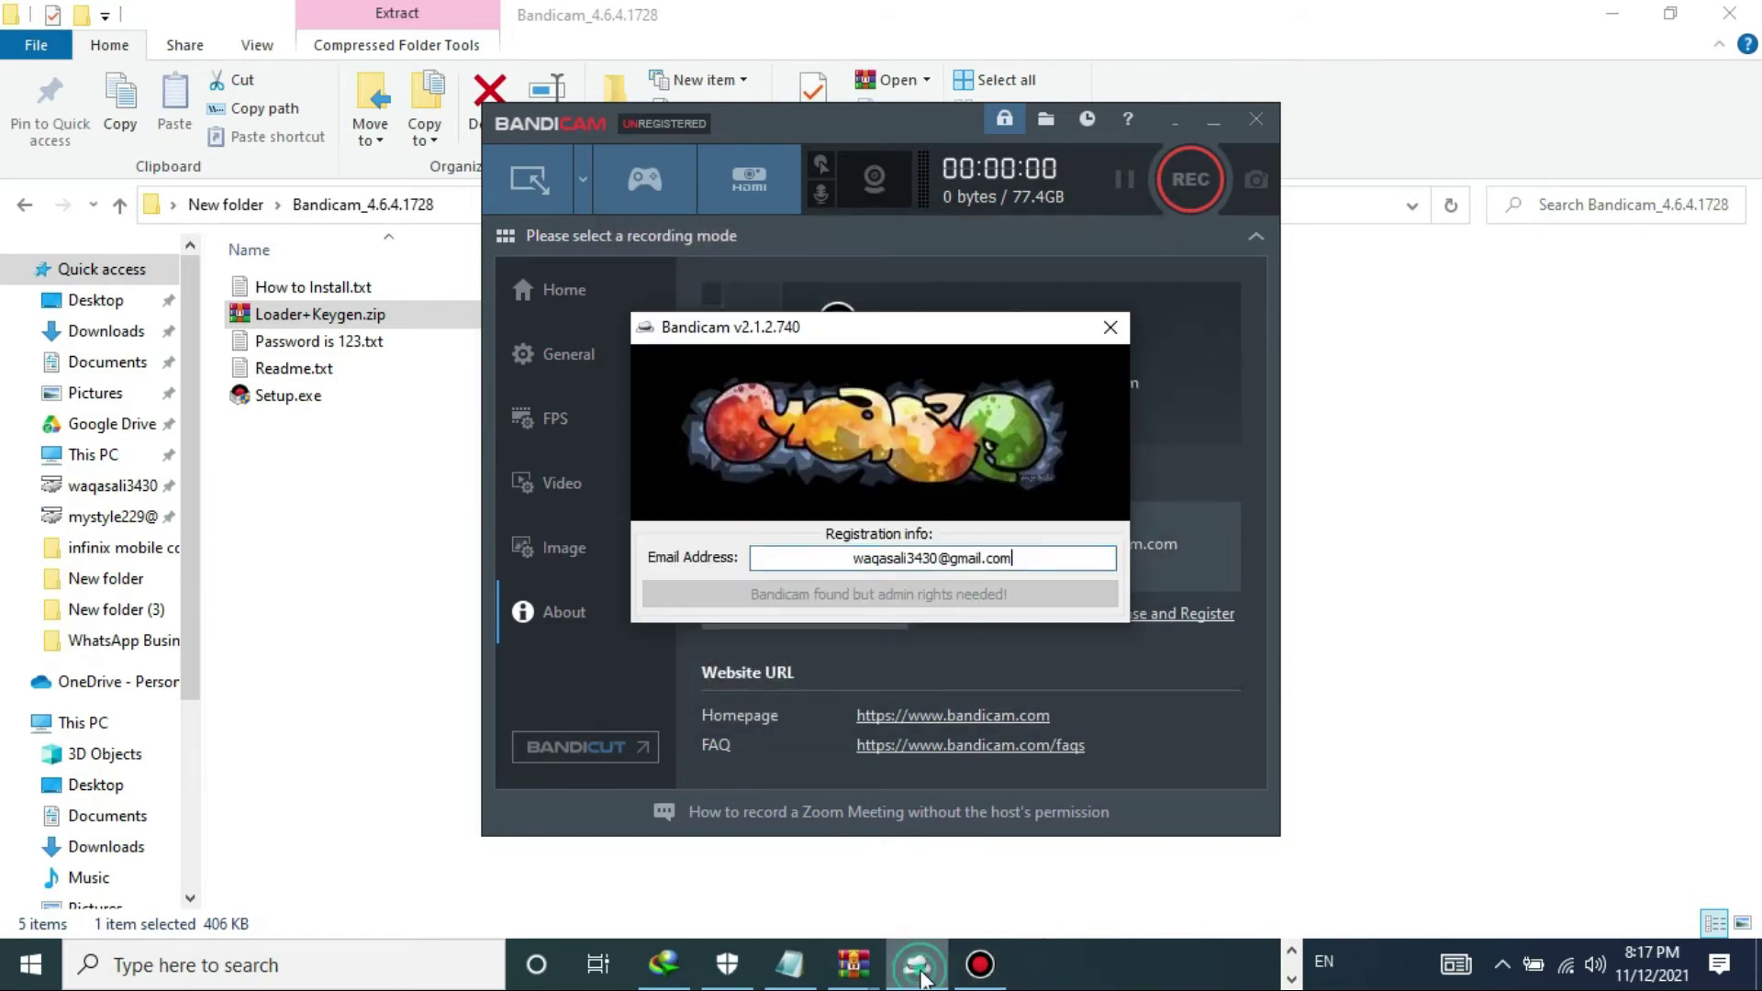
double_click(1016, 558)
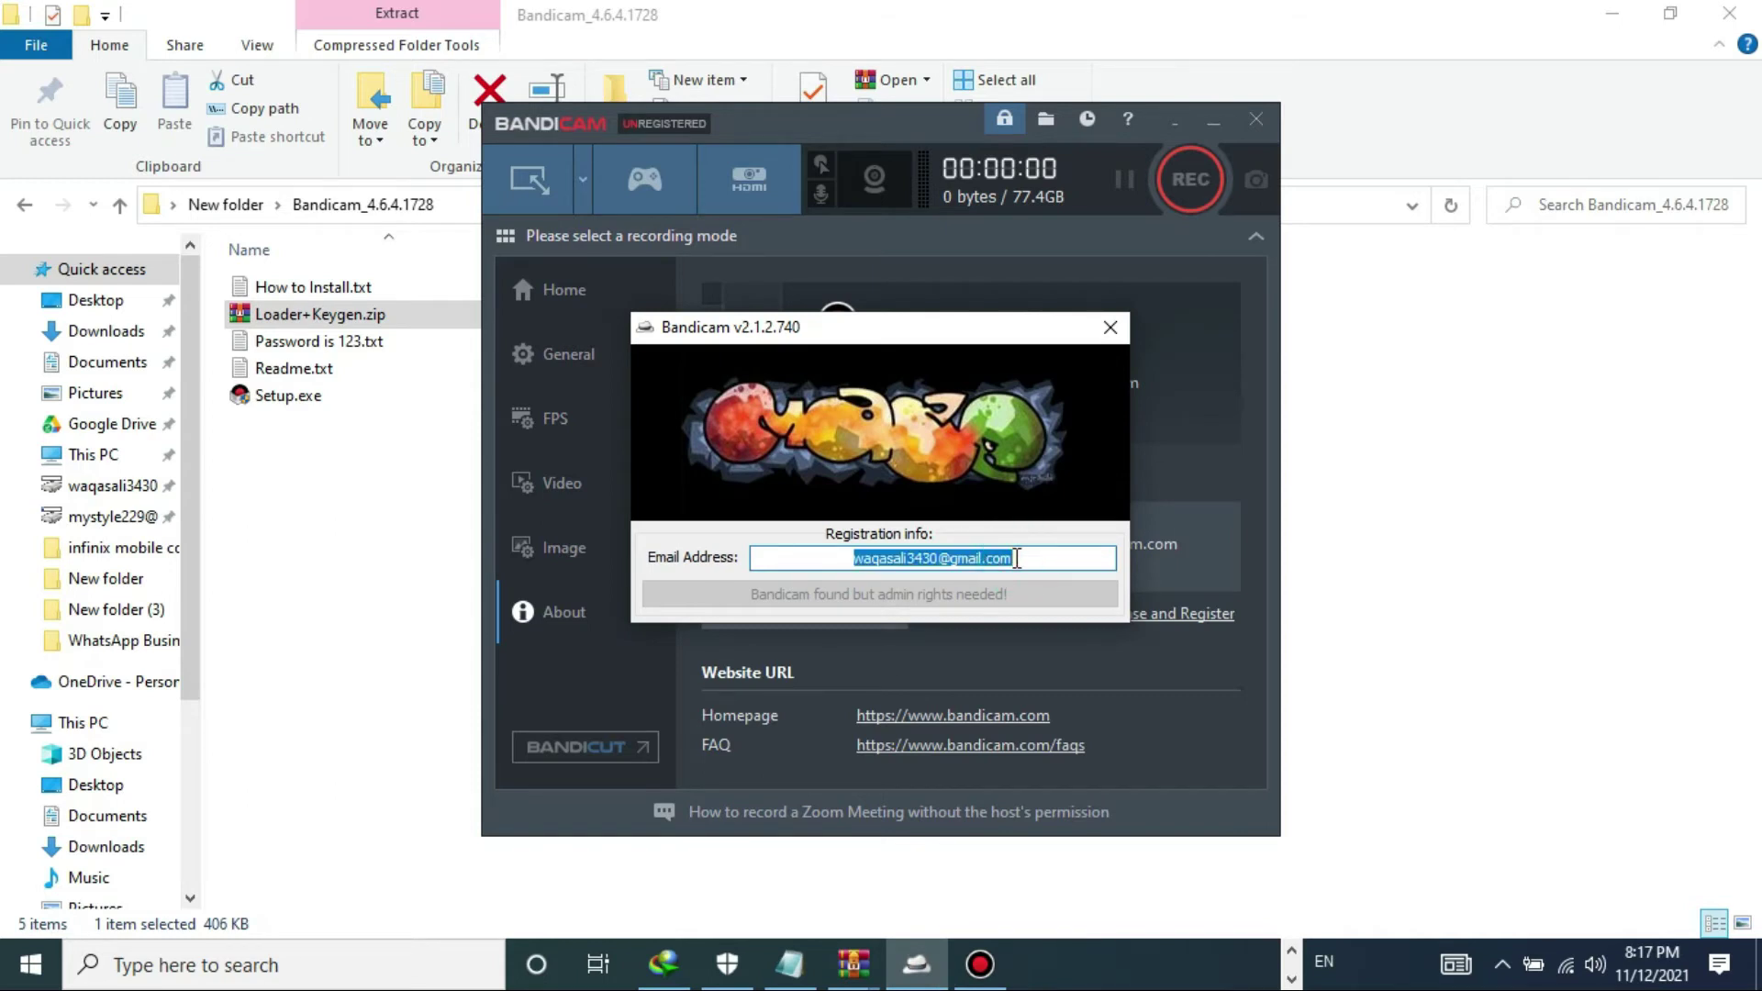
left_click(1045, 558)
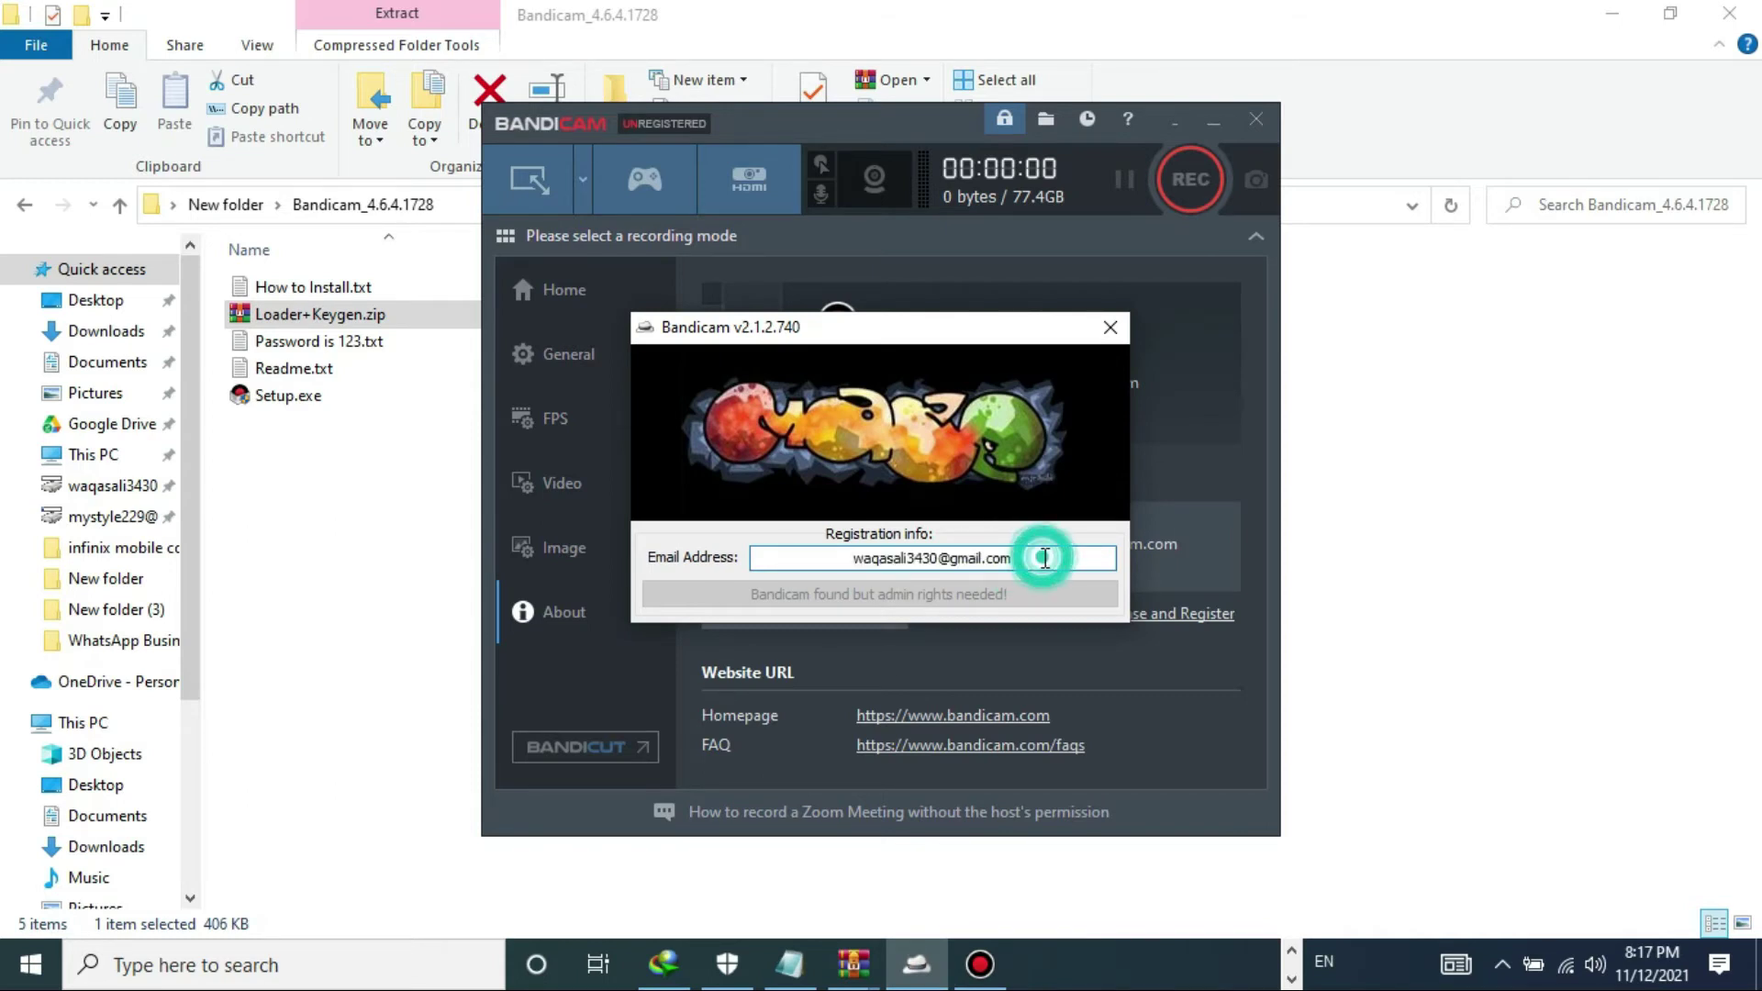
double_click(1045, 558)
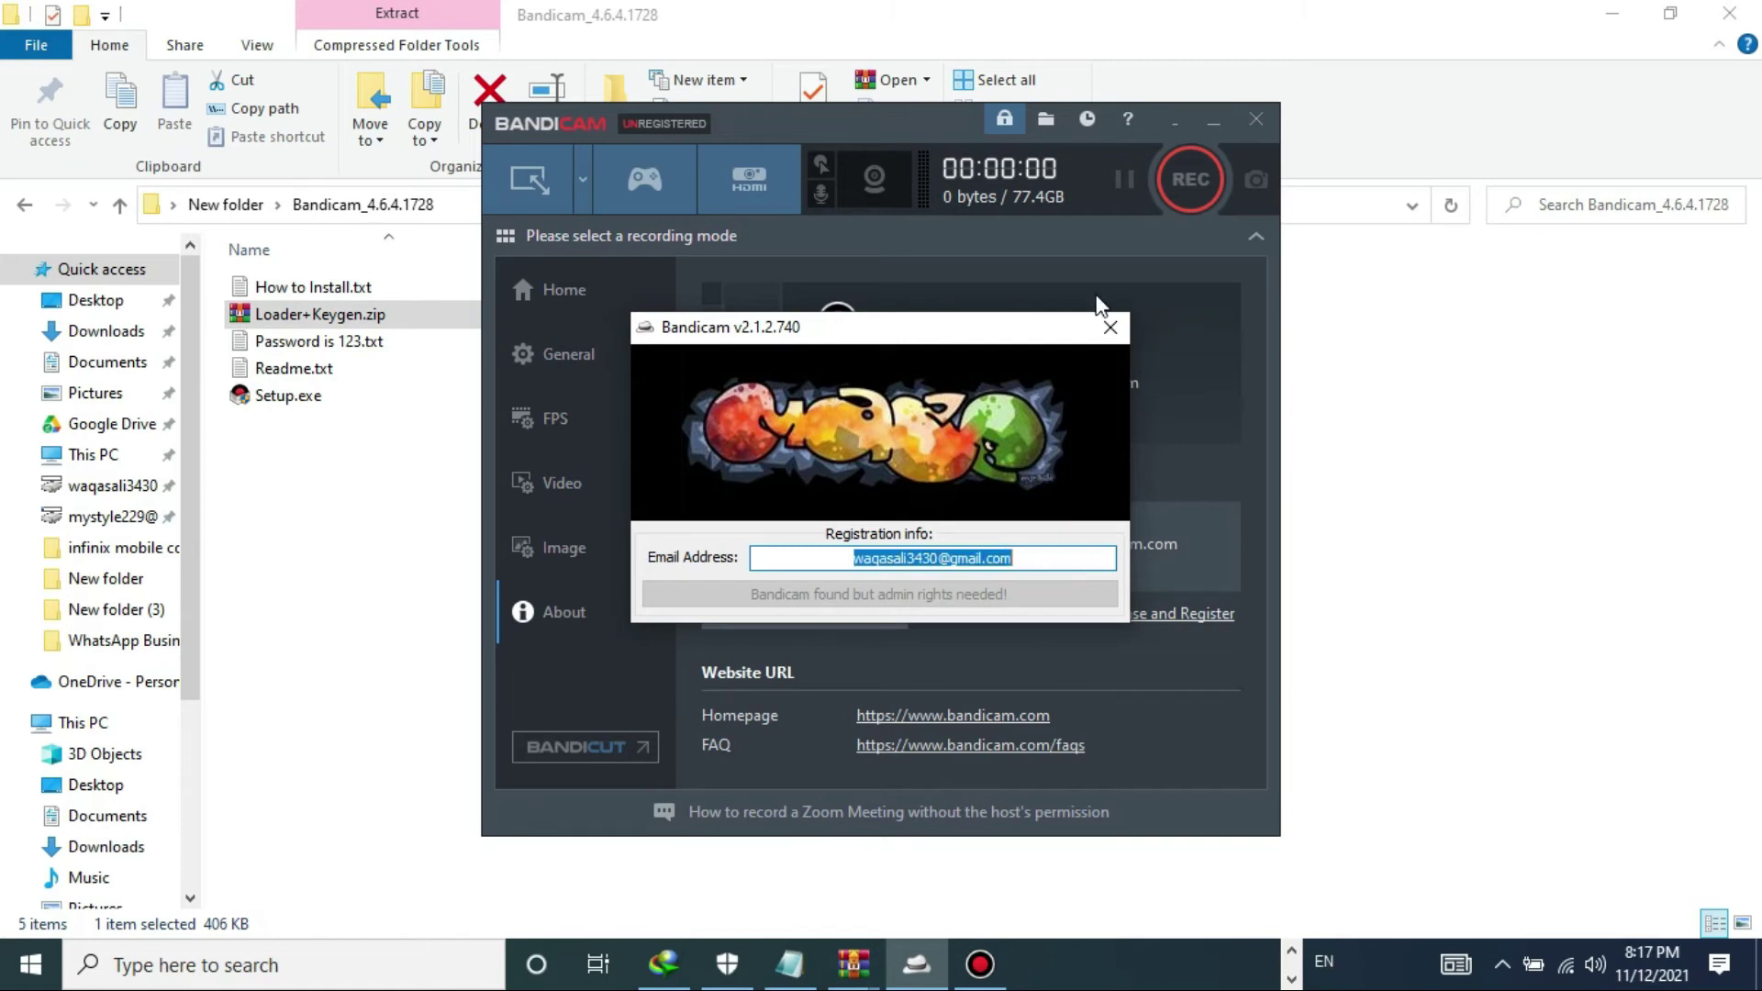
left_click(1110, 327)
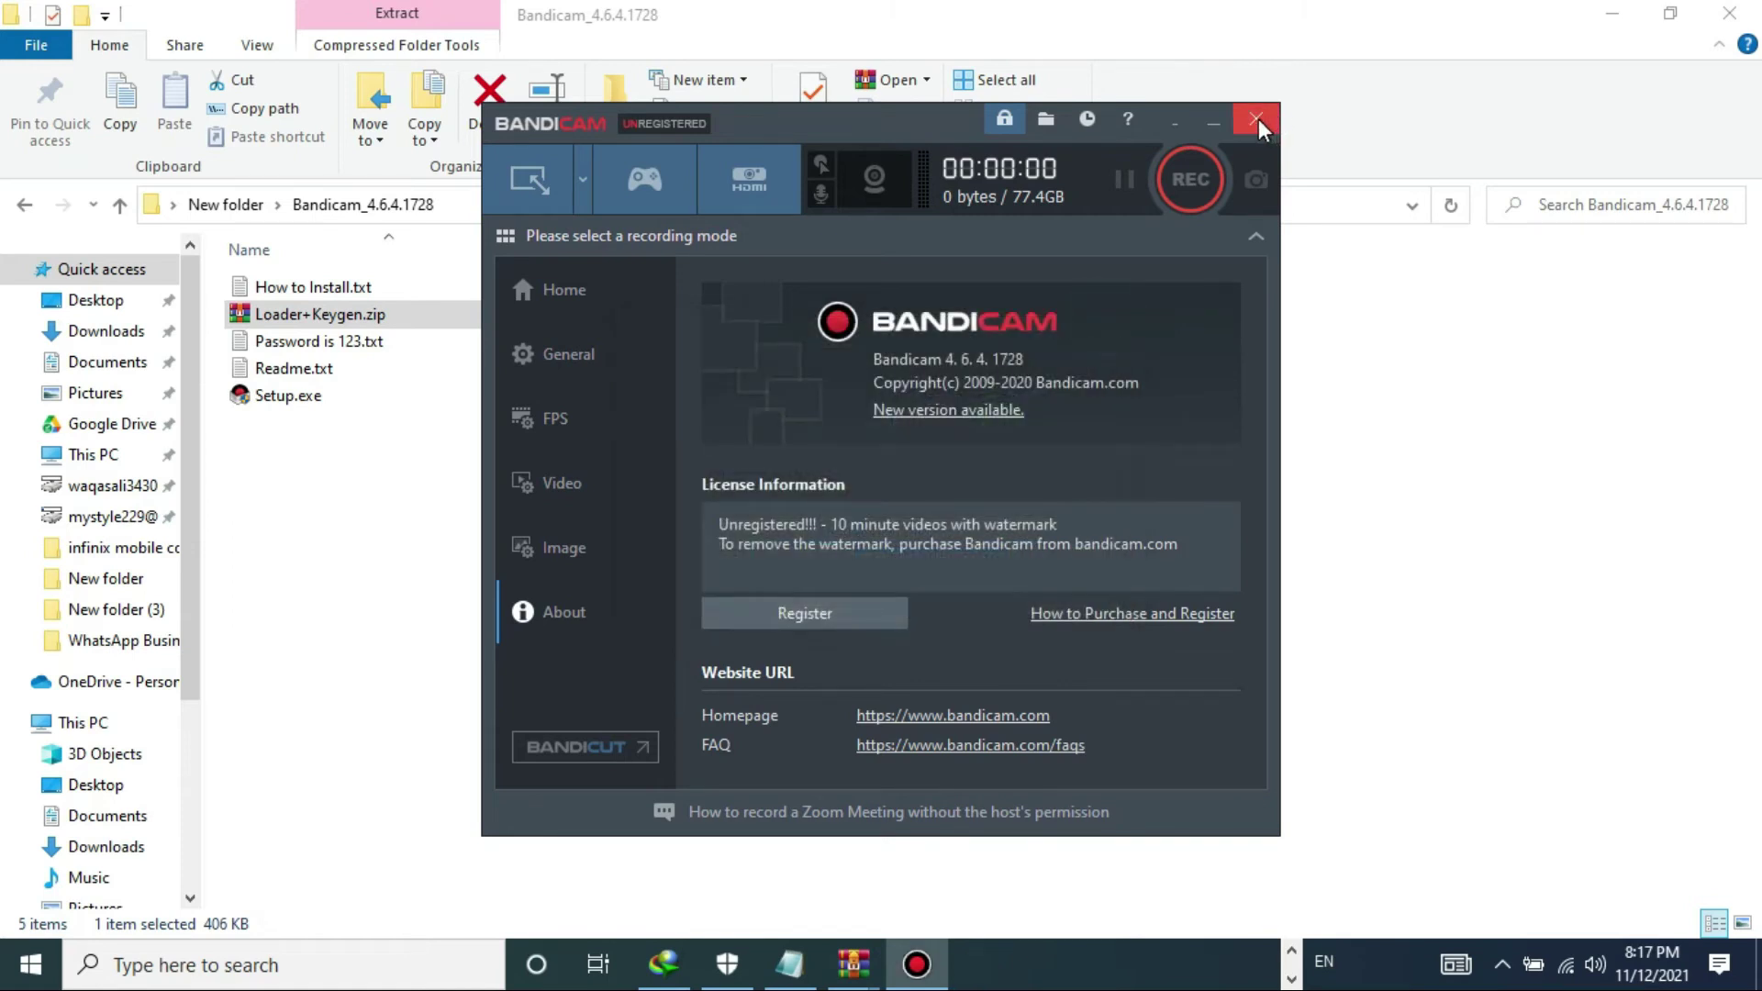
left_click(1253, 119)
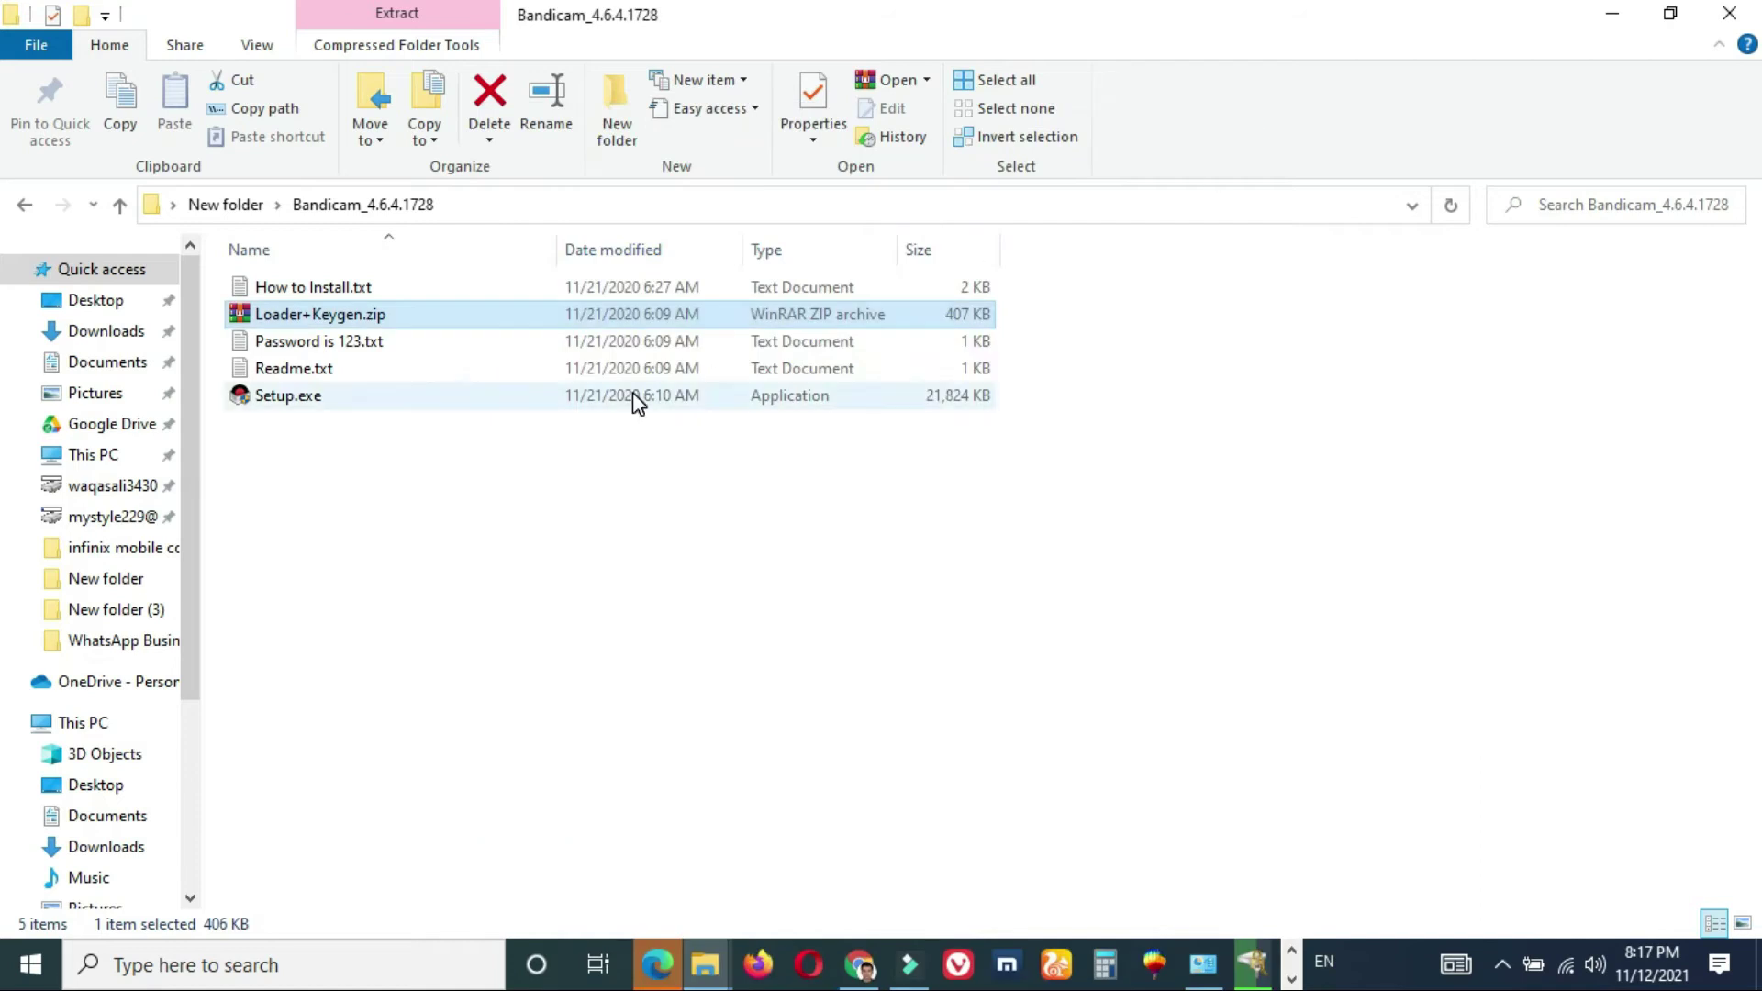
right_click(344, 312)
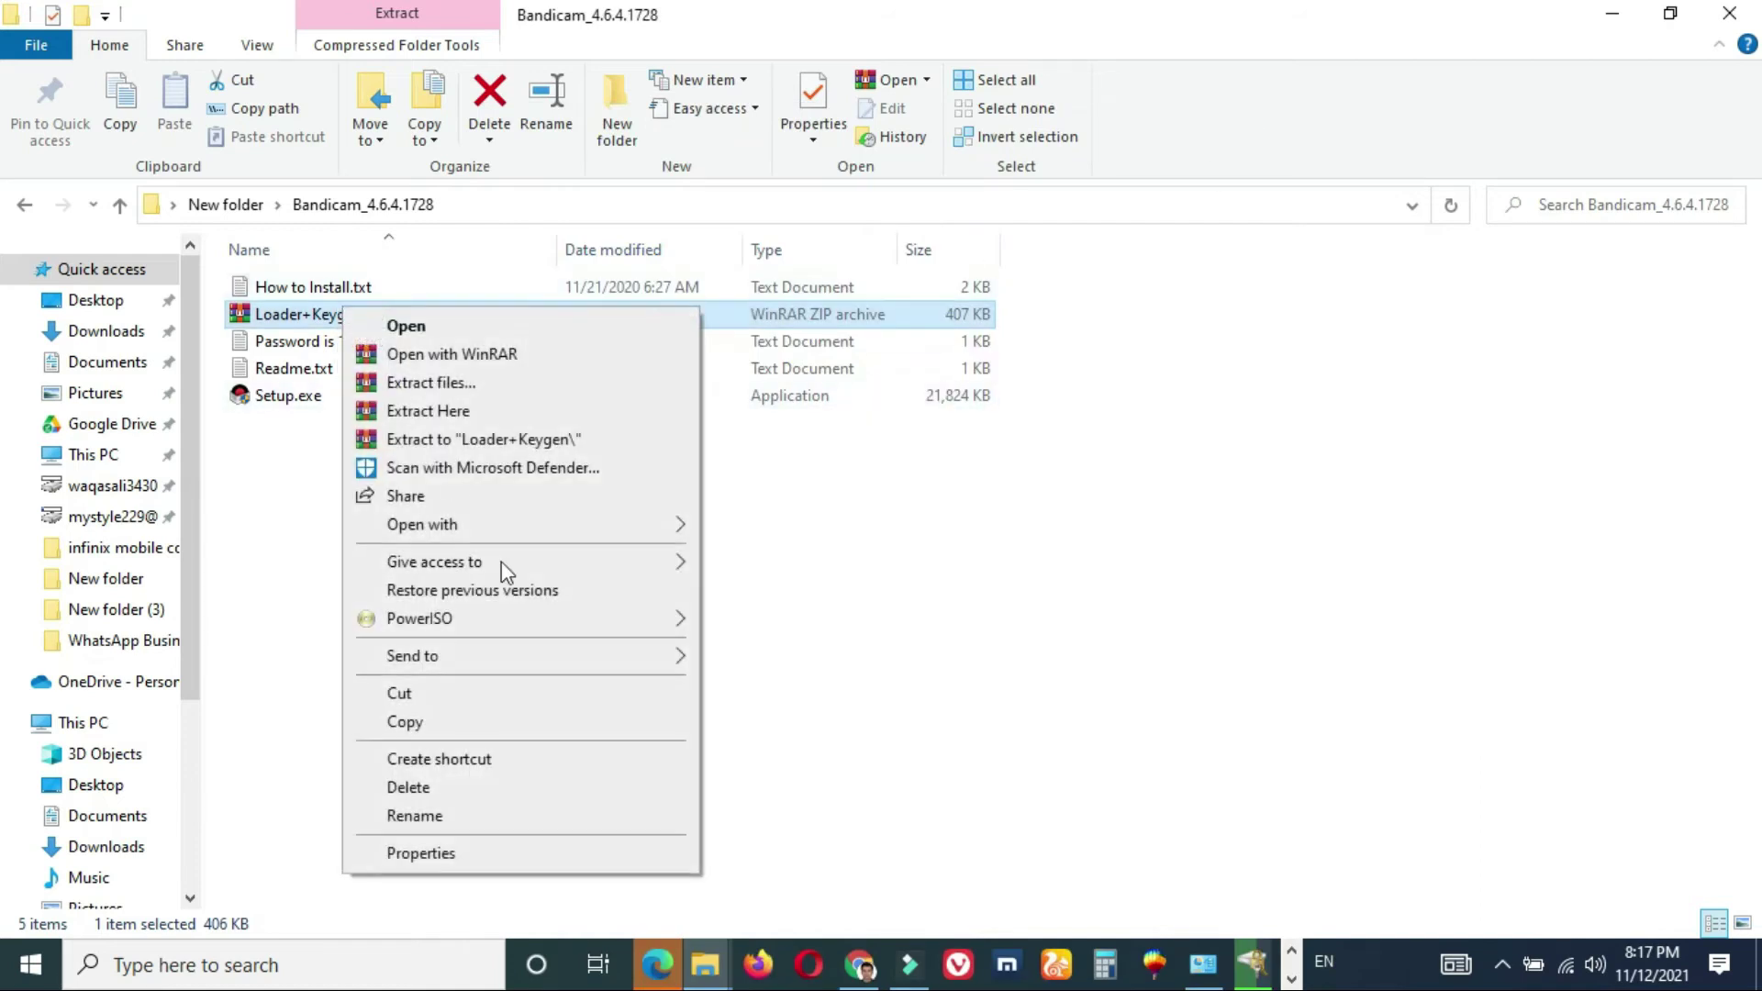
left_click(456, 412)
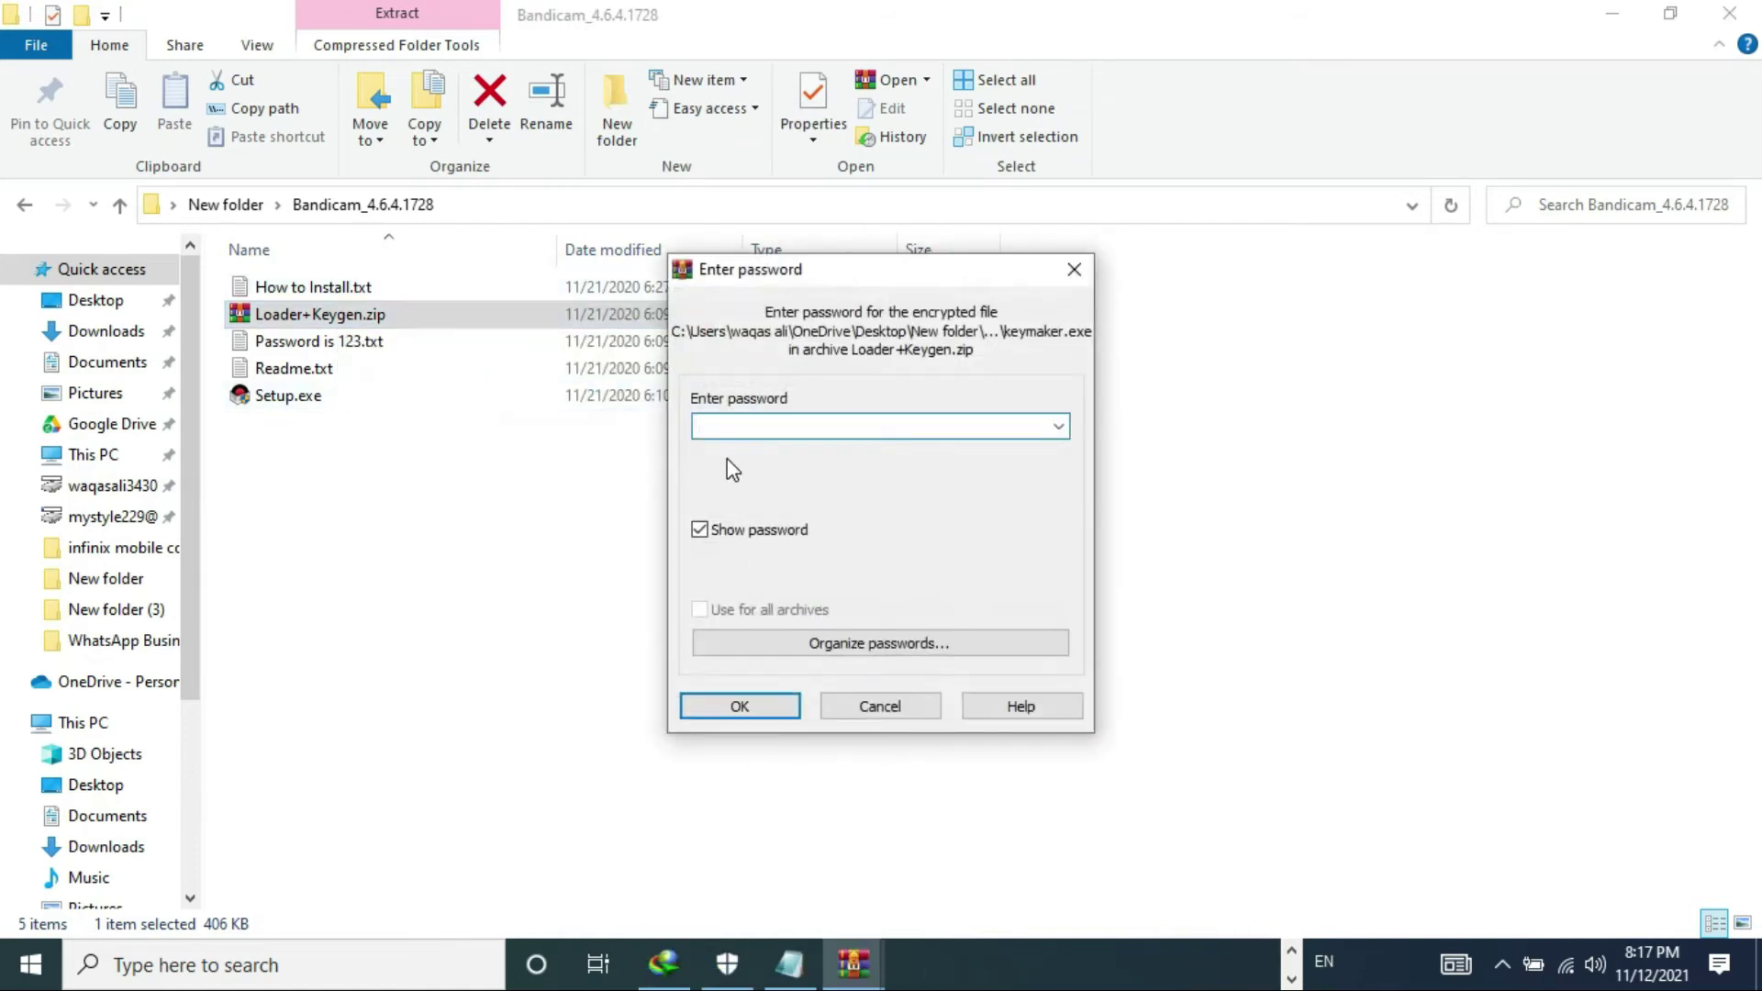
type("123")
key("Return")
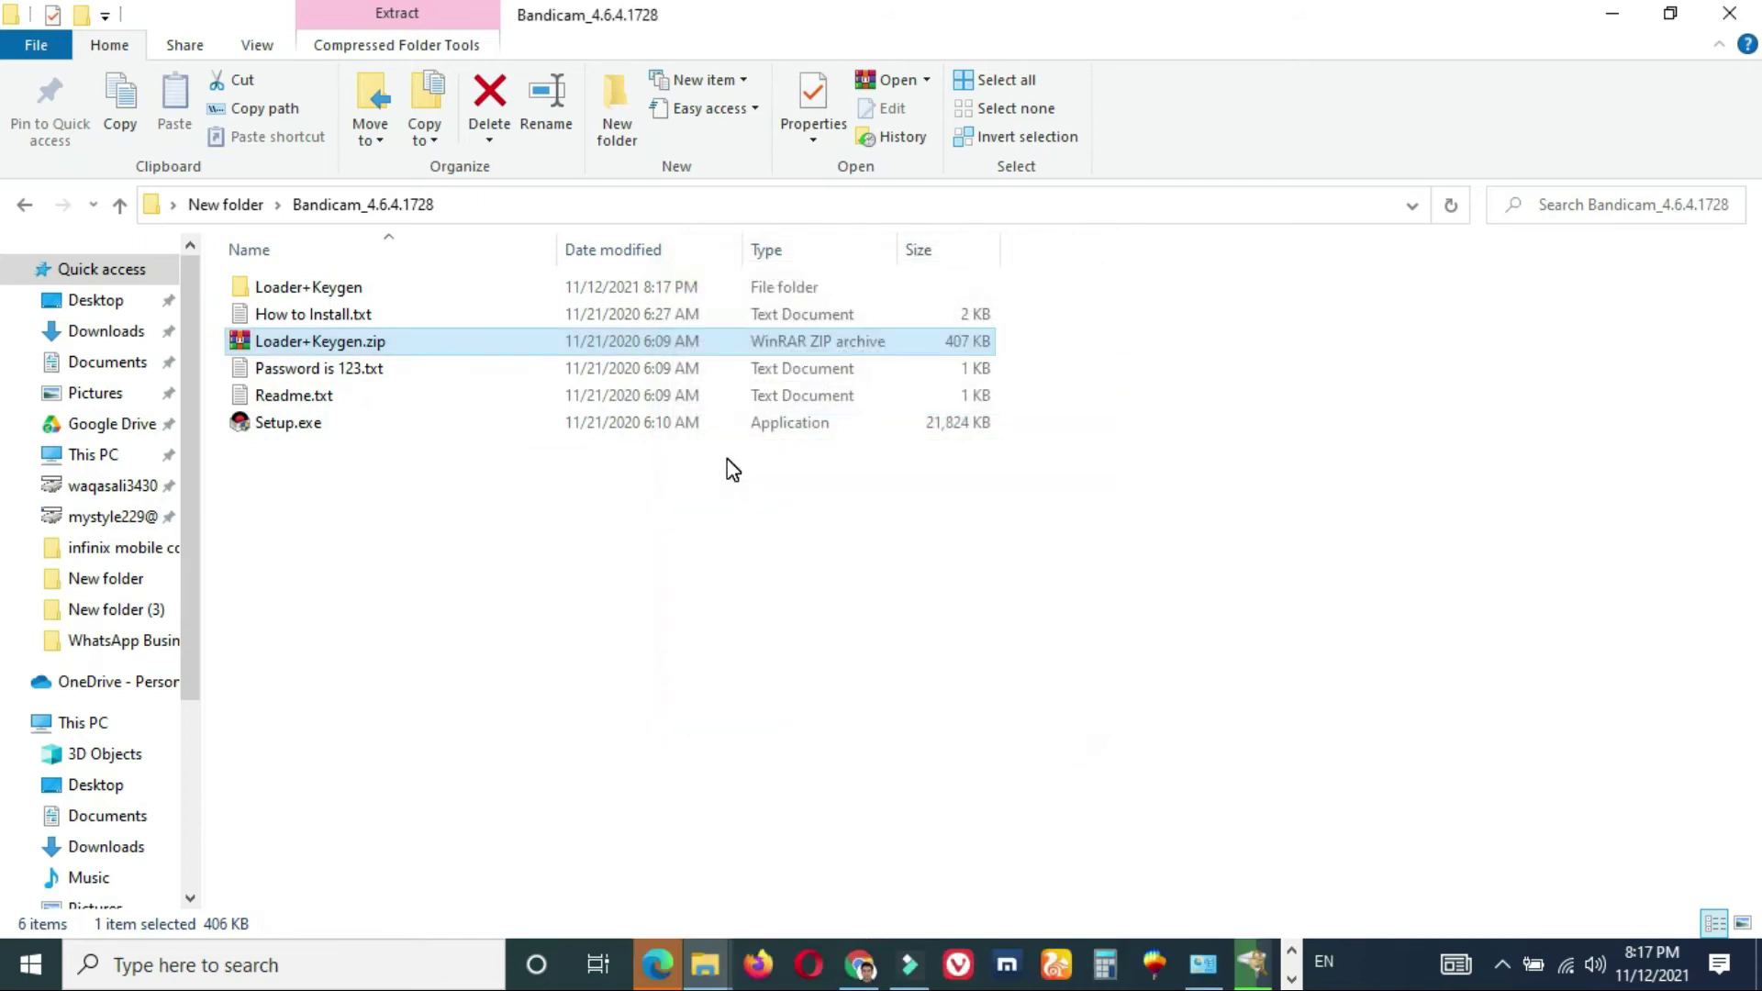
- Launch Bandicam from Loader+Keygen\Loader\Loader.exe, check its registration form, then close it
left_click(360, 287)
double_click(360, 287)
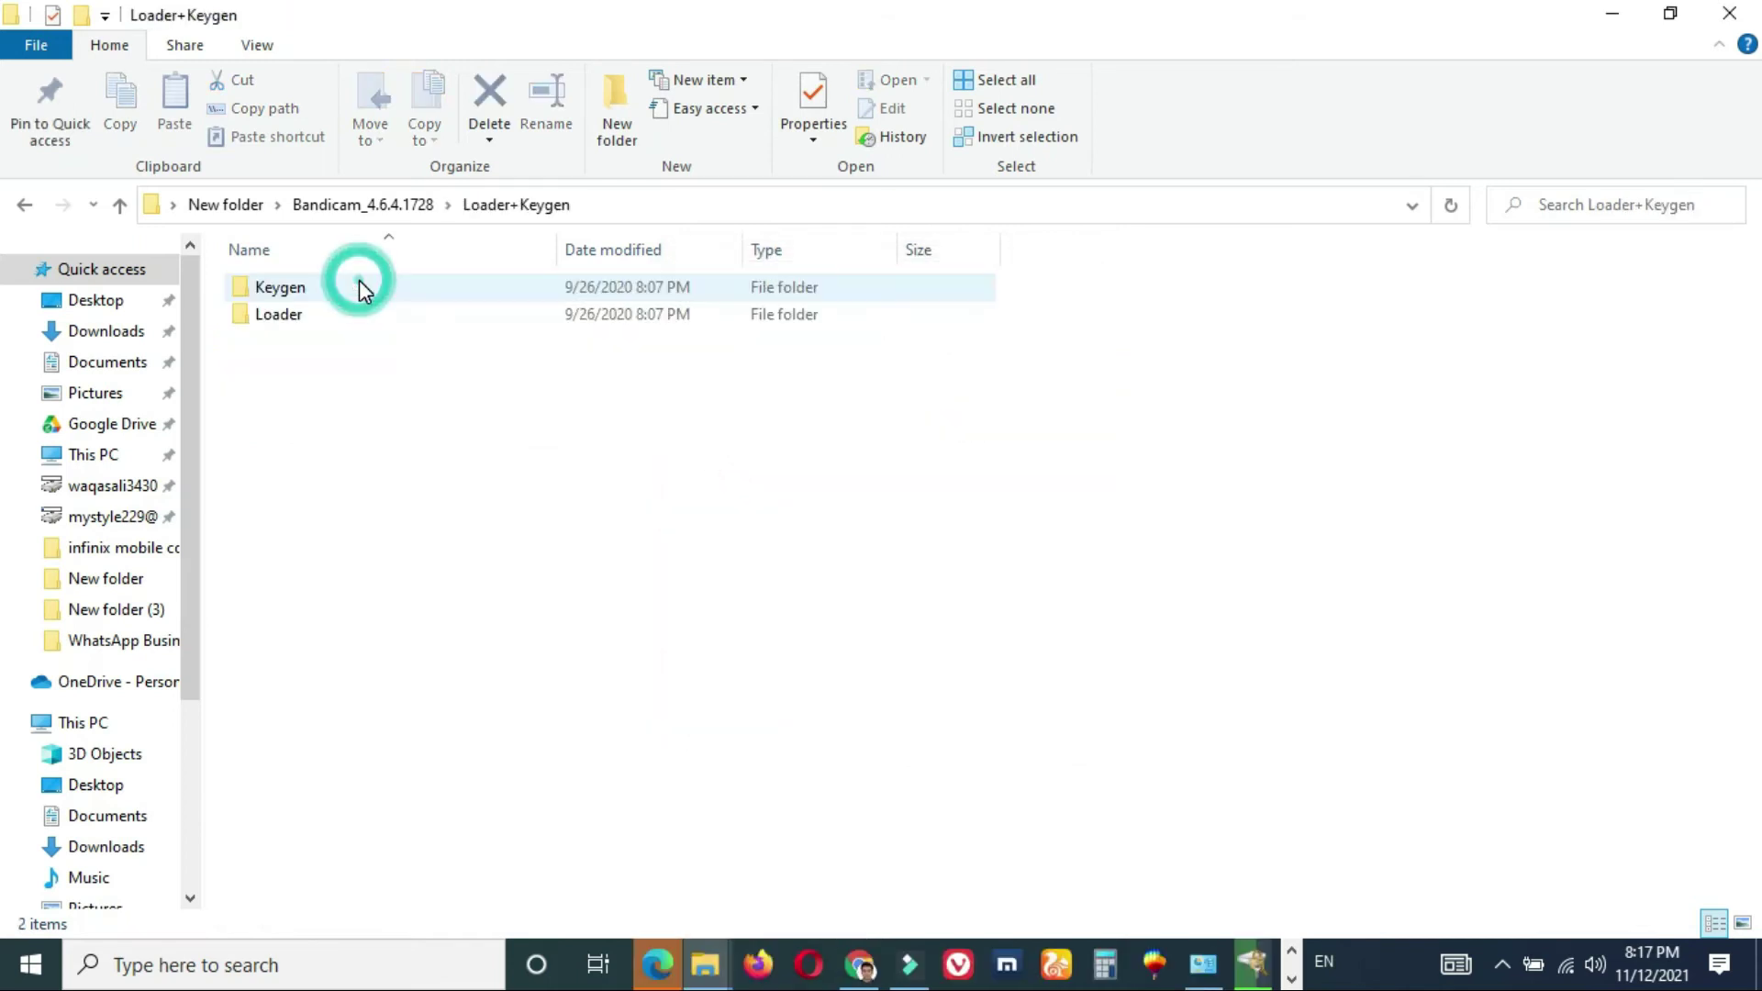
double_click(296, 312)
left_click(290, 289)
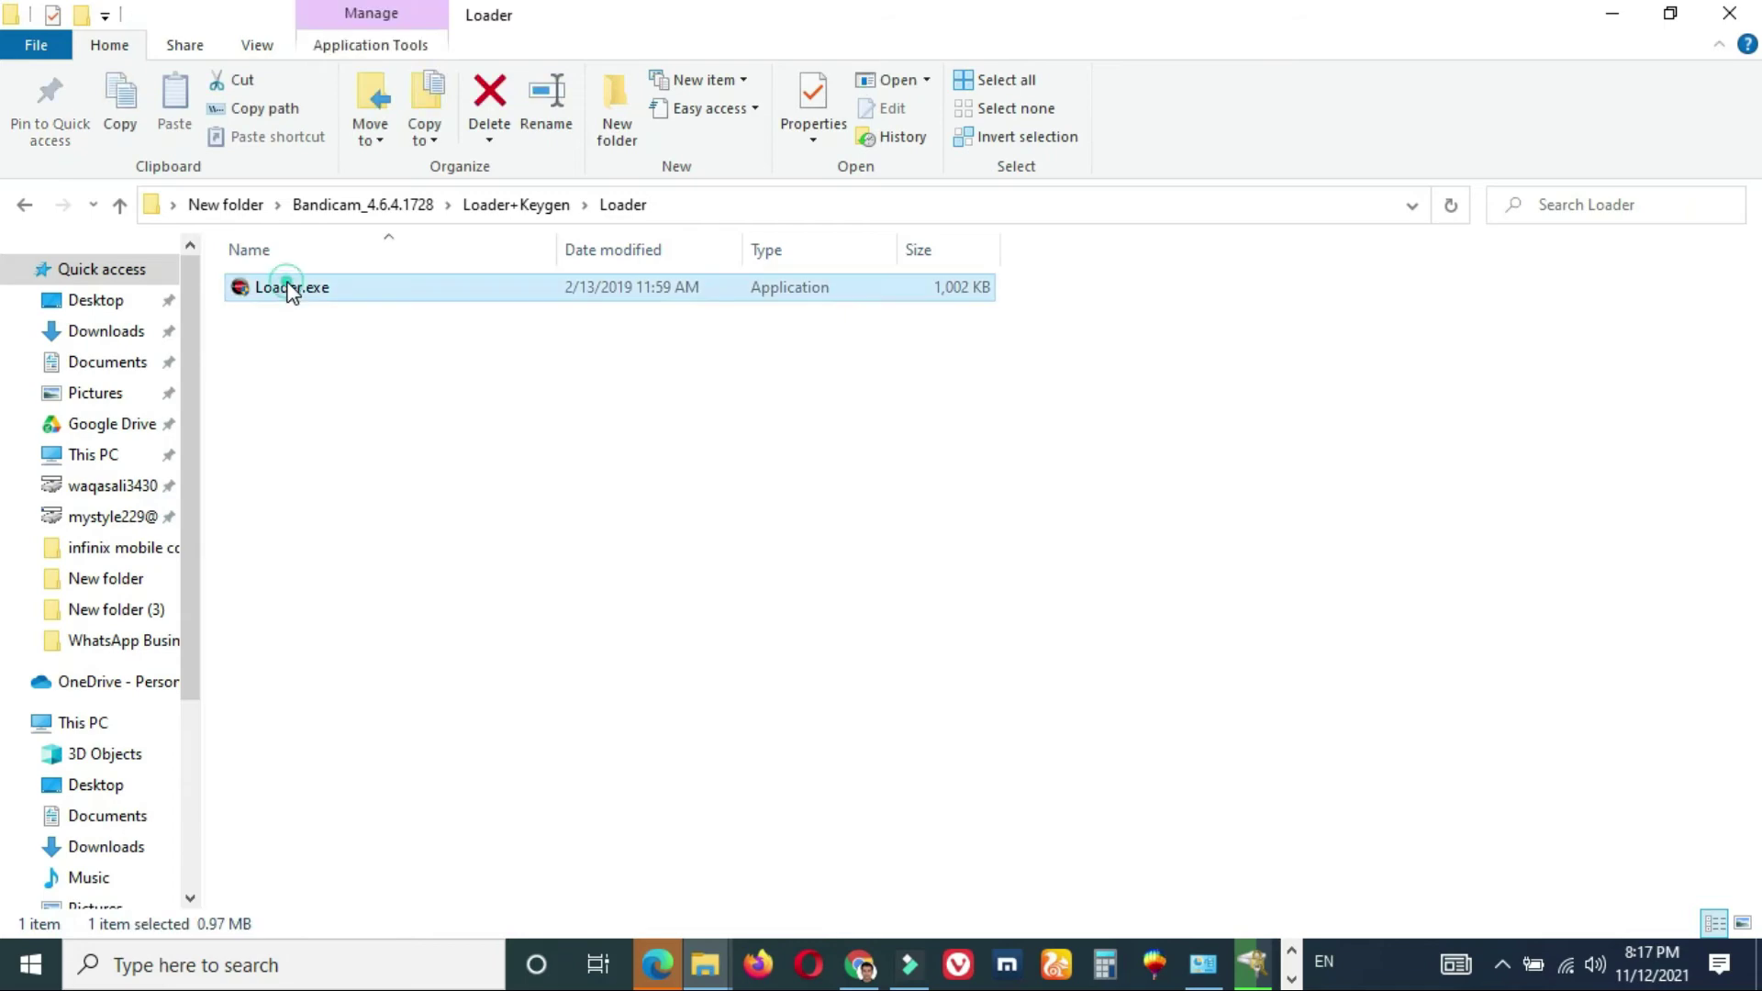
double_click(286, 285)
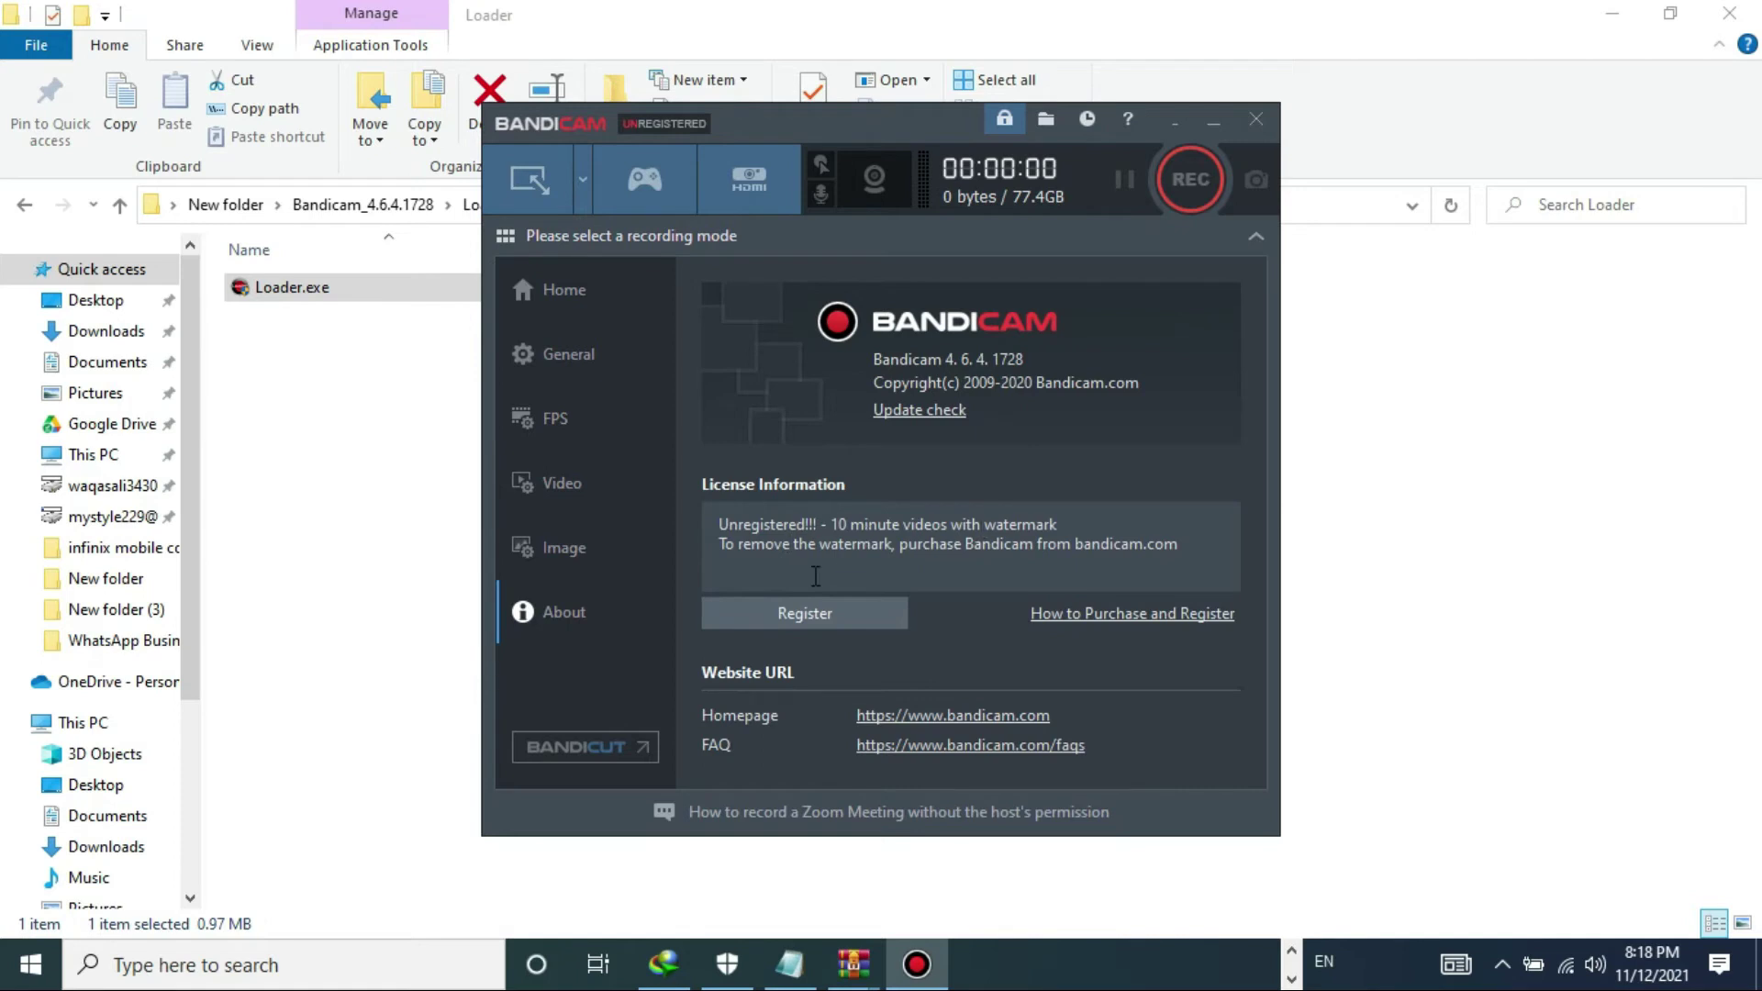
left_click(850, 607)
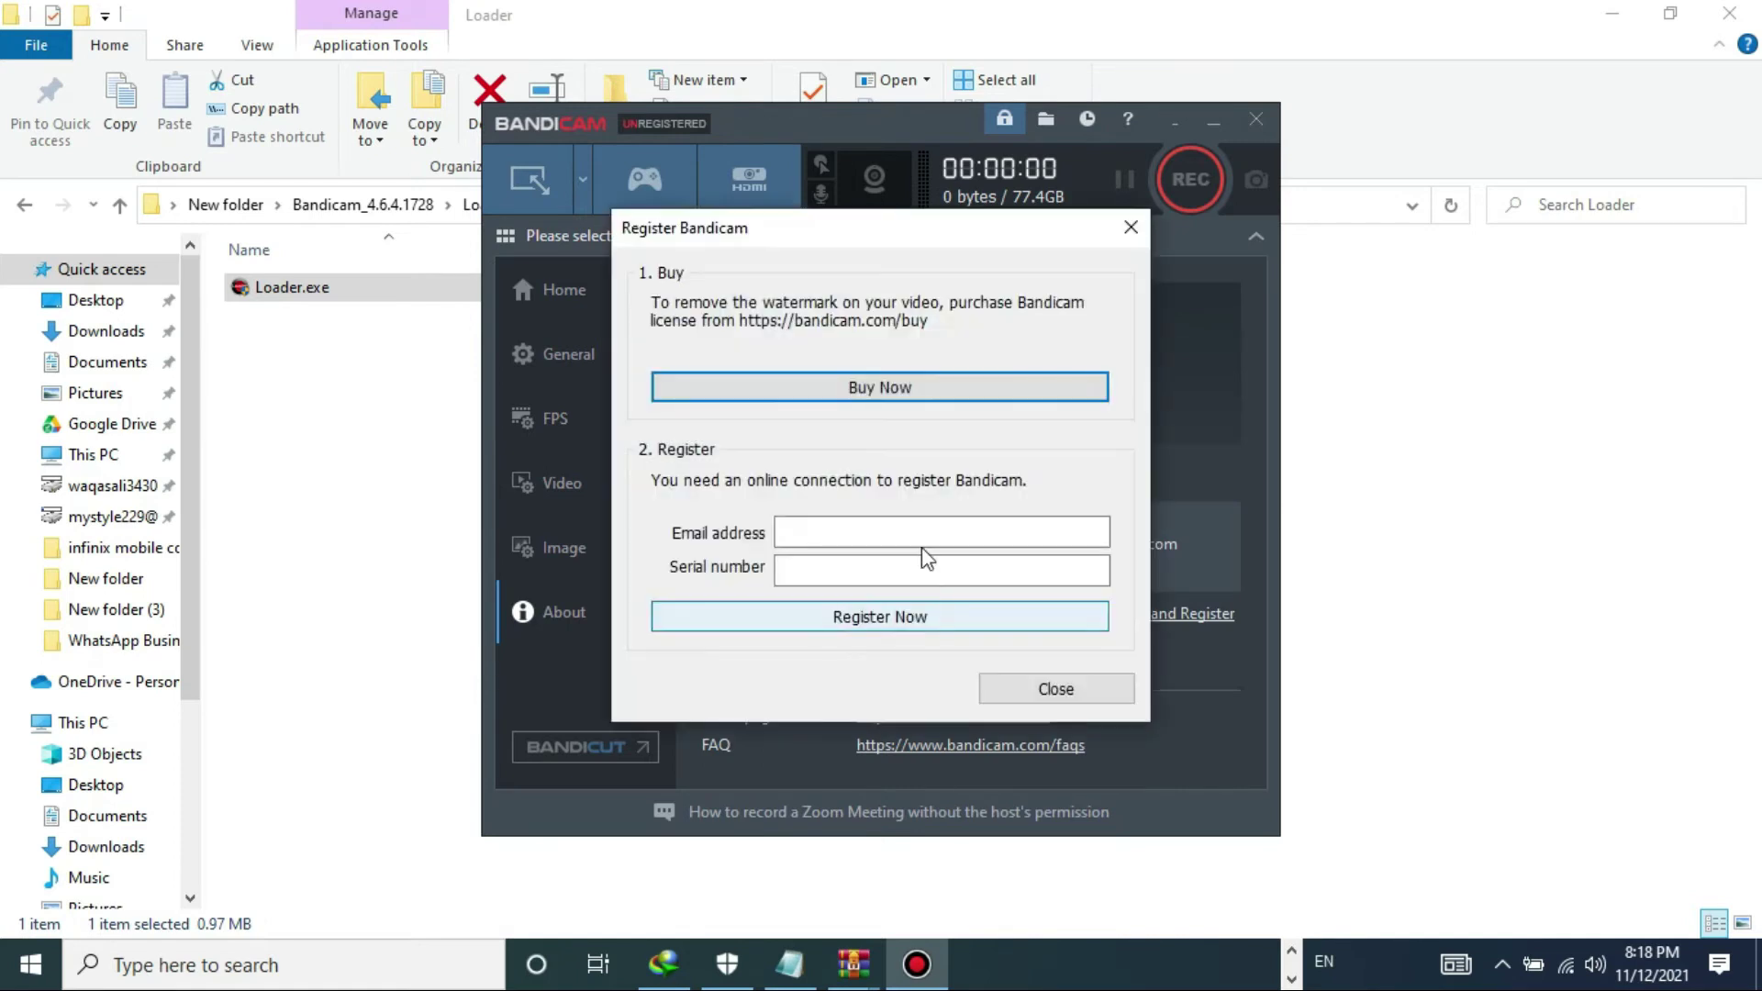
left_click(1049, 690)
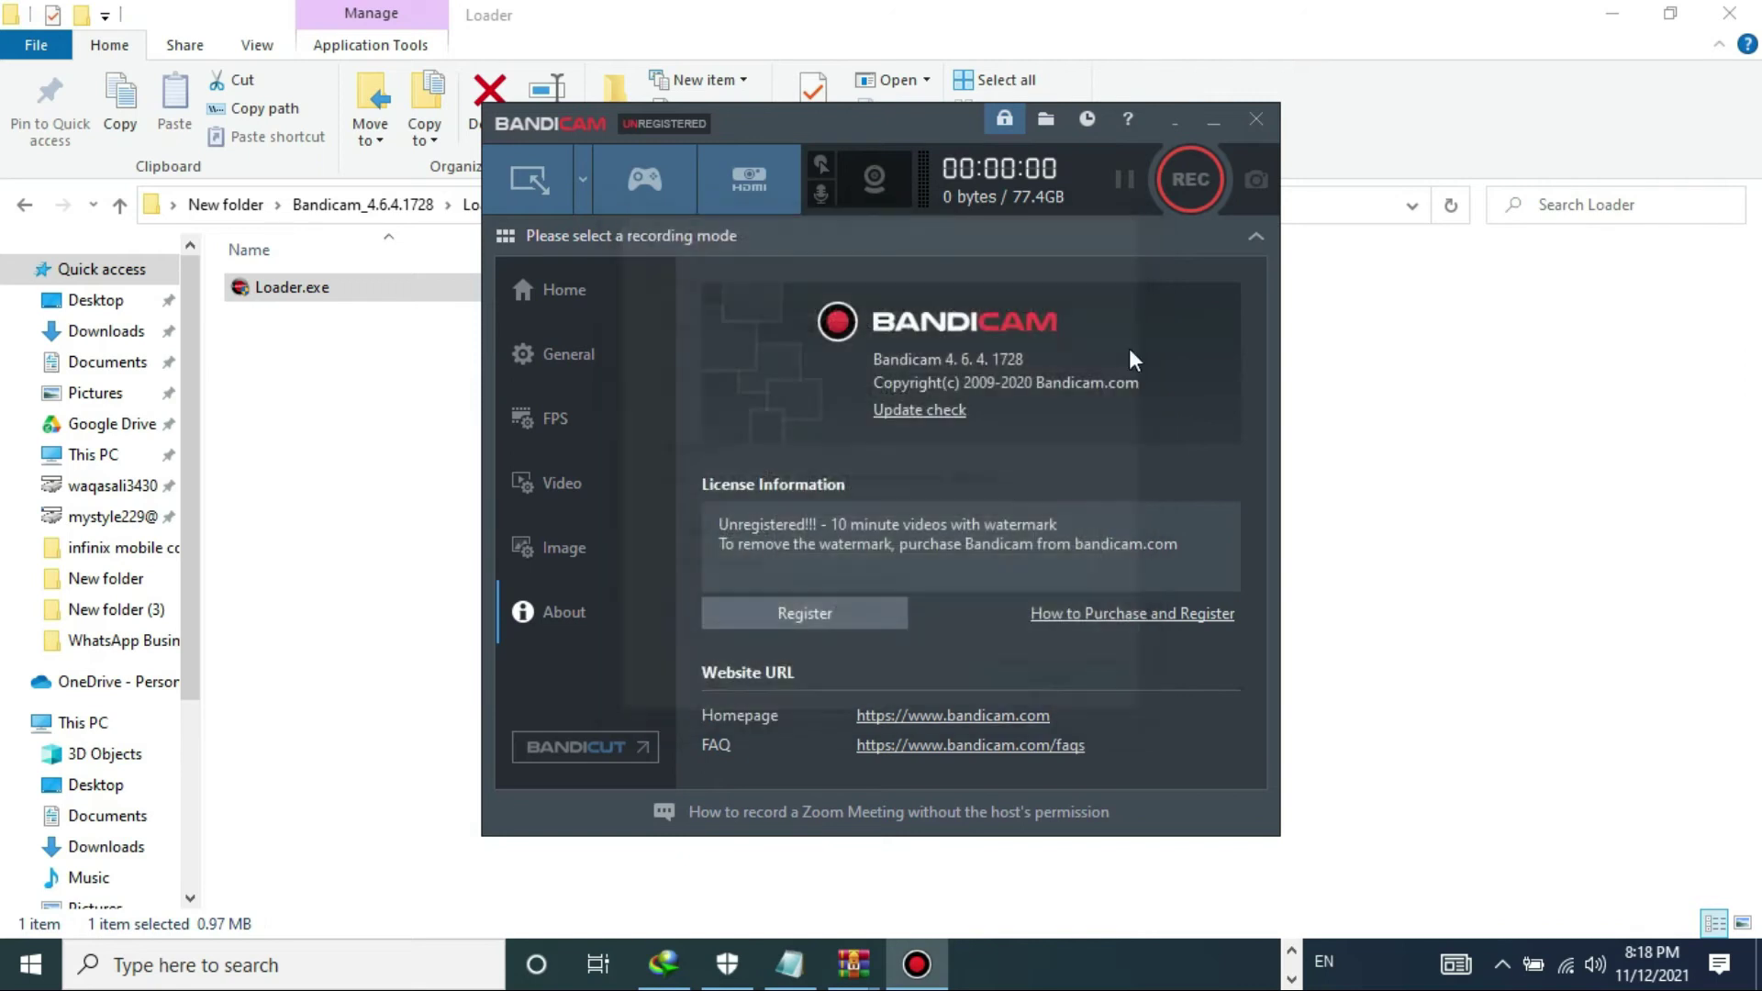
left_click(1252, 120)
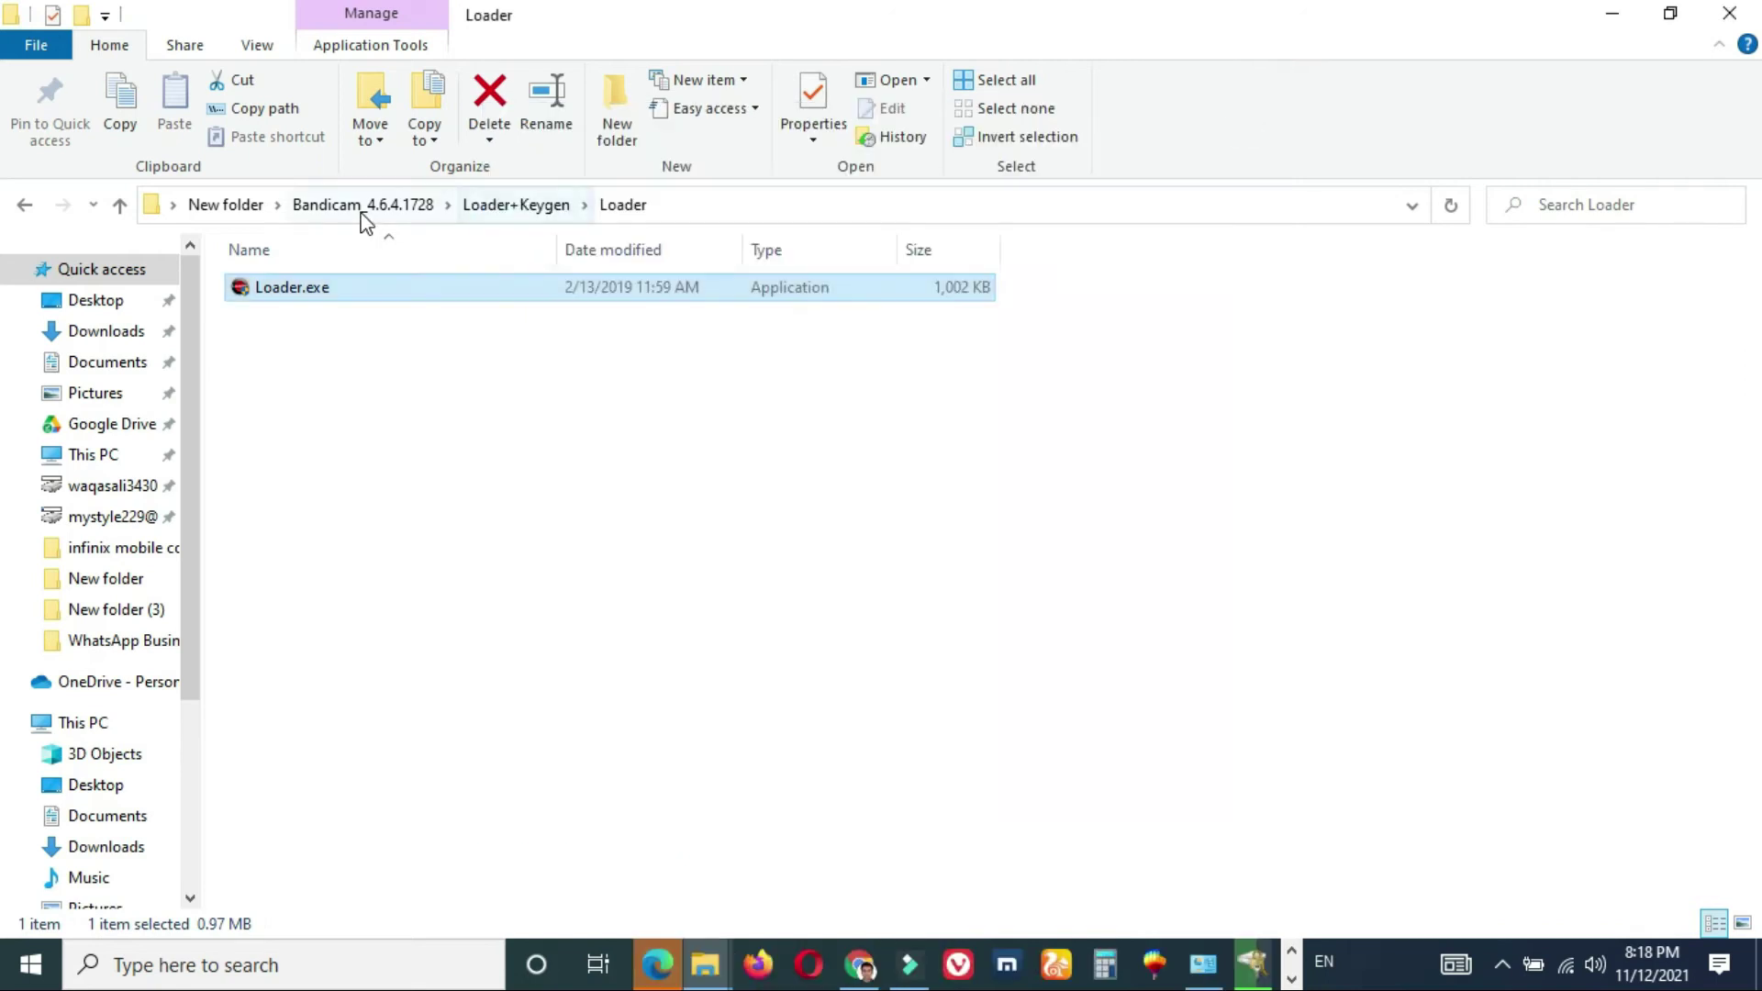
- Launch keymaker.exe from the Keygen folder, enter the e-mail address, then close it without admin rights
left_click(120, 205)
double_click(280, 290)
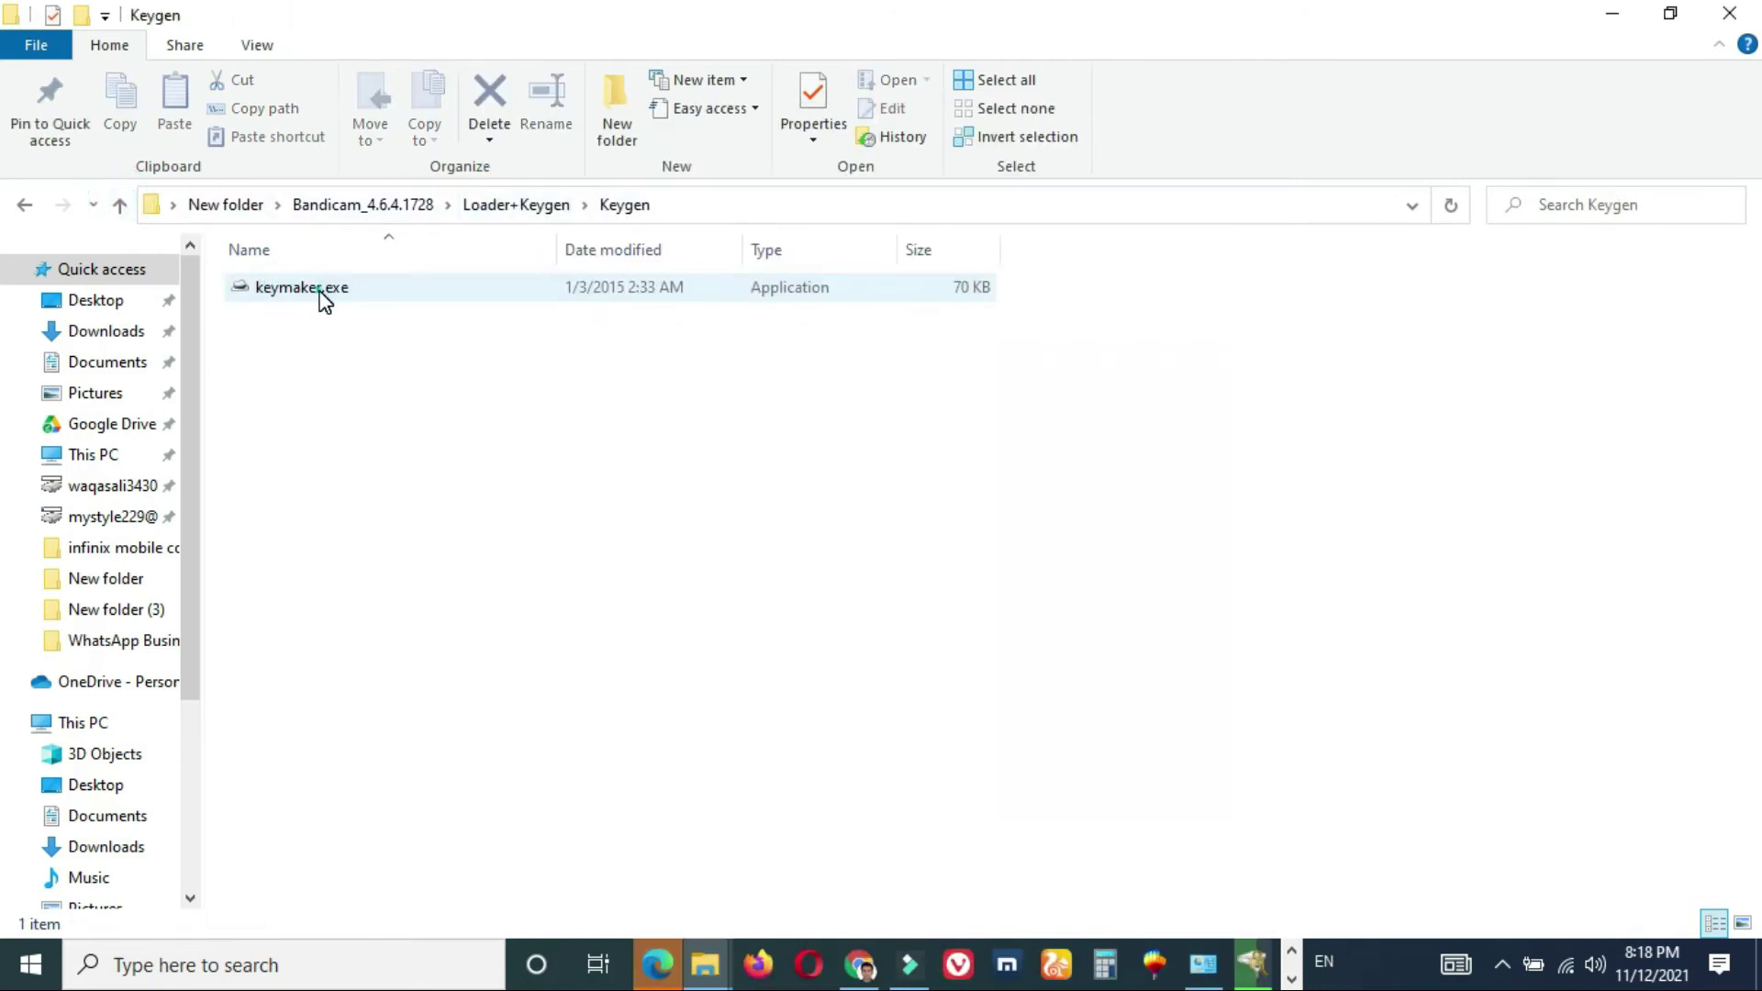
double_click(321, 292)
left_click(882, 561)
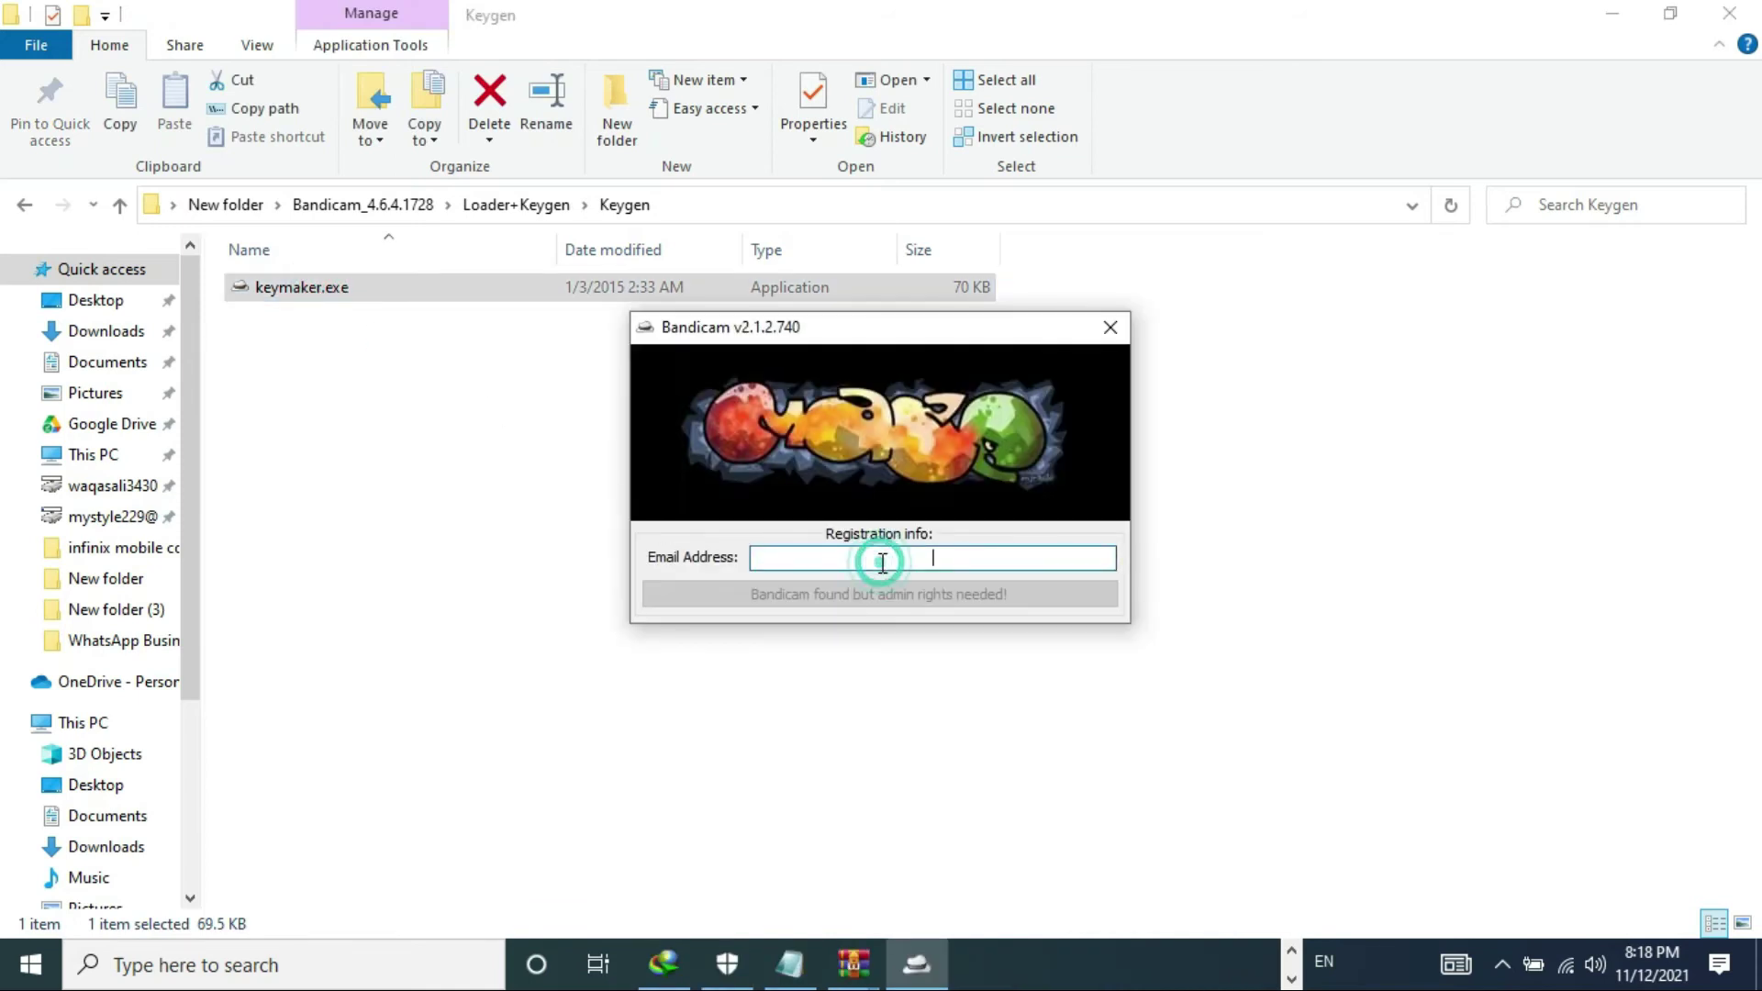
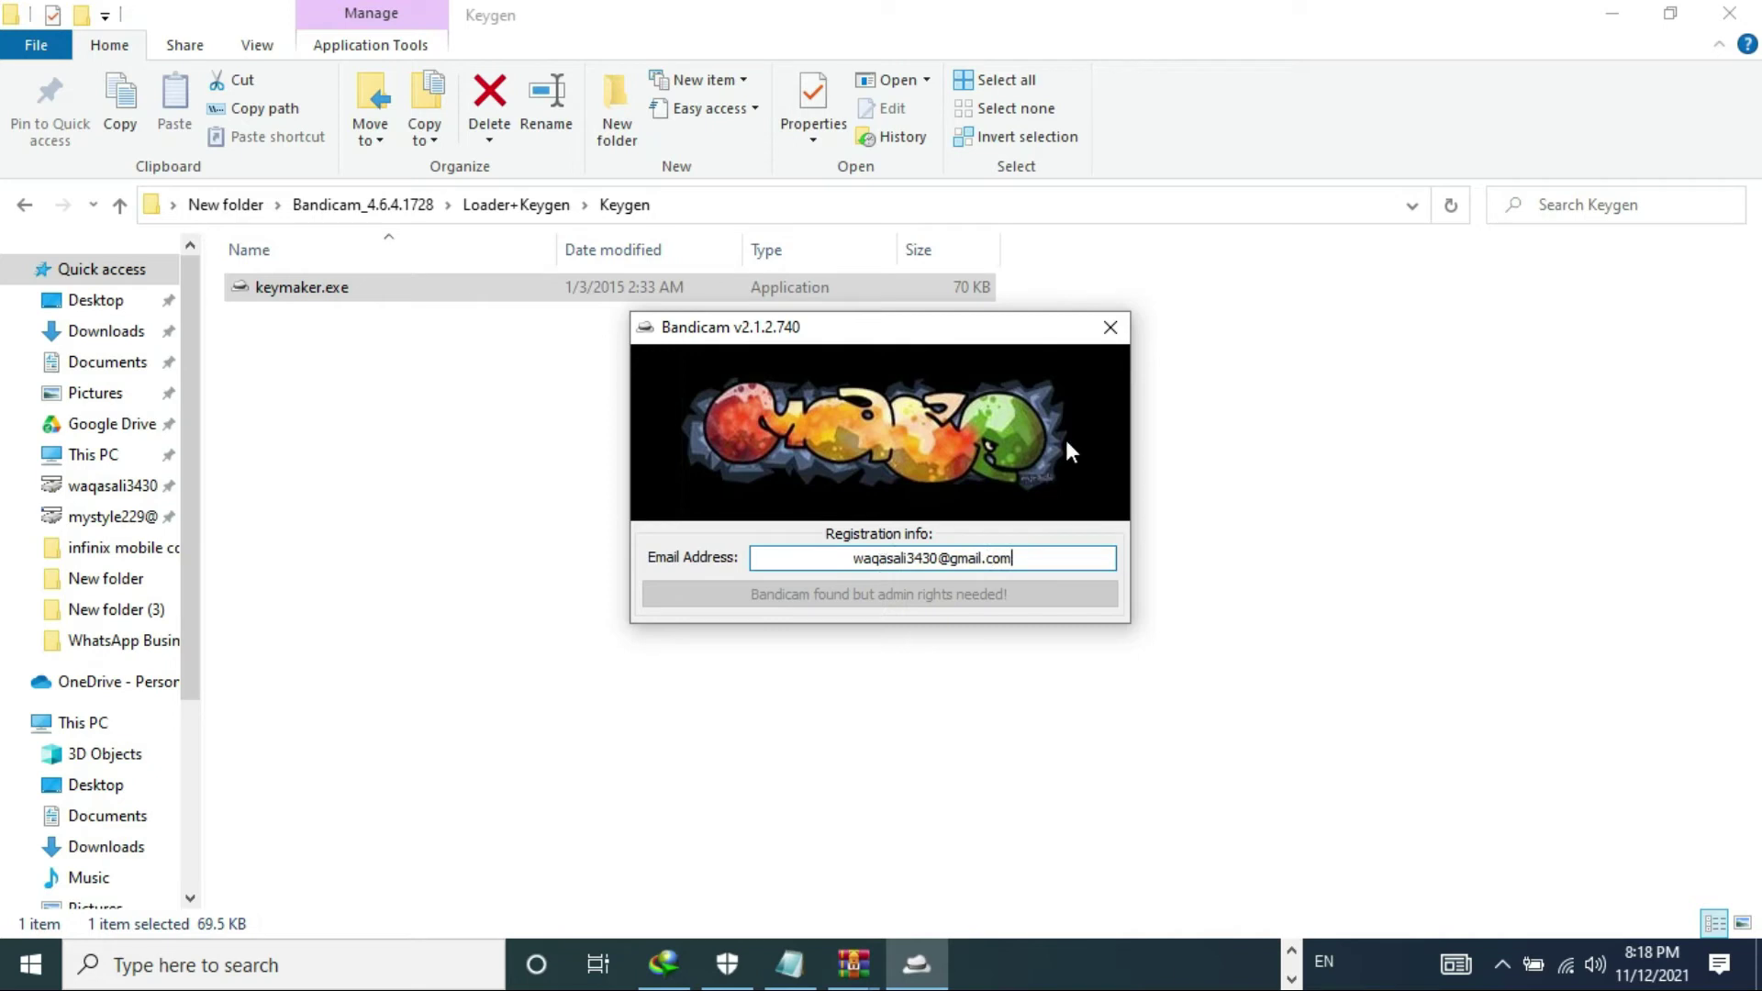
left_click(1109, 329)
- Run keymaker.exe as administrator and register Bandicam with the e-mail address, then close the keygen
right_click(329, 301)
left_click(445, 327)
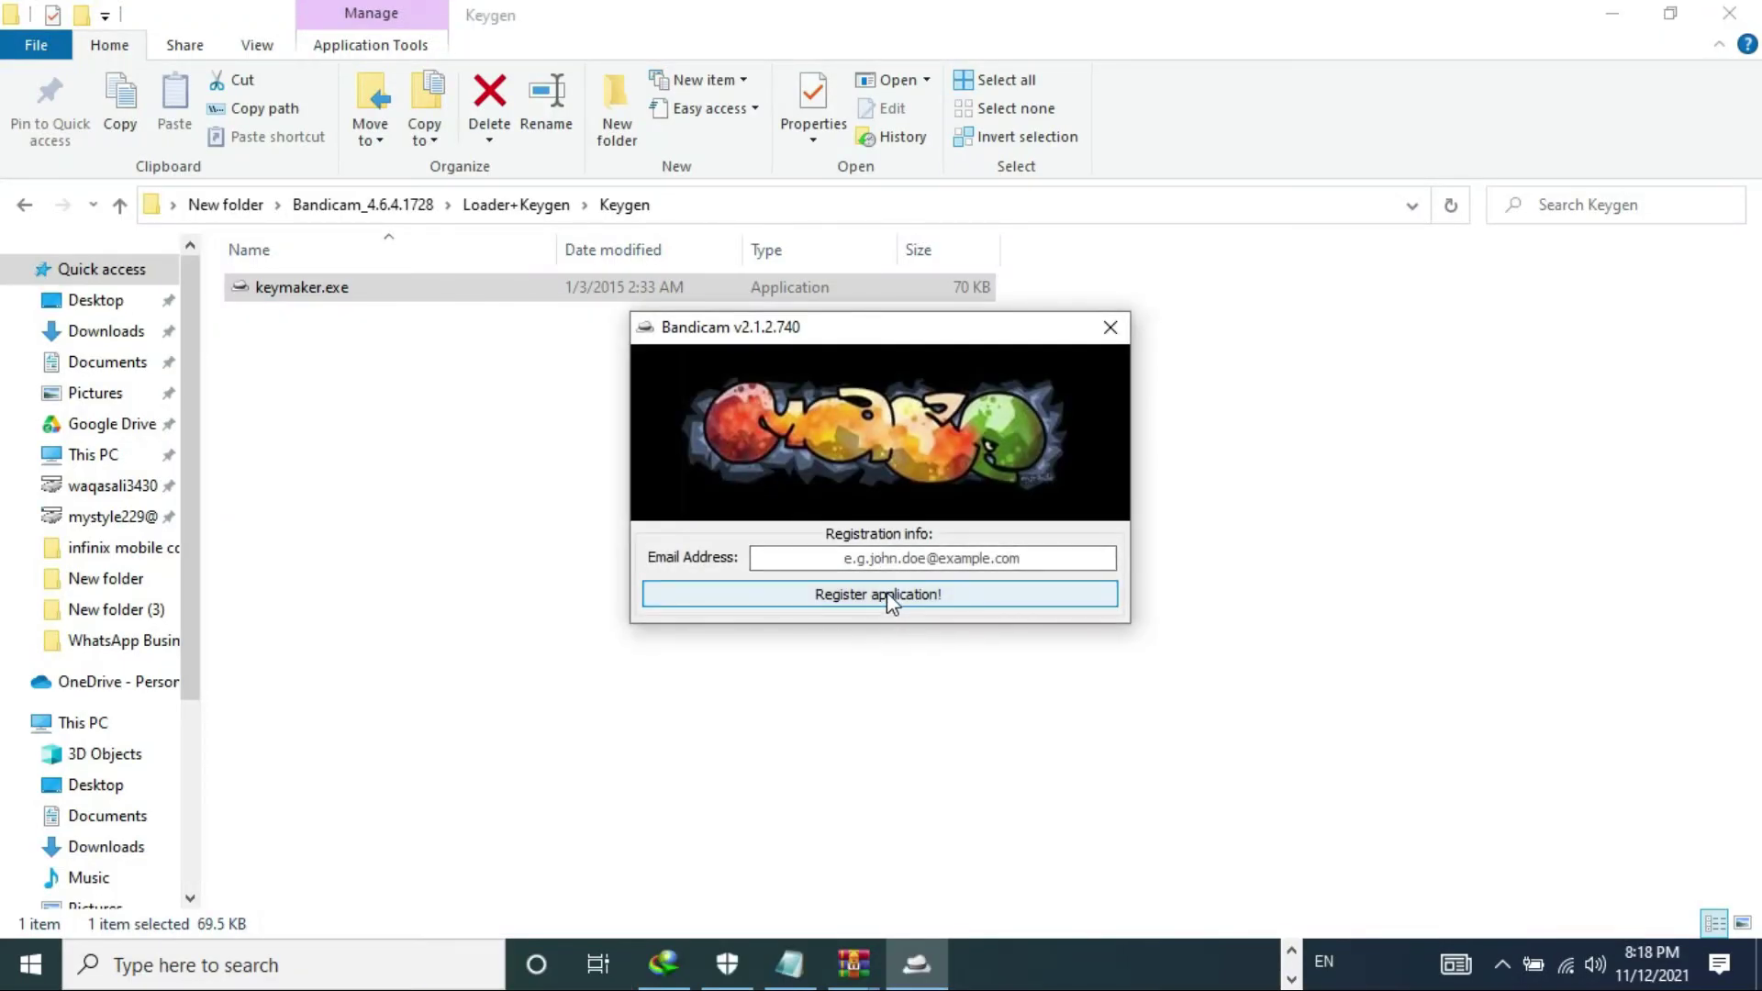
left_click(878, 558)
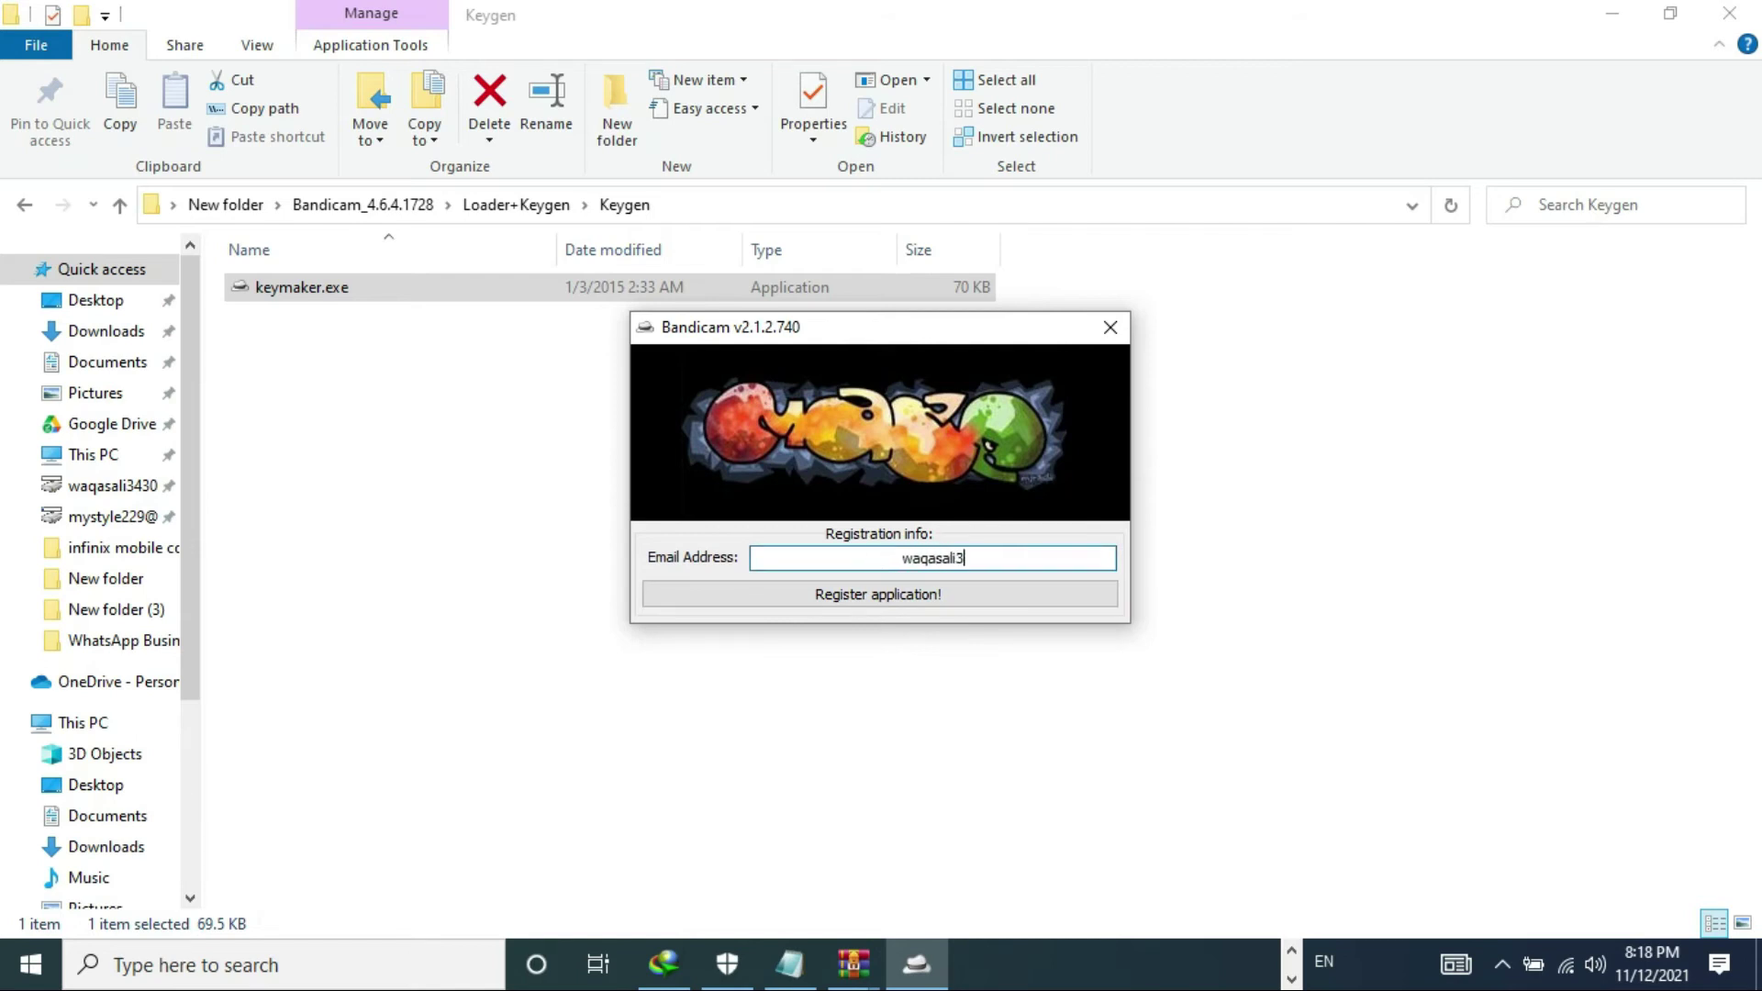
left_click(889, 593)
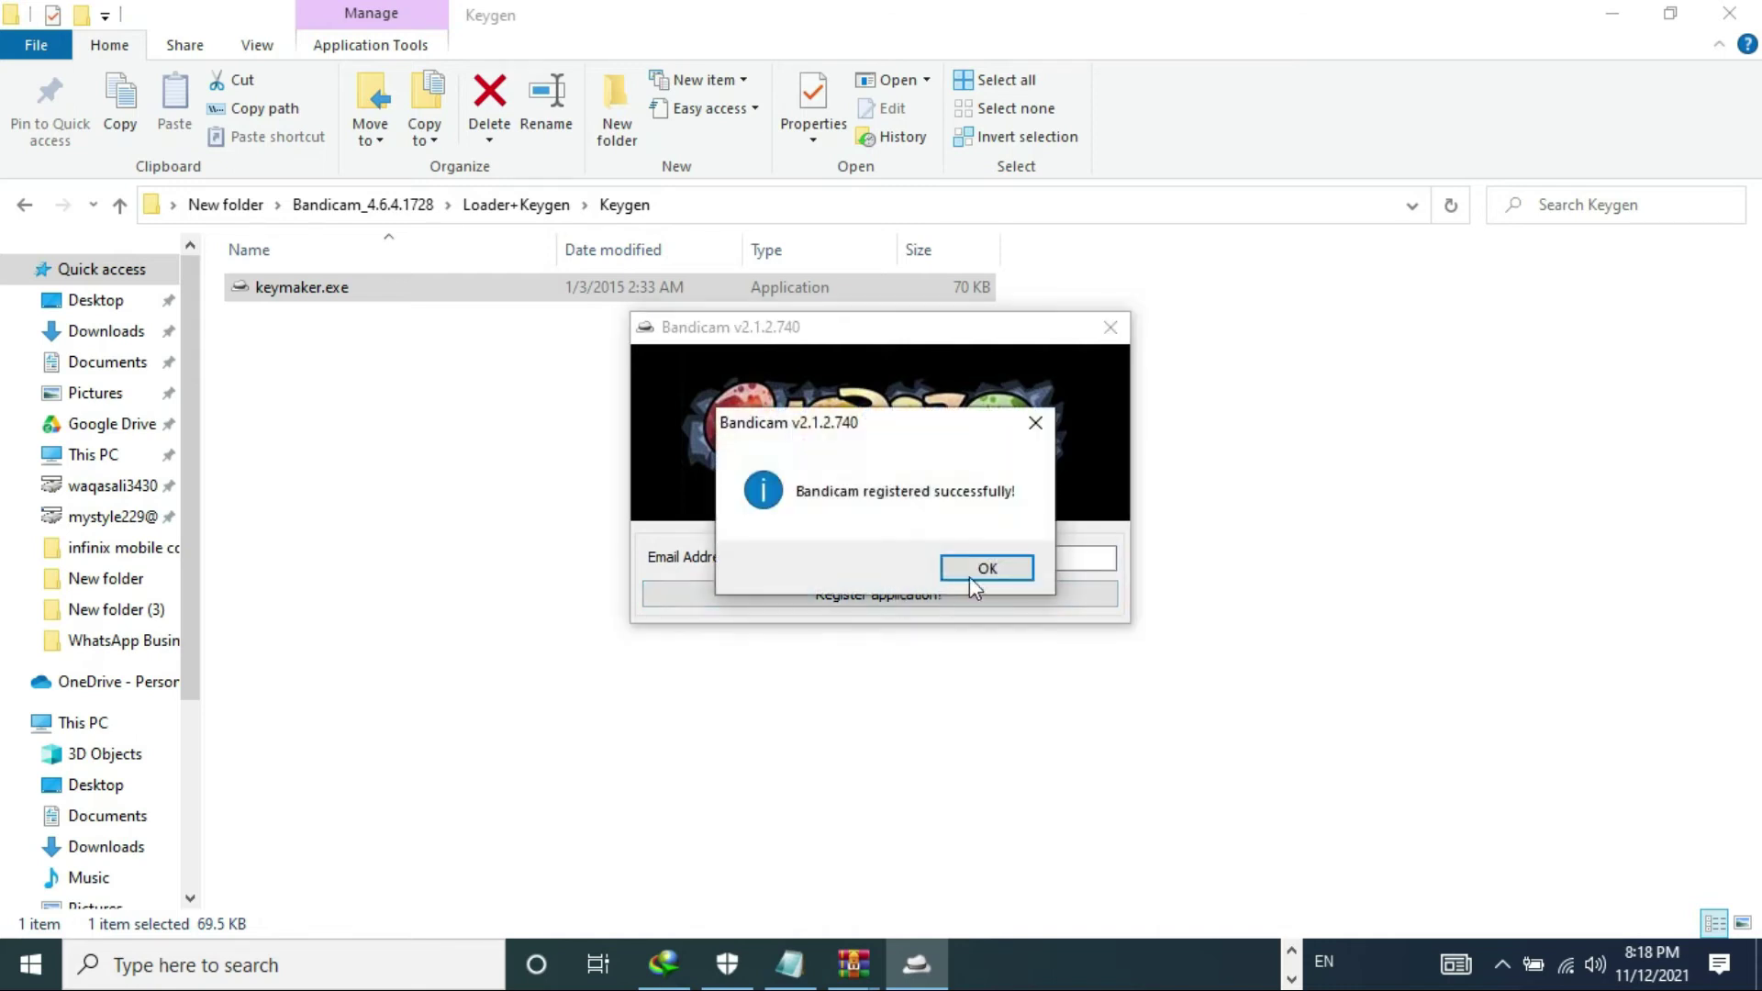
left_click(997, 573)
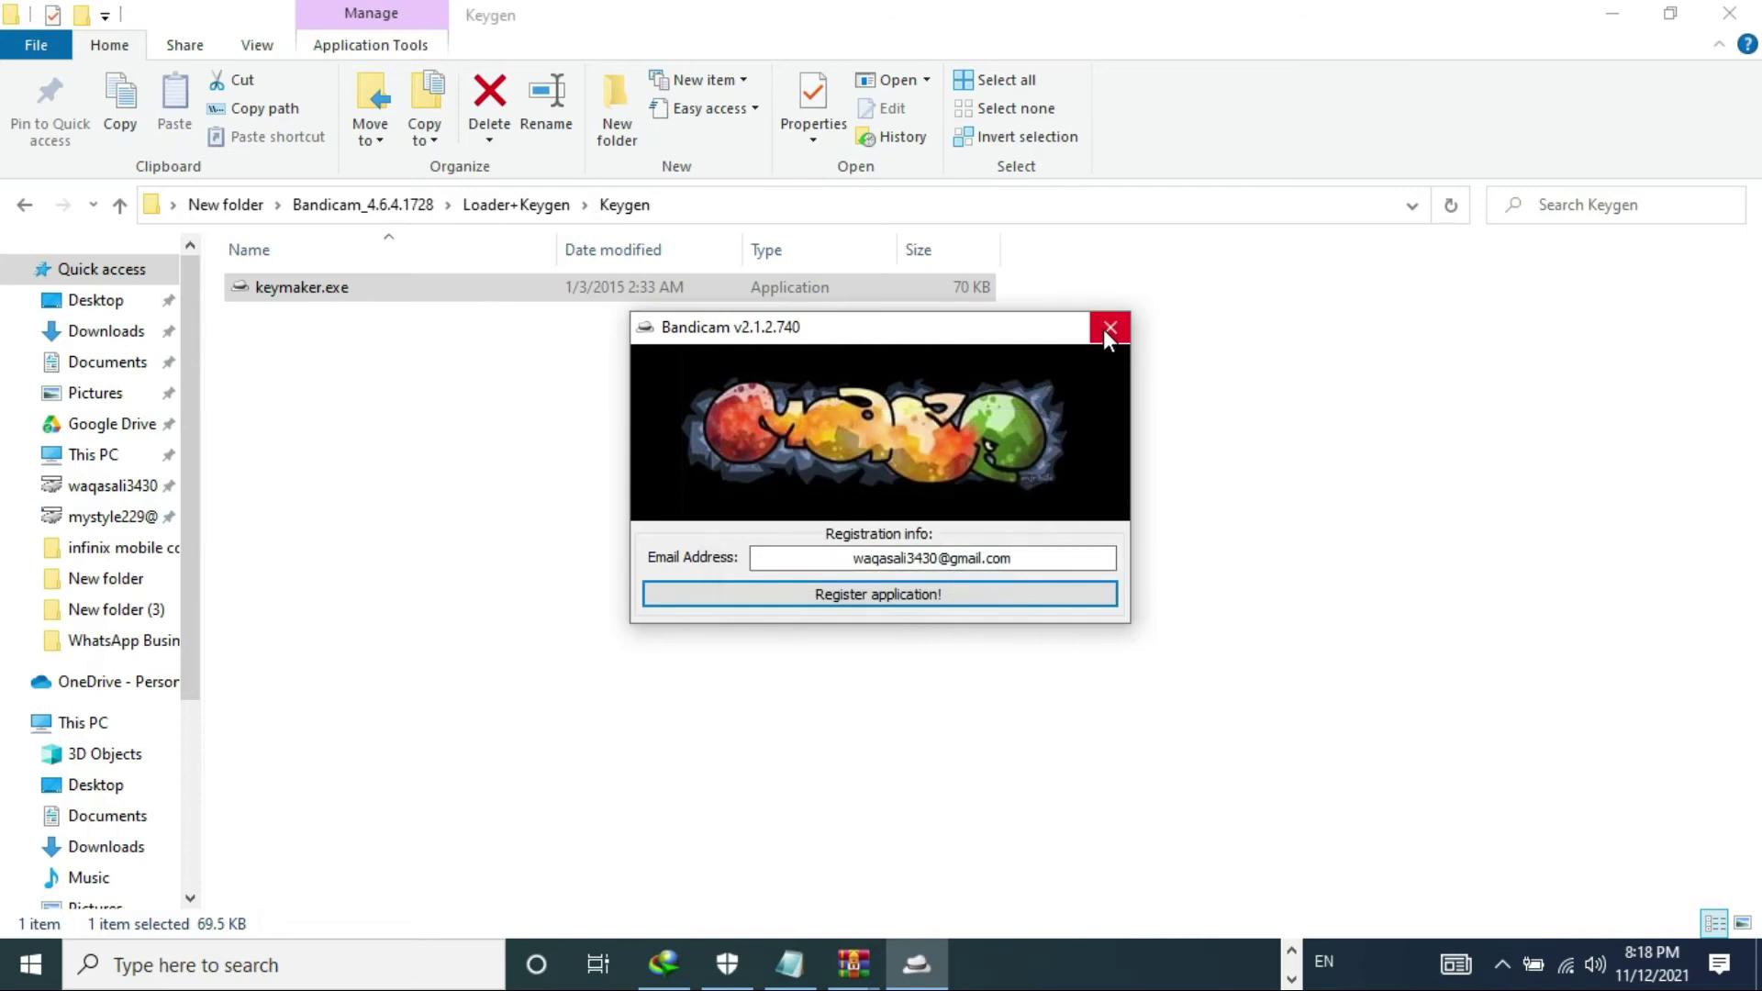
left_click(1105, 330)
left_click(122, 206)
- Launch Bandicam through Loader.exe in the Loader folder
double_click(282, 311)
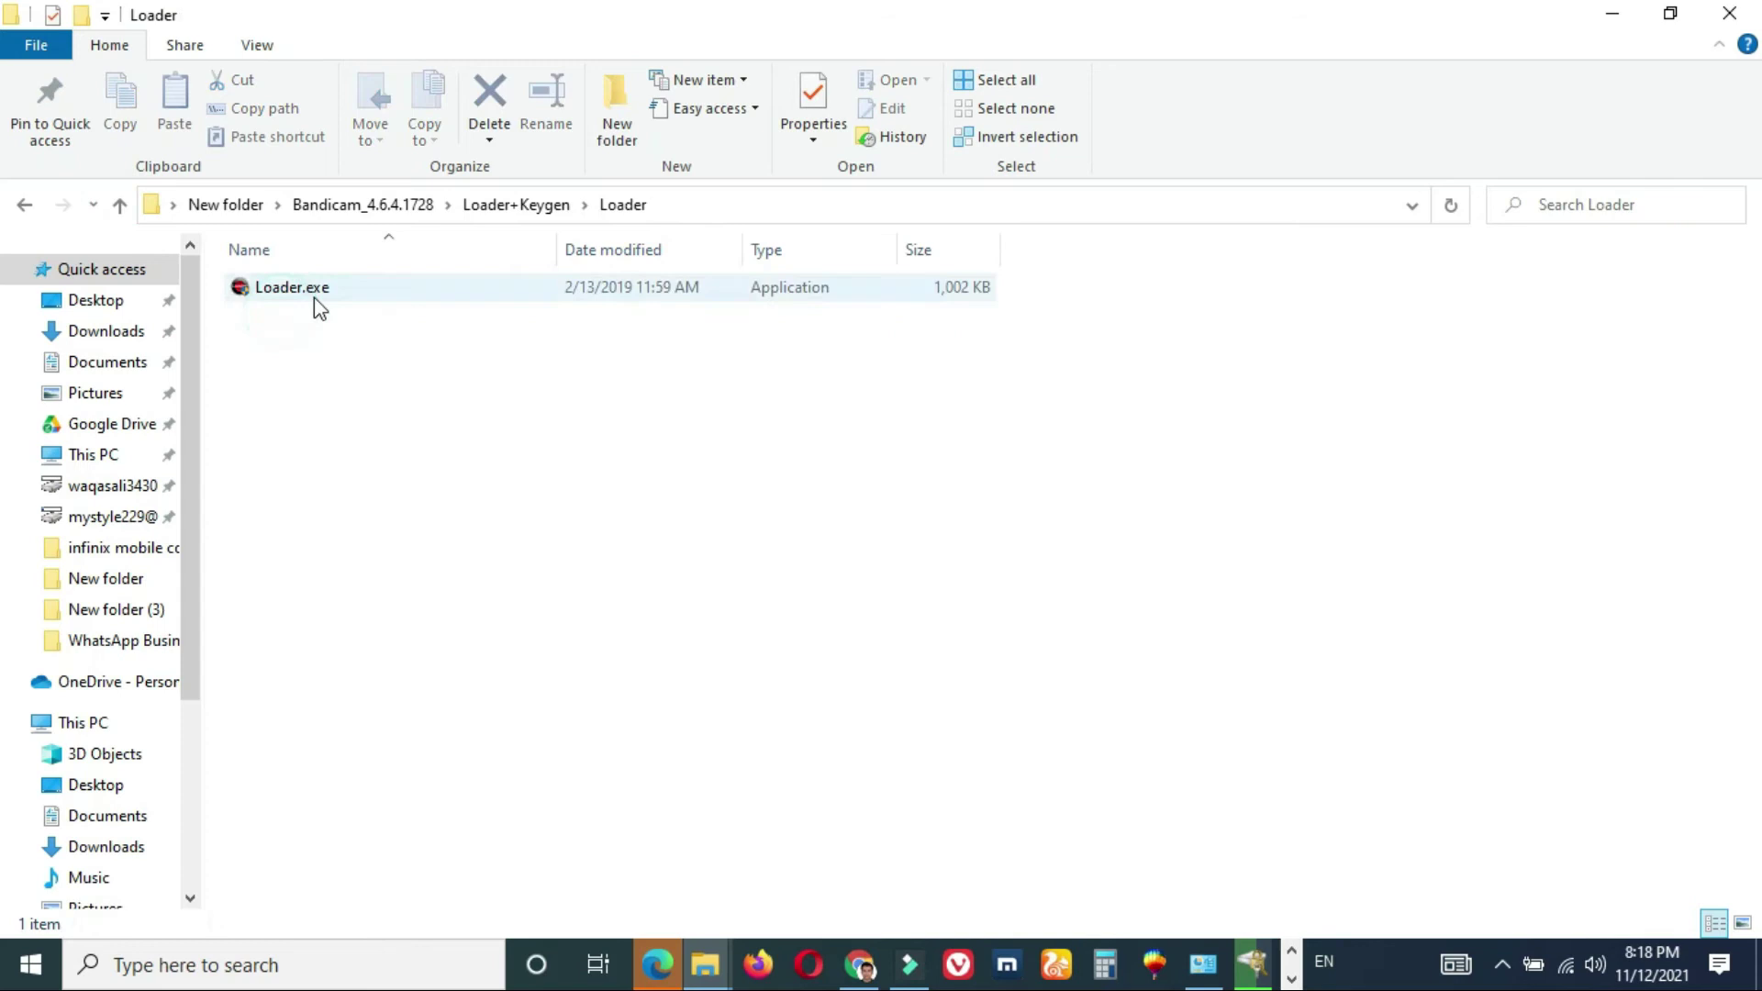
left_click(329, 300)
double_click(325, 289)
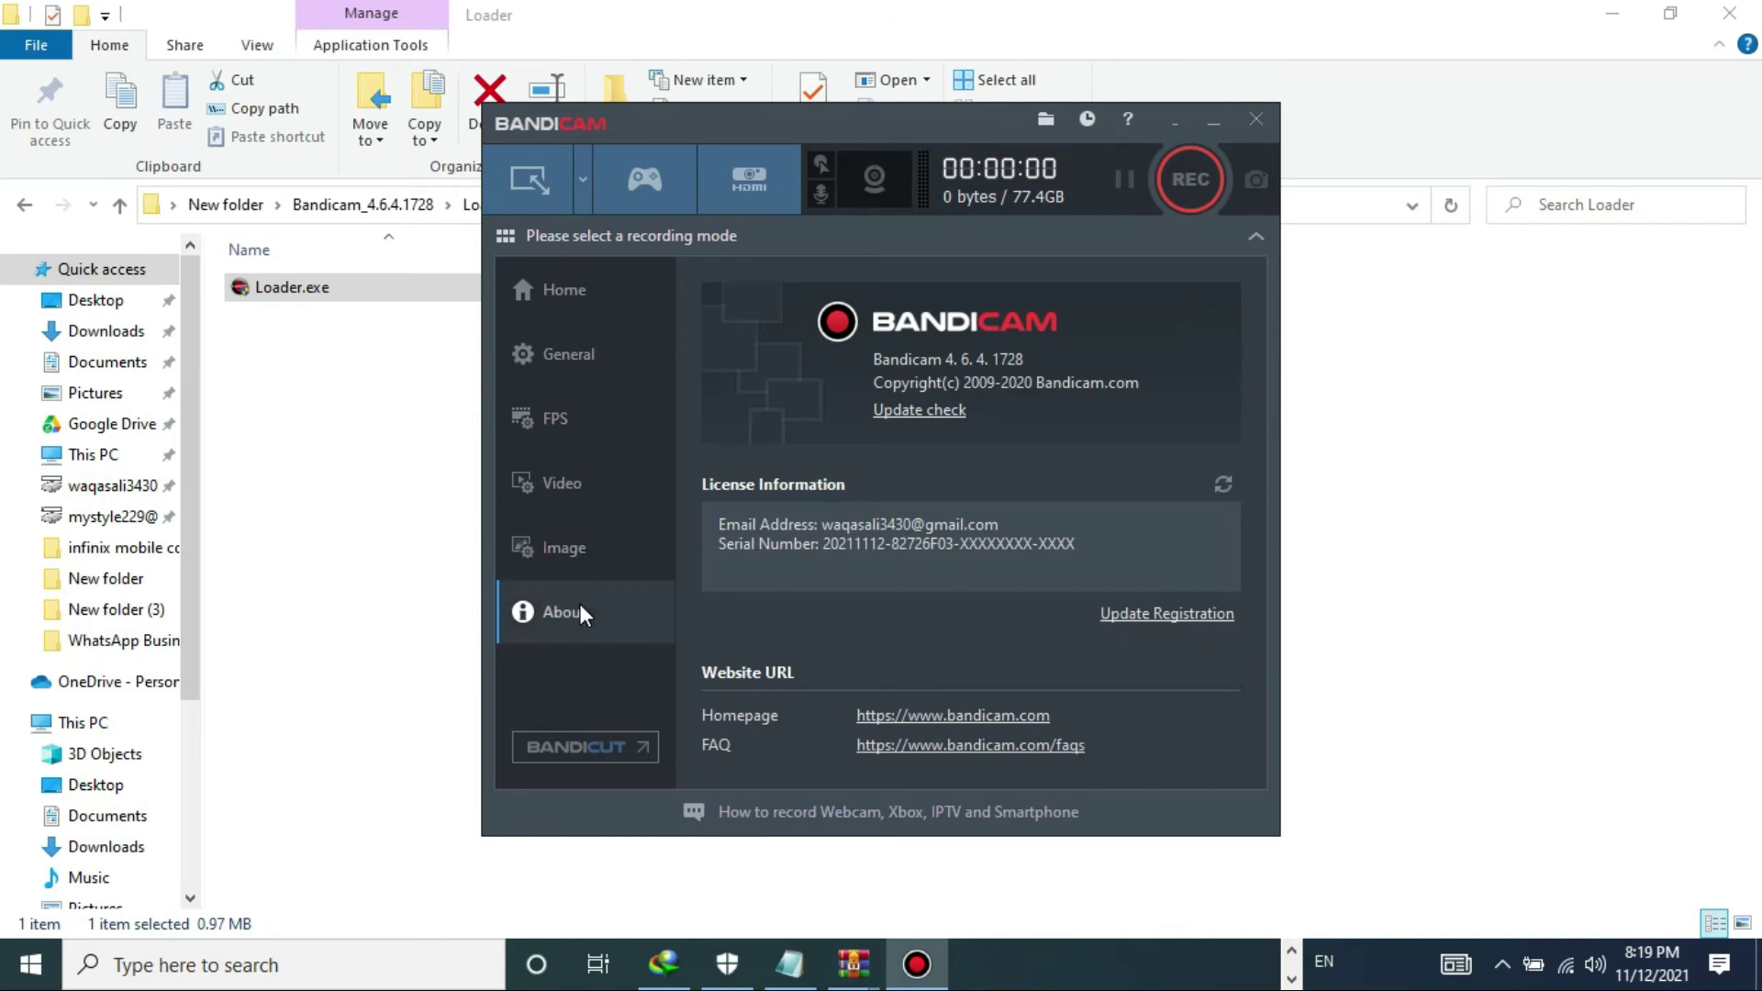
- Check that the licence information lists the registered e-mail and serial number
double_click(861, 526)
left_click(862, 526)
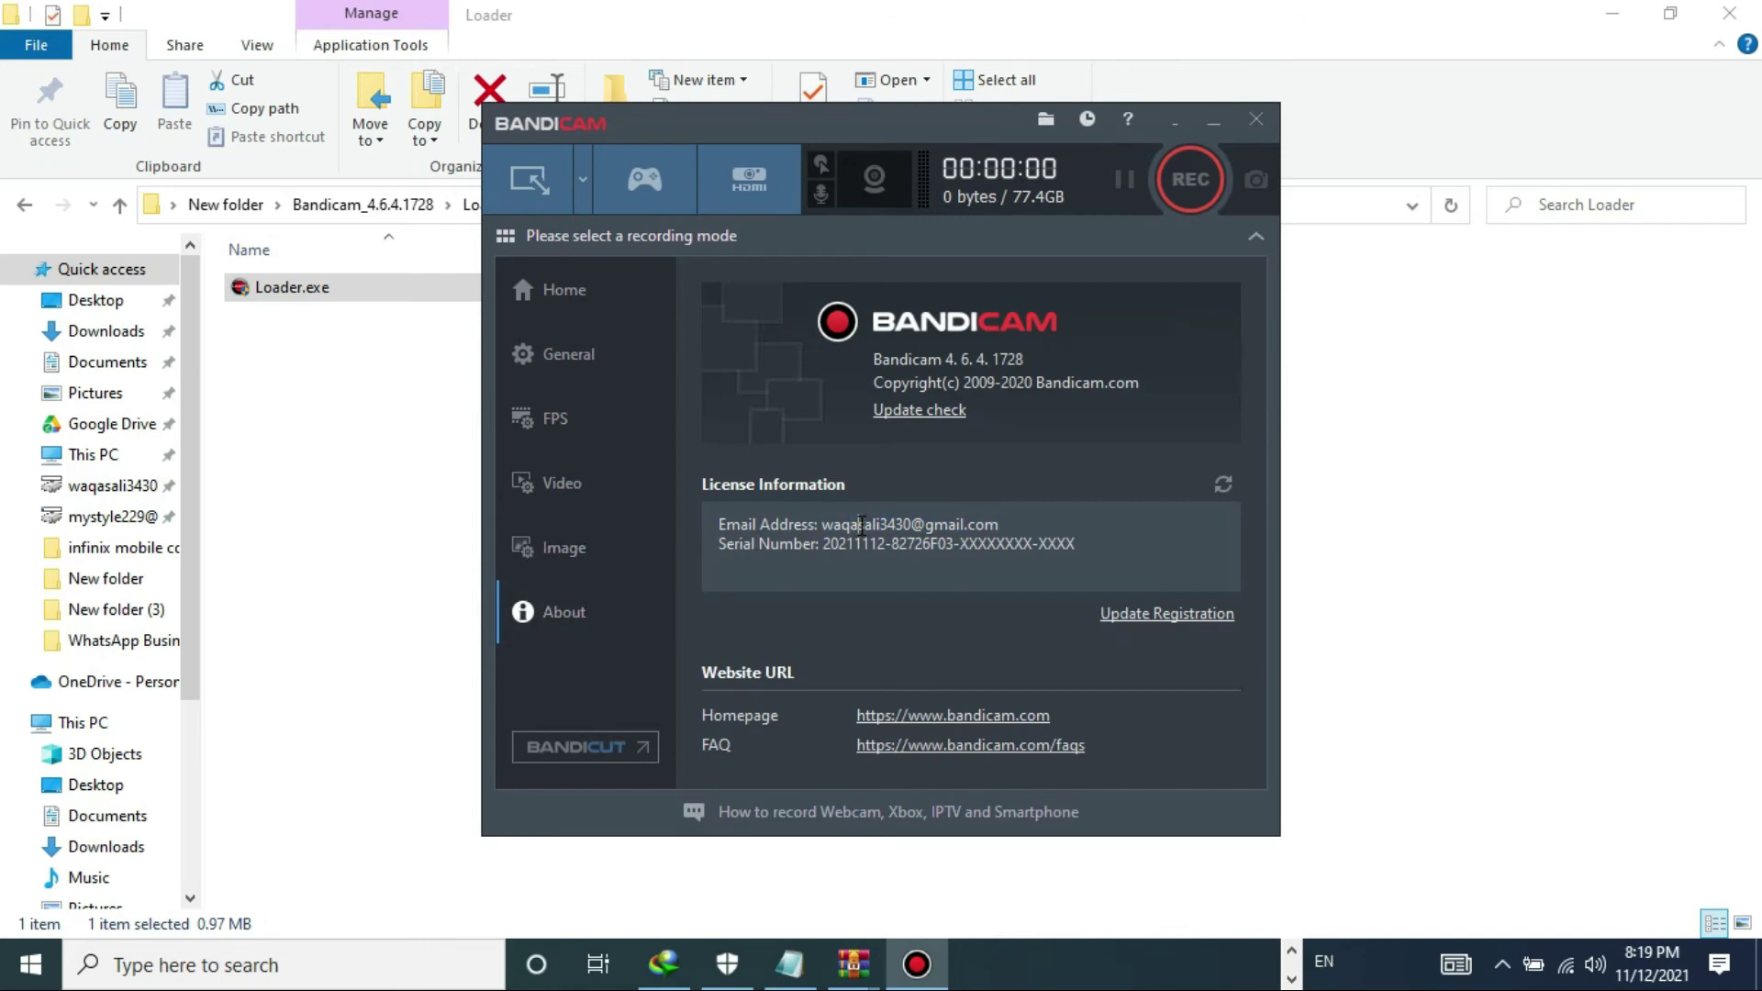
double_click(920, 523)
left_click(920, 523)
- Return Bandicam to its Home recording-mode page and close one WinRAR window
left_click(613, 290)
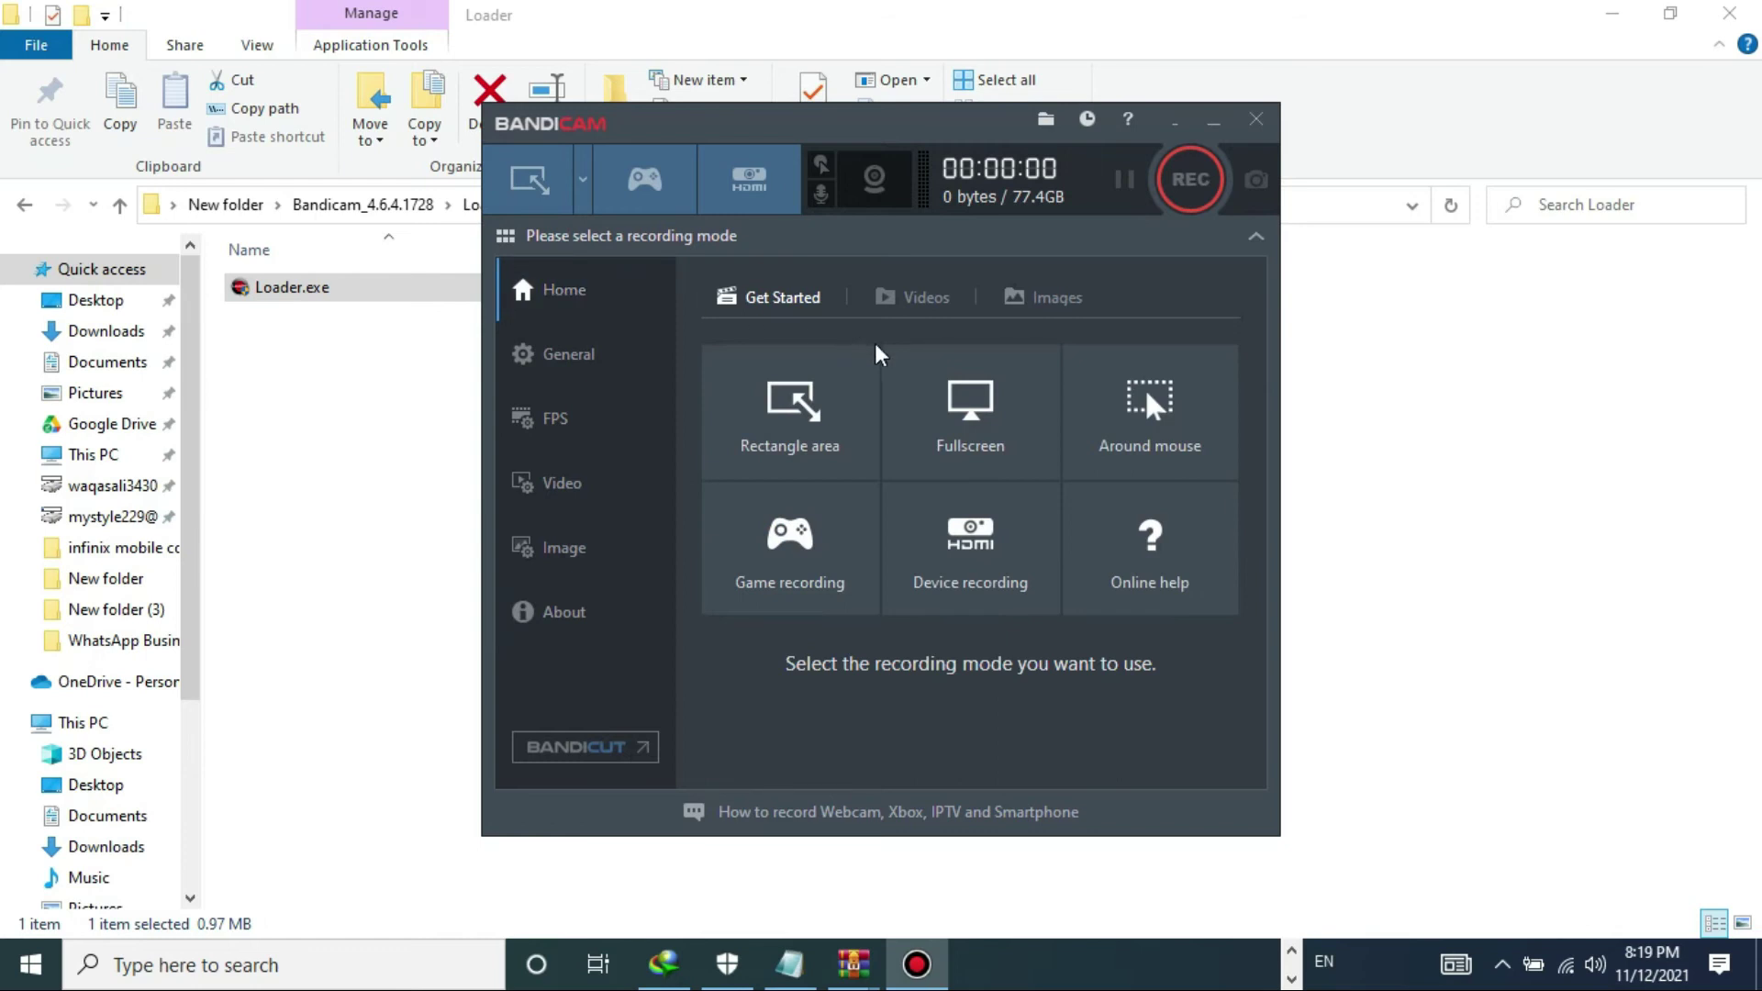
mouse_move(855, 980)
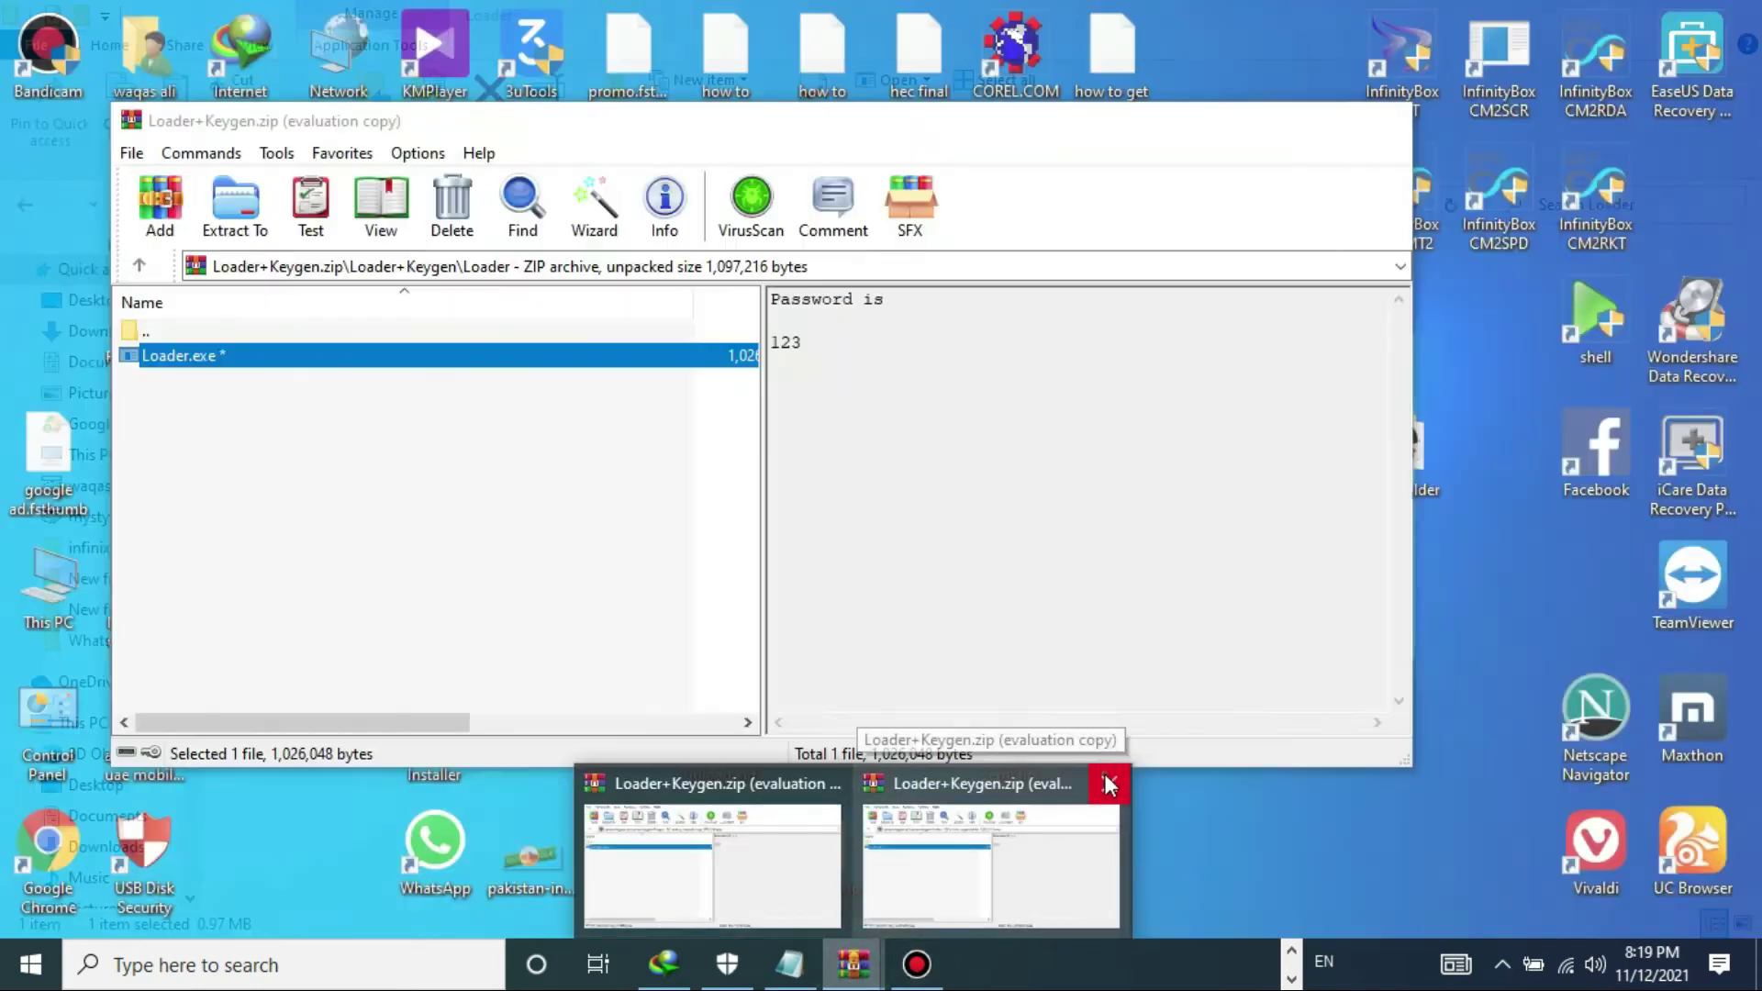
left_click(1111, 782)
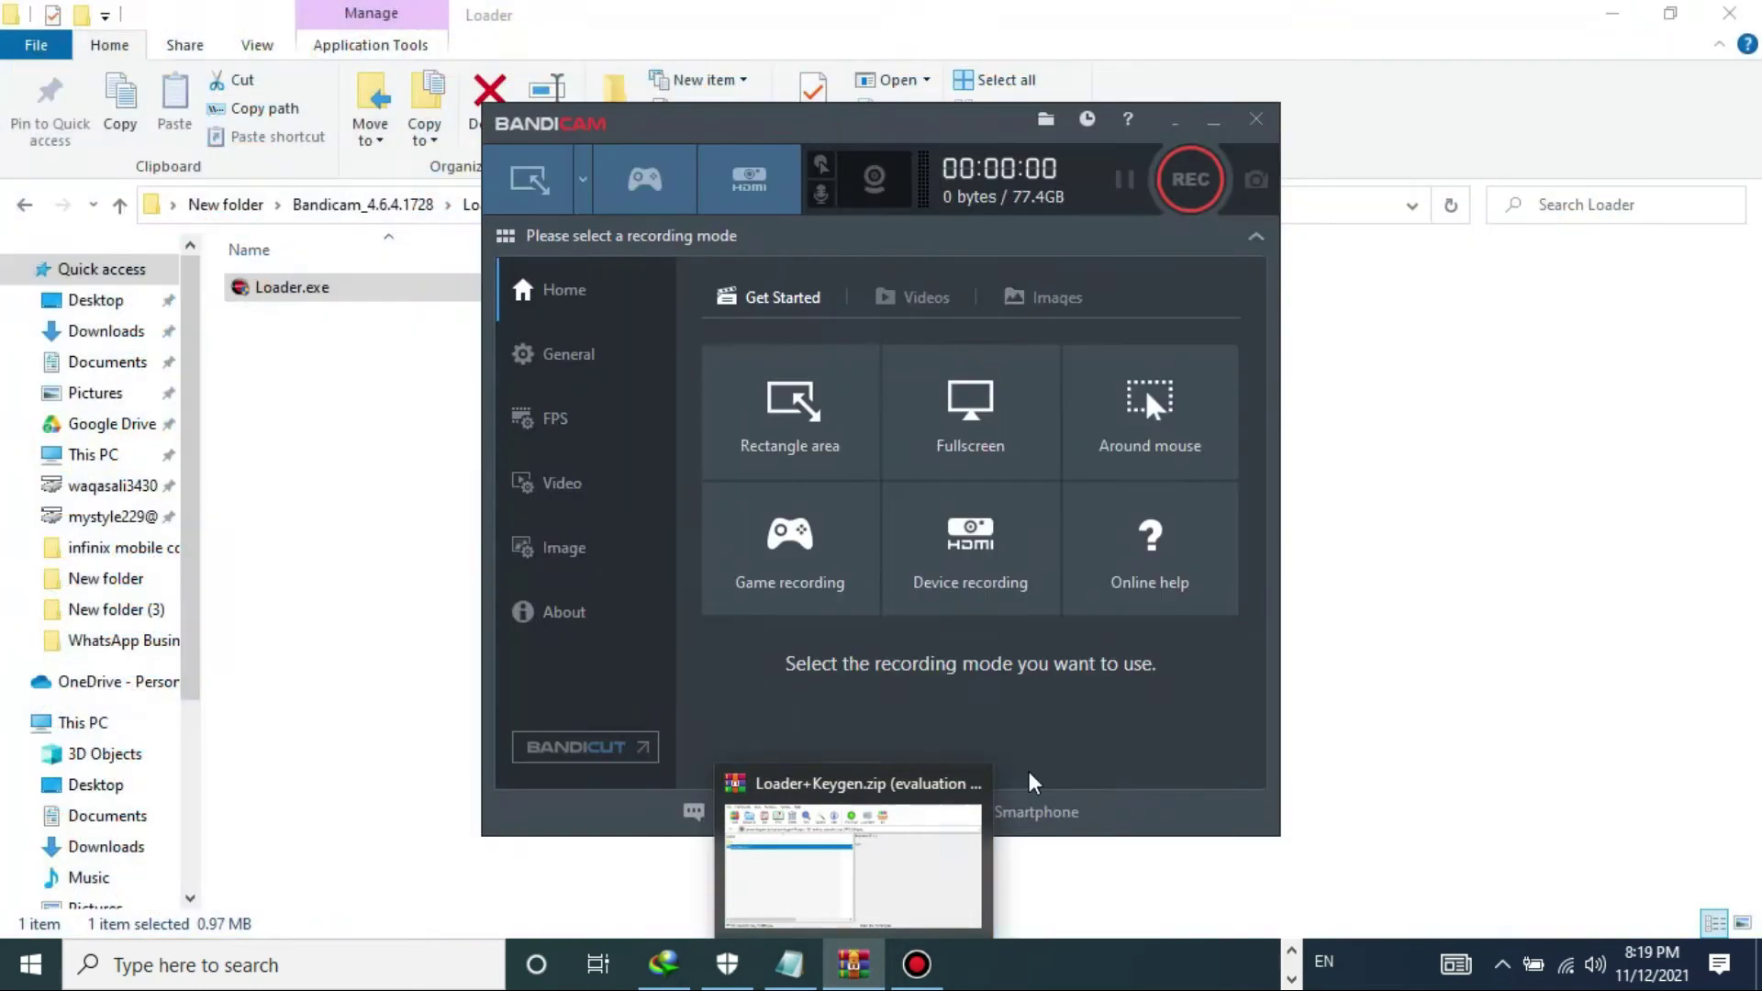
- Close the remaining WinRAR window and the How to Install notes
left_click(969, 783)
left_click(789, 964)
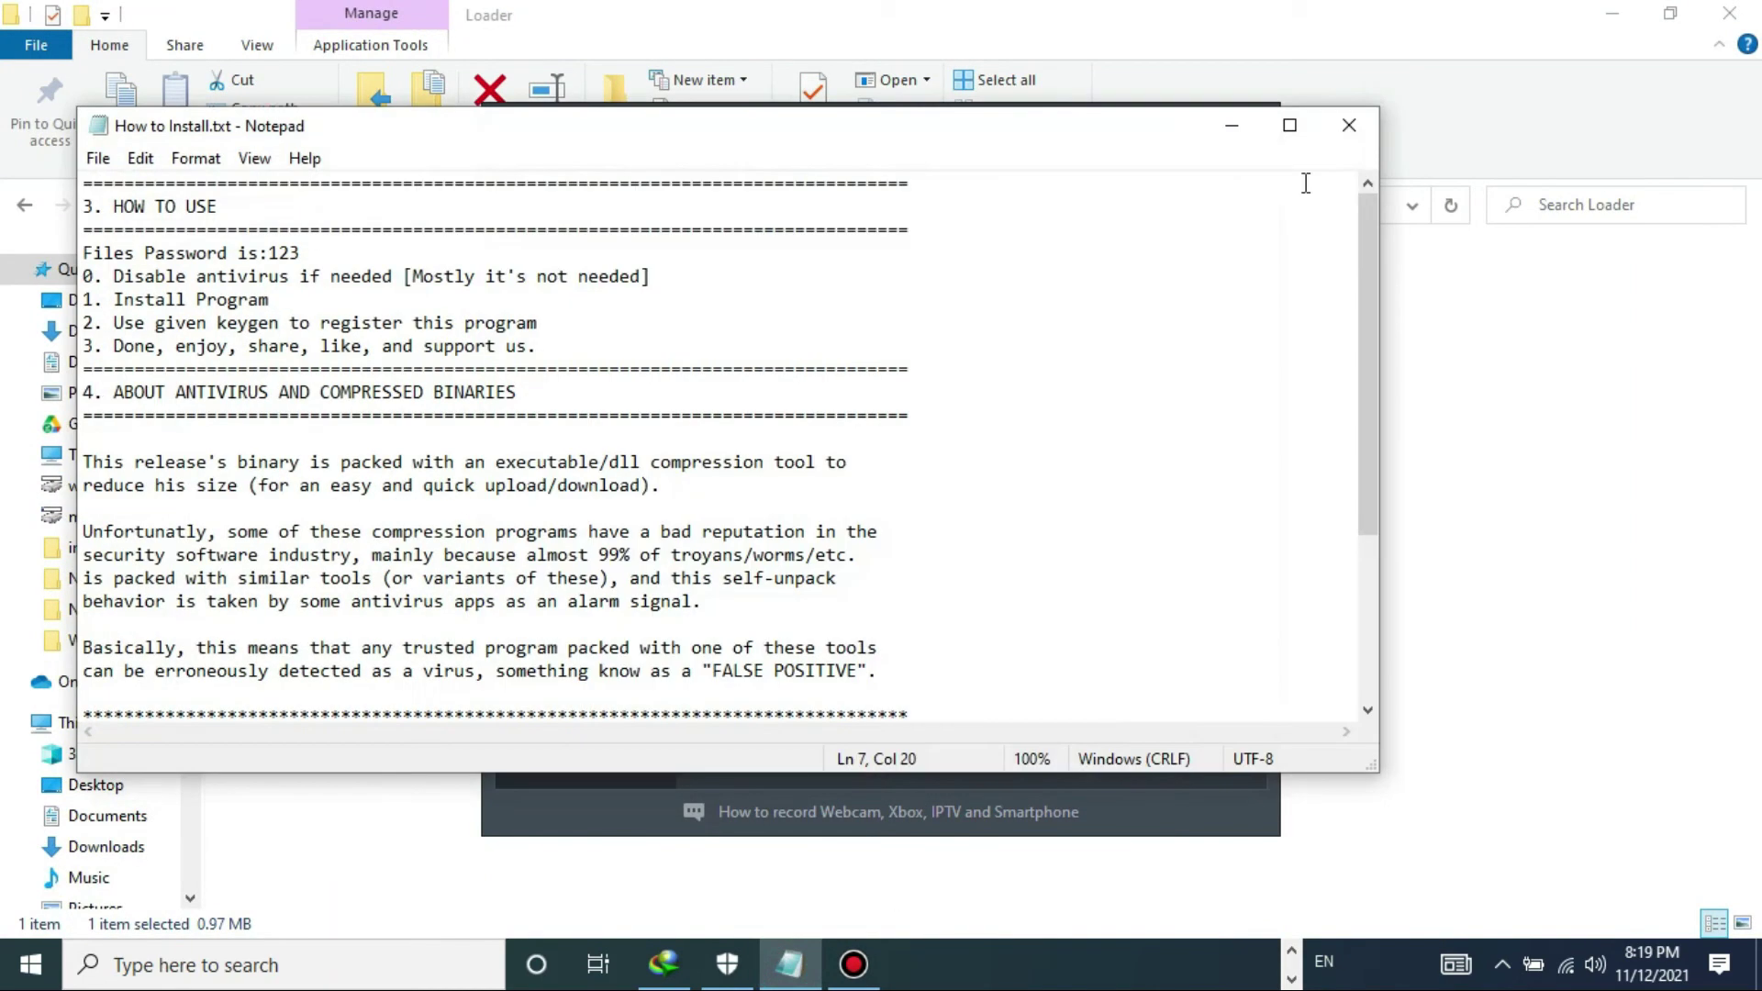
left_click(1346, 129)
- In Virus & threat protection, switch Real-time, Cloud-delivered and Tamper Protection back on
left_click(725, 980)
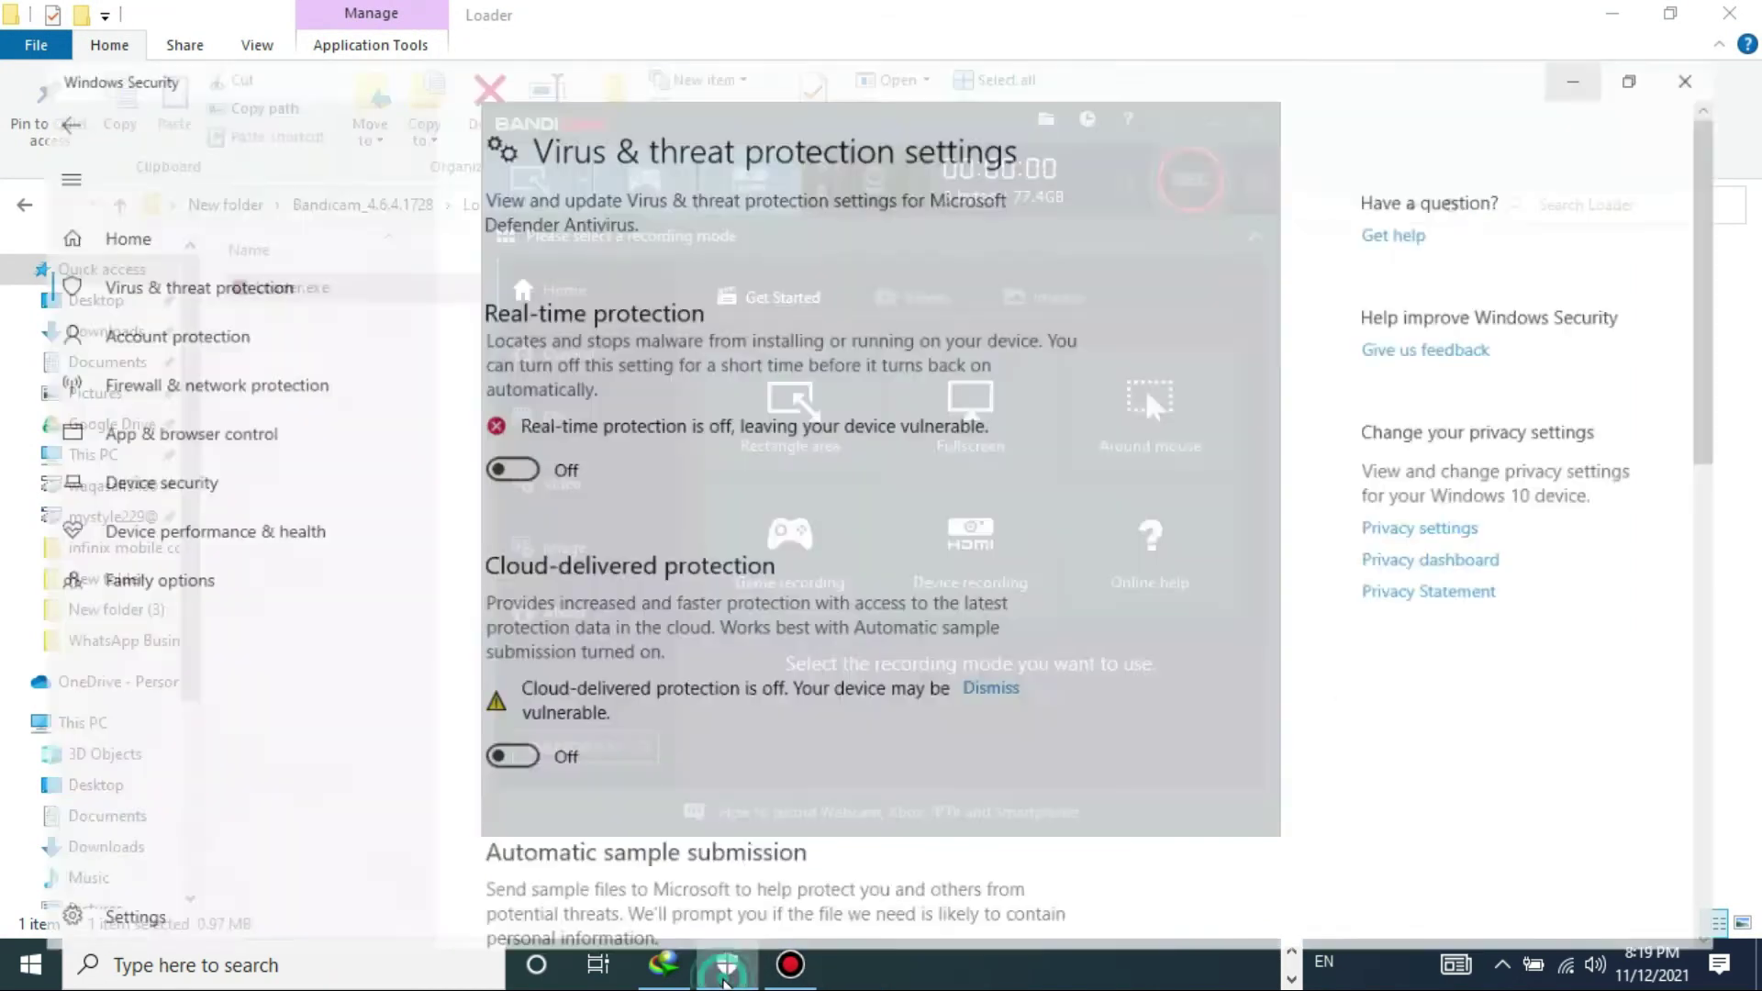
left_click(512, 439)
left_click(495, 708)
left_click(1753, 670)
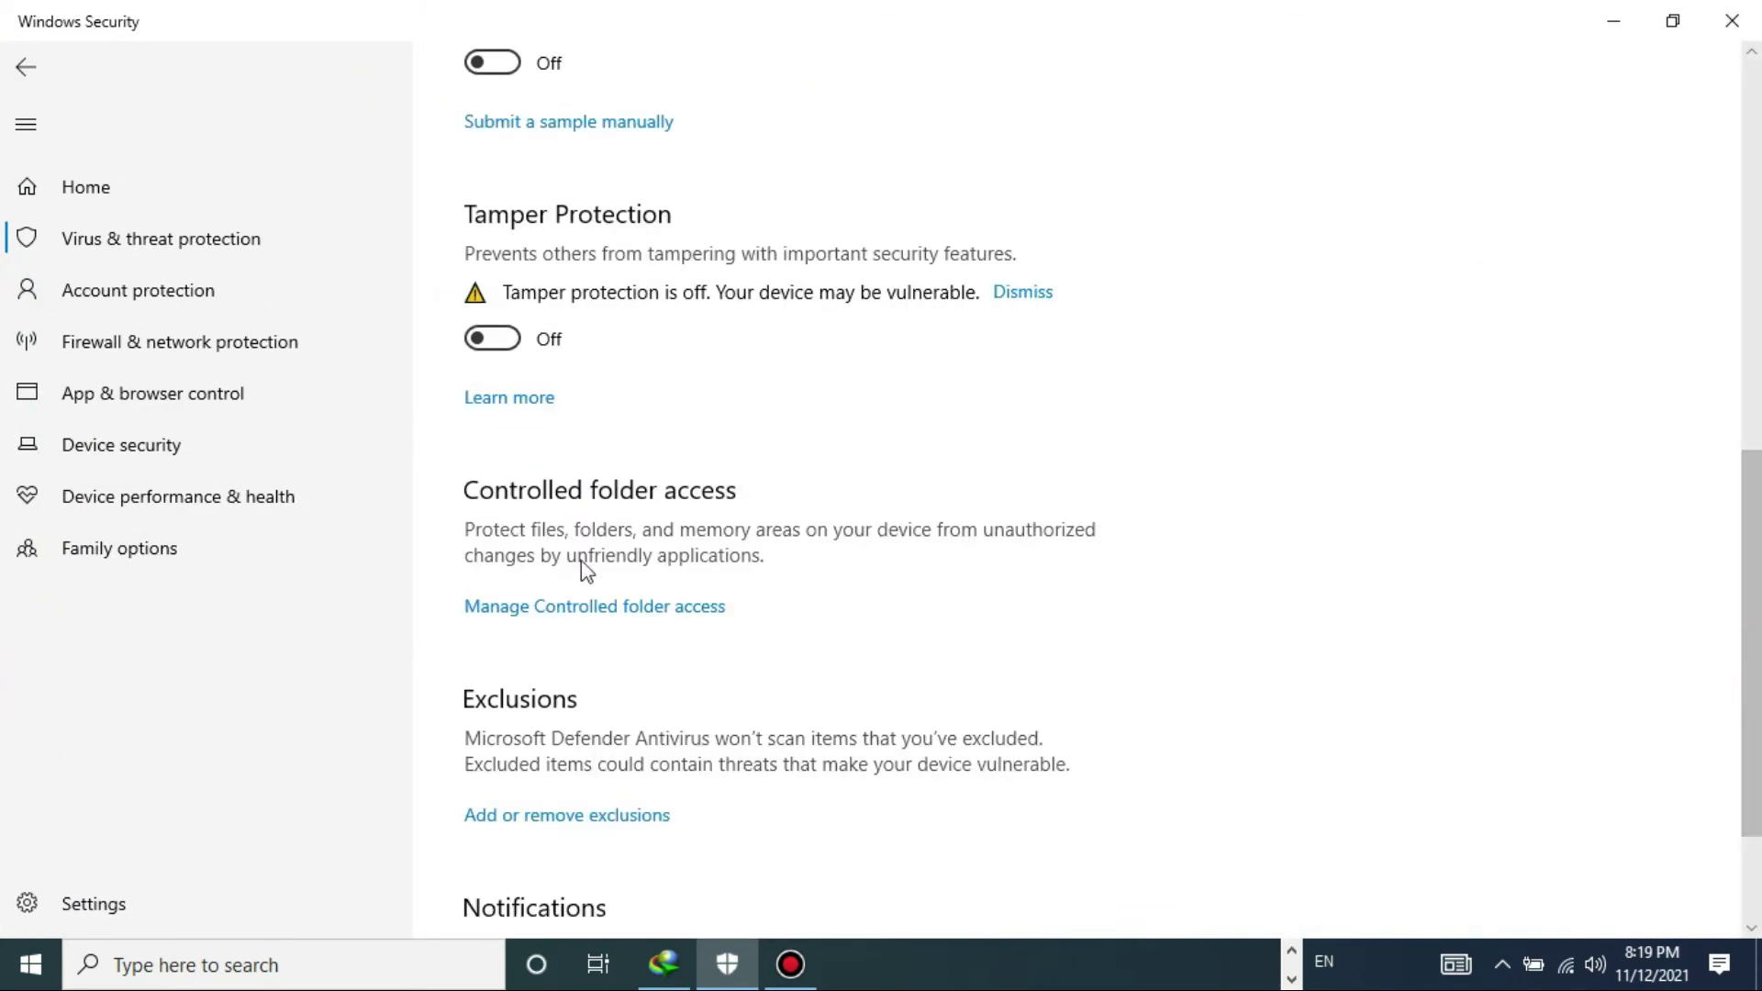
left_click(496, 339)
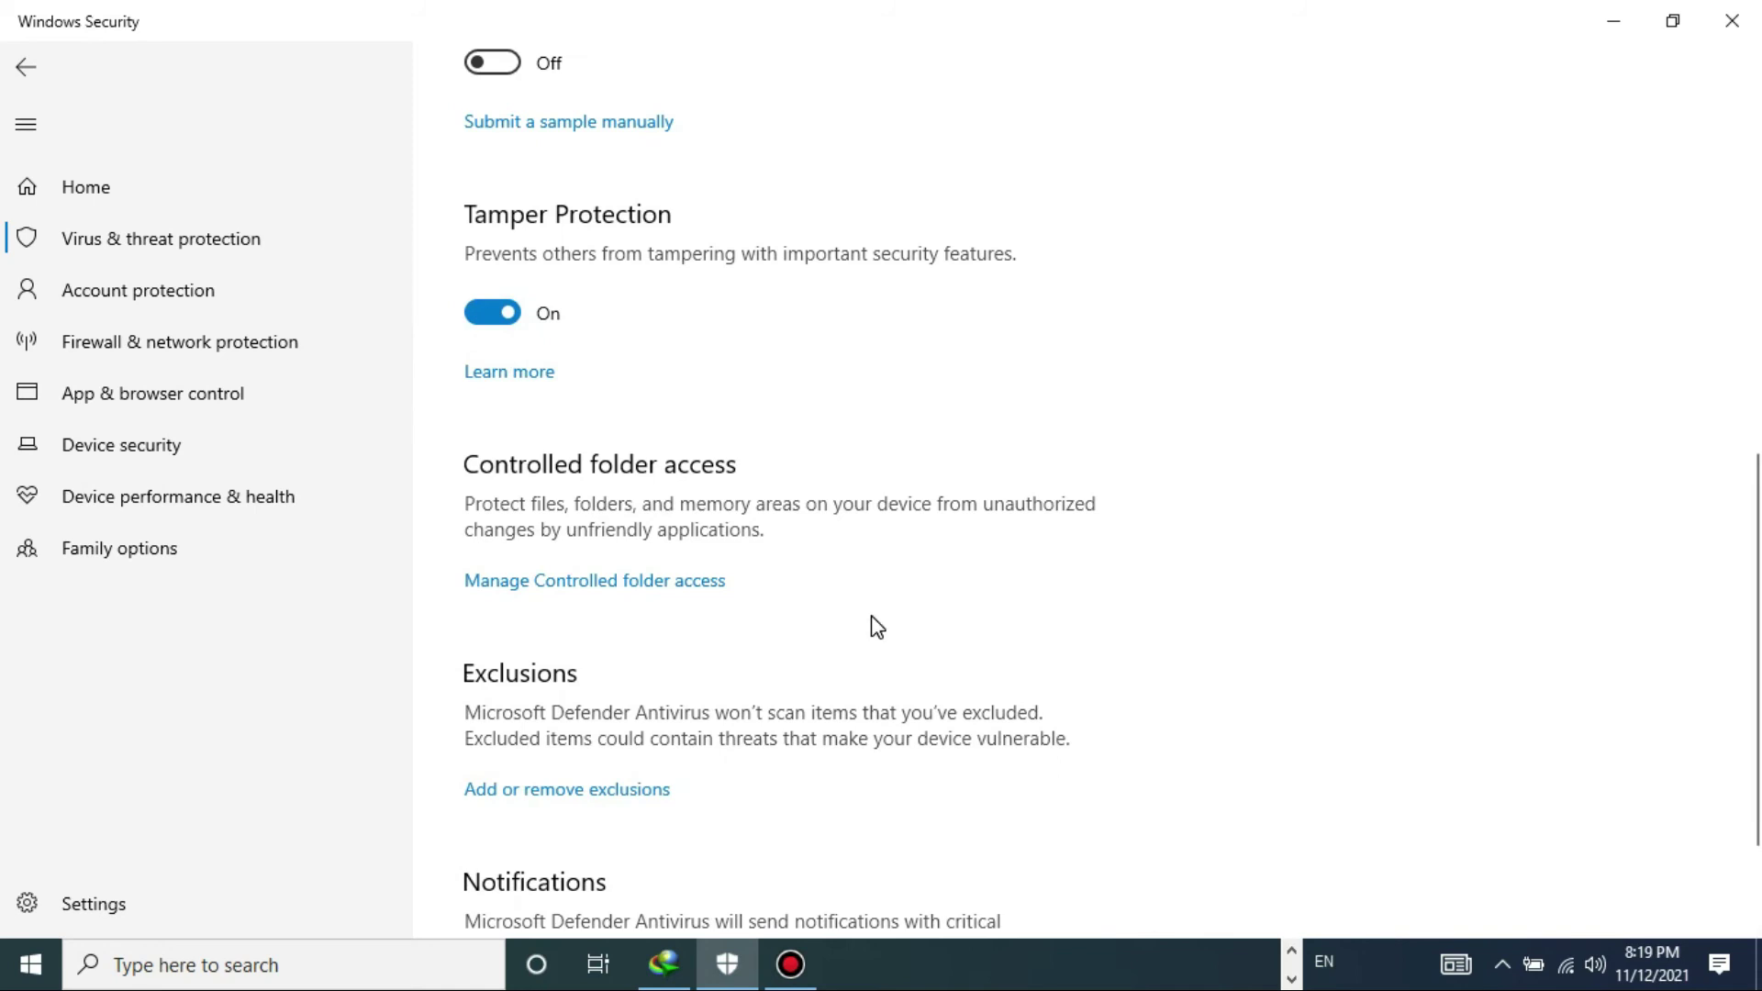
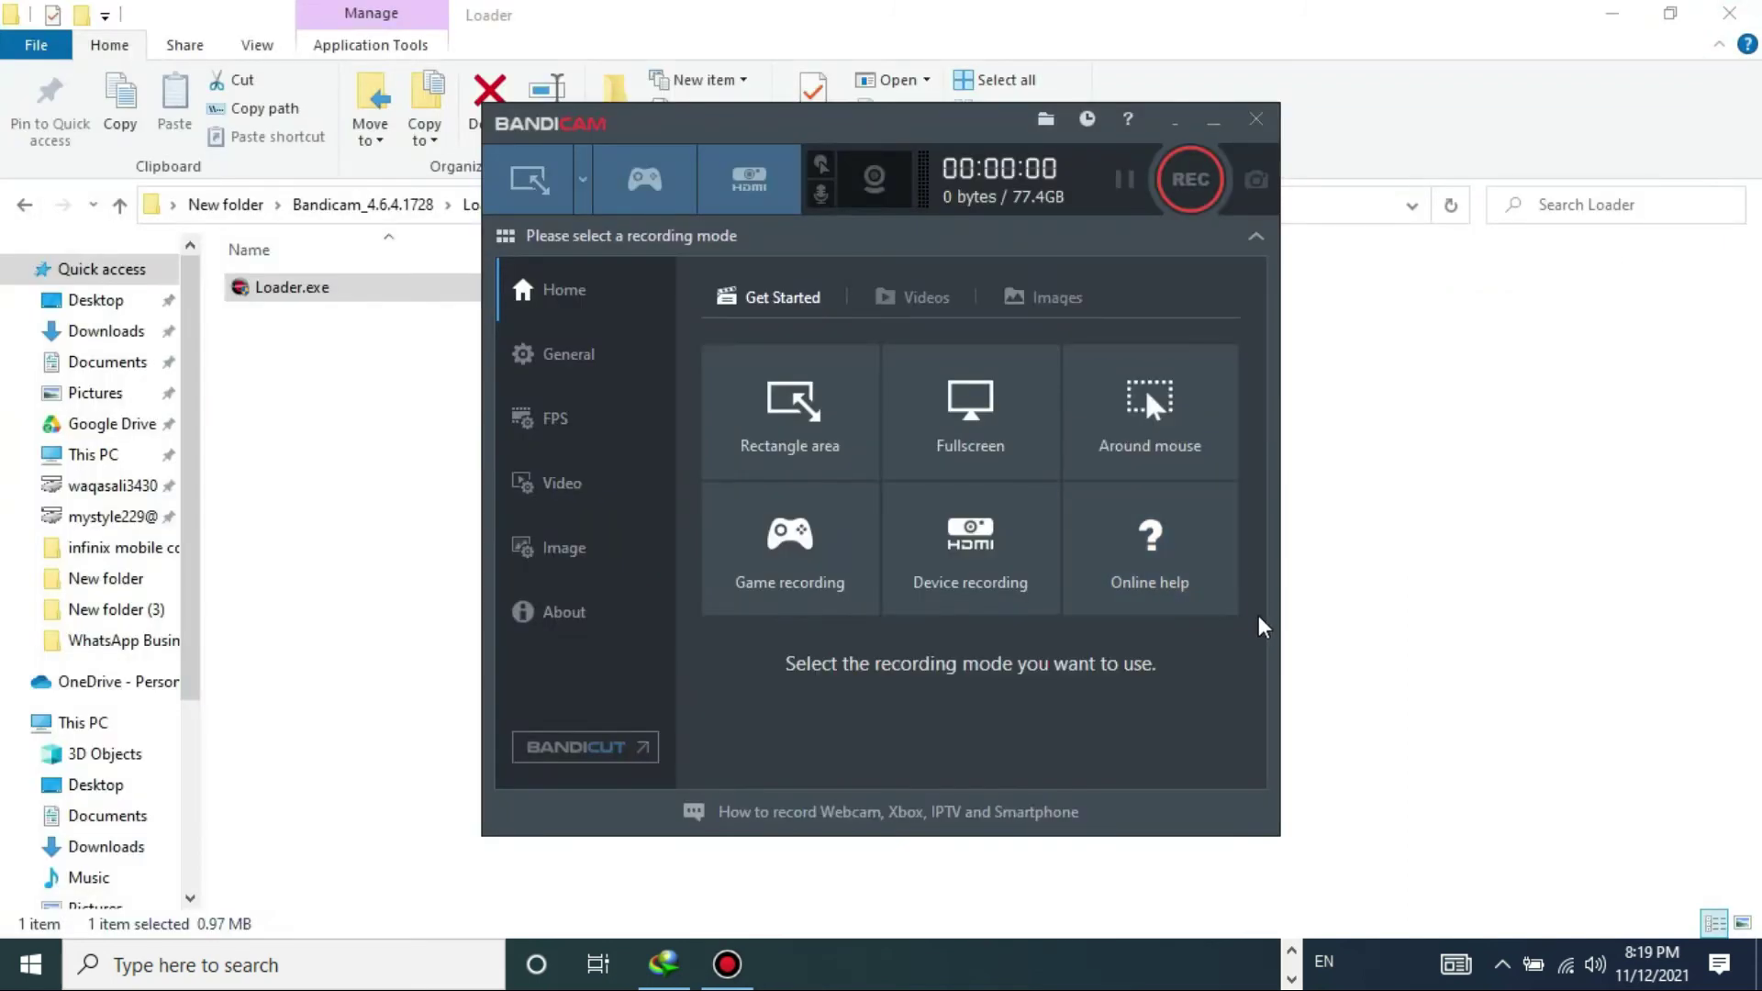
- Press REC and accept the no-mode prompt to enter Screen Recording – Rectangle mode
left_click(1193, 183)
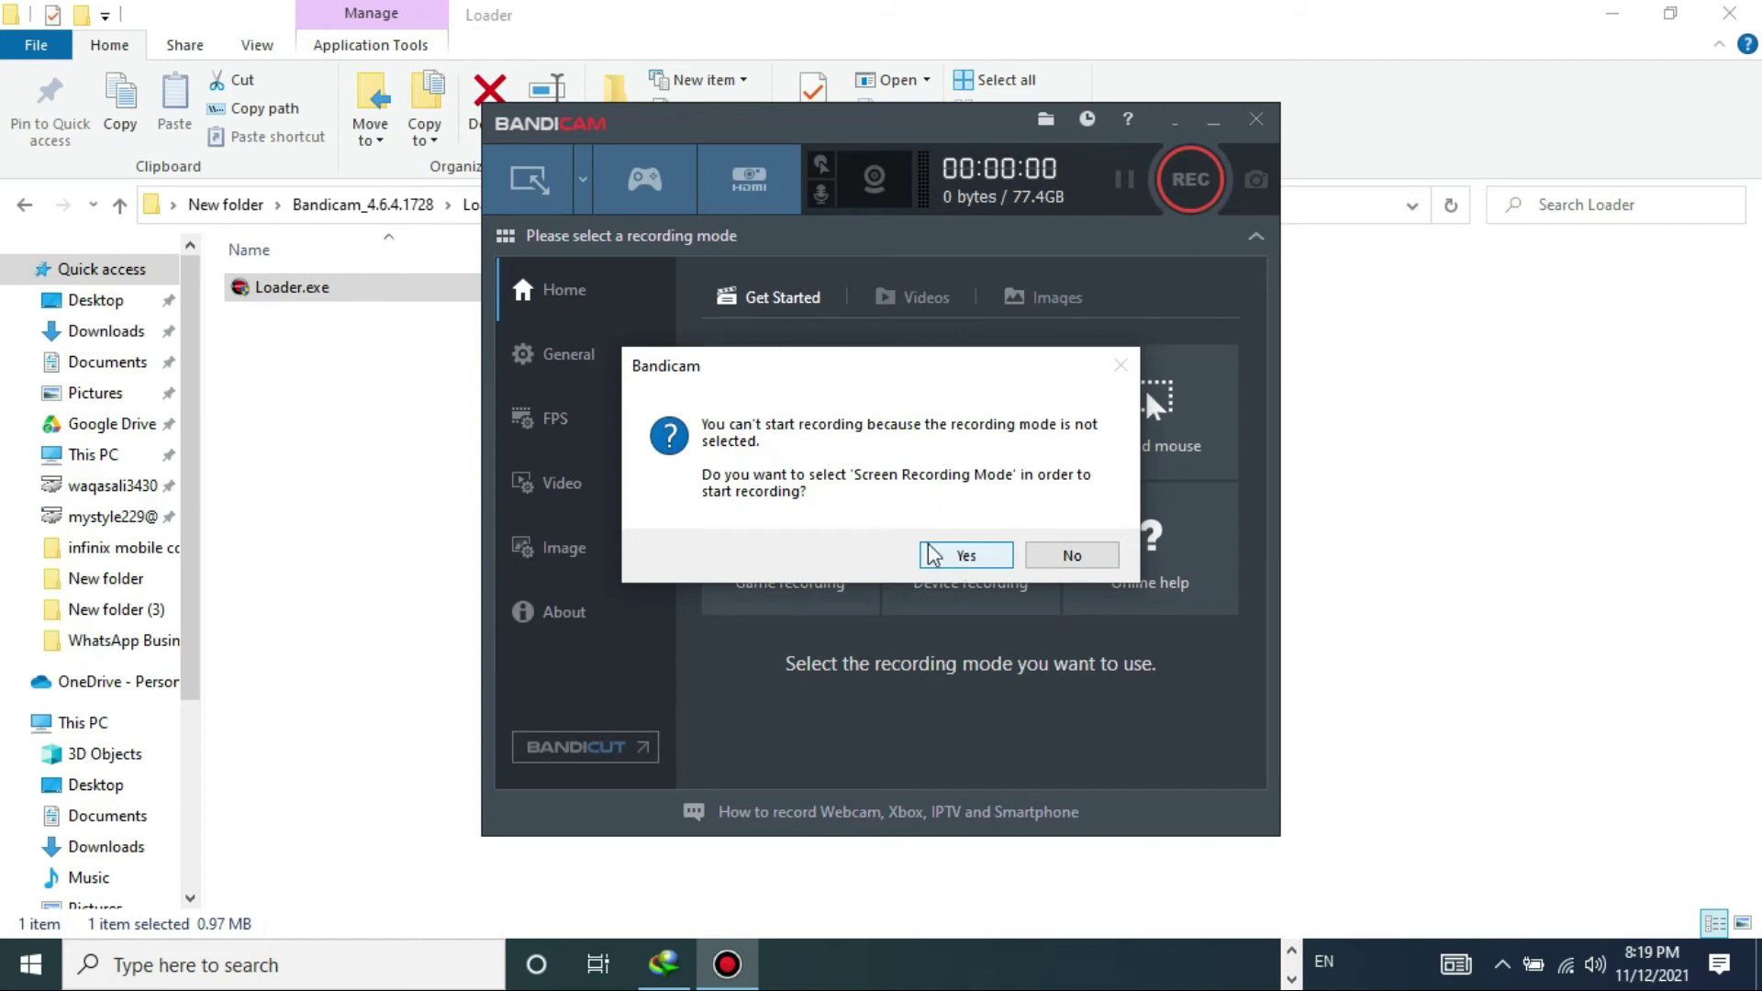
left_click(965, 555)
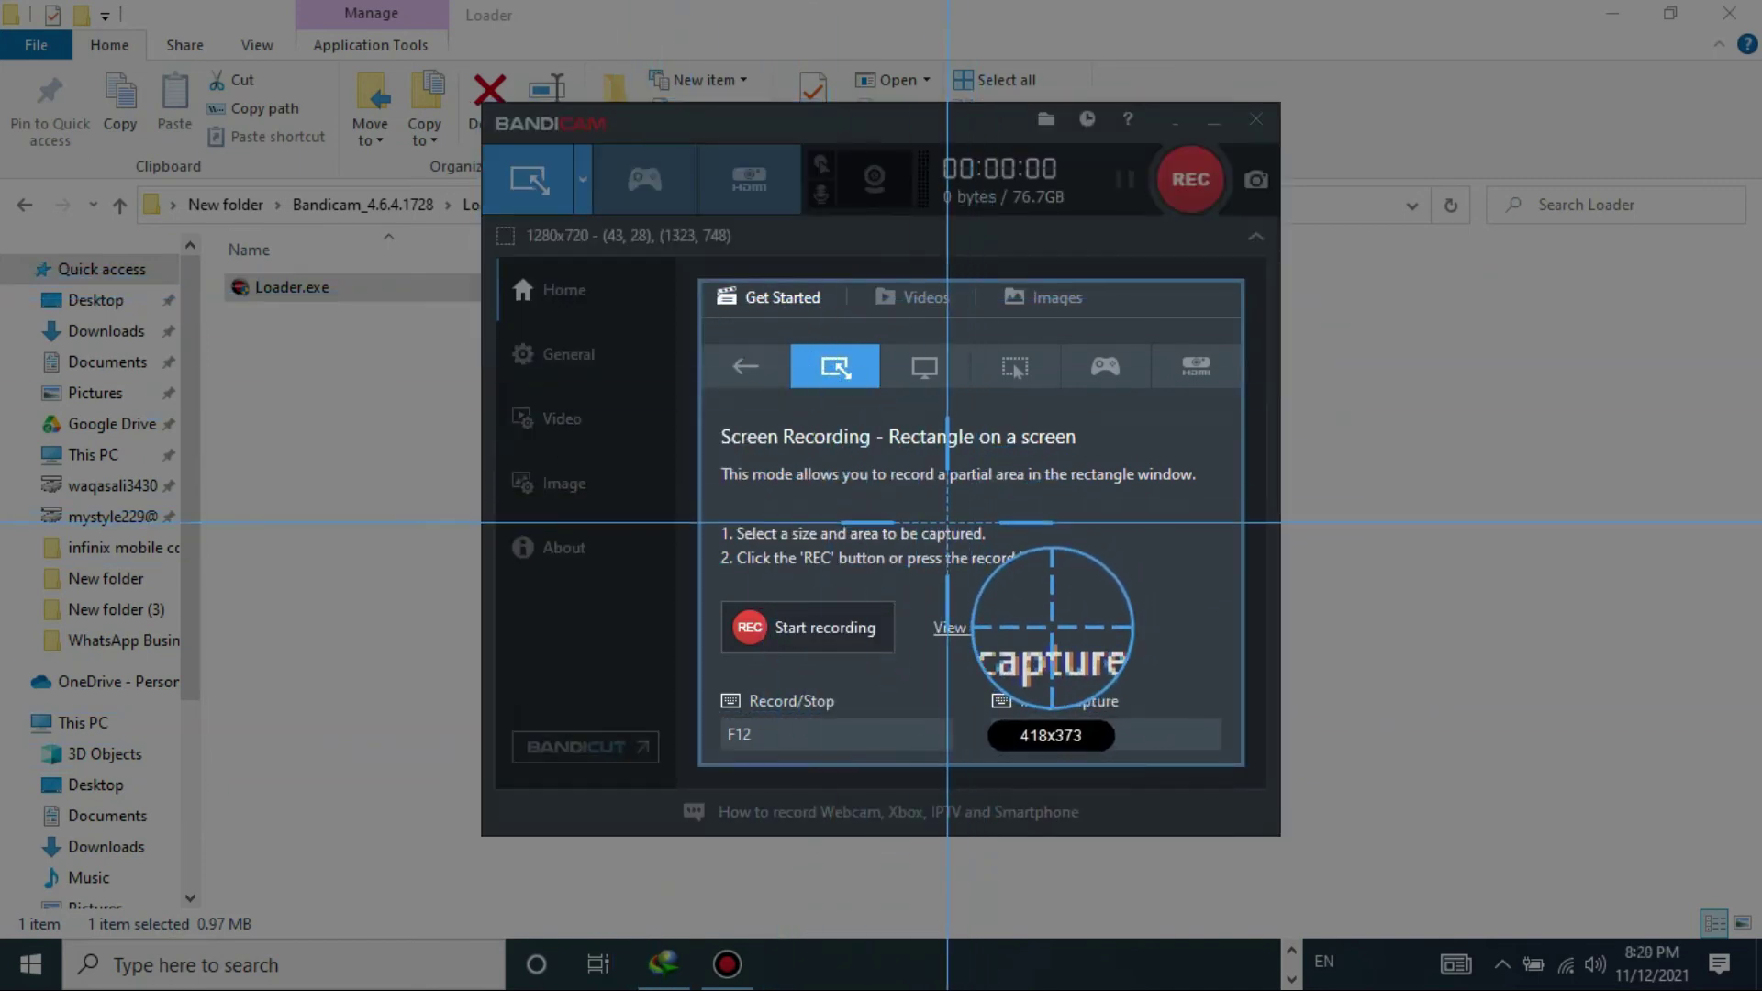
- Drop the 418x373 rectangle, switch to Fullscreen 1366x768 on Display 1, and start recording
left_click(947, 522)
left_click(744, 367)
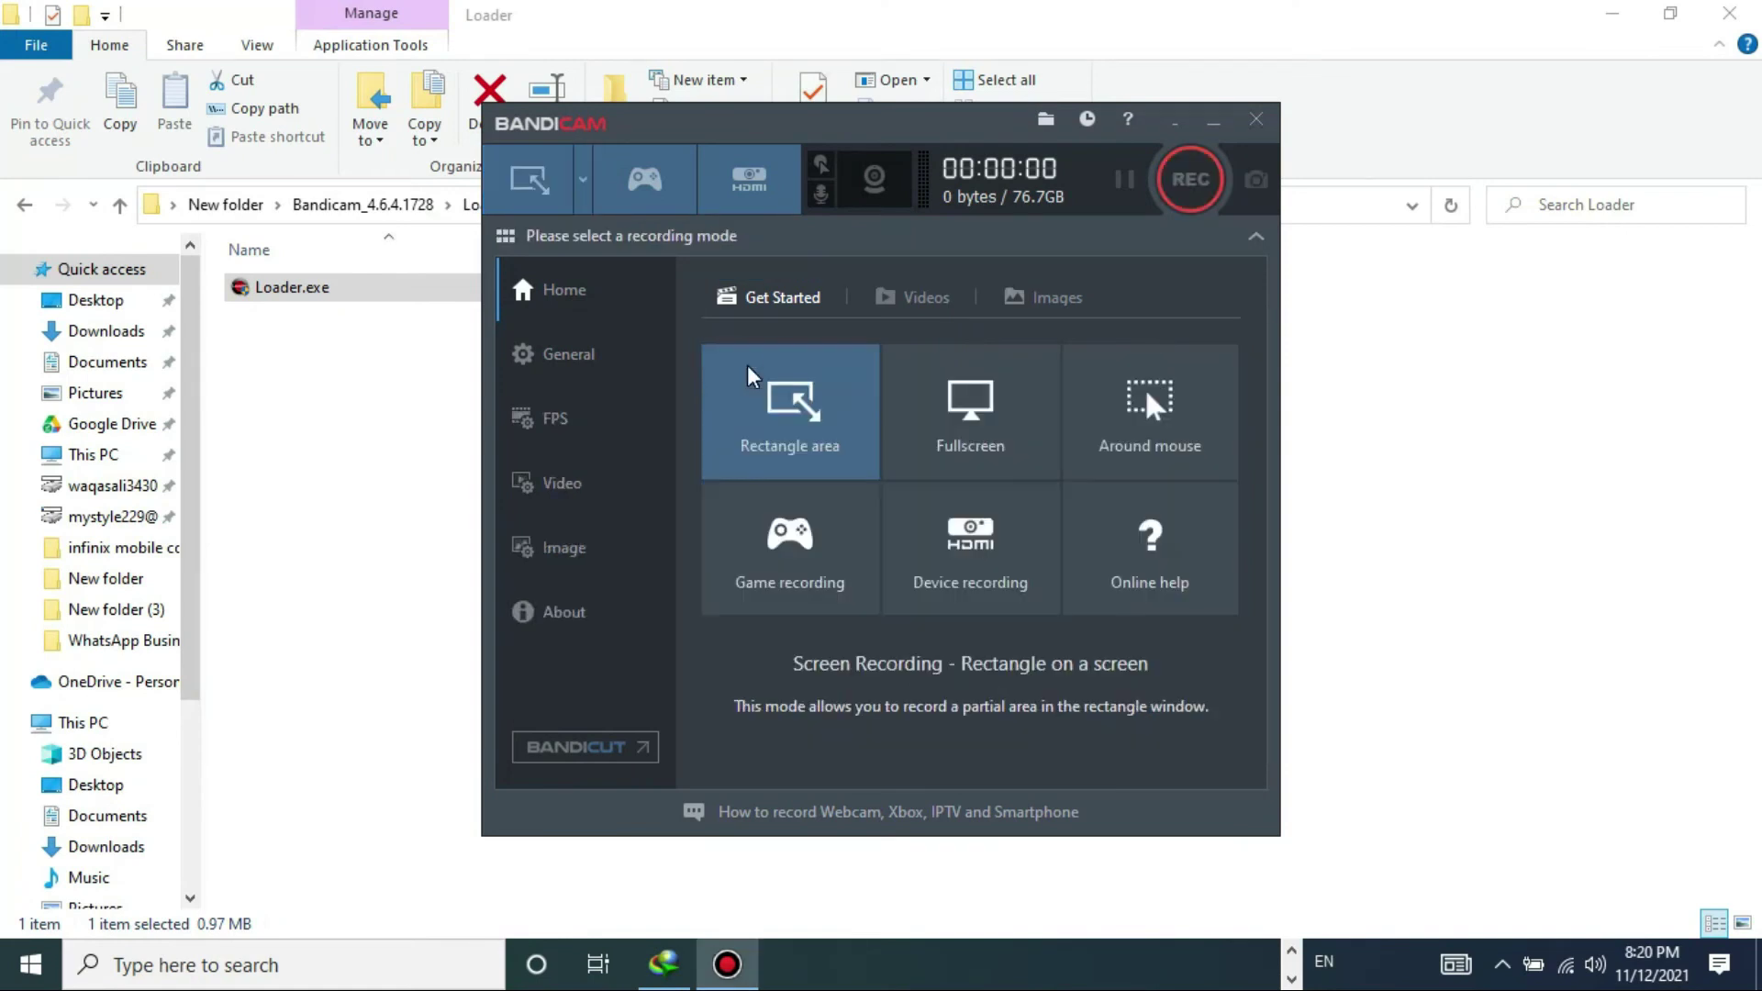
left_click(907, 402)
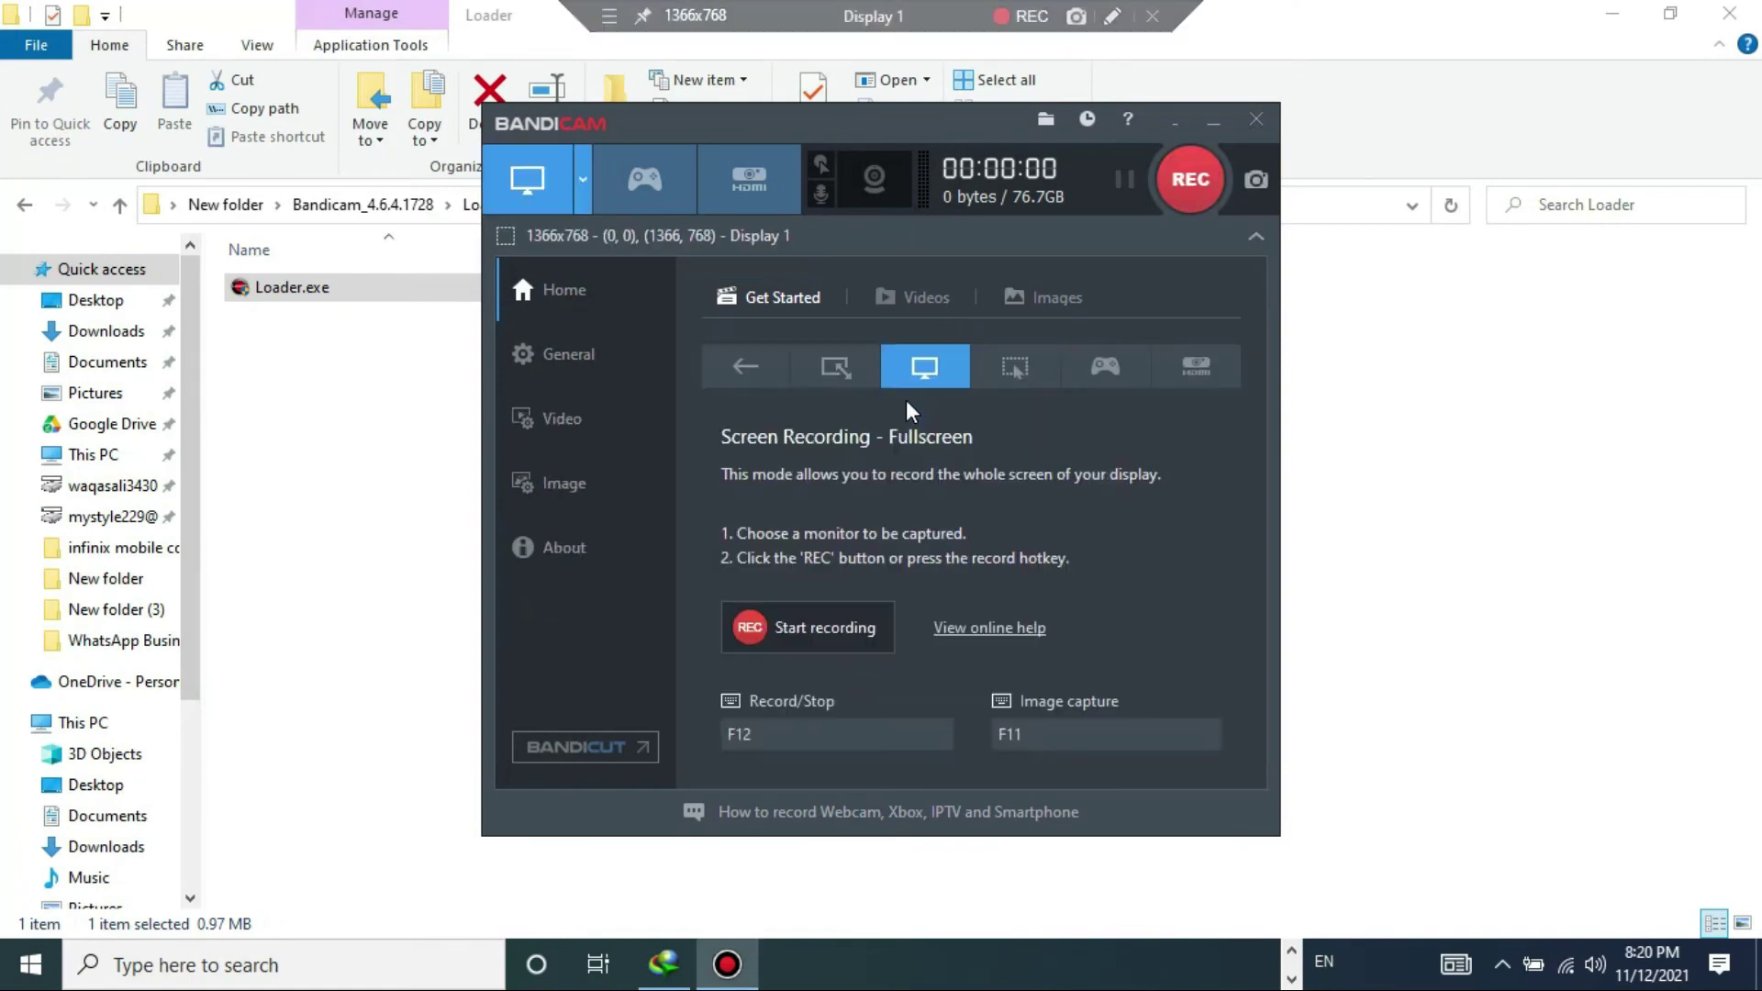
left_click(824, 626)
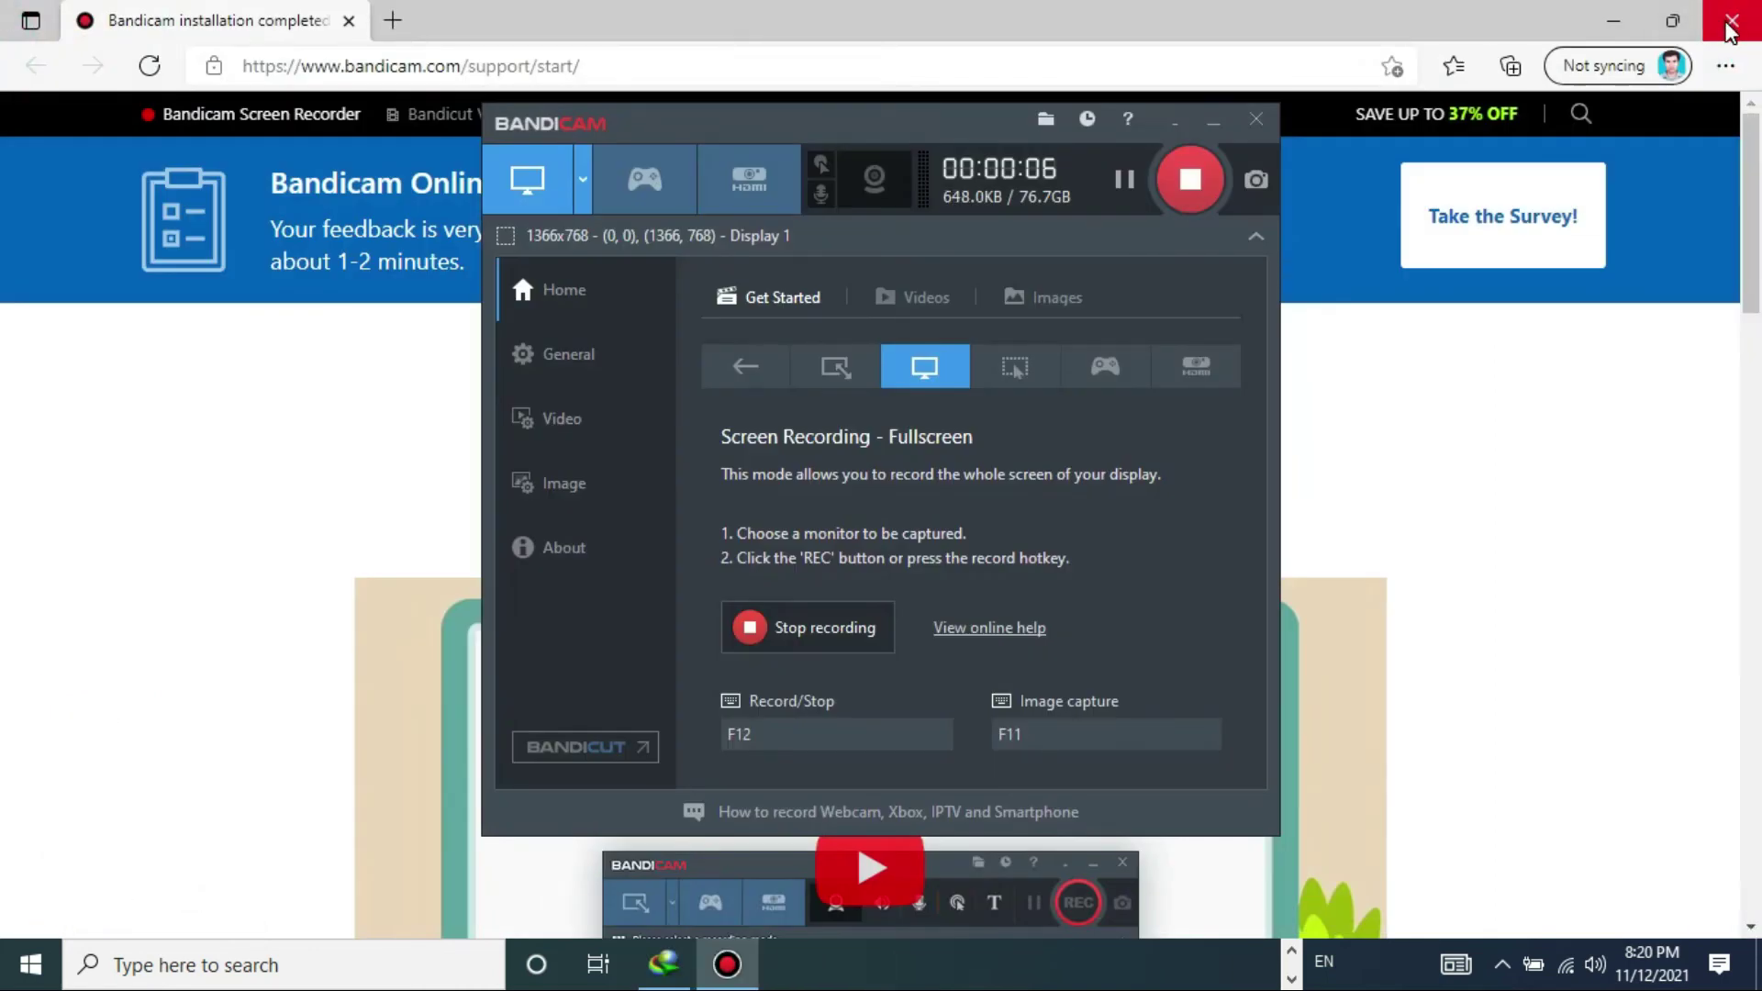
- Close the browser, then open and close the download manager and BitLocker Drive Encryption windows
left_click(1730, 30)
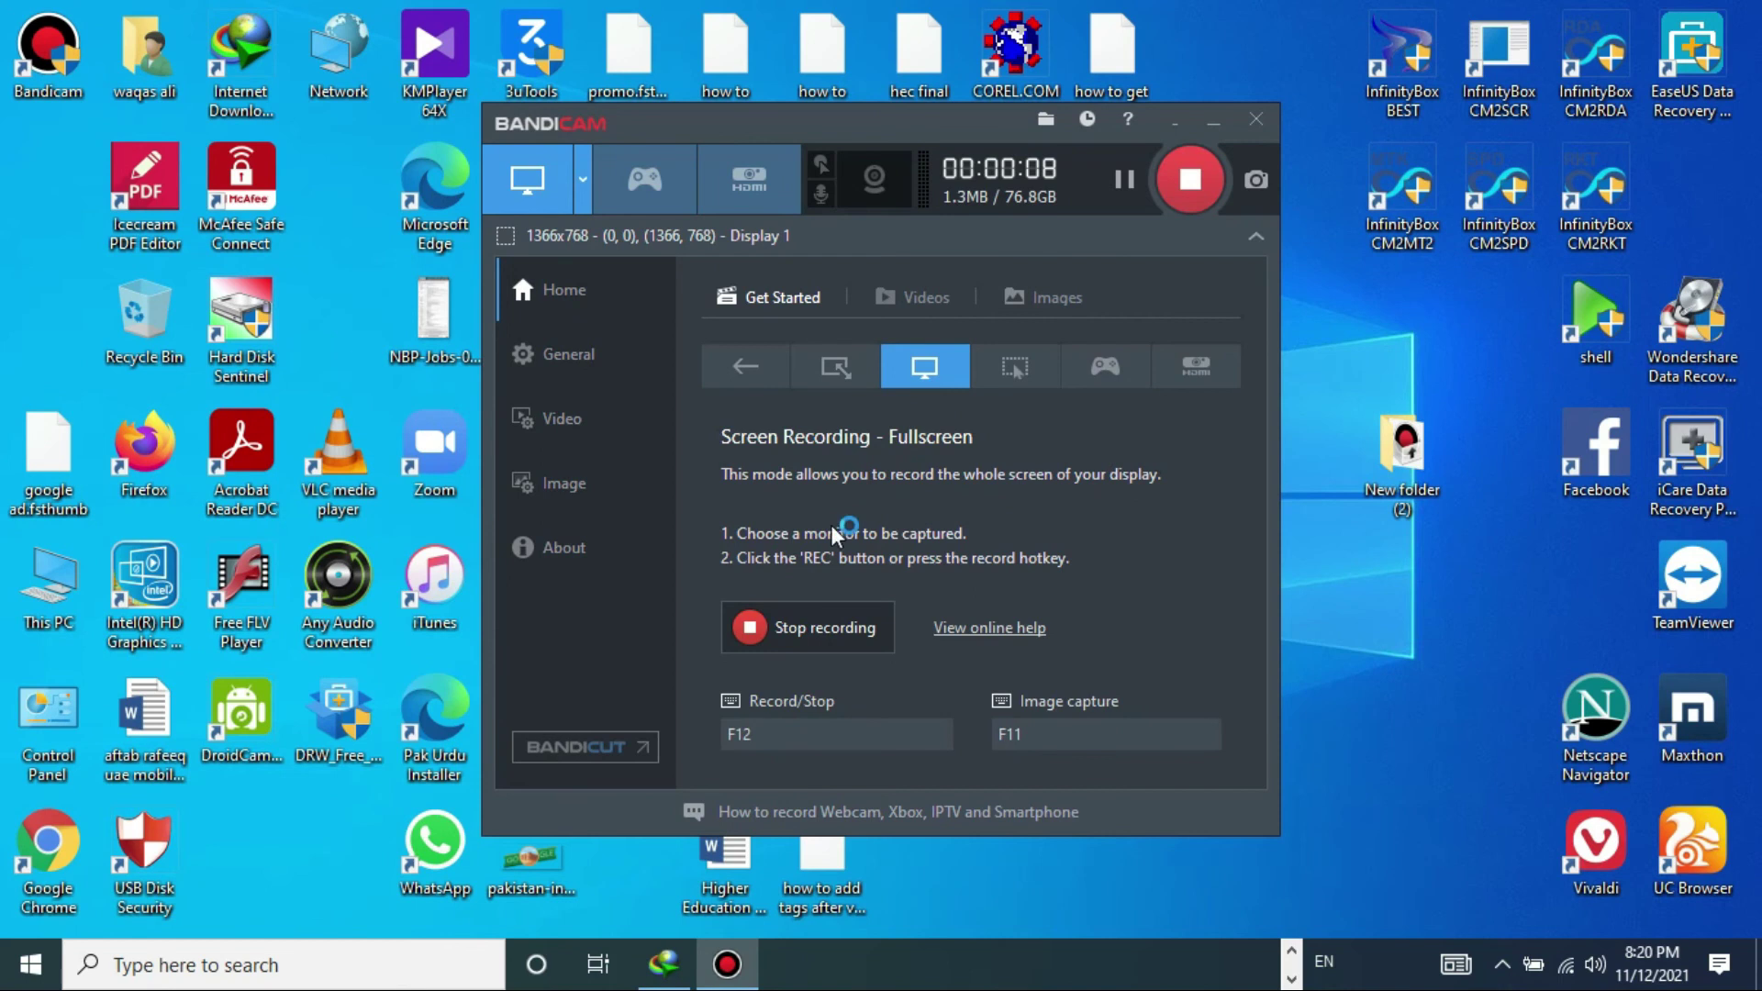
left_click(663, 964)
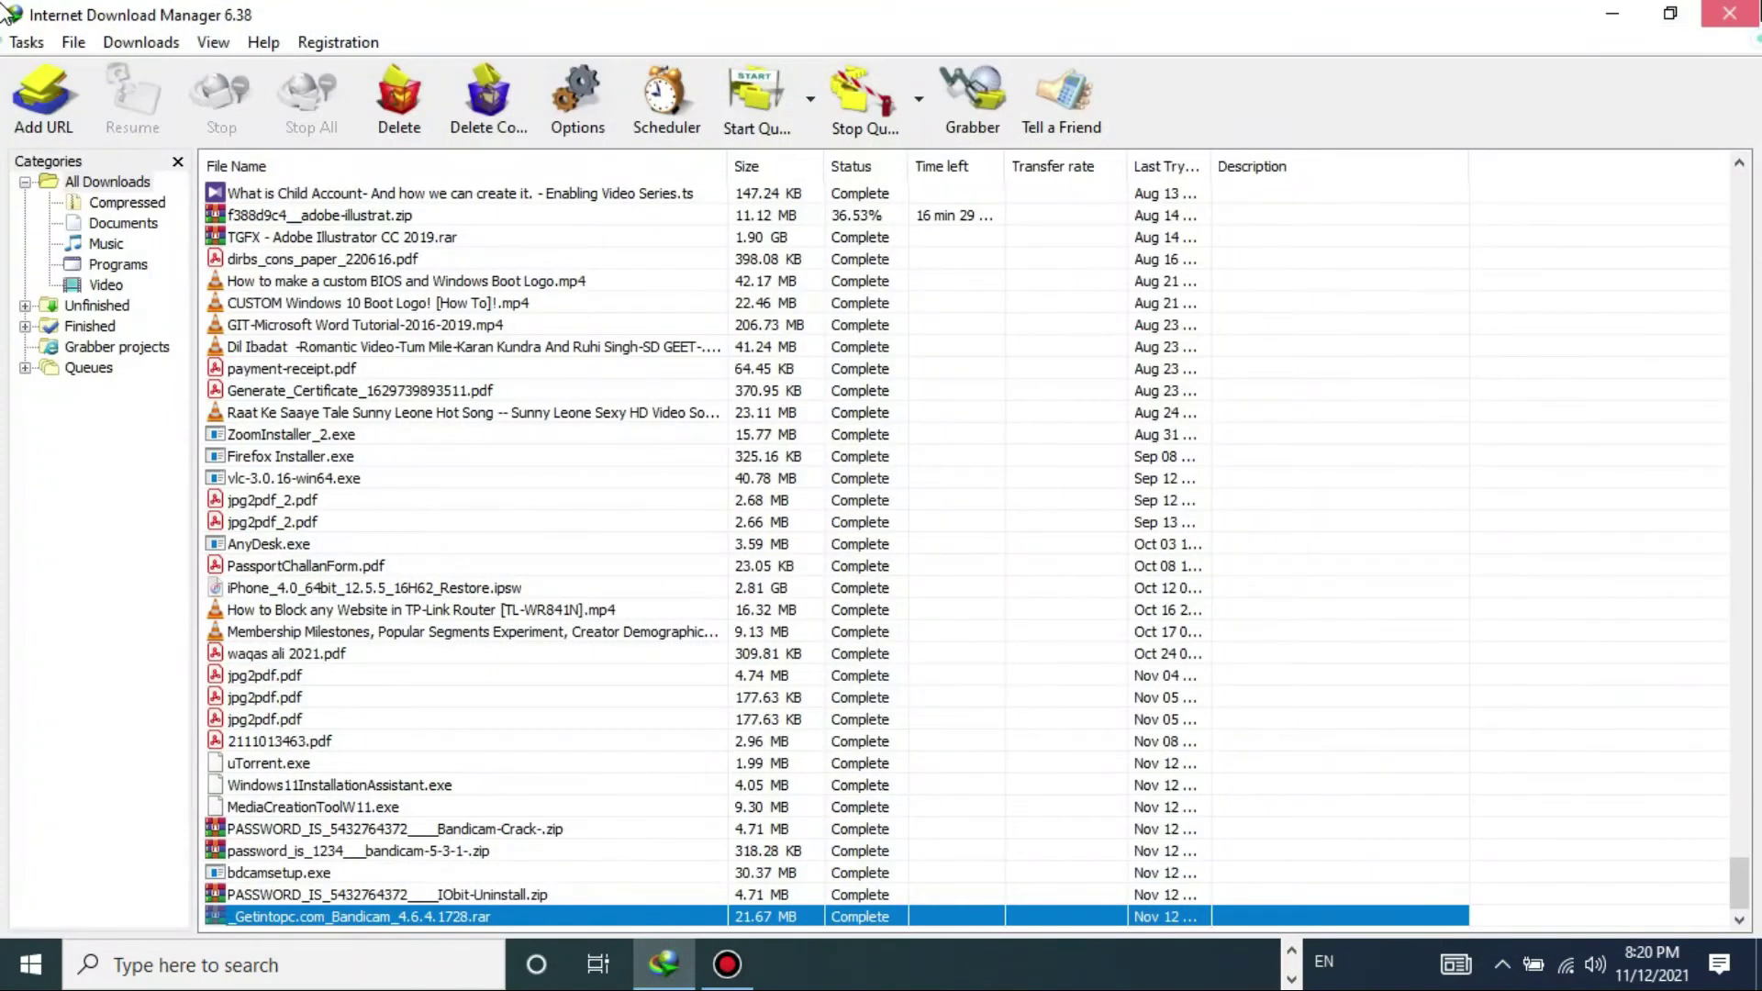
left_click(1741, 11)
left_click(1290, 978)
left_click(1290, 978)
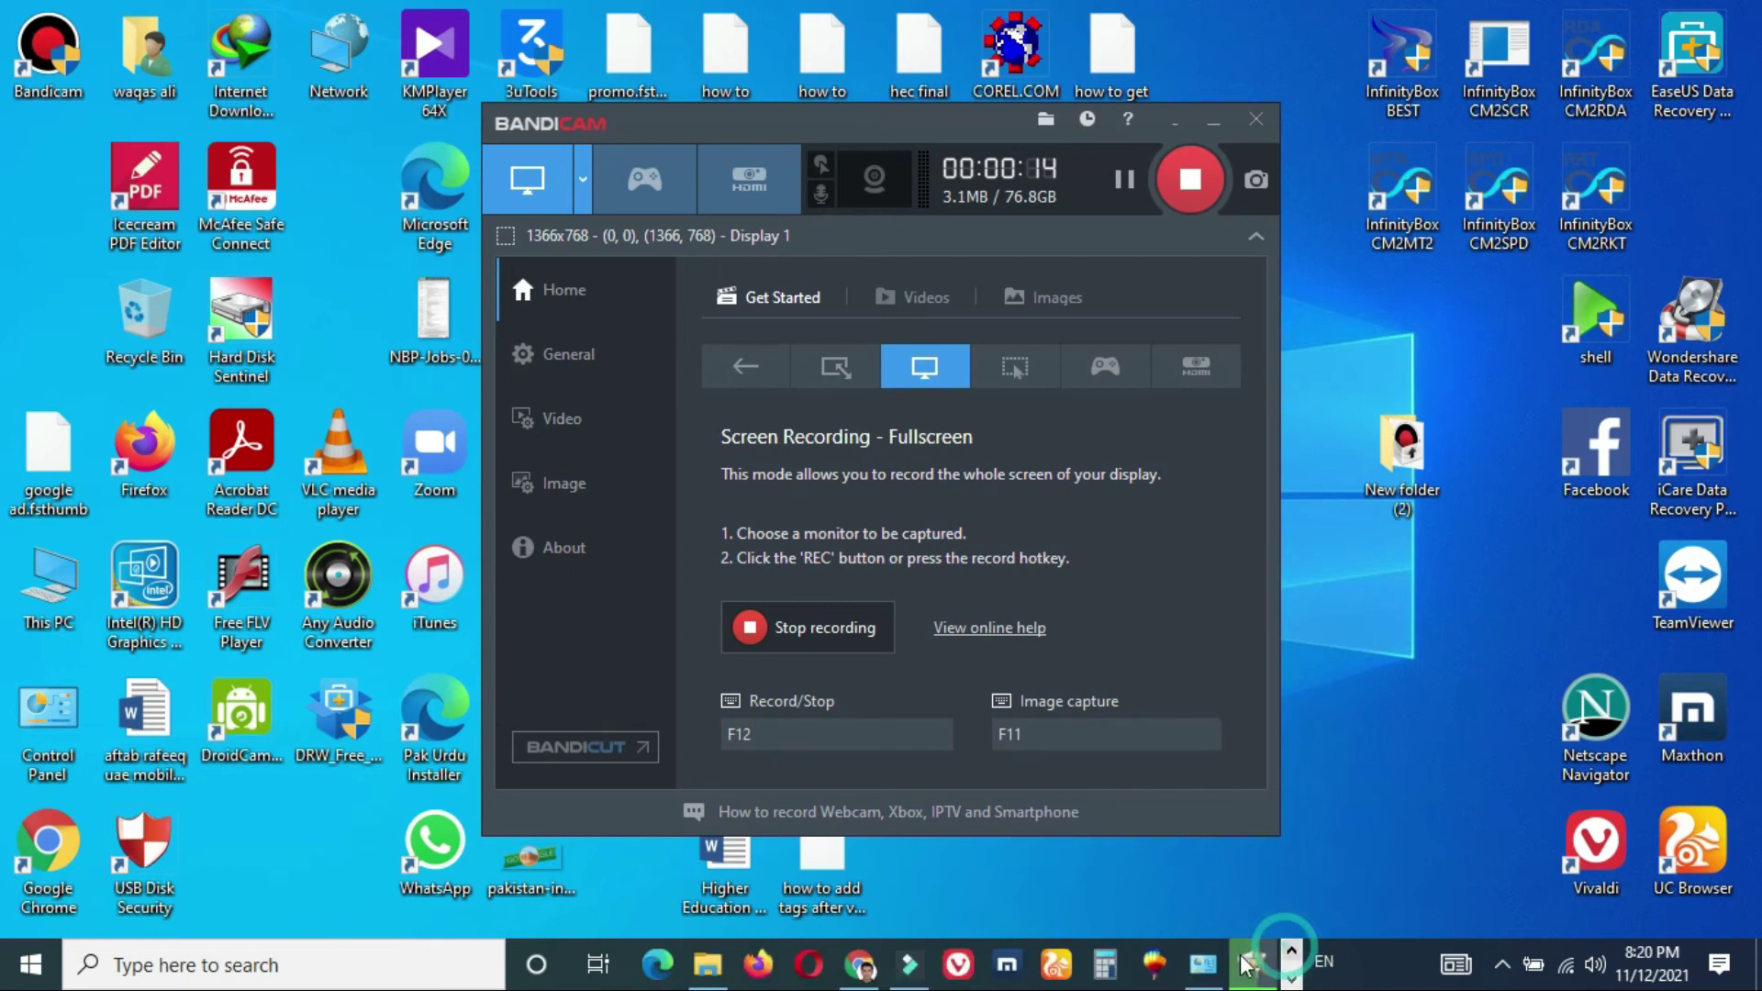
left_click(1198, 967)
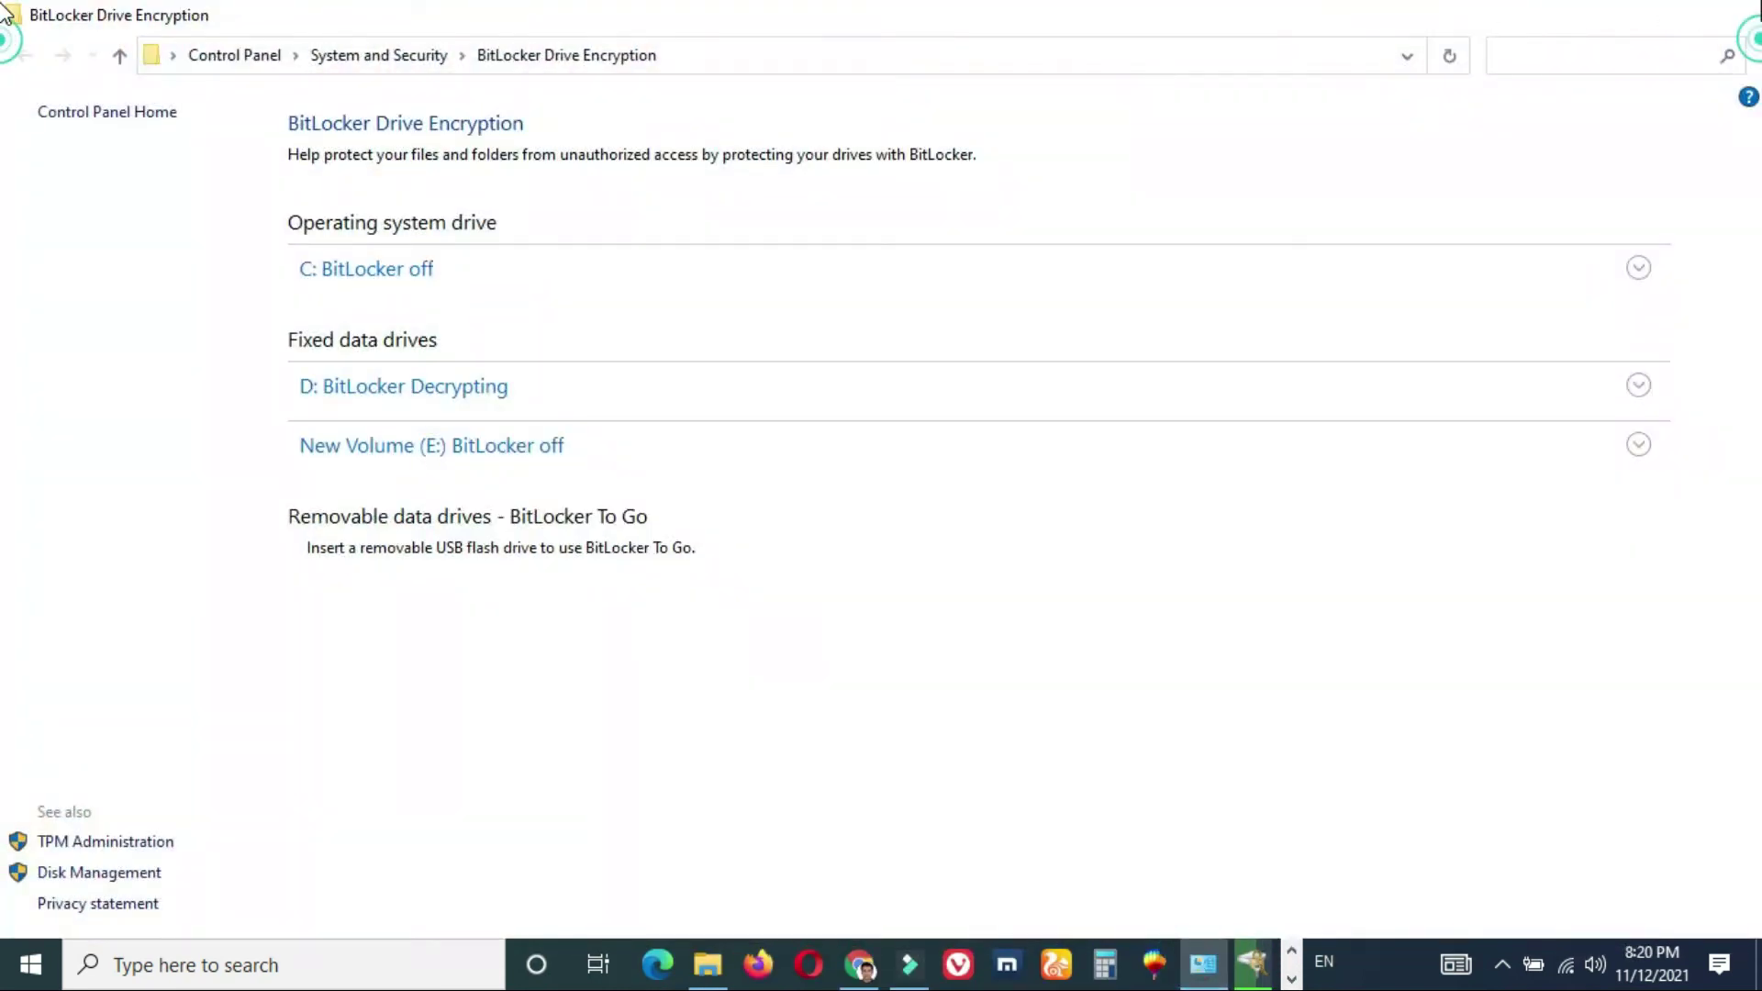
left_click(1740, 11)
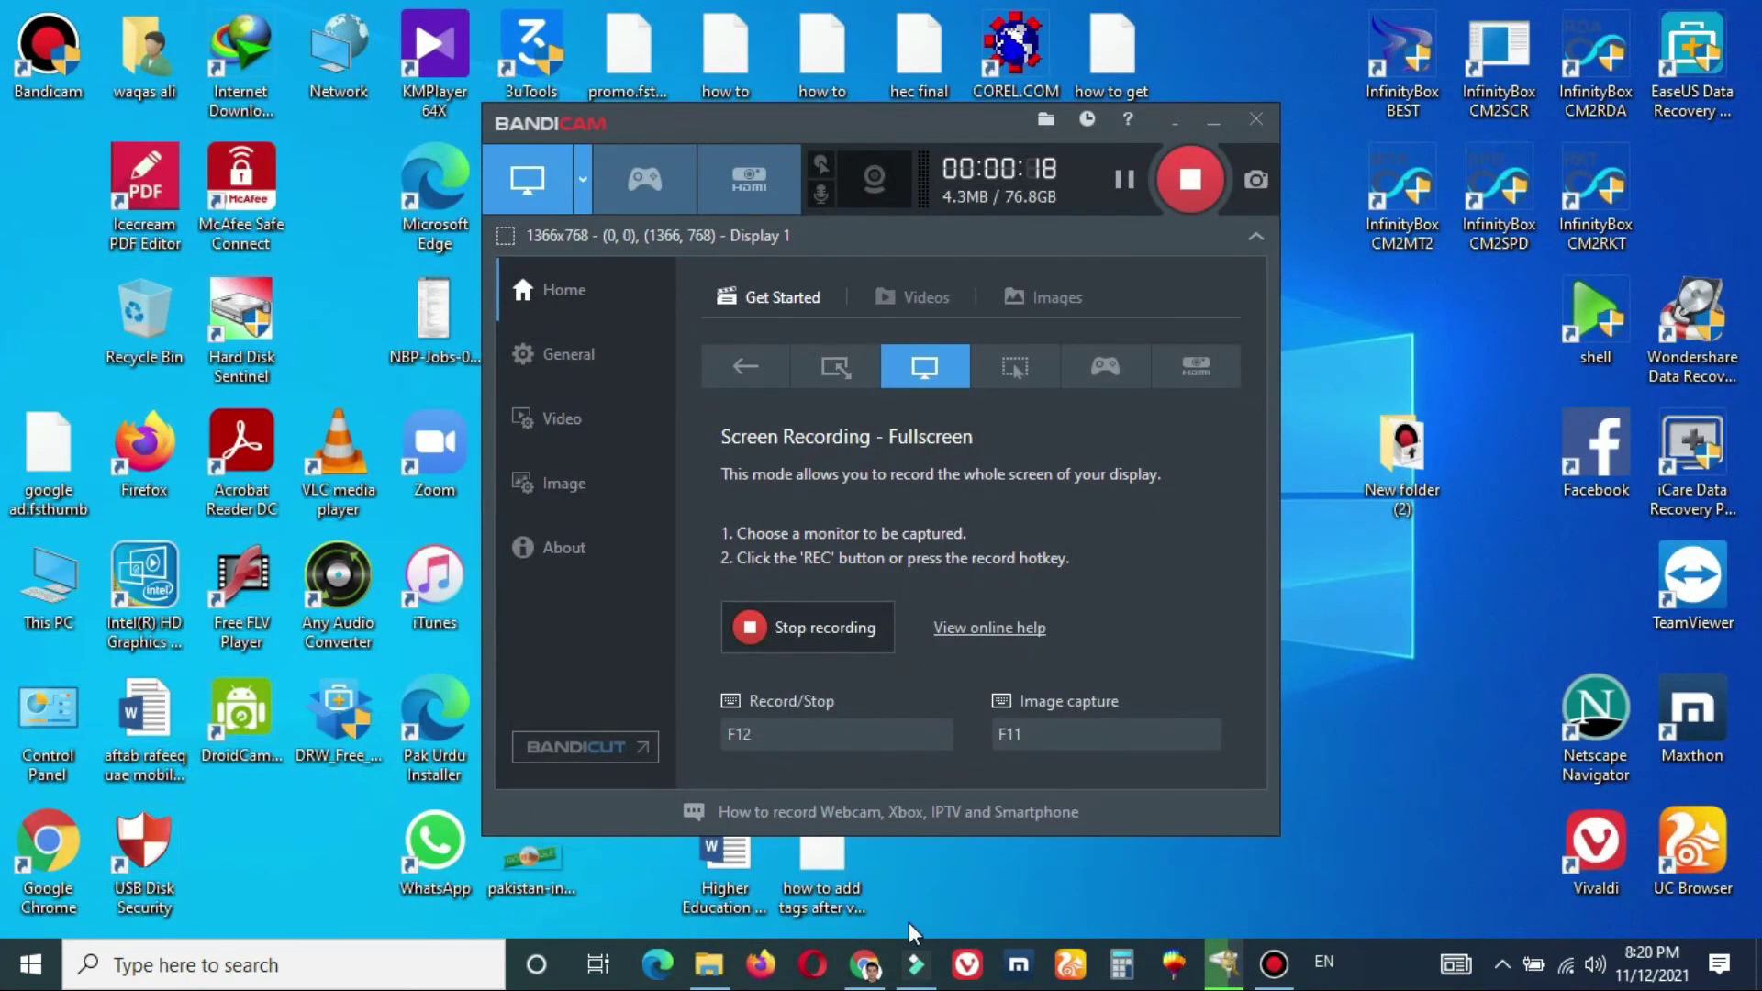
- Show and minimise the Chrome download page, open and close the Compressed folder, then stop recording
left_click(863, 964)
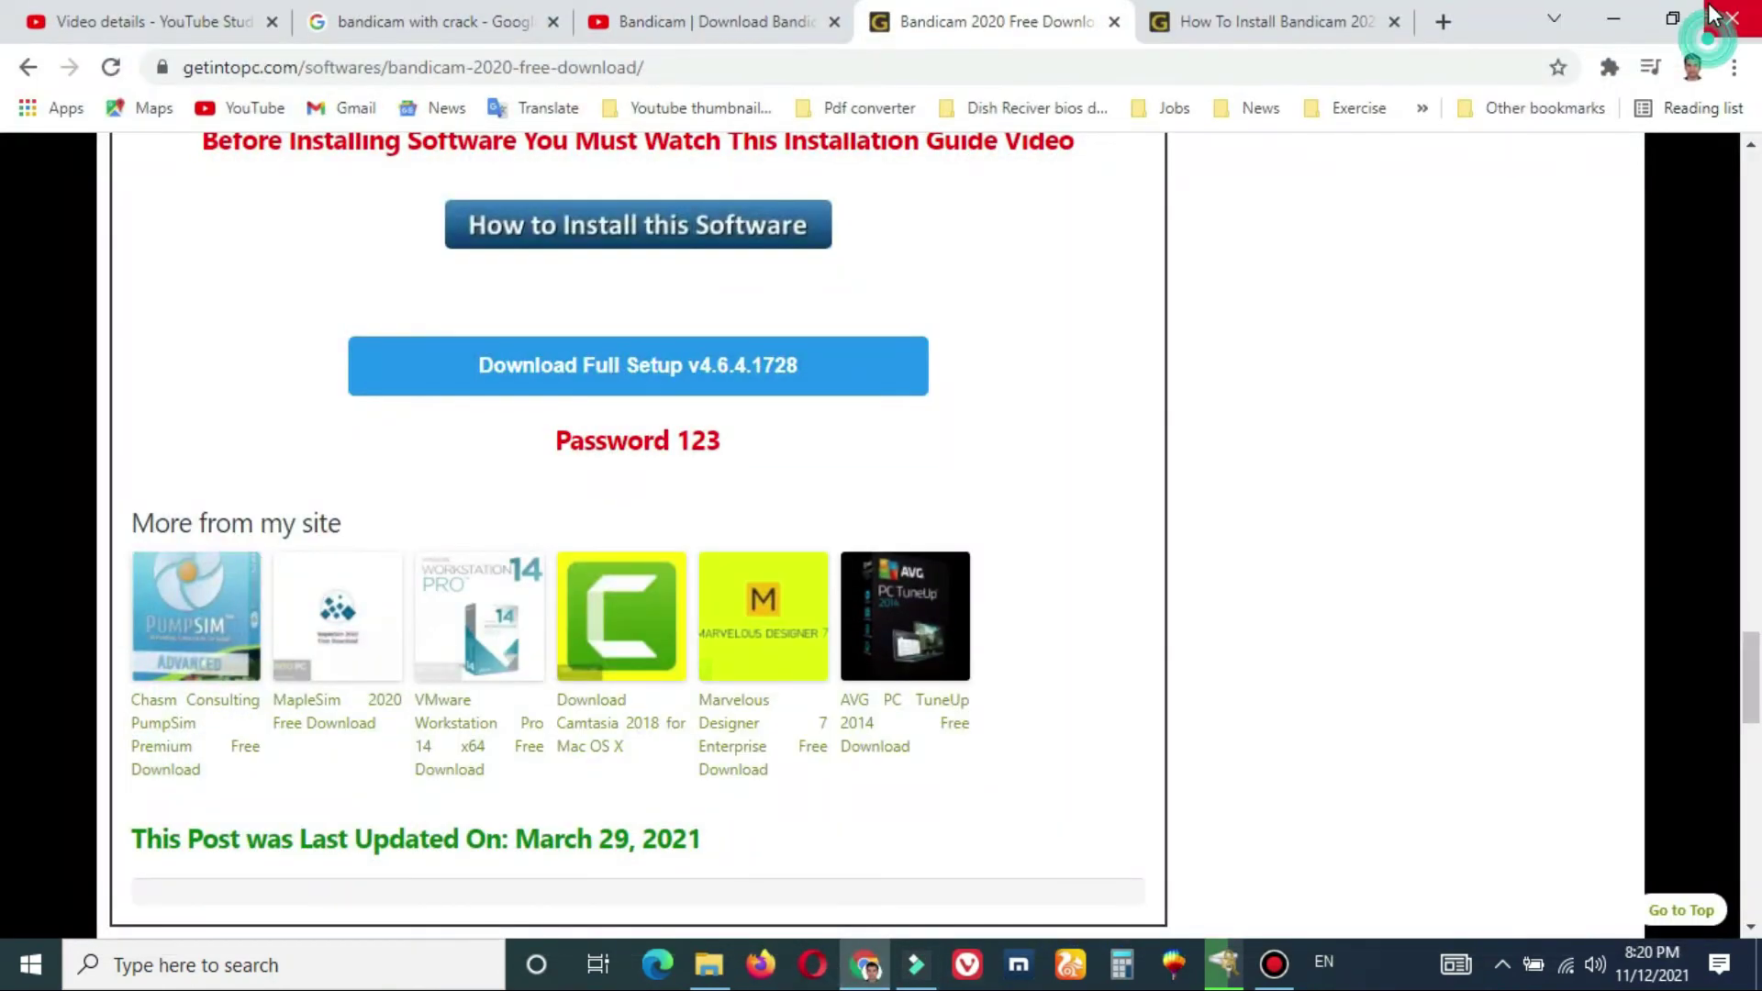
left_click(864, 963)
left_click(709, 964)
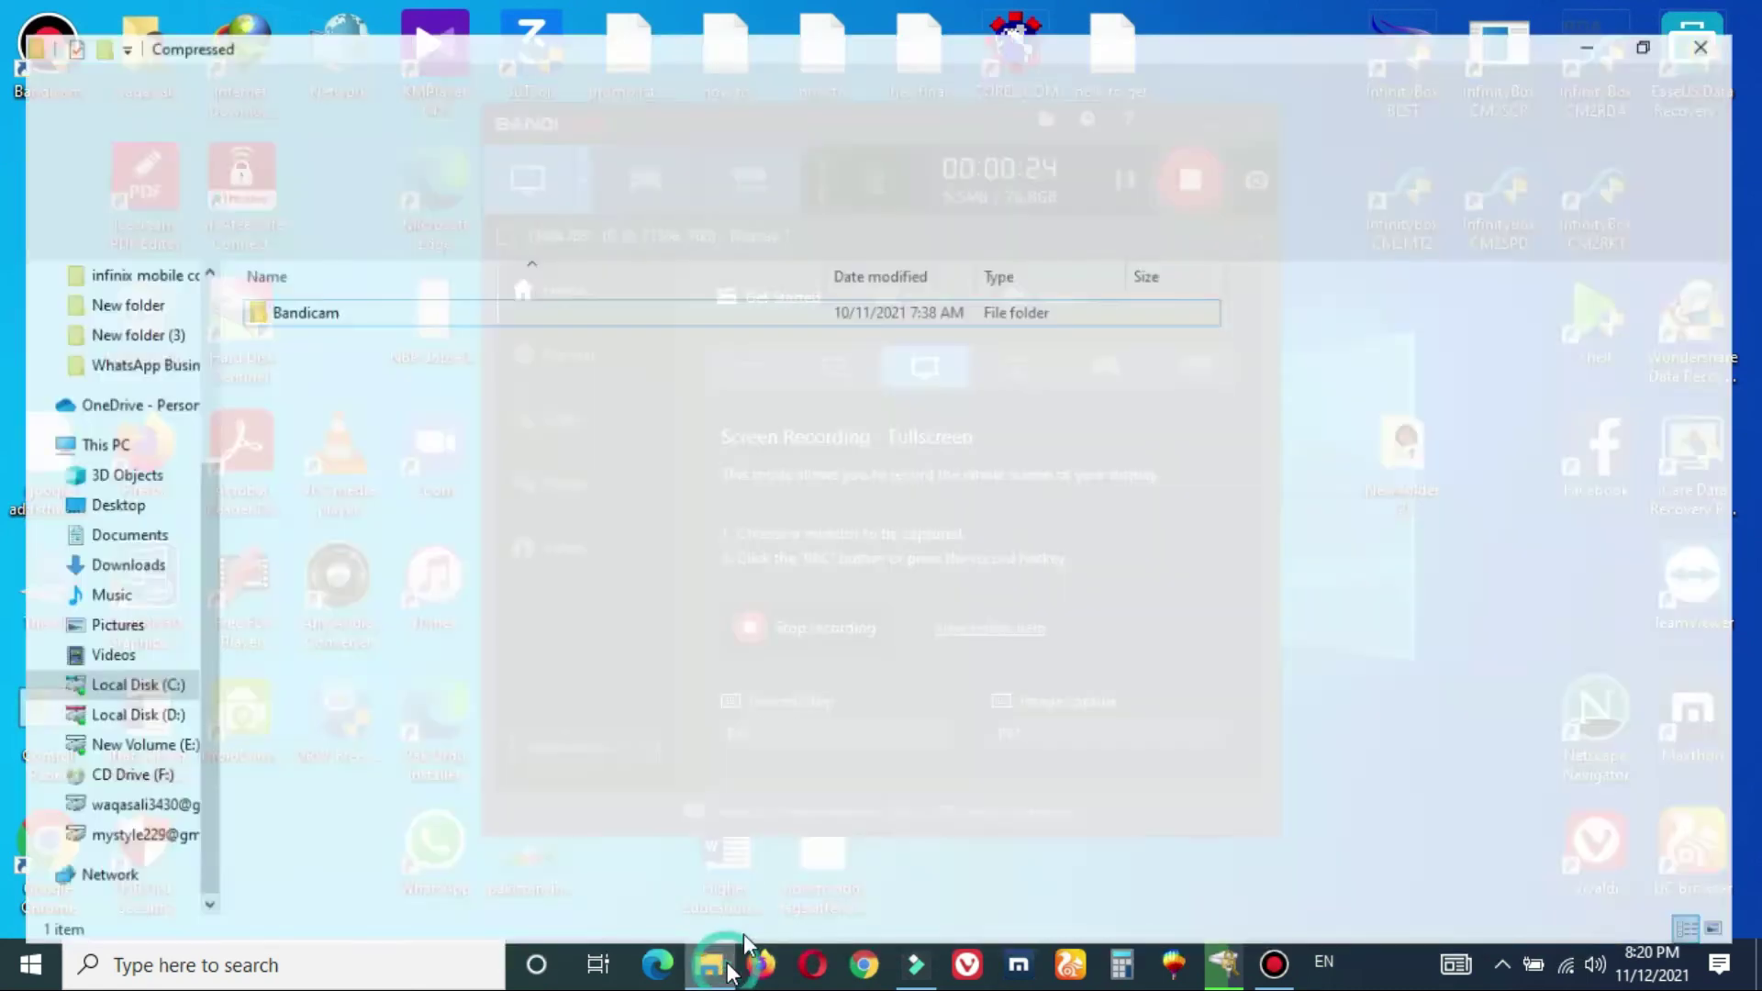
left_click(1740, 11)
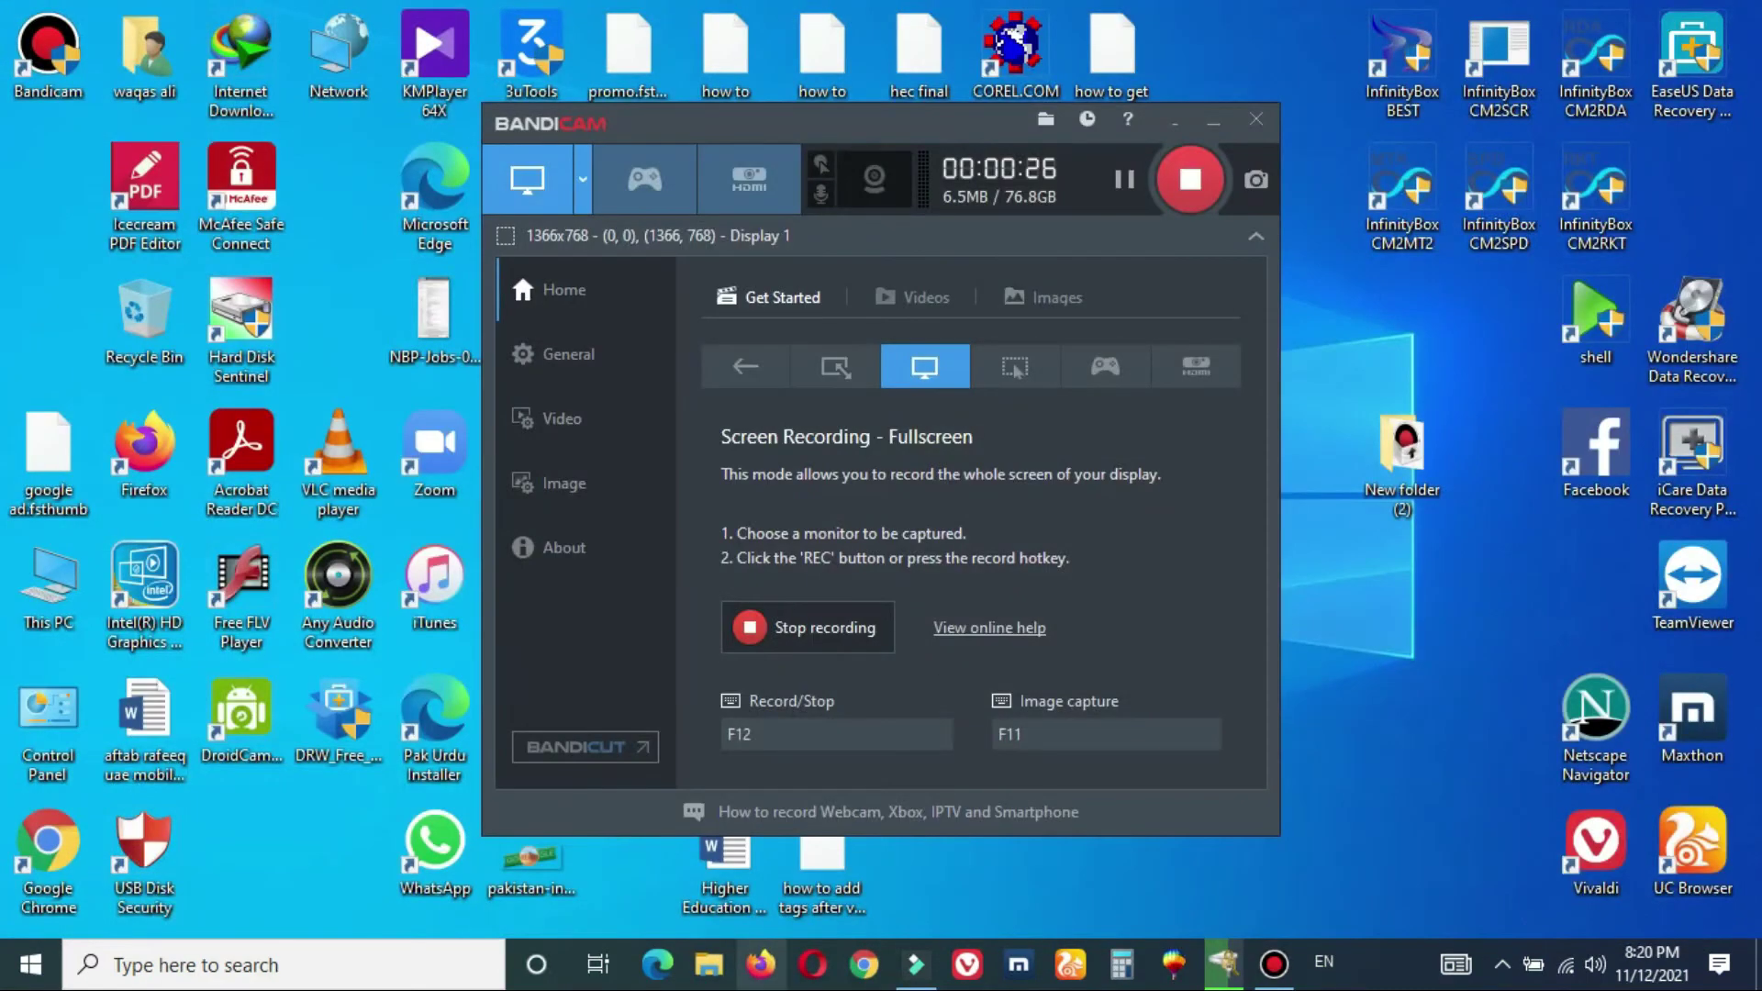
left_click(1192, 189)
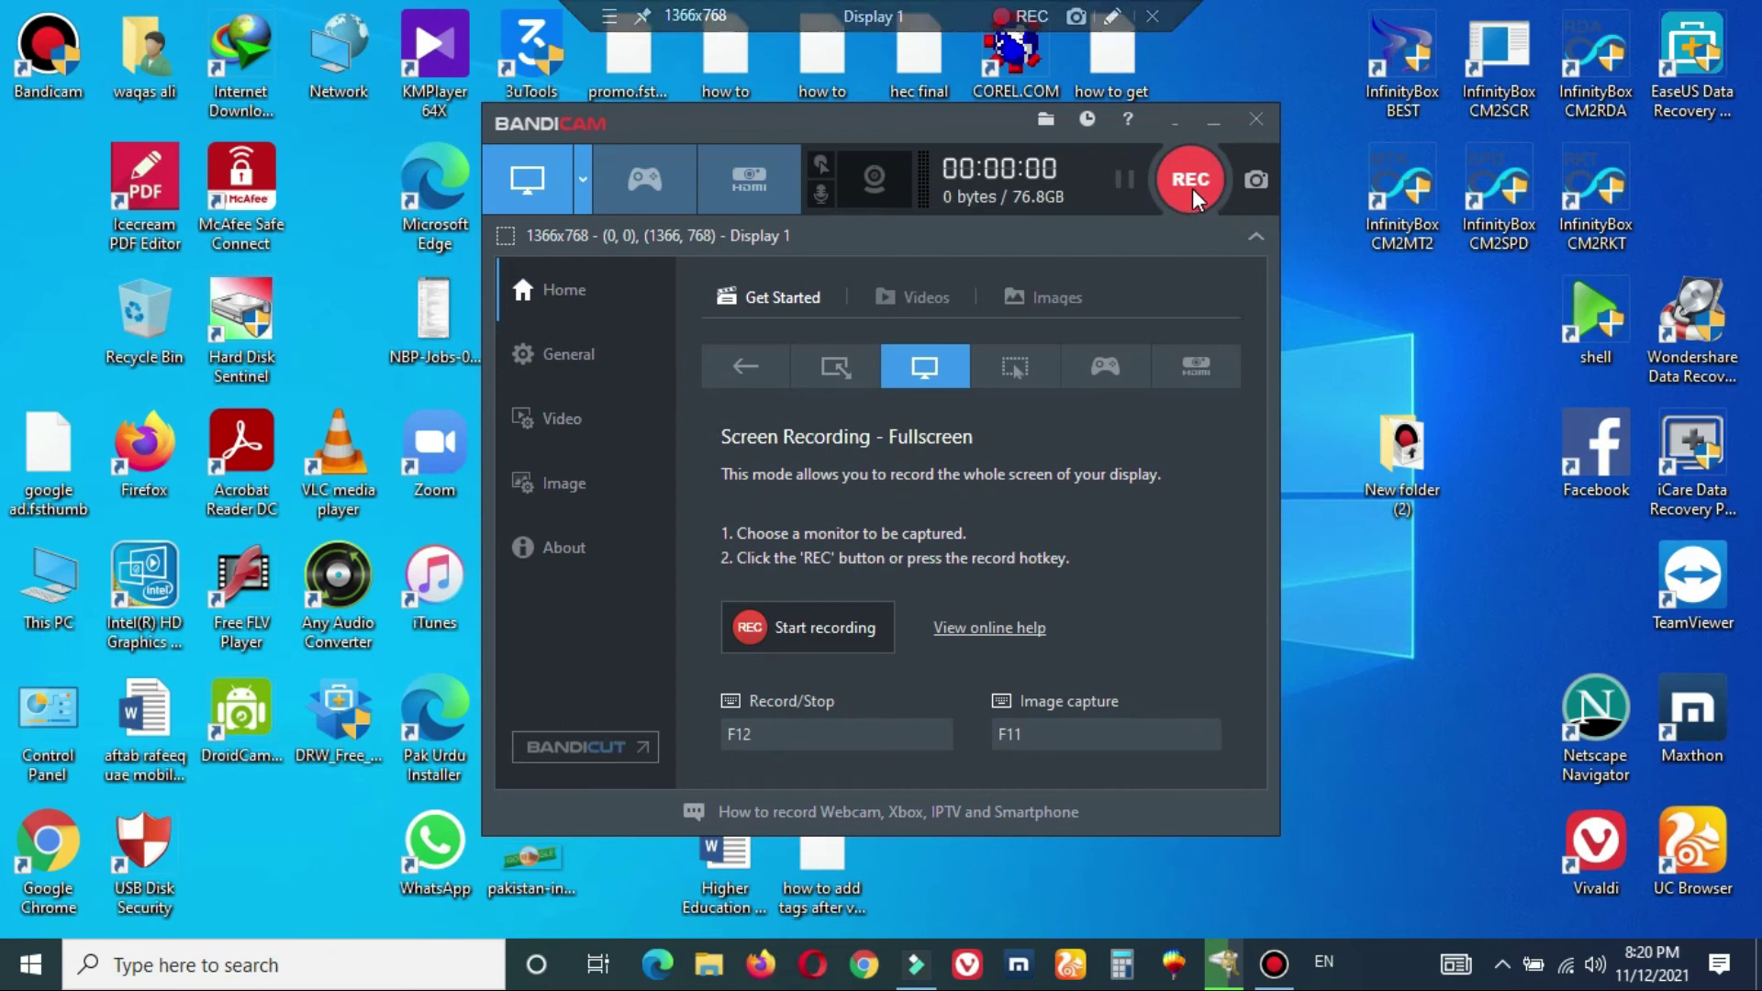
left_click(542, 417)
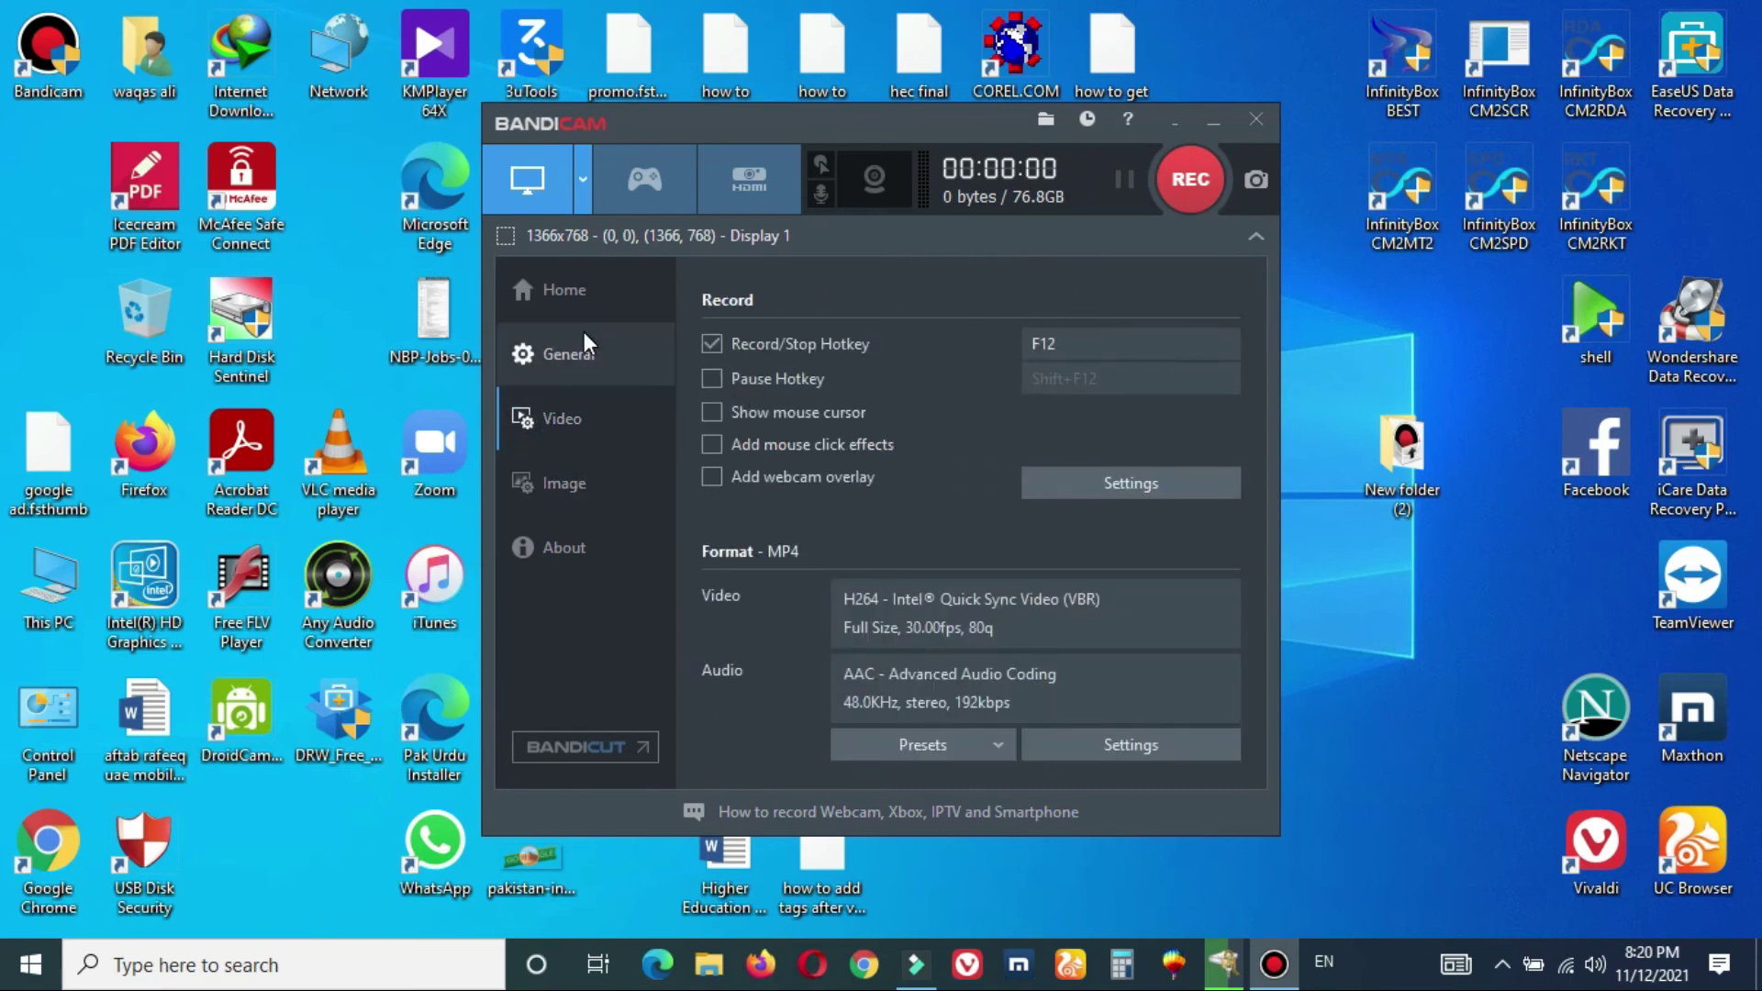
left_click(588, 356)
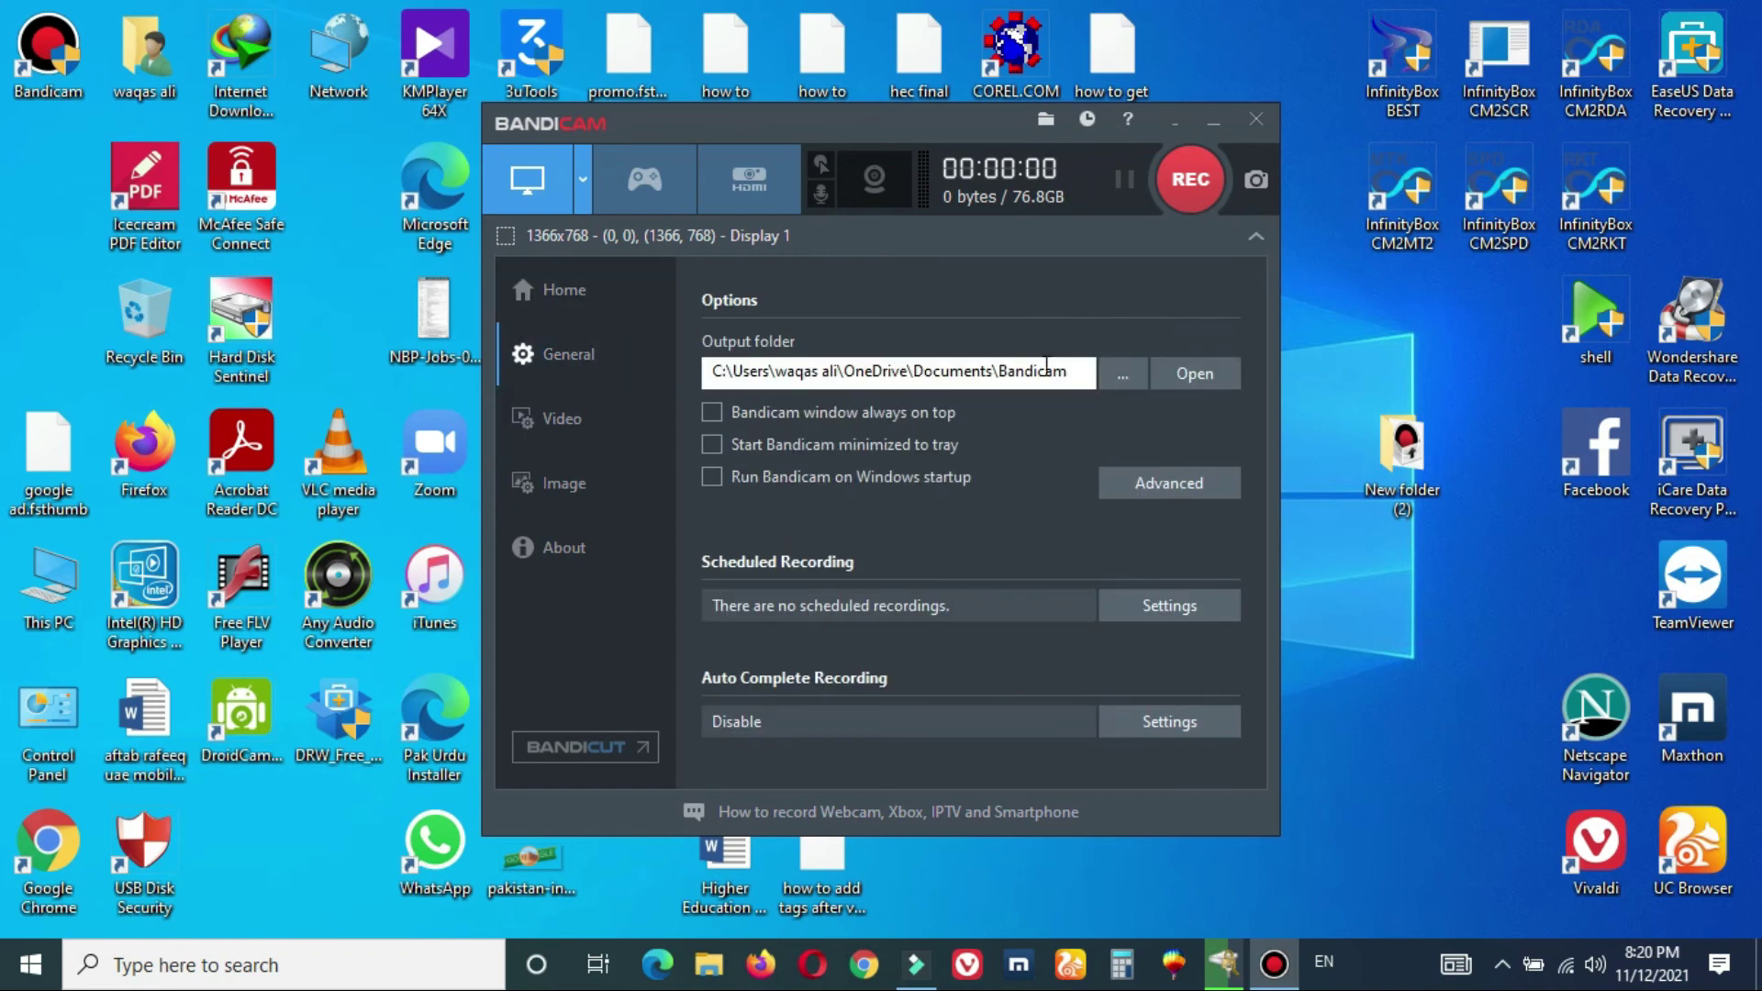
left_click(1202, 371)
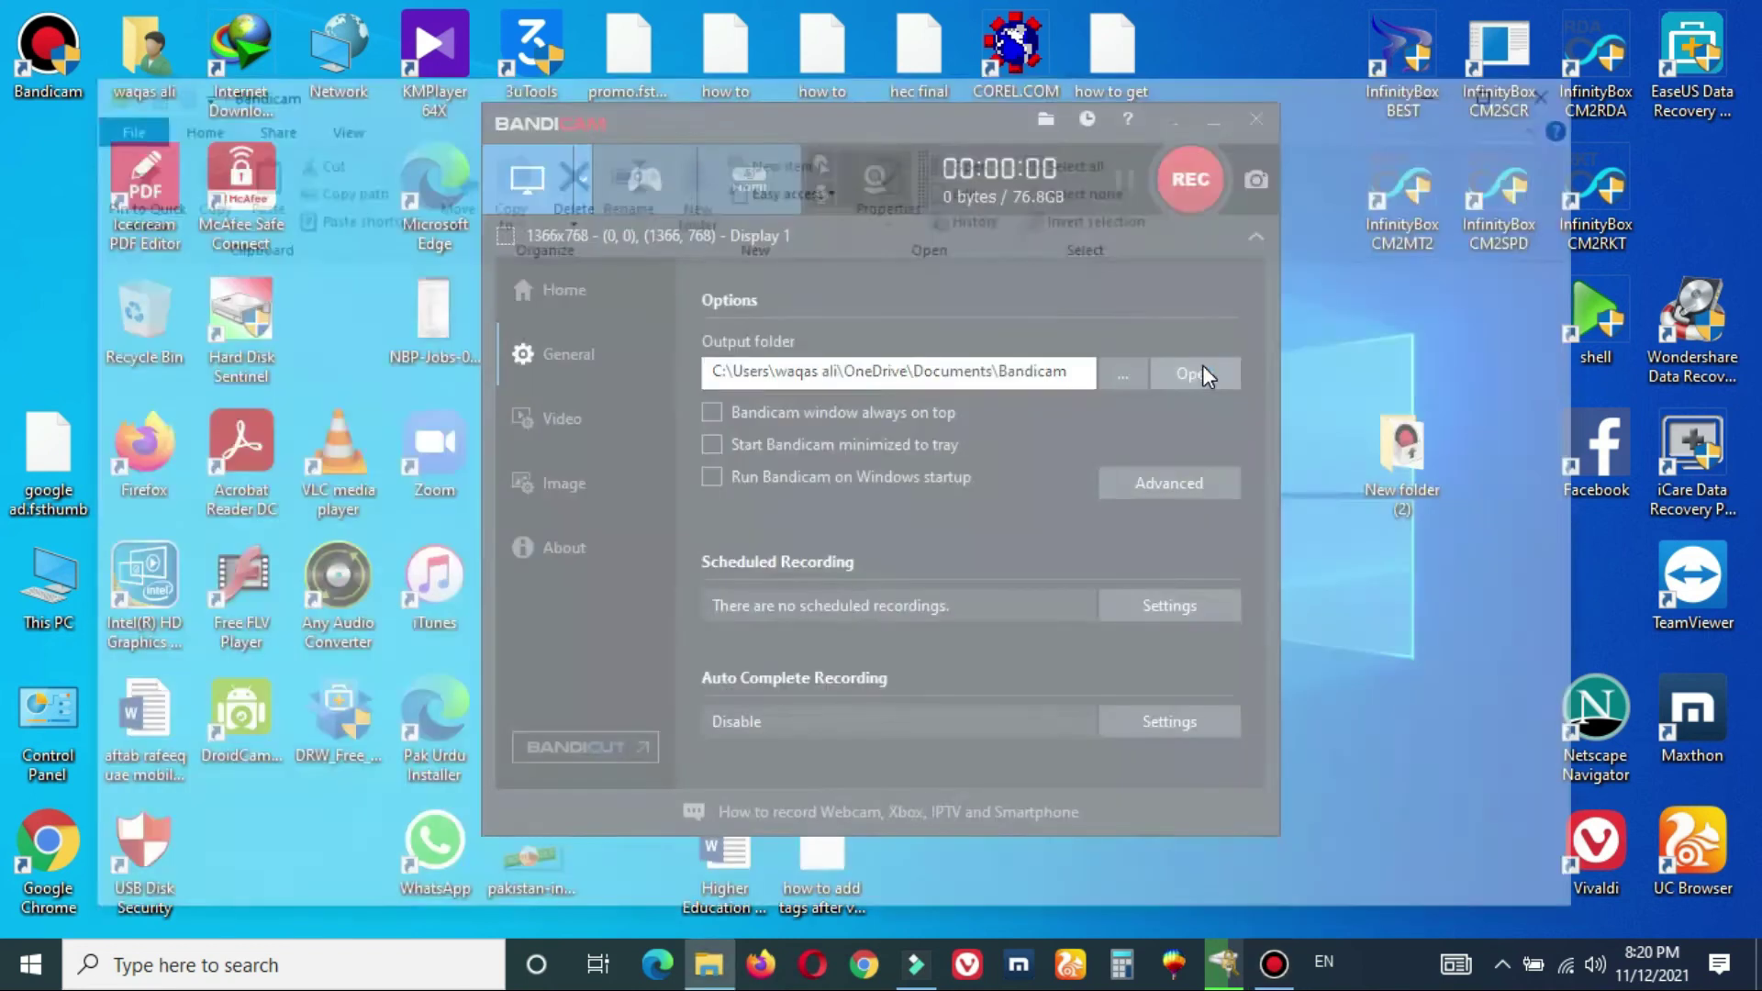
double_click(283, 305)
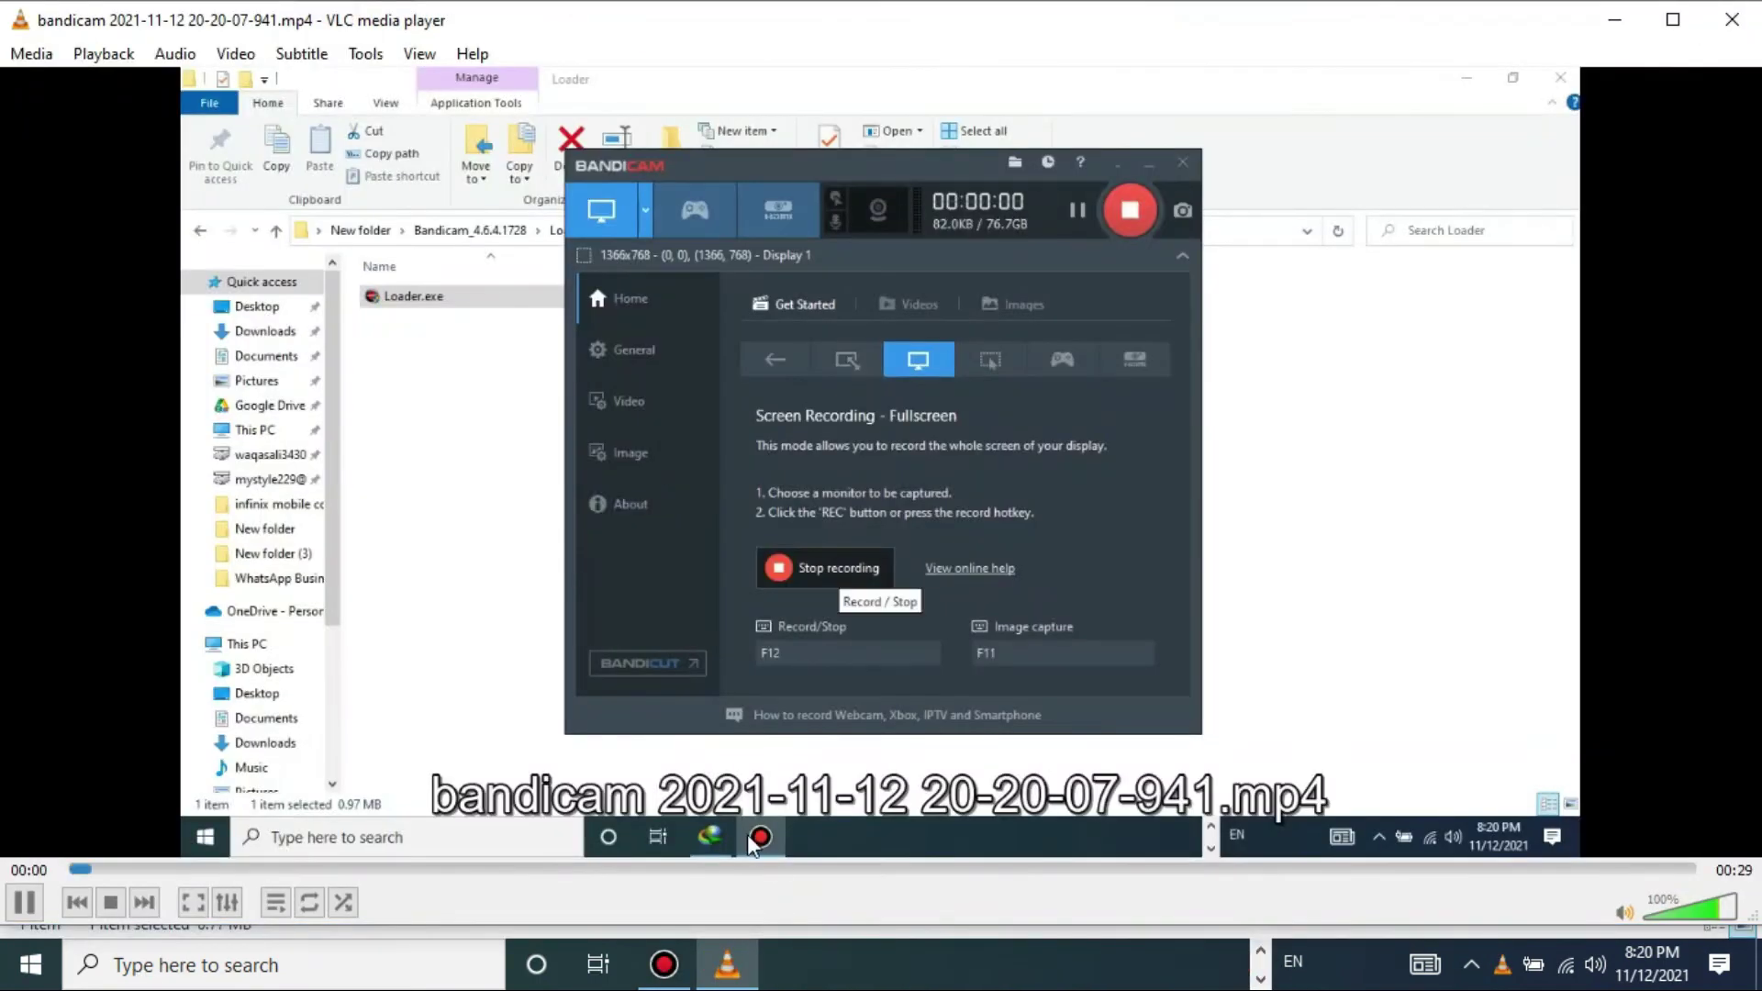
- Skim the 0:29 recording in VLC past 00:19 and 00:25 to its end, then close VLC
left_click(823, 868)
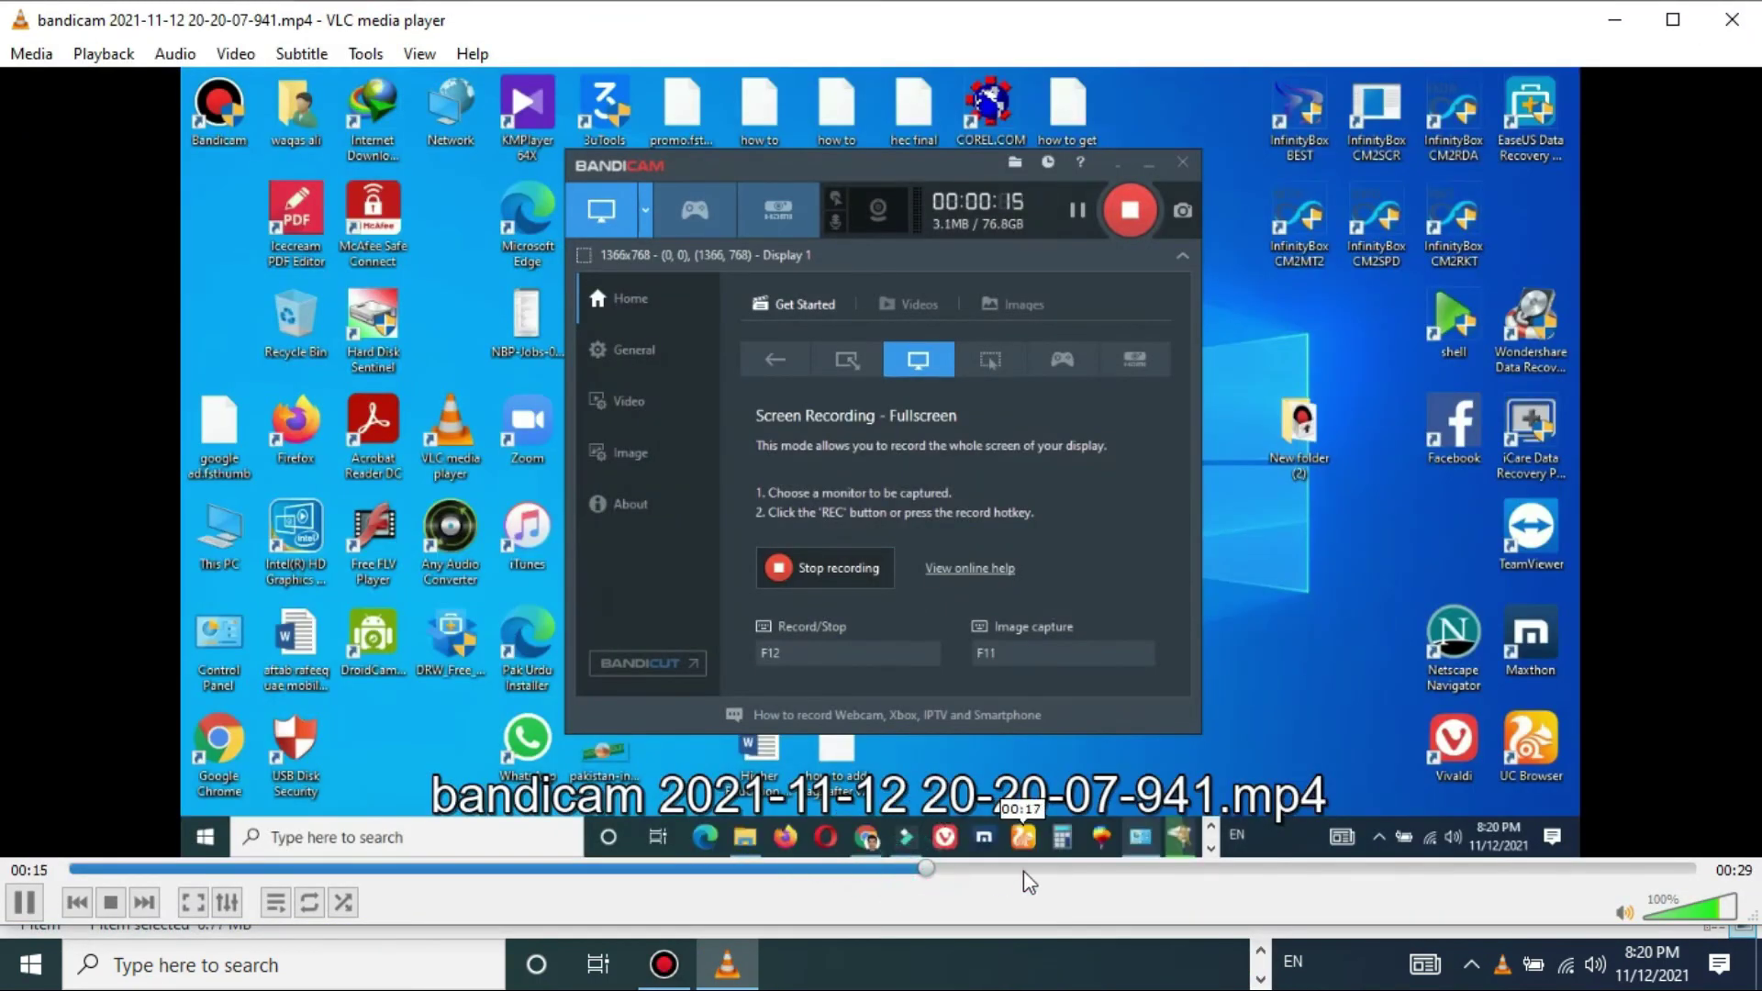
left_click(1022, 868)
left_click(1161, 868)
left_click_drag(1258, 876, 1672, 881)
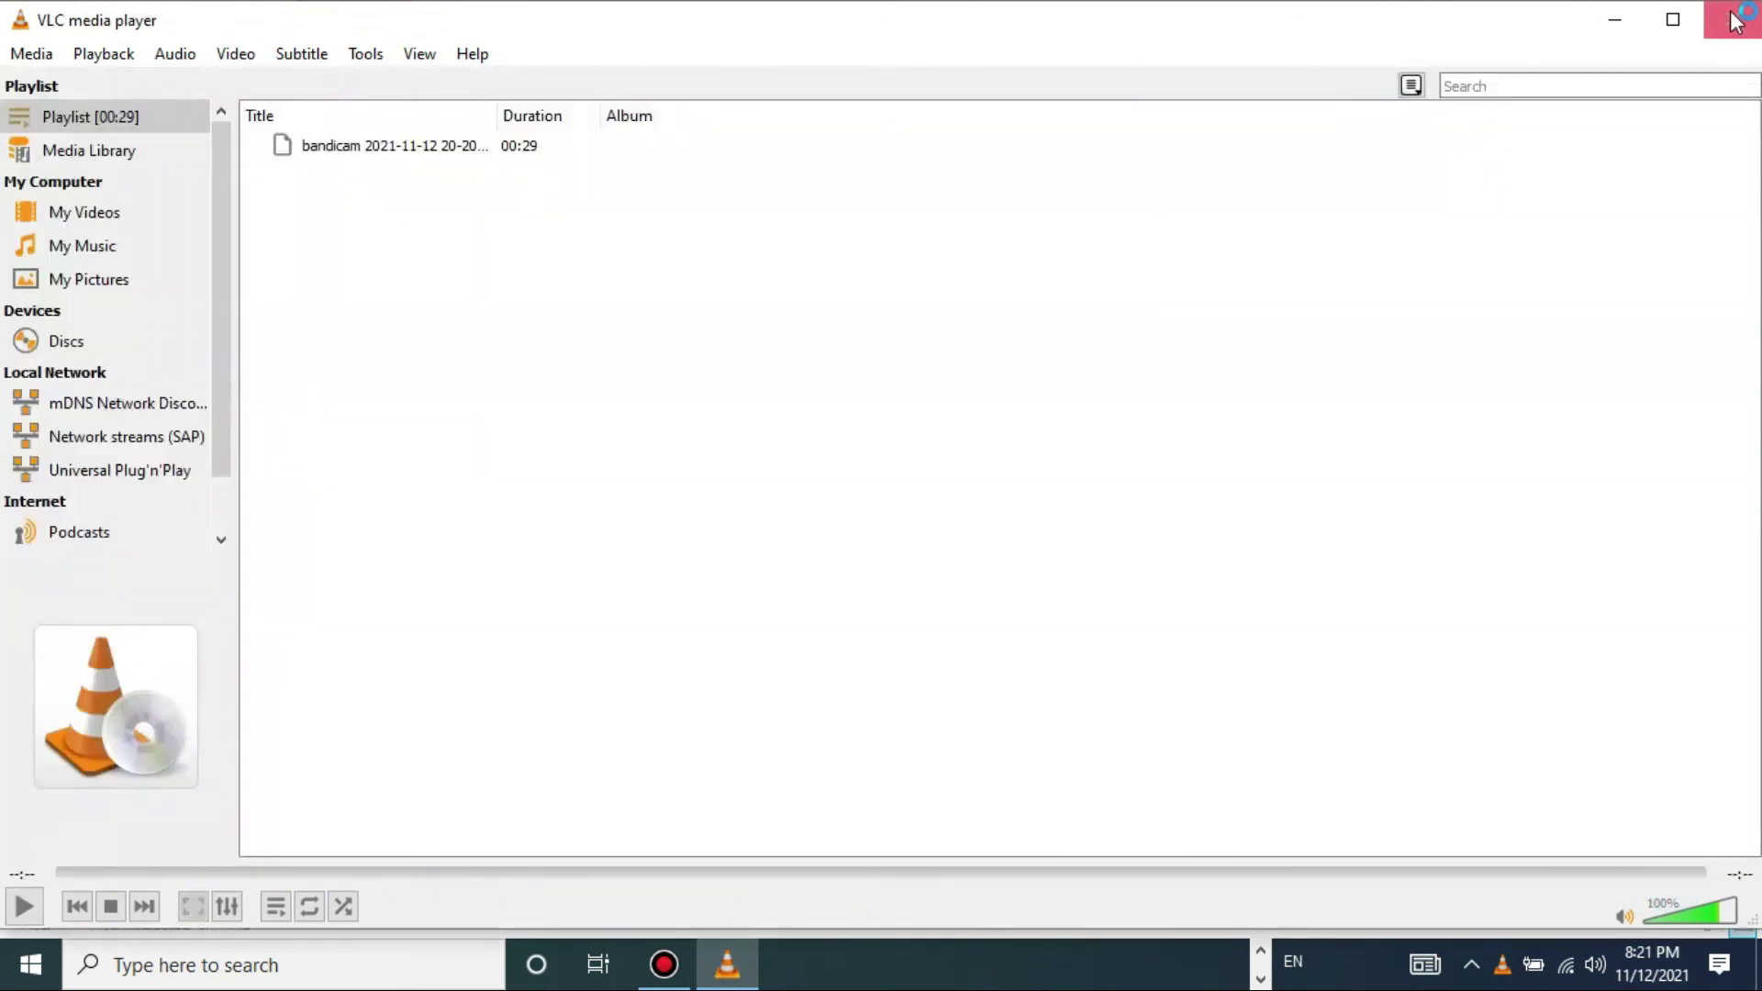
left_click(1731, 19)
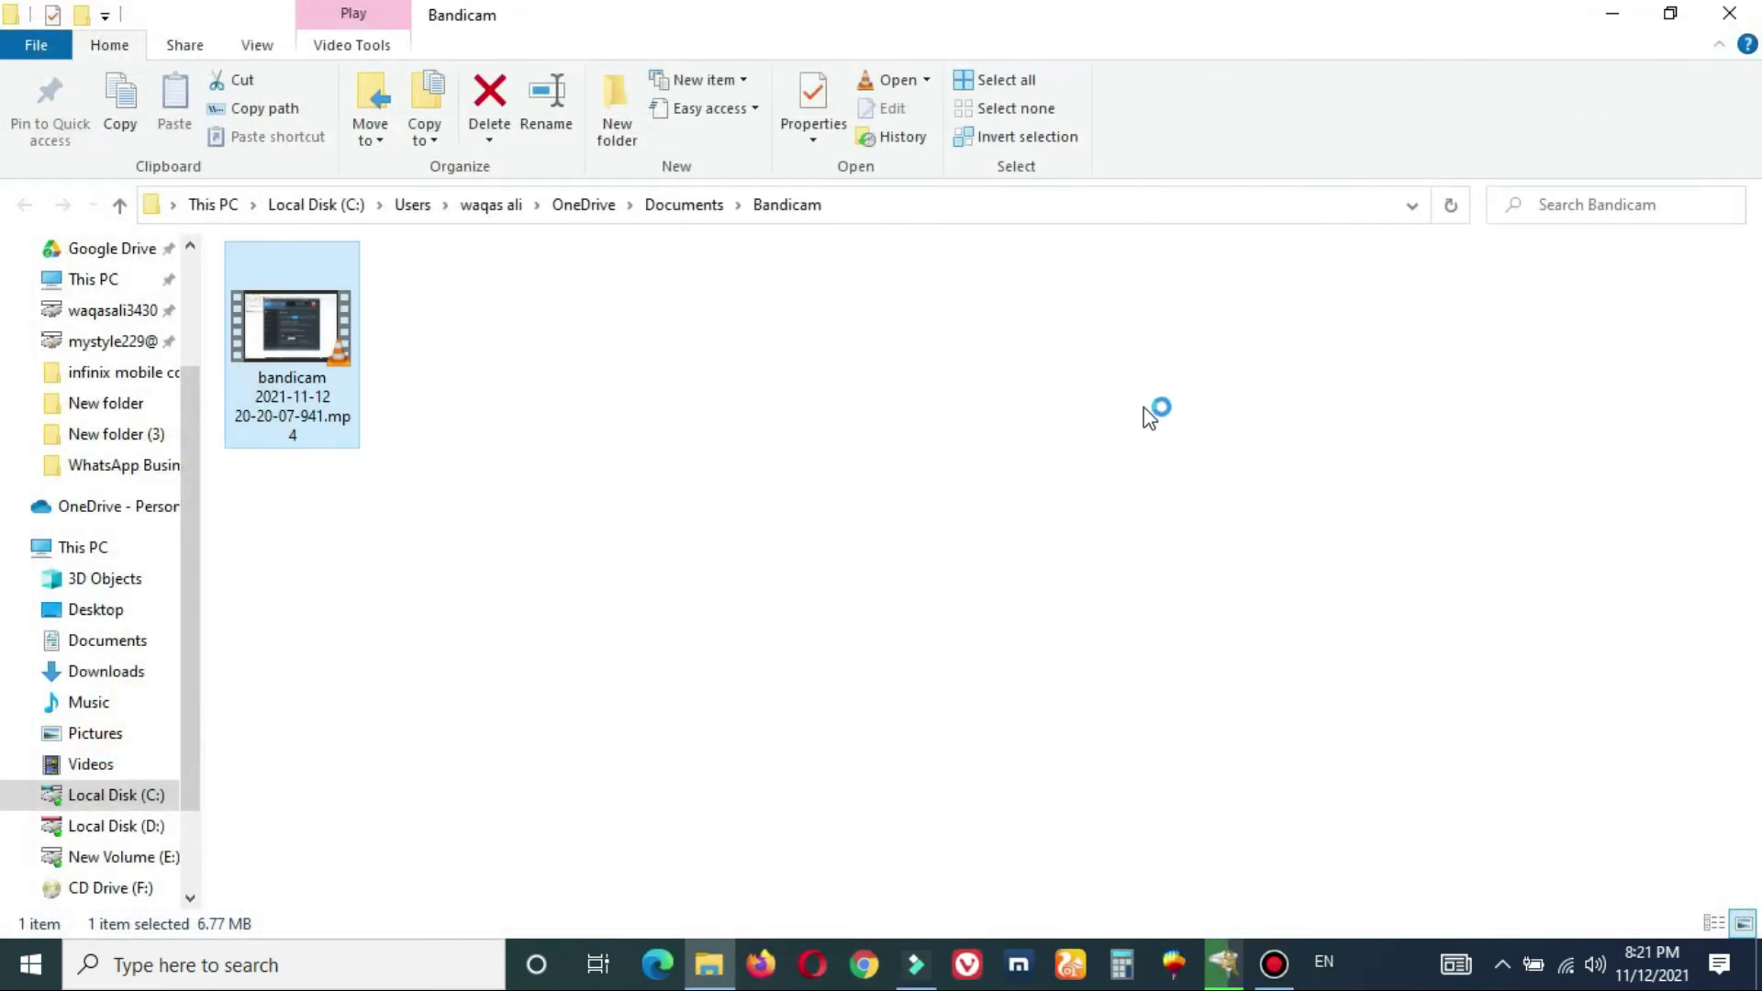
- Deselect the MP4, bring up Filmora, and start the full-screen recording again in Bandicam
left_click(876, 426)
left_click(915, 965)
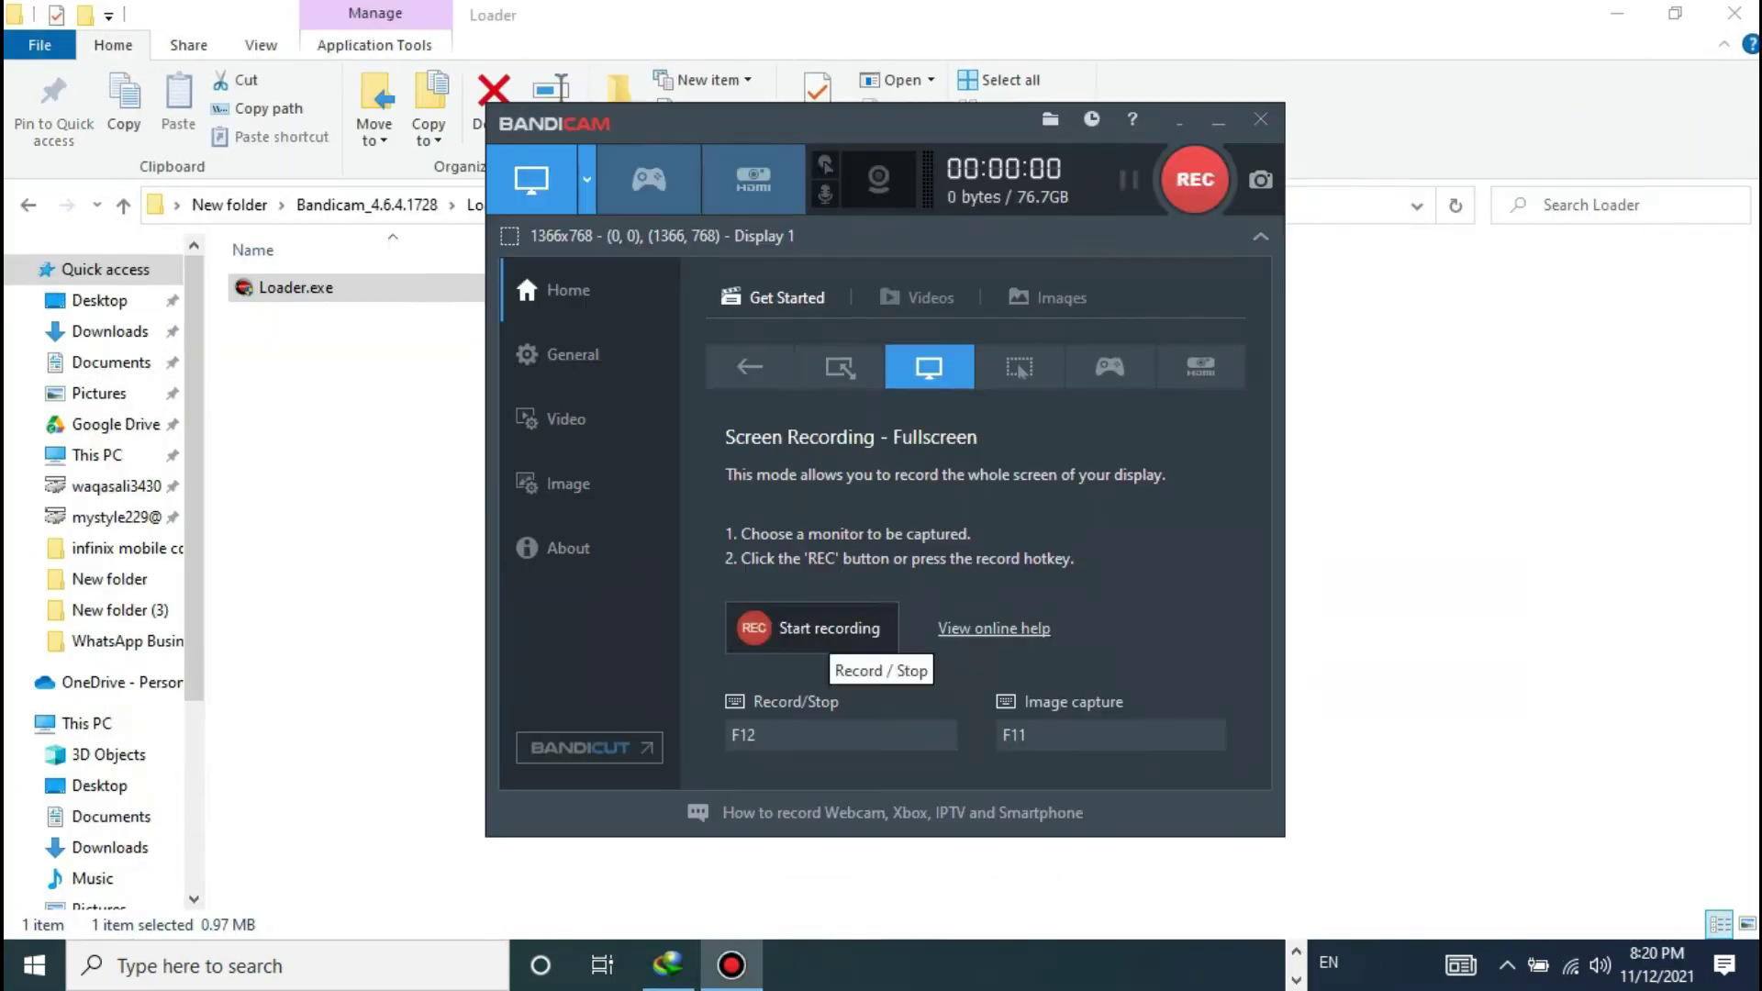
left_click(808, 628)
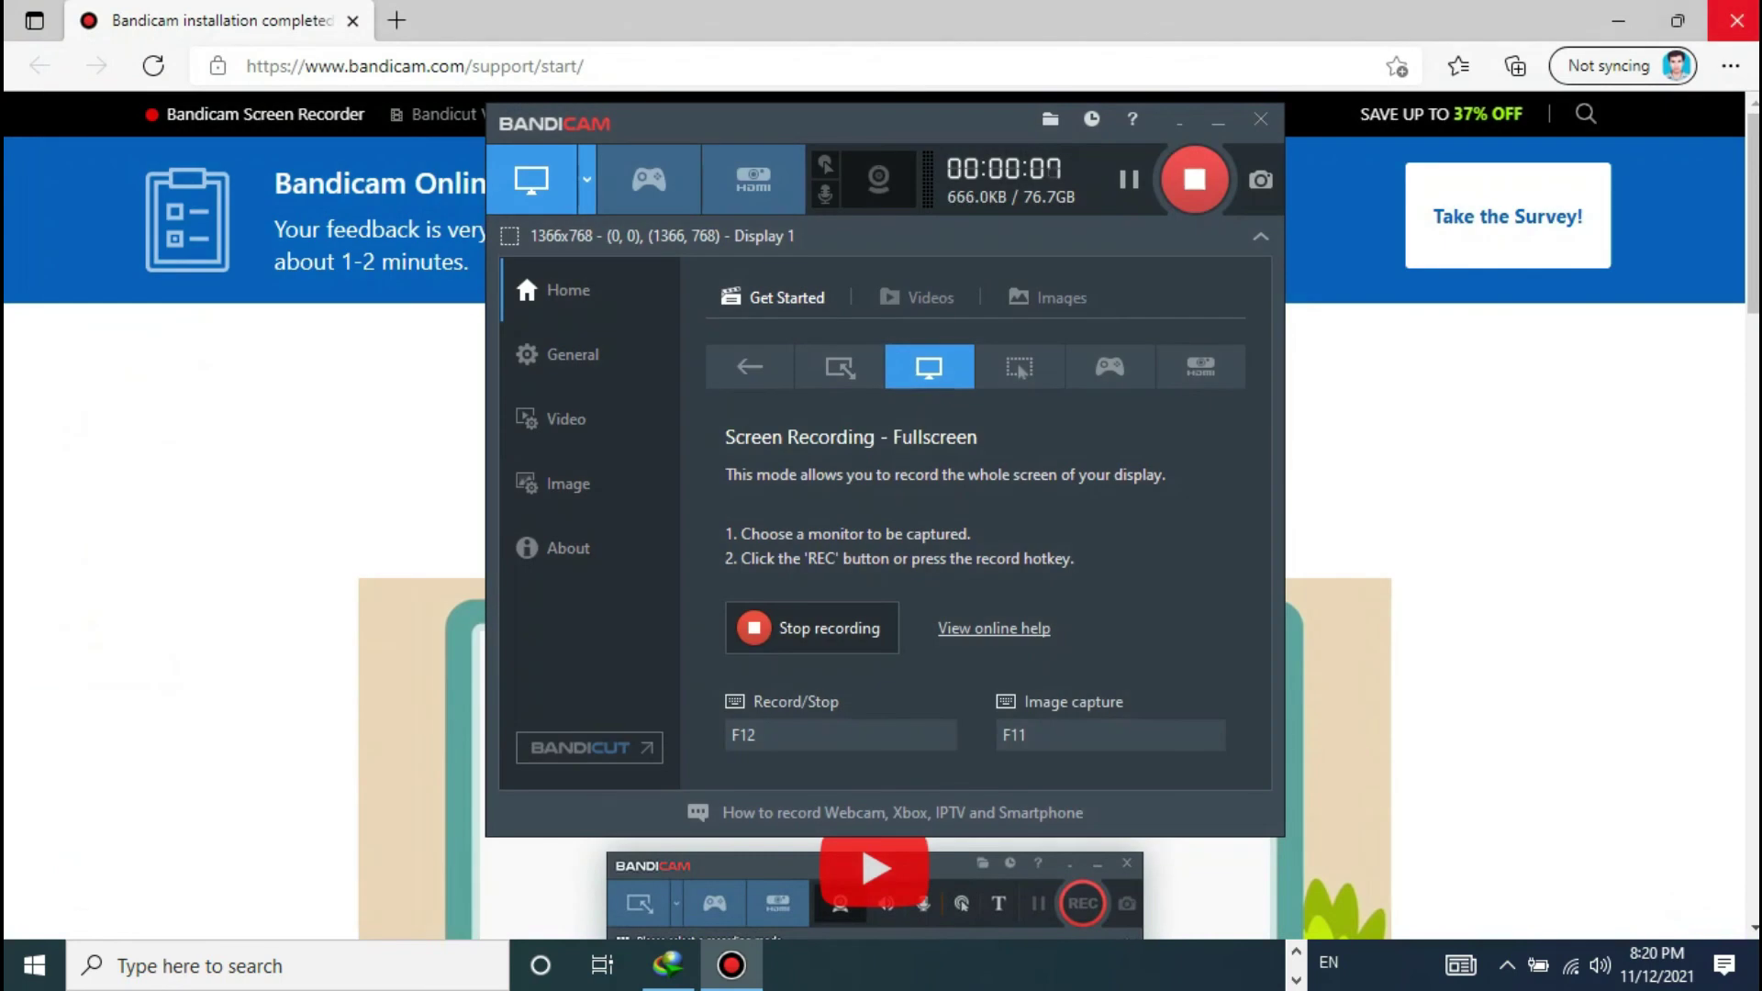
- Close the browser, then open and dismiss the download manager, Chrome page and Compressed folder
left_click(1737, 20)
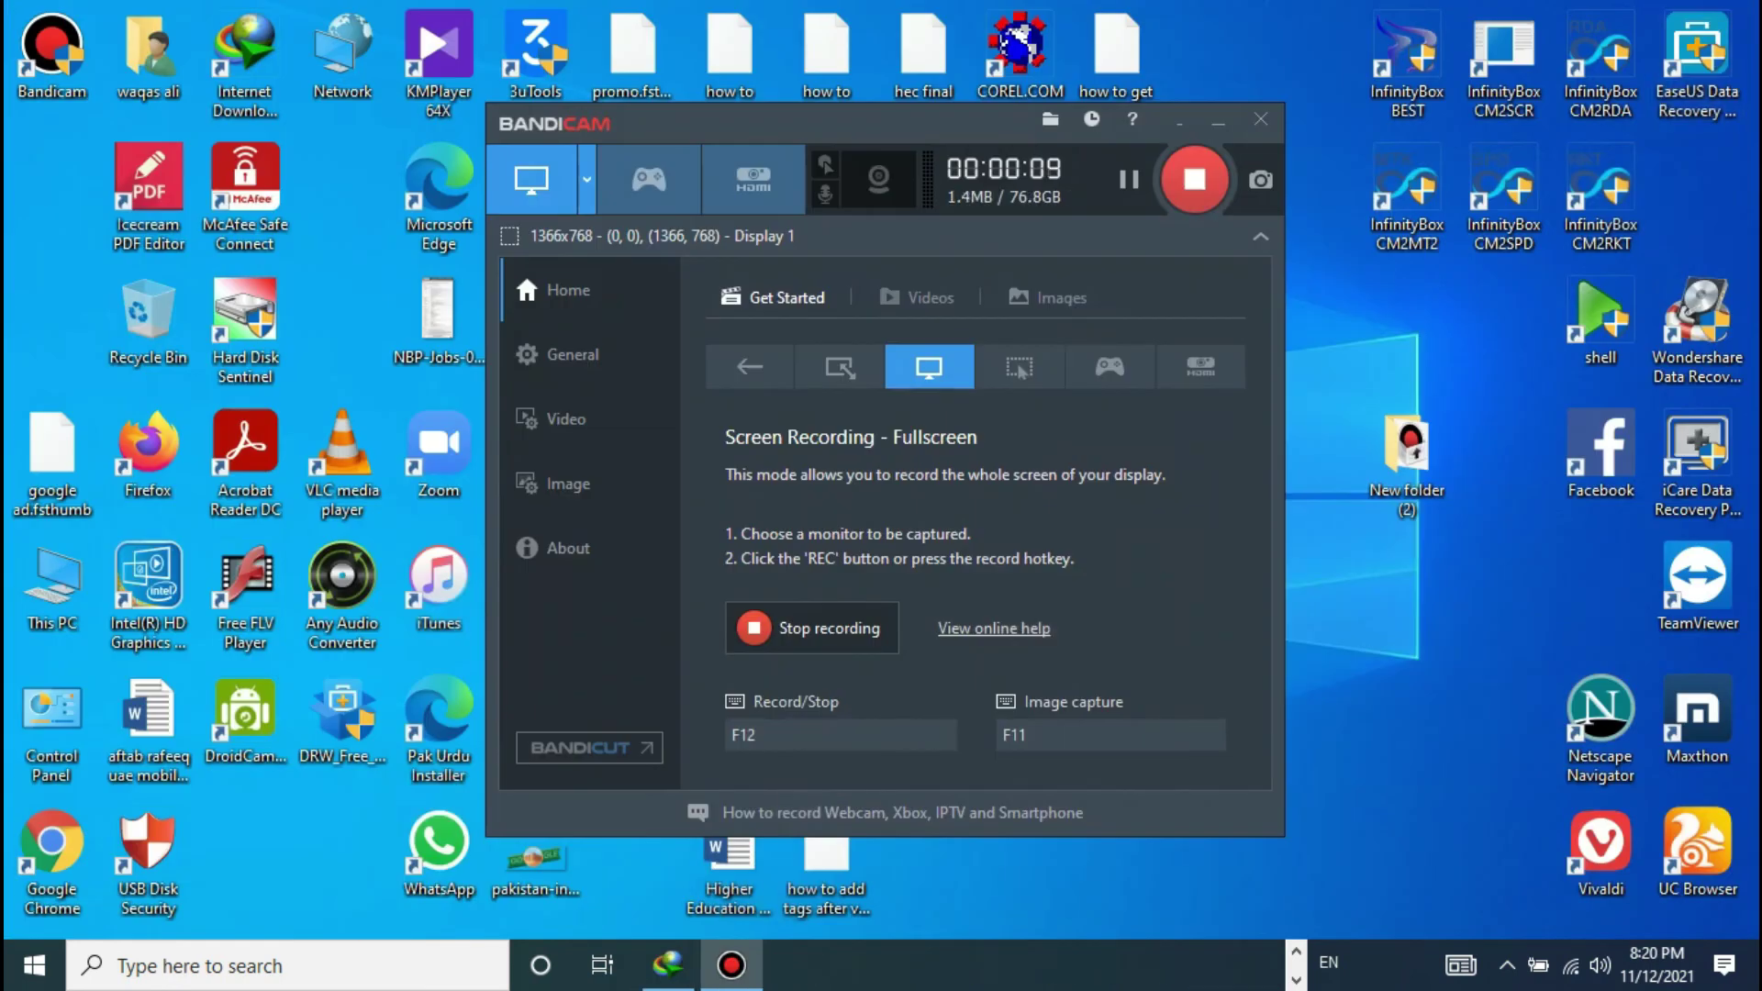
left_click(668, 963)
left_click(1736, 11)
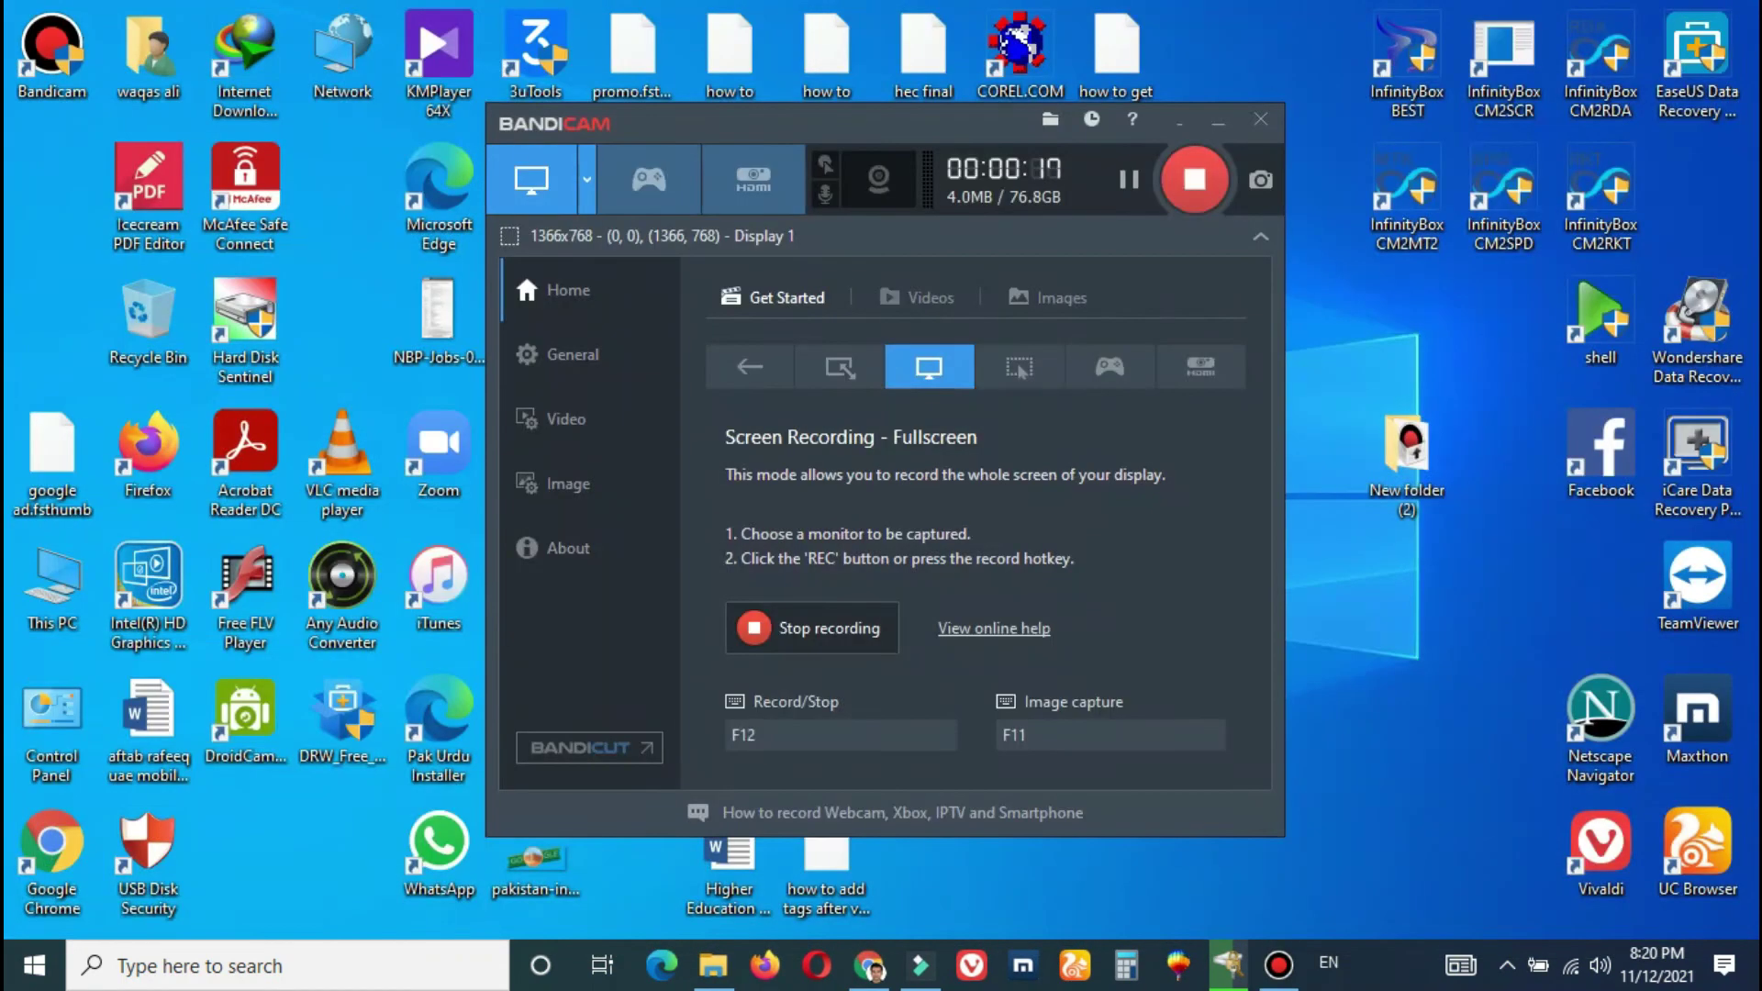
mouse_move(872, 964)
left_click(754, 773)
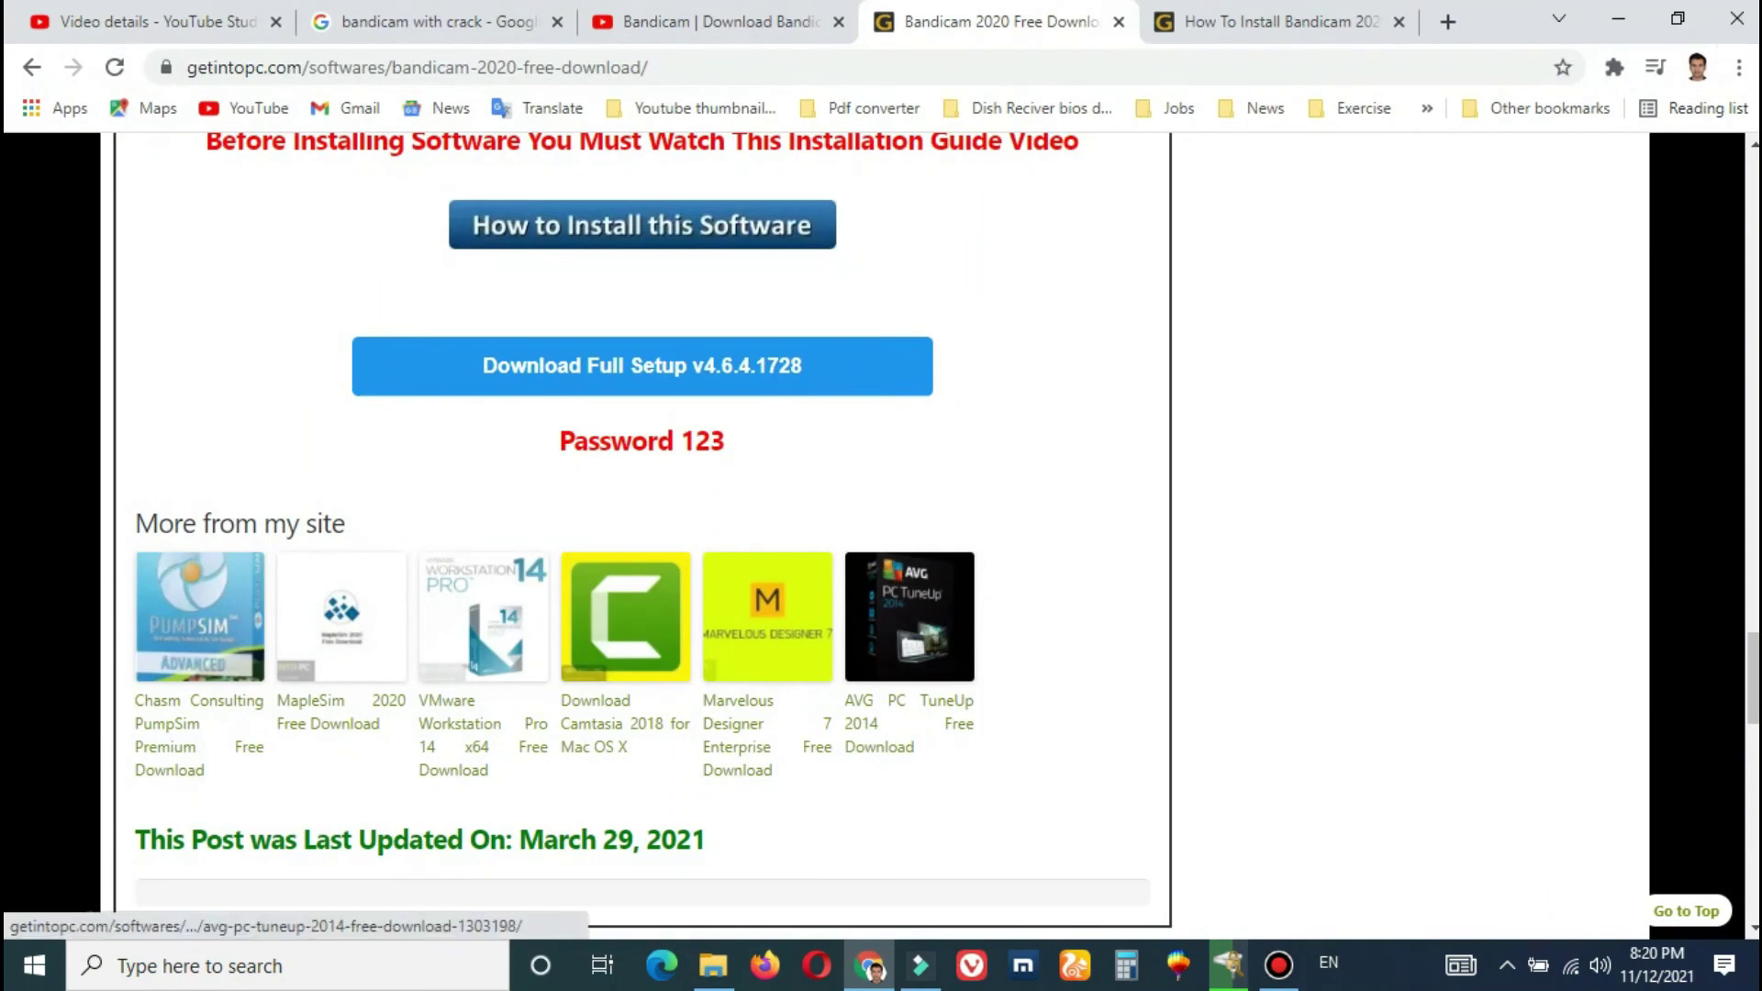
left_click(868, 963)
left_click(713, 963)
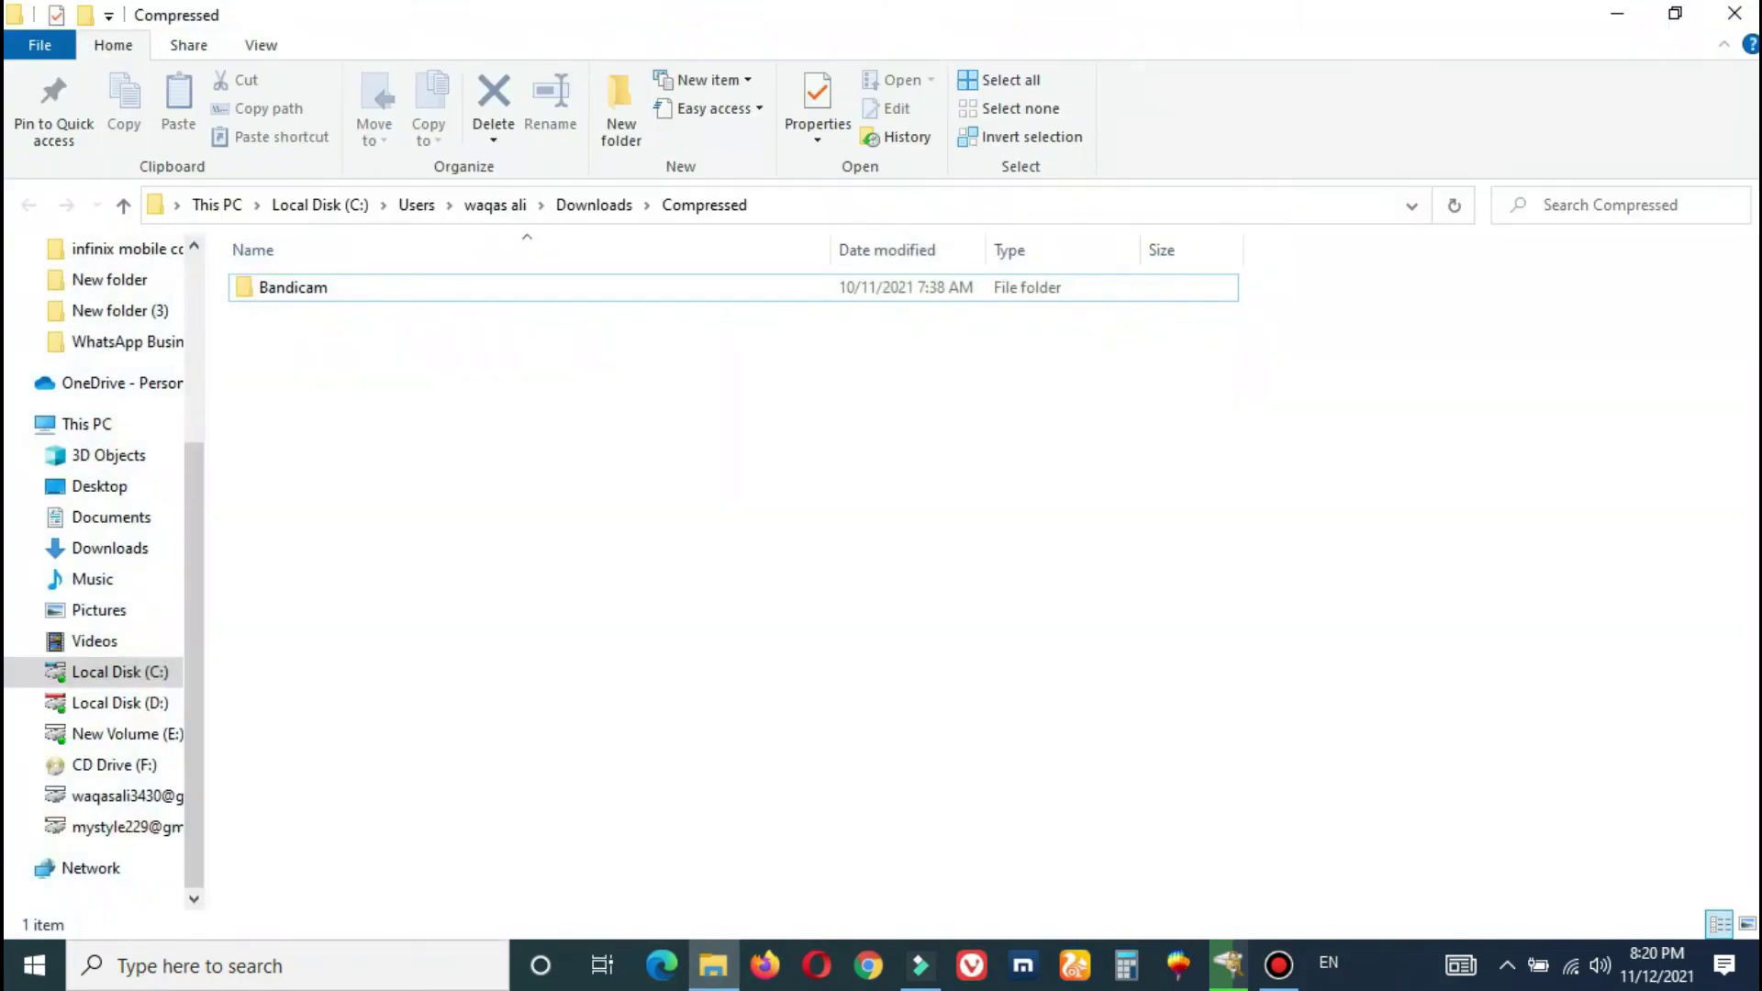
left_click(1723, 27)
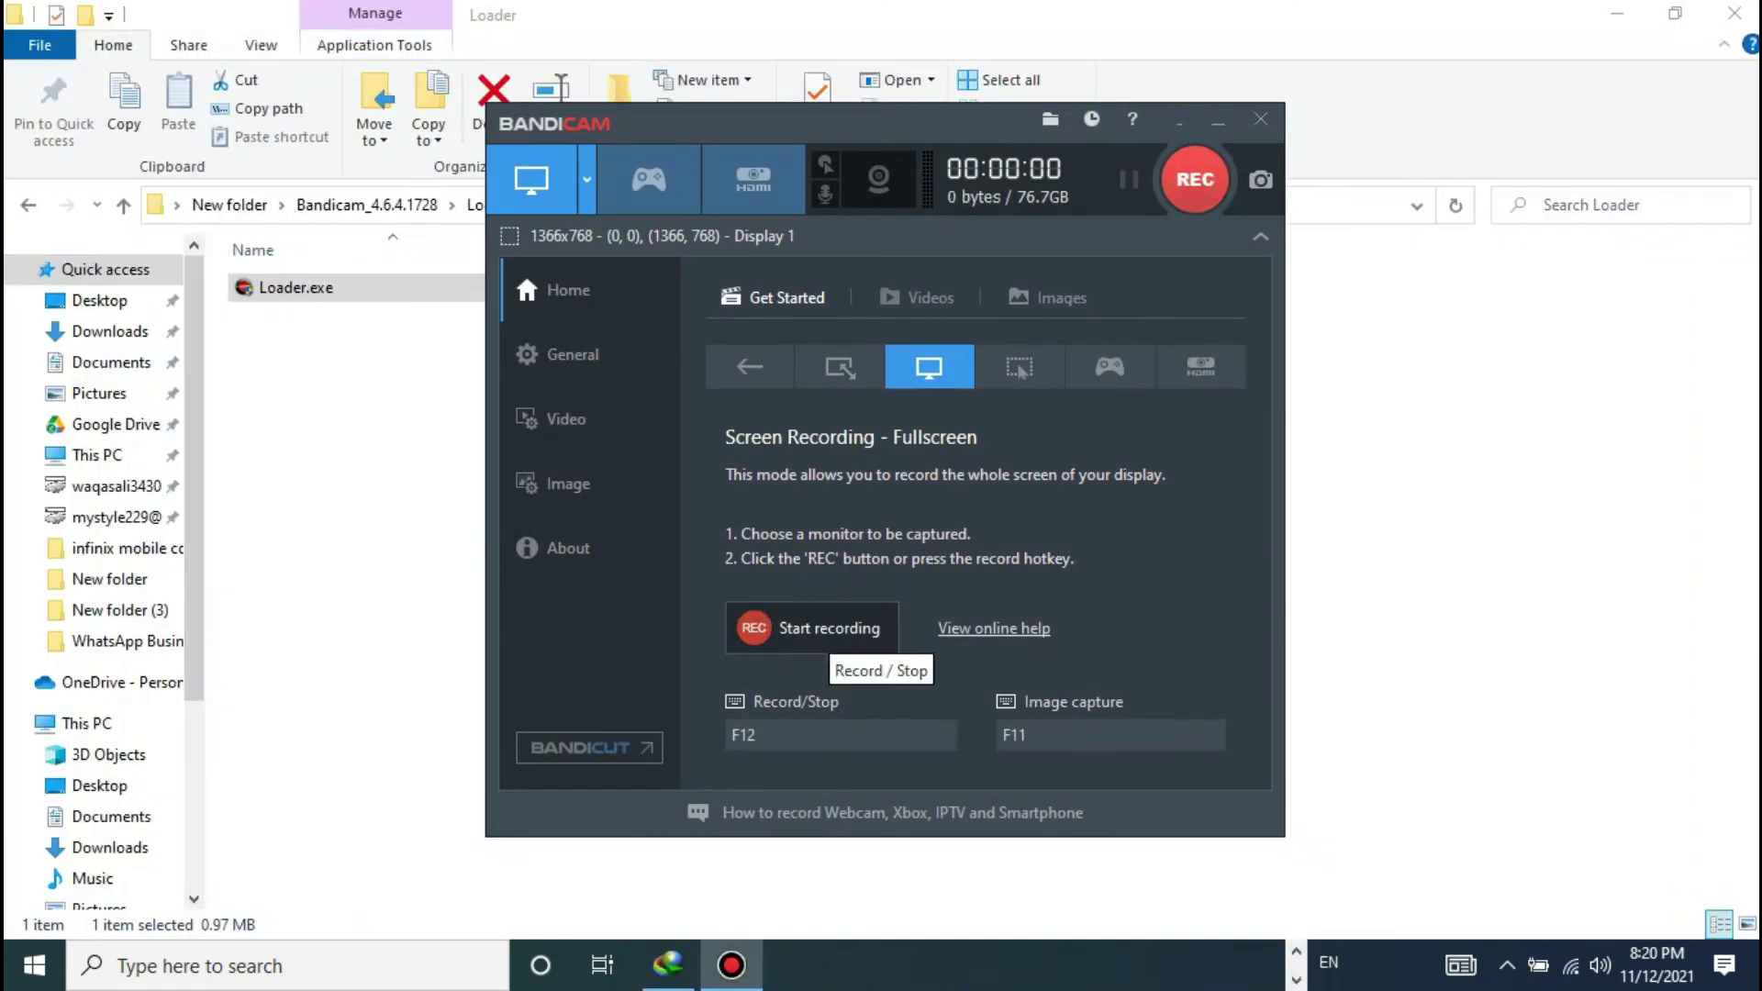
- Start a new full-screen recording and again cycle the download manager, Chrome and Compressed folder windows
left_click(812, 627)
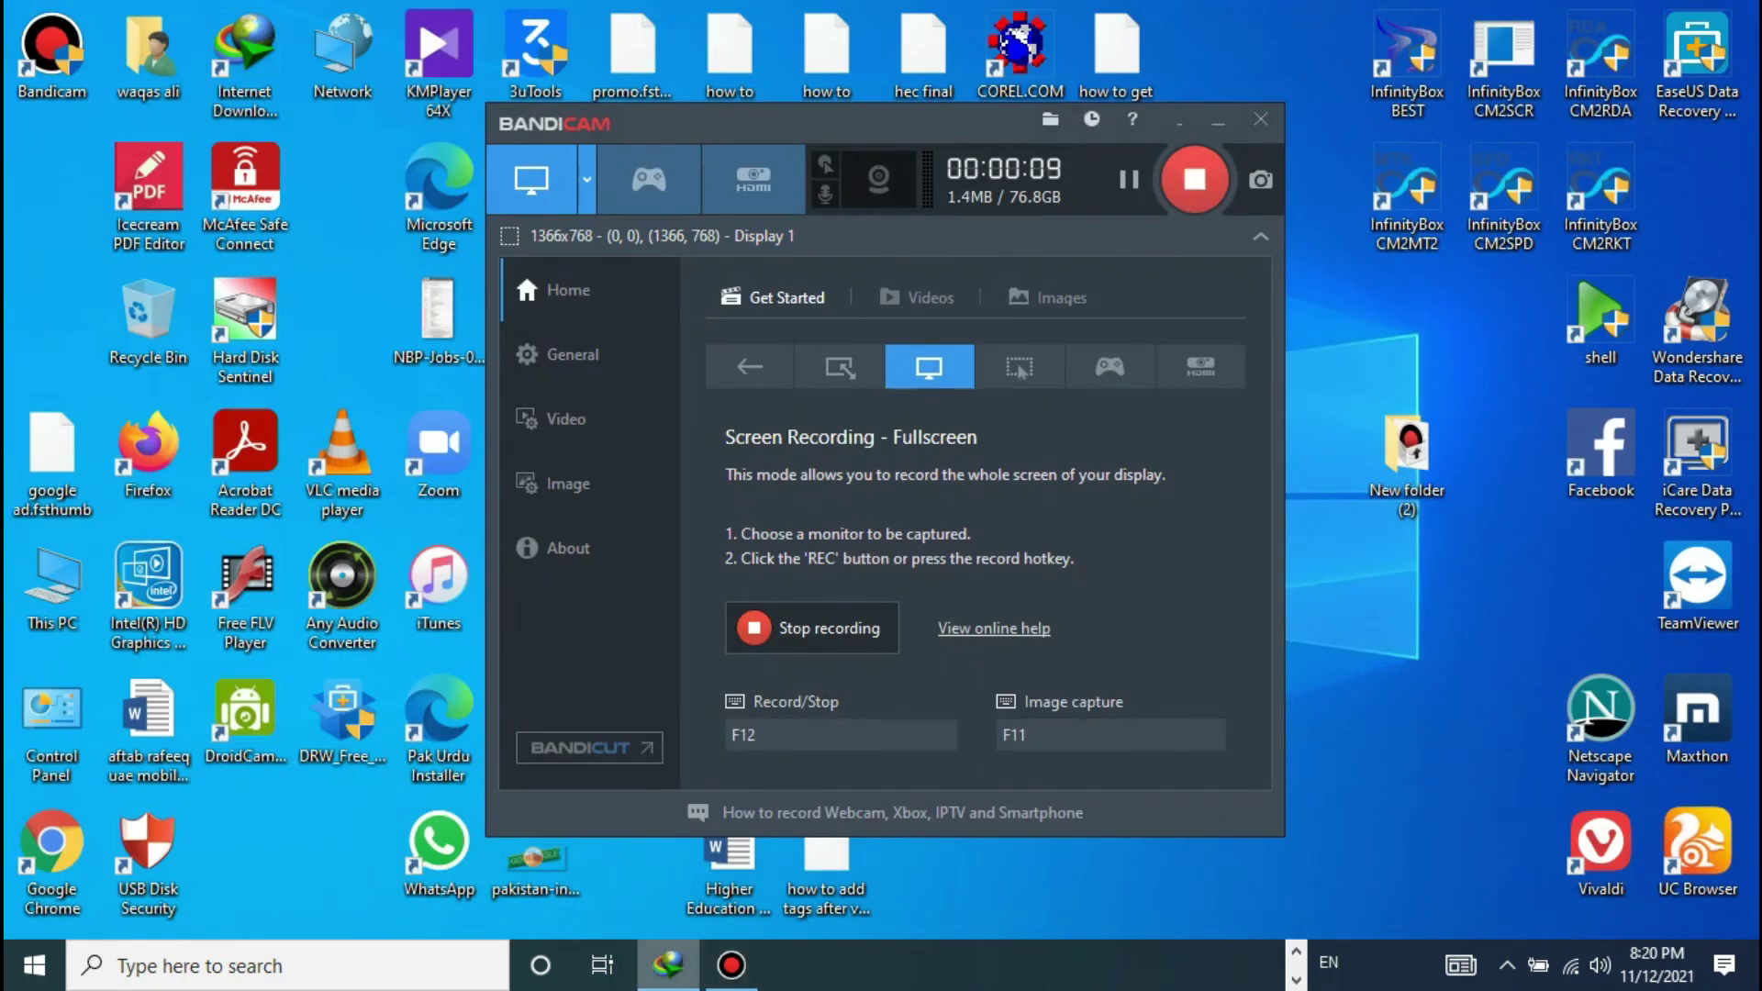
left_click(667, 965)
left_click(1741, 13)
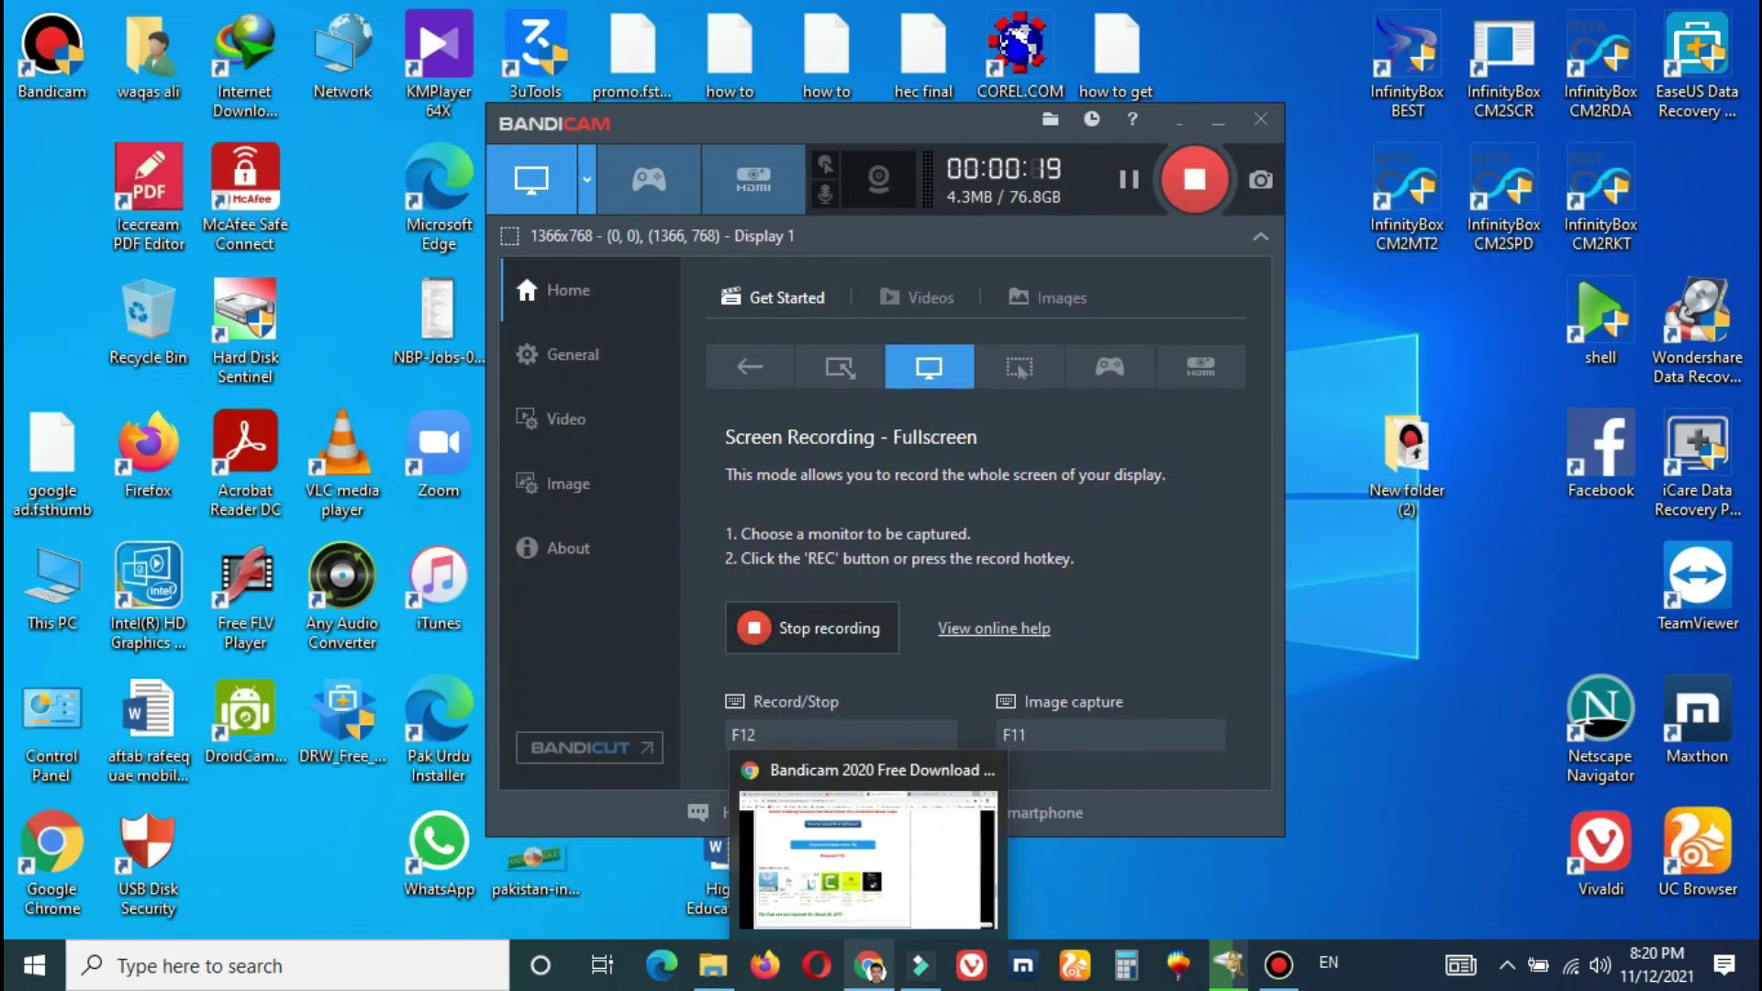
left_click(868, 844)
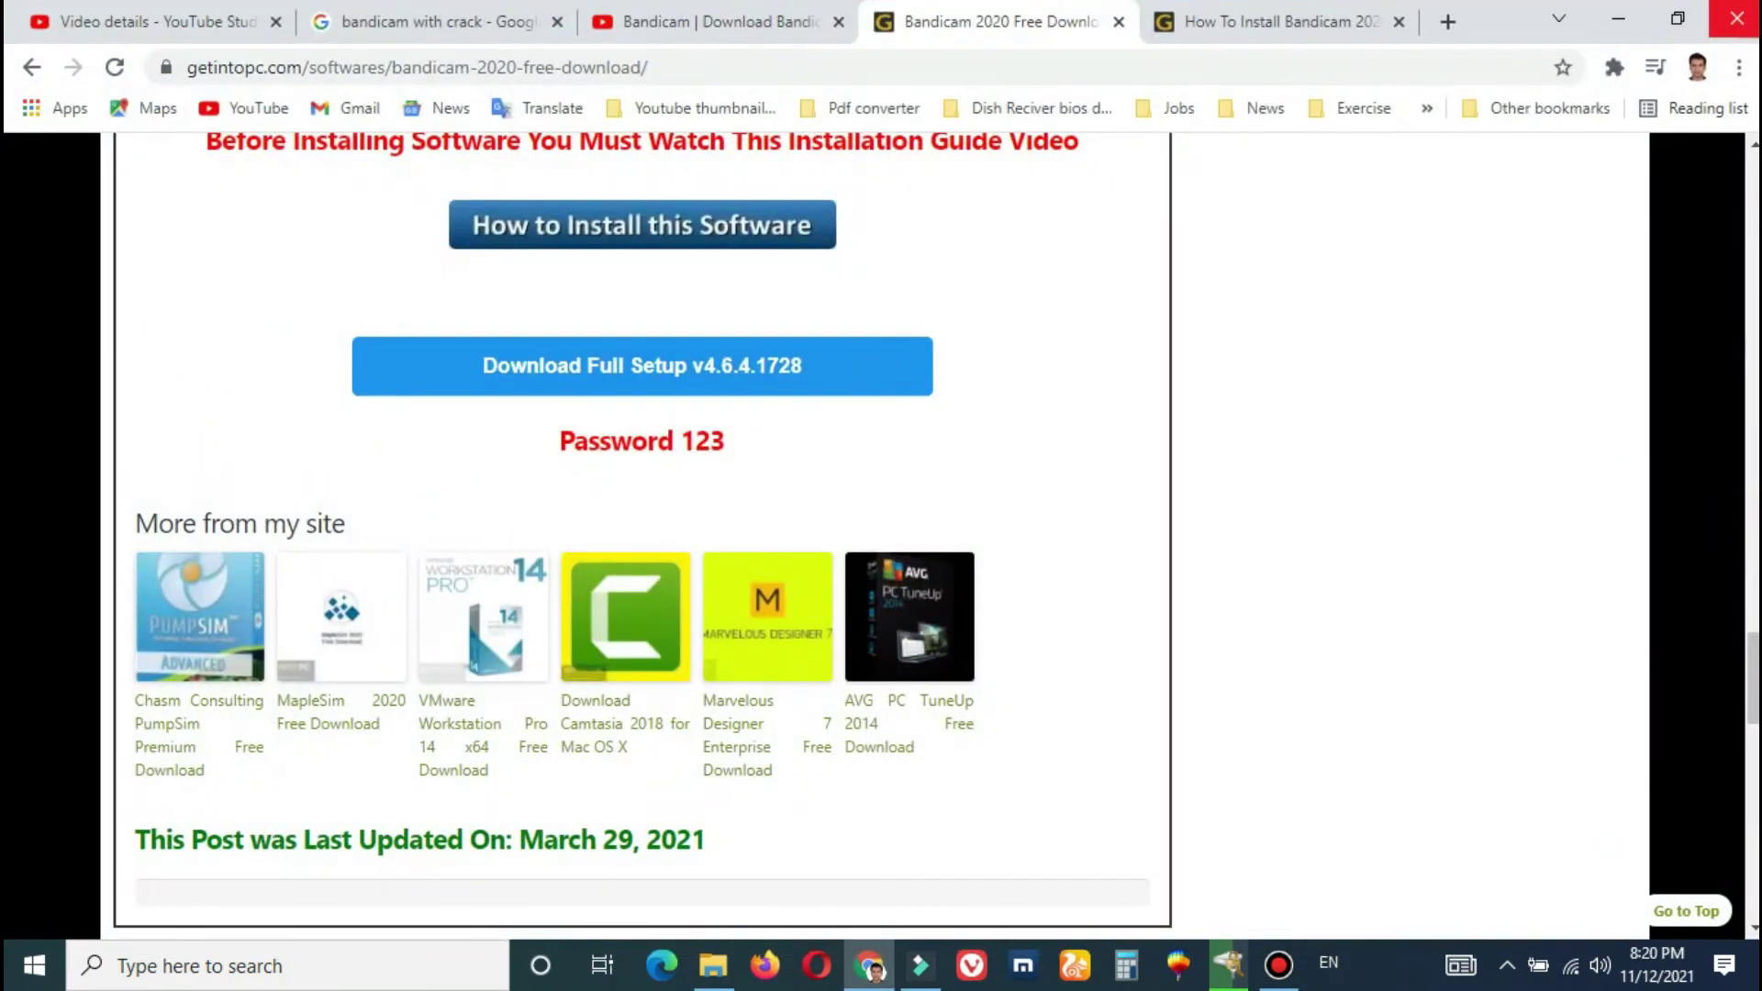
left_click(868, 965)
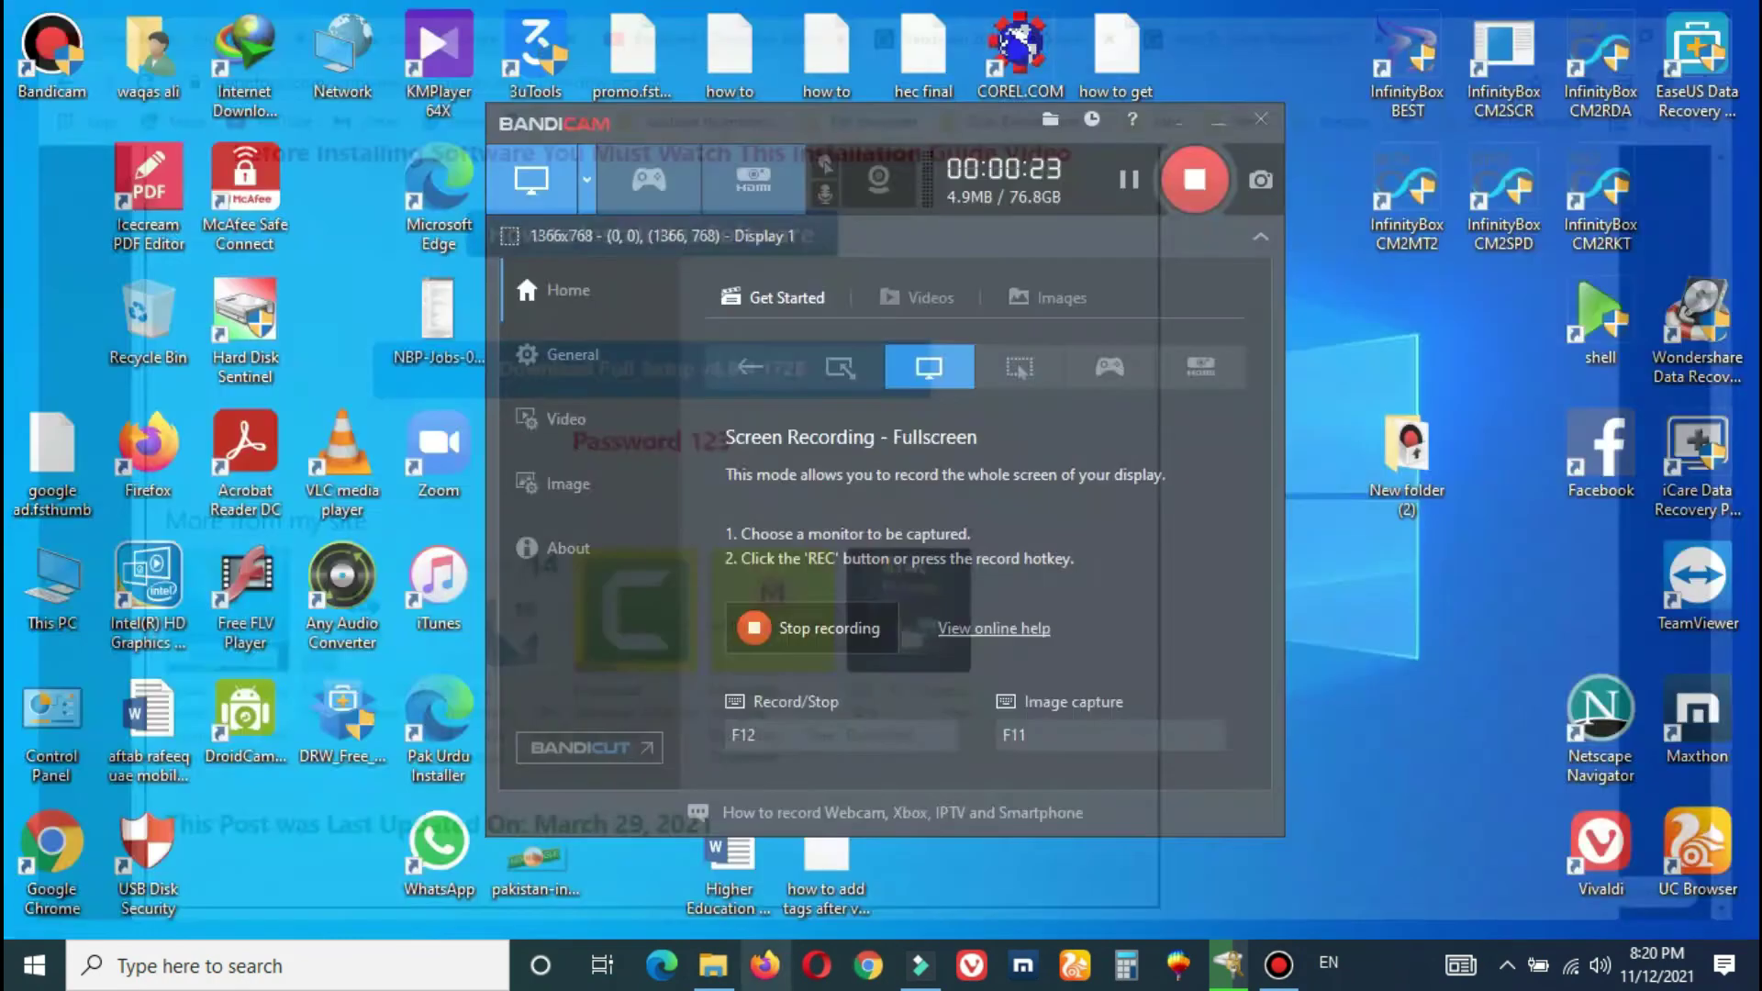
left_click(713, 965)
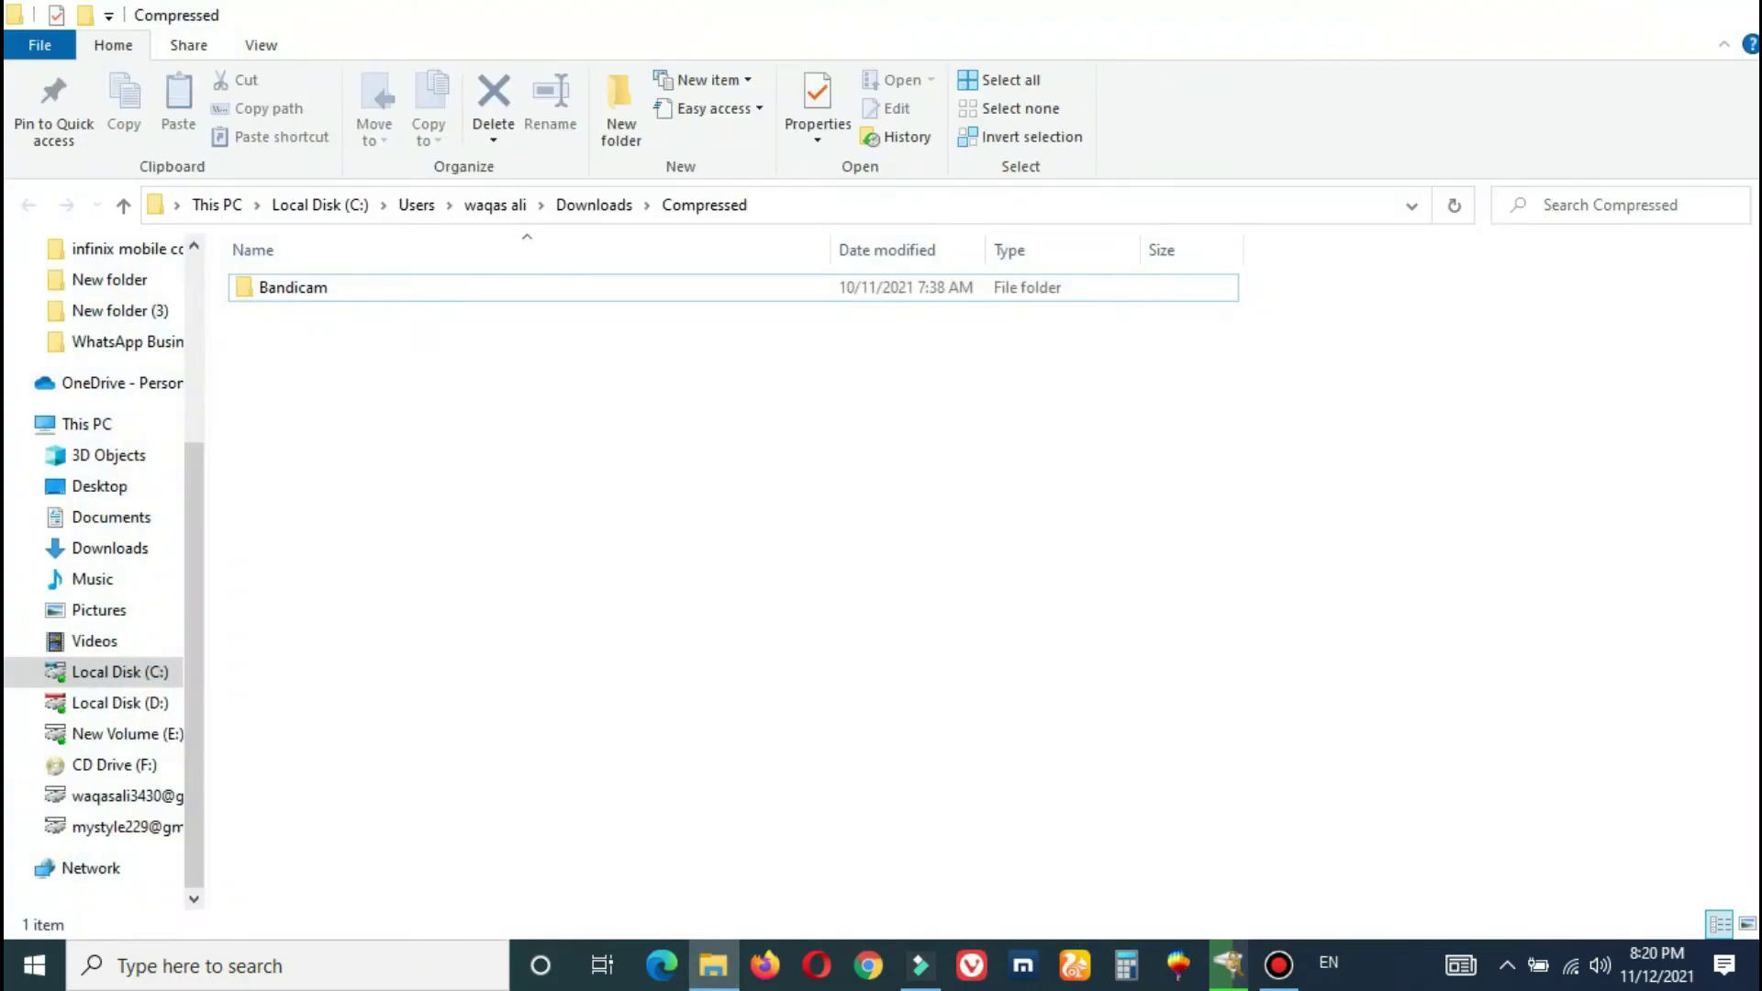
left_click(713, 966)
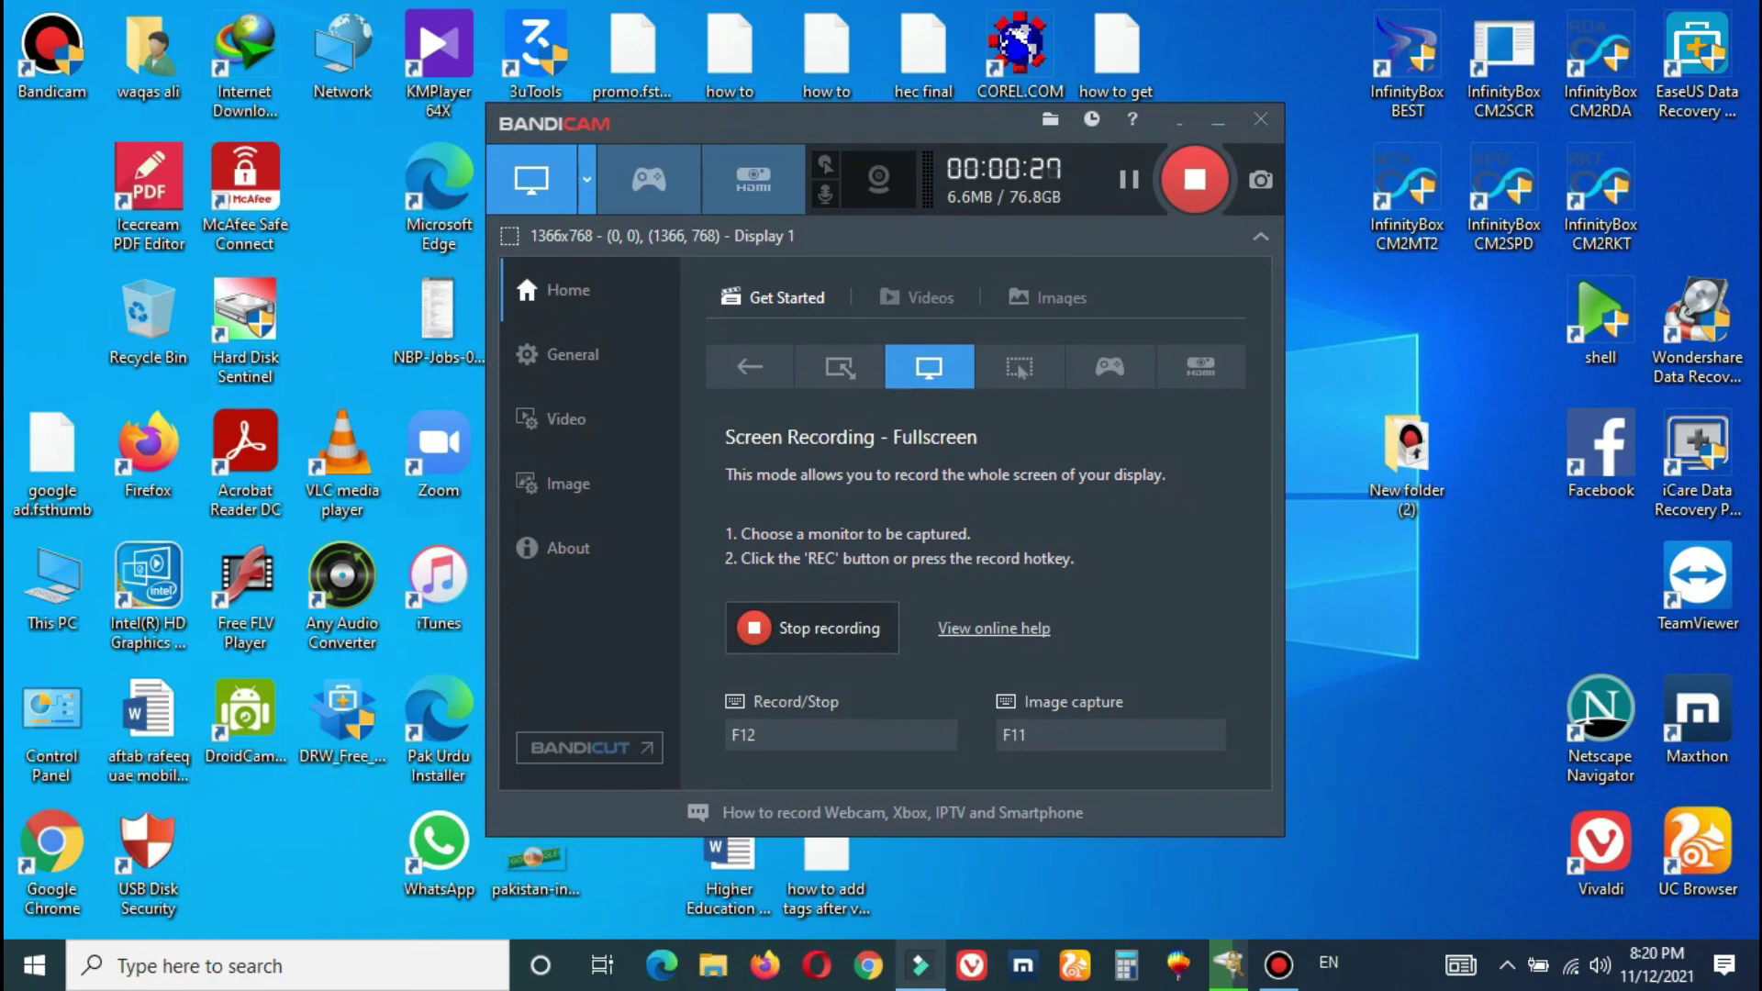